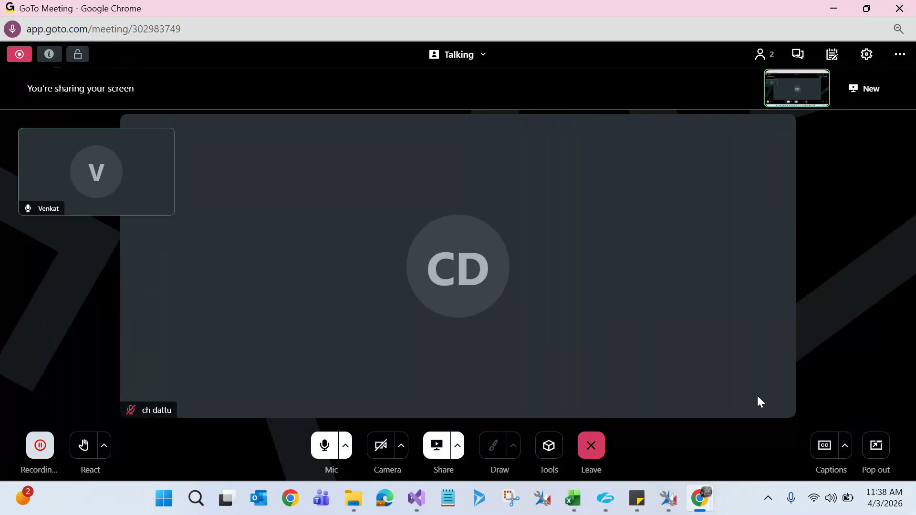
- Switch to the Plugin Stages workbook in Excel and clear all contents of Sheet2
{"action": "left_click", "coordinate": [569, 510]}
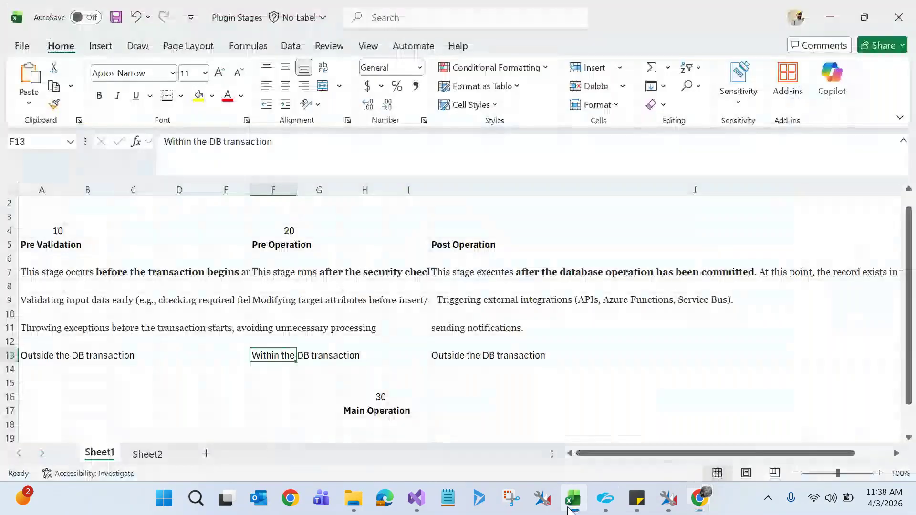
{"action": "left_click", "coordinate": [554, 385]}
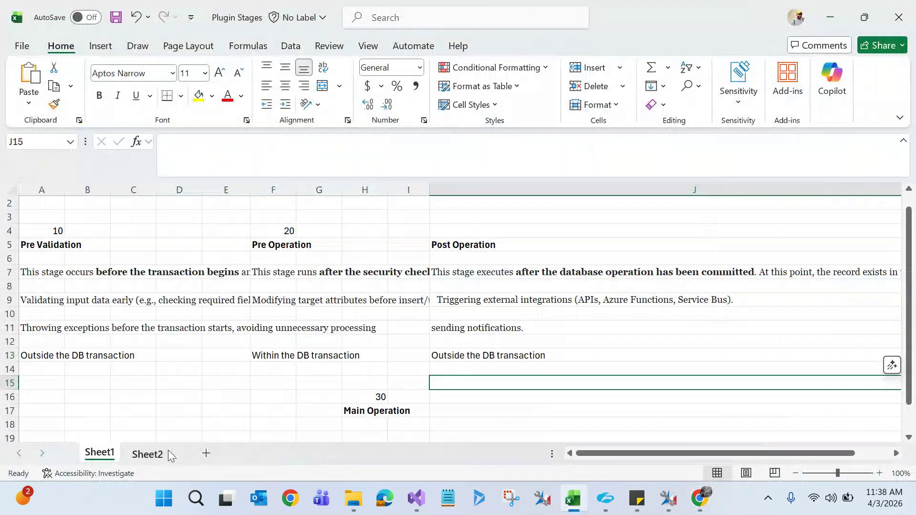
{"action": "left_click", "coordinate": [147, 454]}
{"action": "left_click", "coordinate": [381, 337]}
{"action": "key", "text": "ctrl+a"}
{"action": "key", "text": "Delete"}
- Enter the heading "MS Flows" in cell I2
{"action": "left_click", "coordinate": [405, 219]}
{"action": "type", "text": "MS F"}
{"action": "key", "text": "BackSpace"}
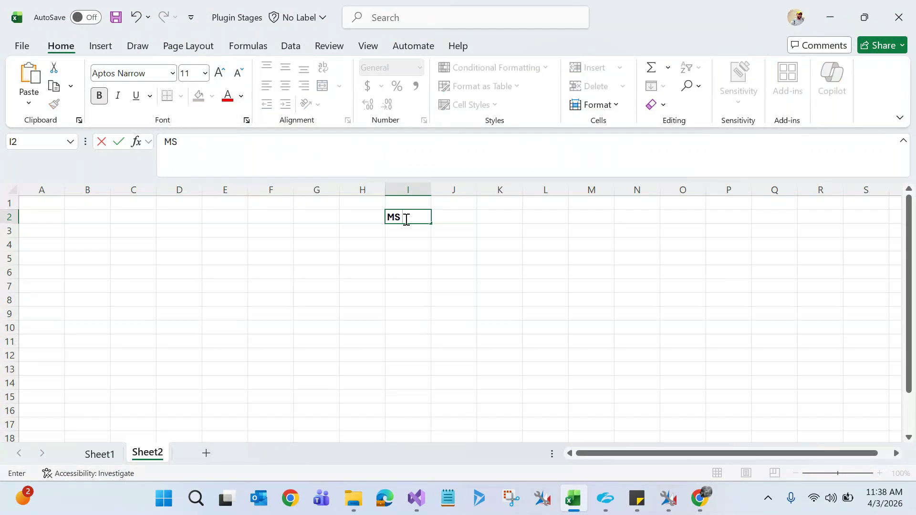
{"action": "type", "text": "Flows"}
- Enter "Power Automate Flows" in cell I3, directly below the heading
{"action": "left_click", "coordinate": [405, 229]}
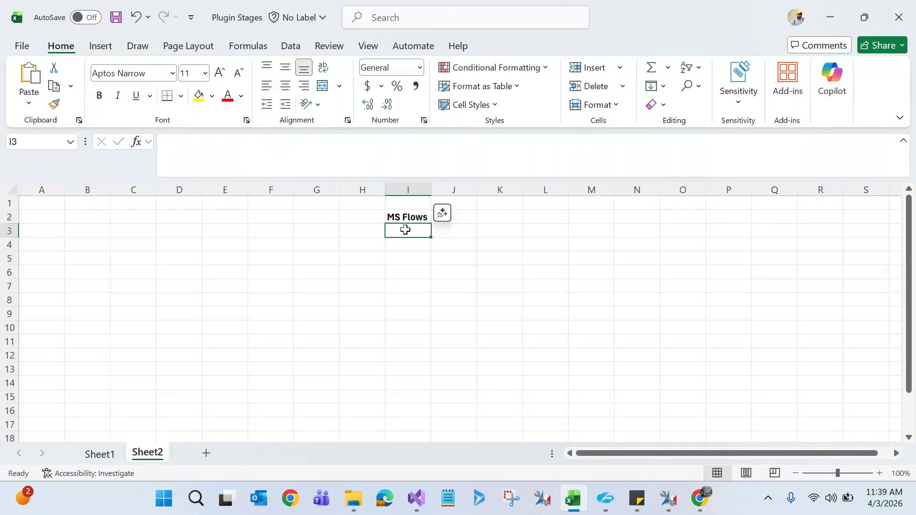
{"action": "type", "text": "Powe"}
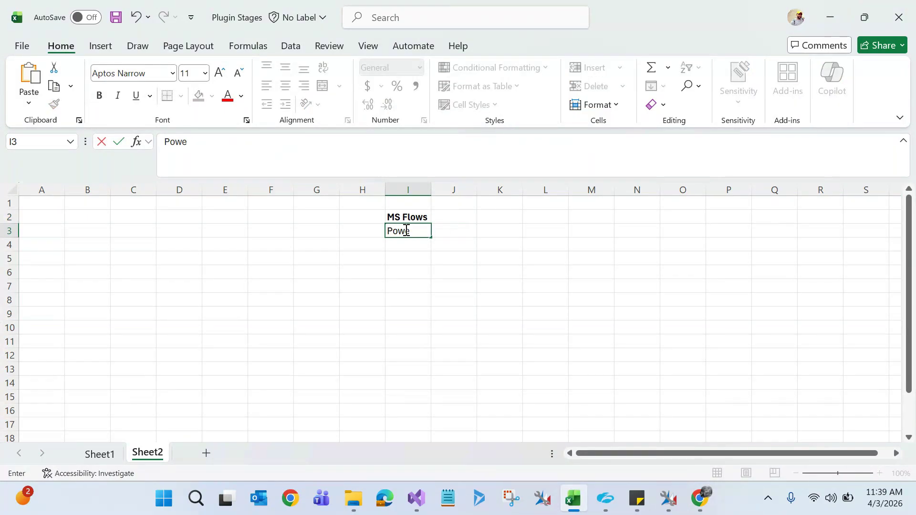
{"action": "type", "text": "rAutomate"}
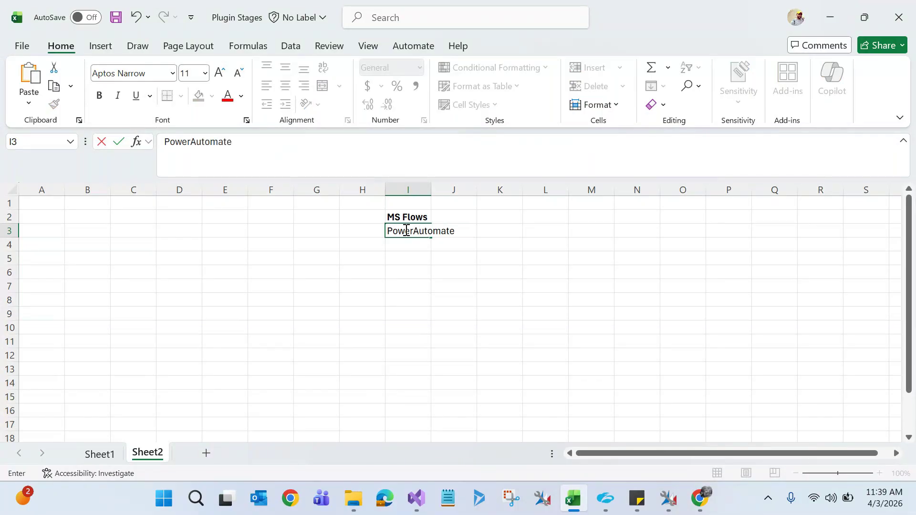
{"action": "type", "text": " Flows"}
{"action": "key", "text": "Return"}
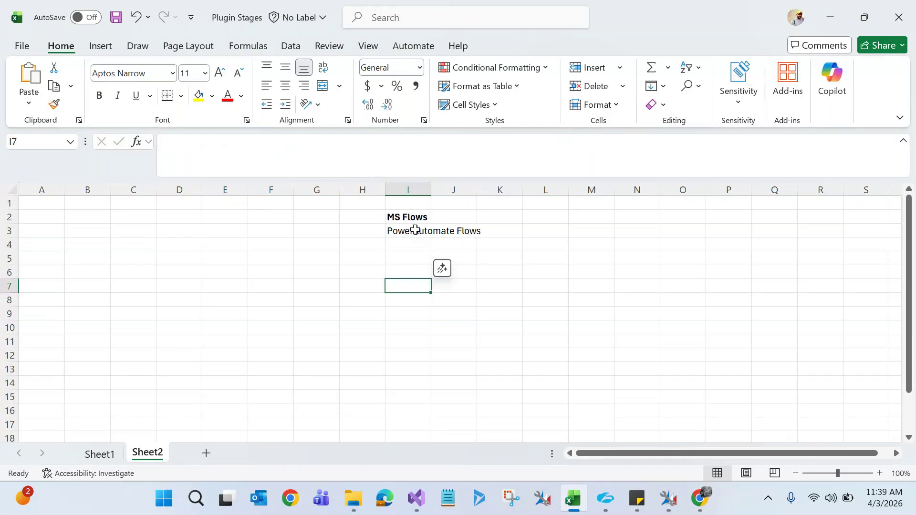
{"action": "double_click", "coordinate": [414, 231]}
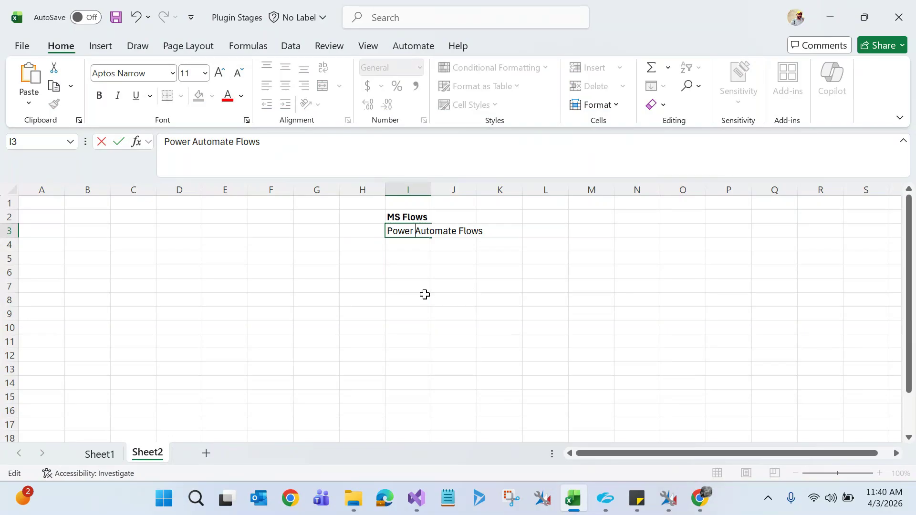
- Enter "Asynchronous" in cell I6 below the flow headings
{"action": "left_click", "coordinate": [406, 273]}
{"action": "type", "text": "A"}
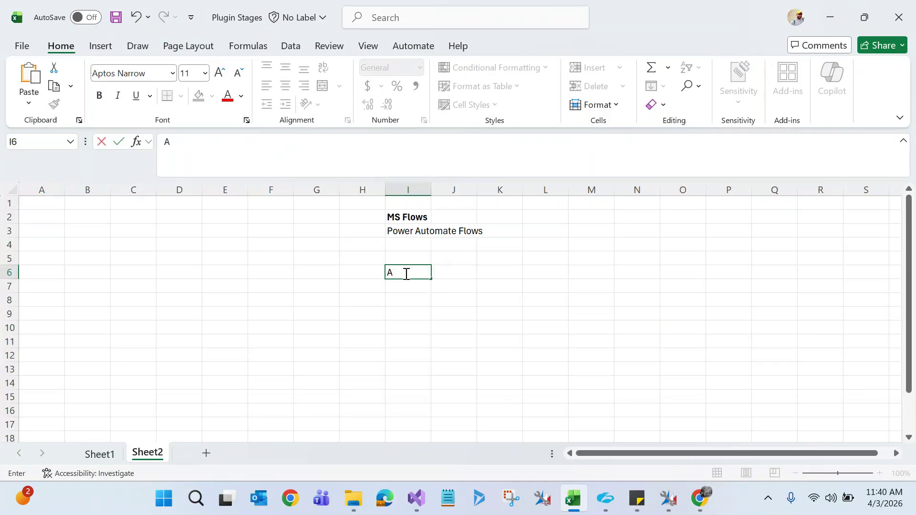
{"action": "type", "text": "synchron"}
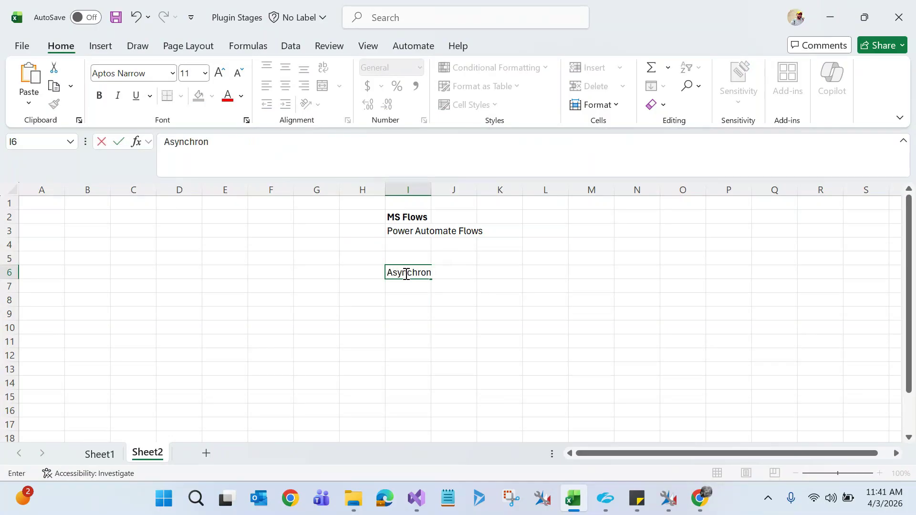
{"action": "type", "text": "ous"}
{"action": "left_click", "coordinate": [420, 229]}
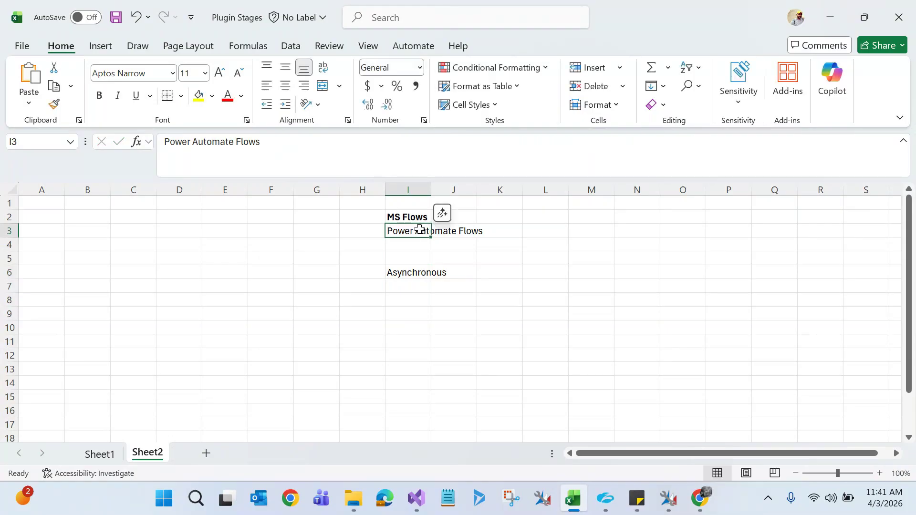
- List the flow types across row 9: "Automated Cloud Flow" in F9, "Instant Cloud Flow" in J9 and "Scheduled Cloud Flow" in N9
{"action": "left_click", "coordinate": [265, 313]}
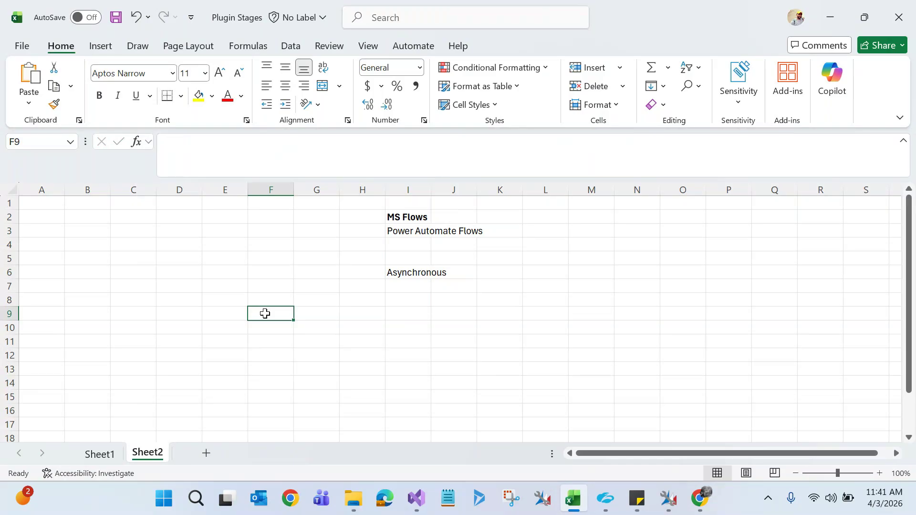
{"action": "type", "text": "Autom"}
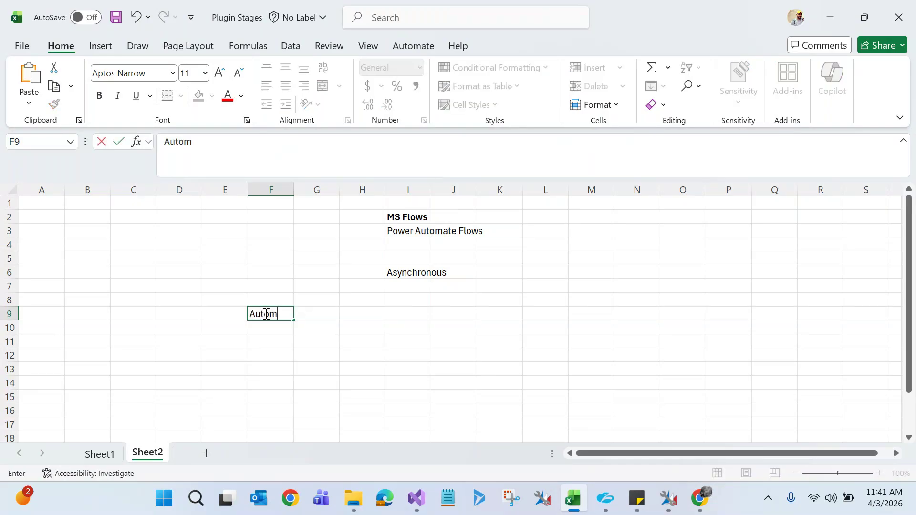
{"action": "type", "text": "ated Cloud Flow"}
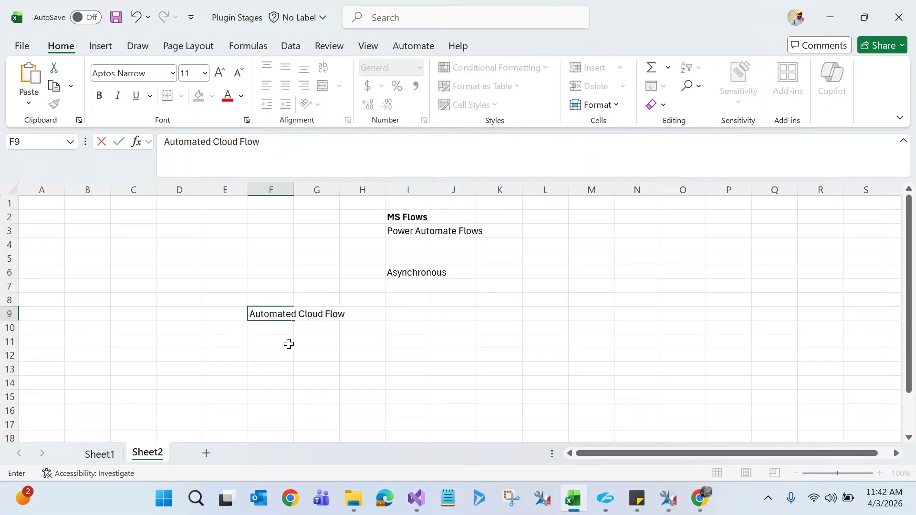
{"action": "left_click", "coordinate": [302, 356]}
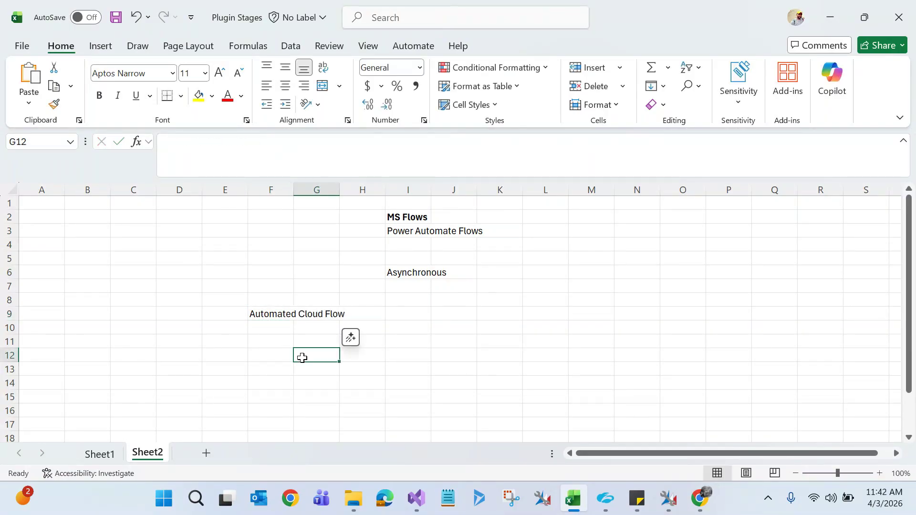
{"action": "left_click", "coordinate": [450, 318]}
{"action": "type", "text": "Ins"}
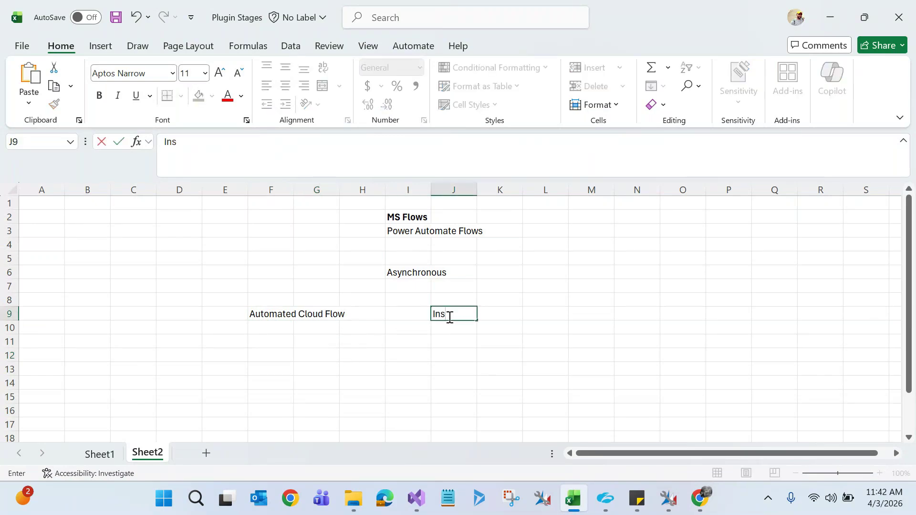
{"action": "type", "text": "tant Cloud Flow"}
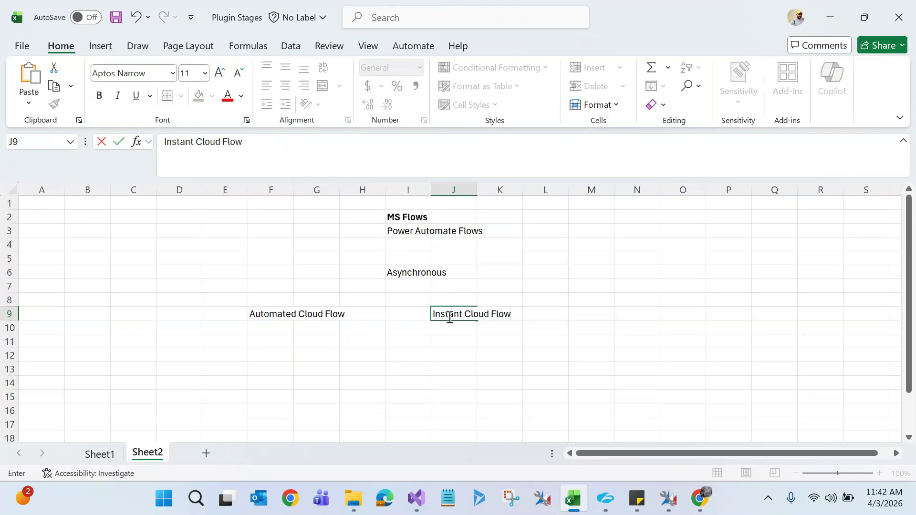
{"action": "left_click", "coordinate": [630, 315]}
{"action": "type", "text": "S"}
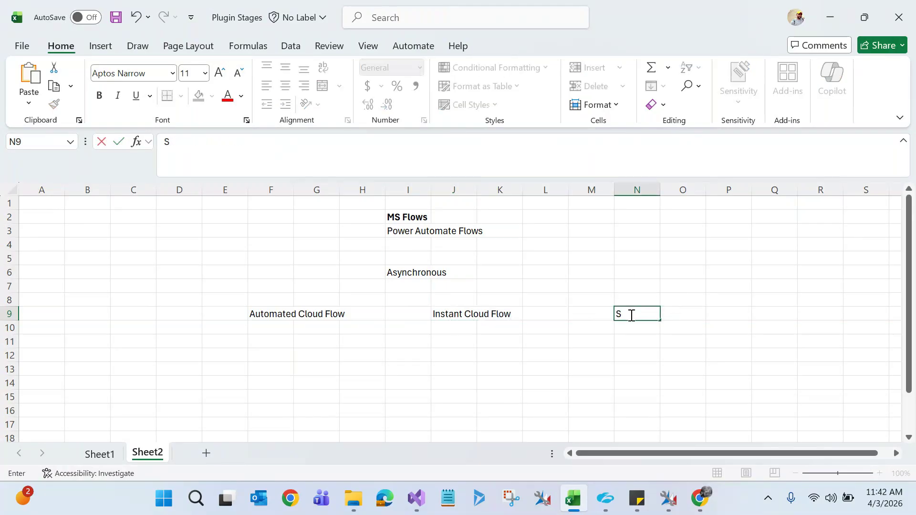
{"action": "type", "text": "cheduled Cloud Flow"}
{"action": "left_click", "coordinate": [482, 385]}
- Point out the three cloud flow types in row 9, first together as F9:P9 and again one by one
{"action": "left_click", "coordinate": [277, 319]}
{"action": "key", "text": "shift+Right"}
{"action": "key", "text": "shift+Right"}
{"action": "key", "text": "shift+Right"}
{"action": "key", "text": "shift+Right"}
{"action": "key", "text": "shift+Right"}
{"action": "key", "text": "shift+Right"}
{"action": "key", "text": "shift+Right"}
{"action": "key", "text": "shift+Right"}
{"action": "key", "text": "shift+Right"}
{"action": "key", "text": "shift+Right"}
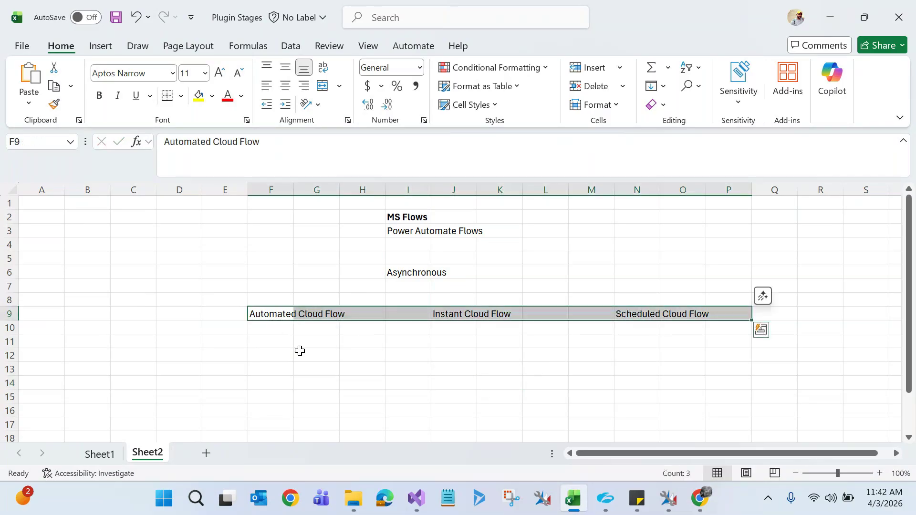
{"action": "left_click", "coordinate": [318, 371]}
{"action": "left_click", "coordinate": [273, 314]}
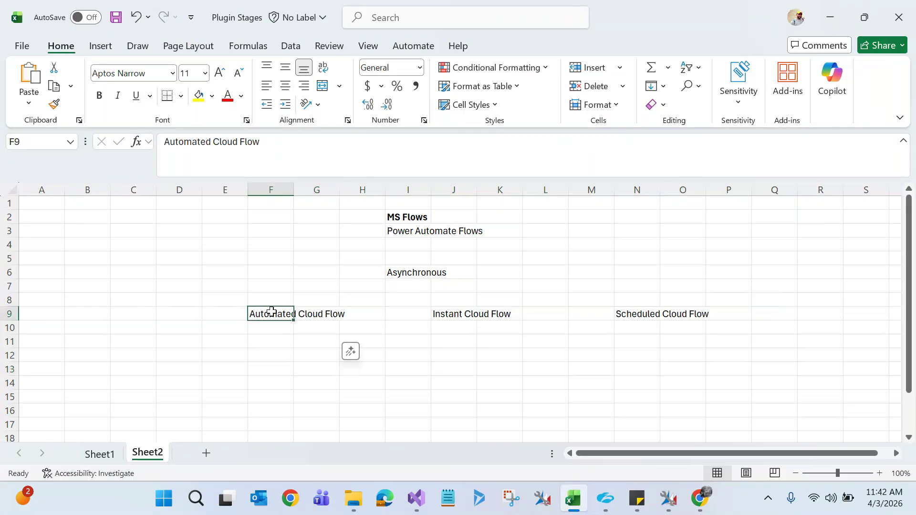
{"action": "left_click", "coordinate": [460, 317]}
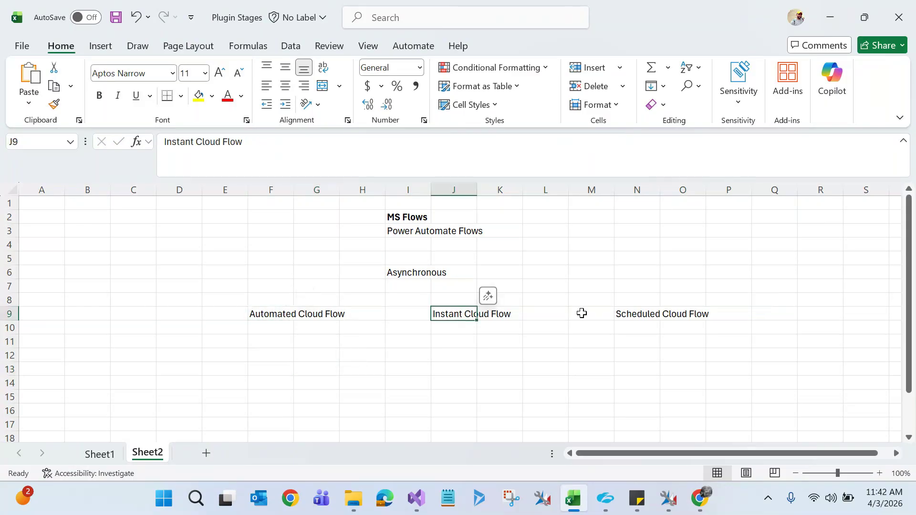
{"action": "left_click", "coordinate": [628, 318]}
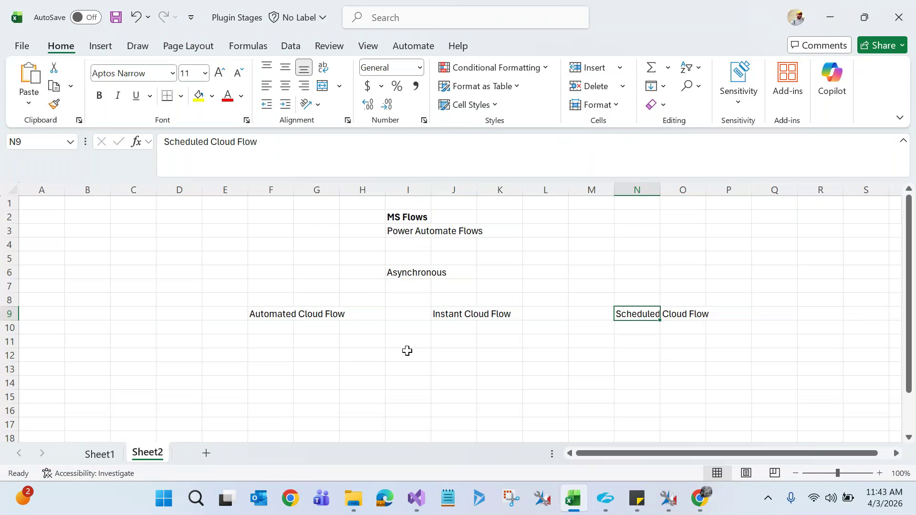
{"action": "left_click", "coordinate": [276, 316]}
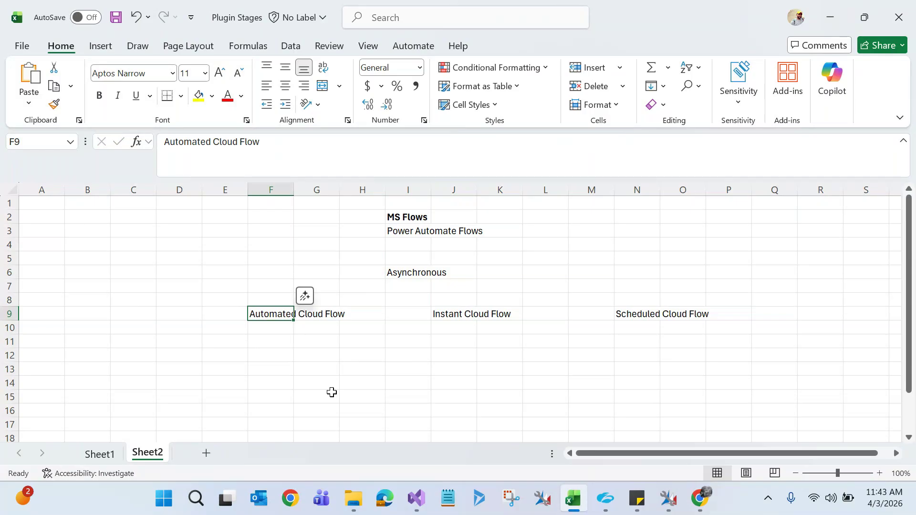
- Enter the trigger examples "Create Account" in B14 and "Update Revenue field of Account" in B15
{"action": "left_click", "coordinate": [86, 380]}
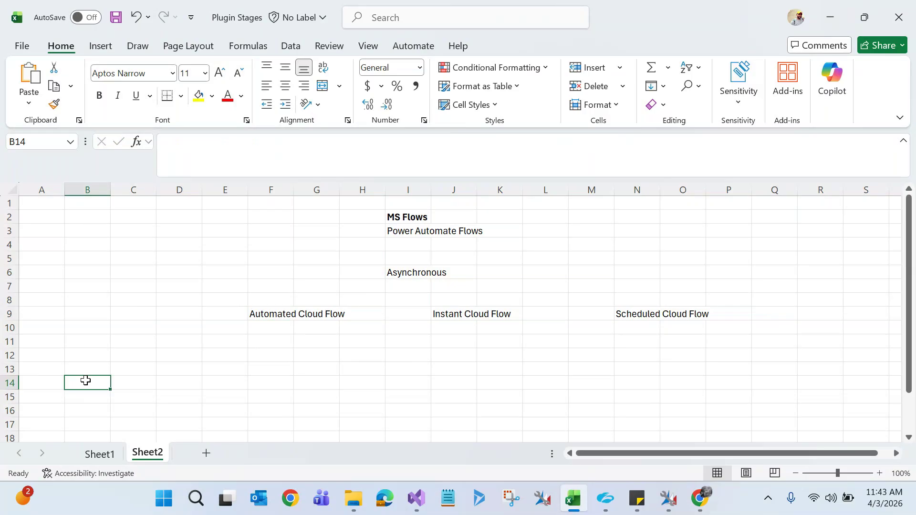
{"action": "type", "text": "Create"}
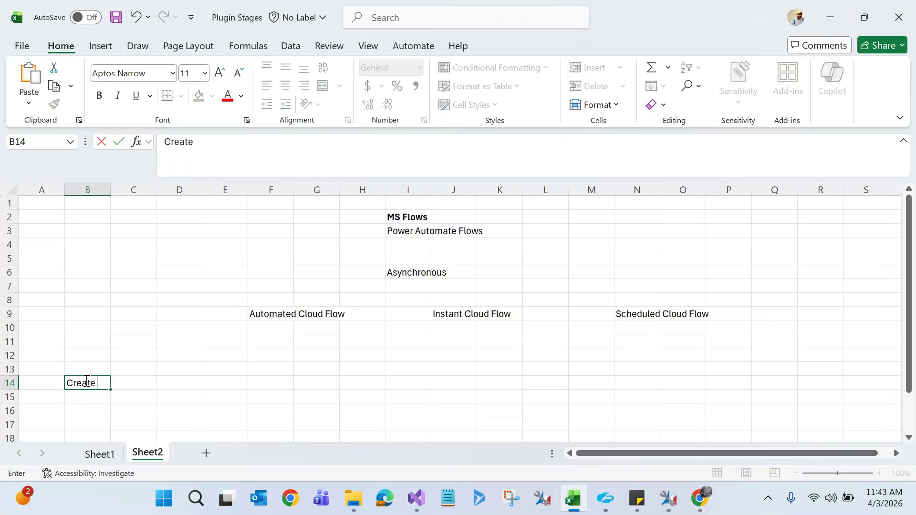
{"action": "type", "text": " Account"}
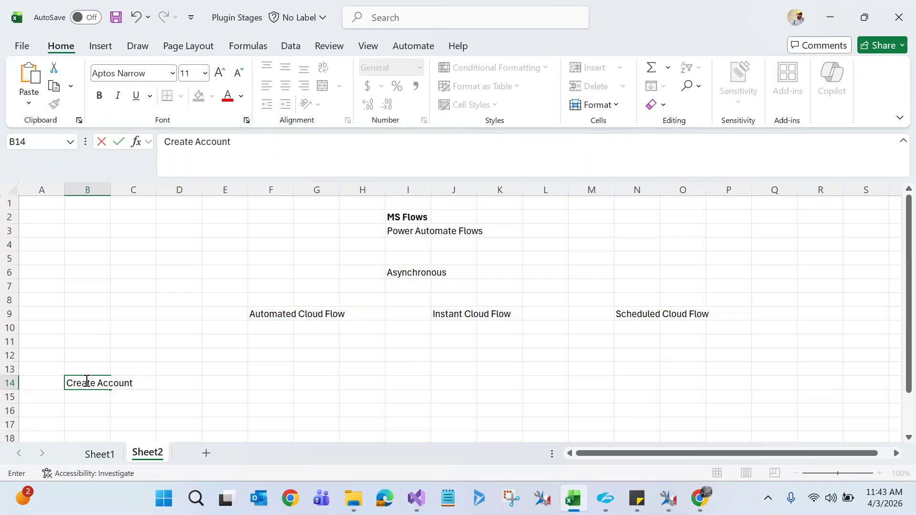
{"action": "left_click", "coordinate": [123, 293]}
{"action": "left_click", "coordinate": [88, 396]}
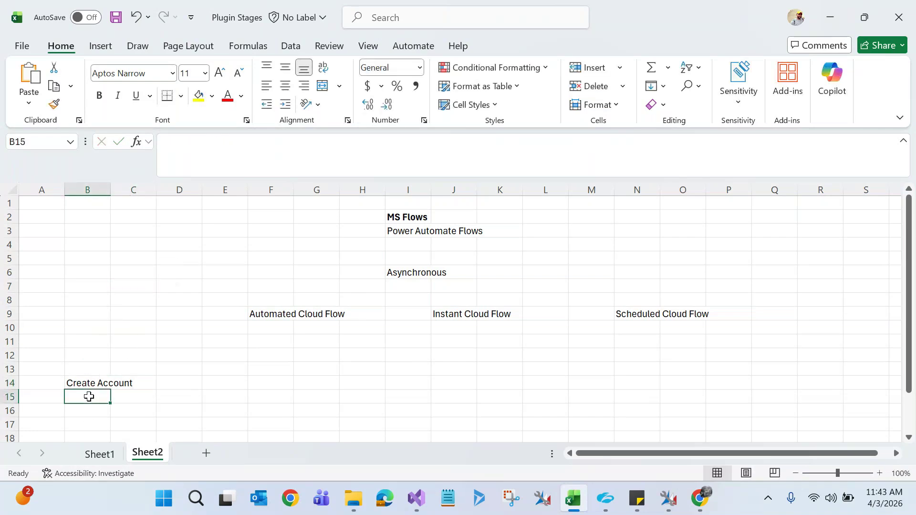
{"action": "type", "text": "Update"}
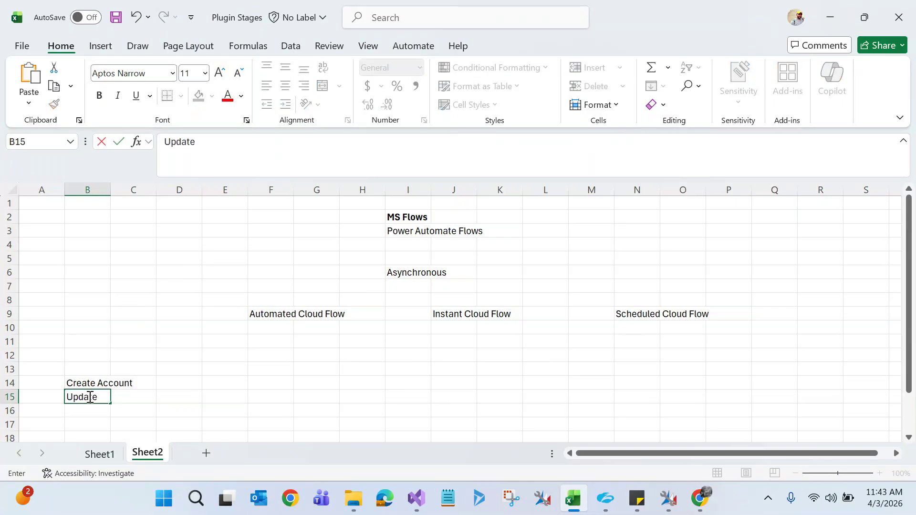
{"action": "type", "text": " Revenue field of Account"}
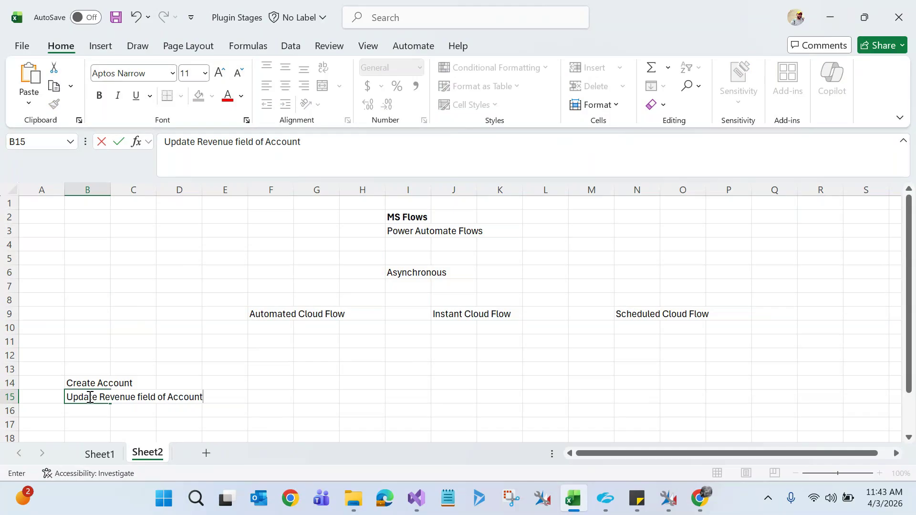
{"action": "left_click", "coordinate": [101, 319]}
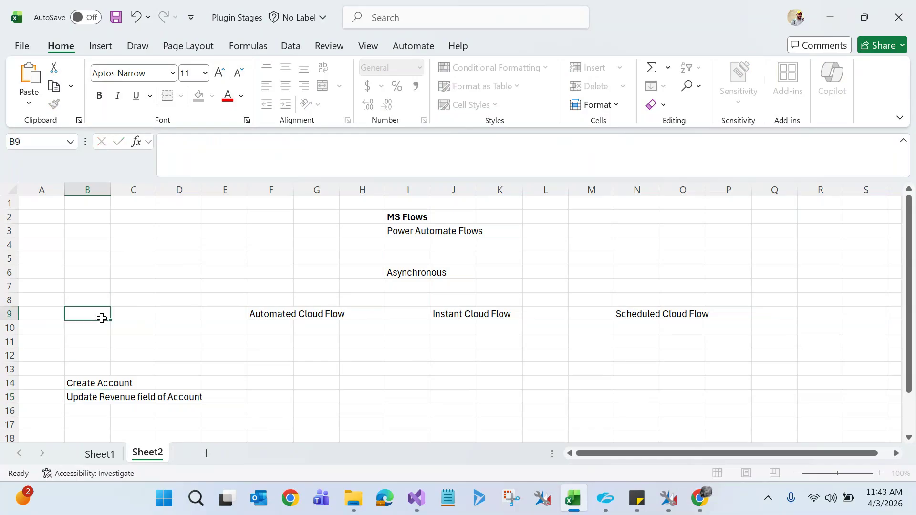
{"action": "left_click", "coordinate": [87, 384]}
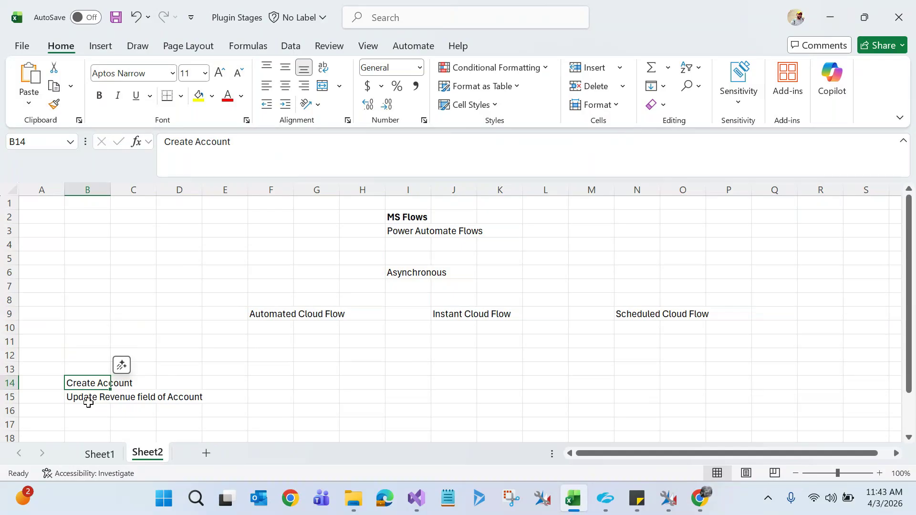
{"action": "left_click", "coordinate": [91, 397]}
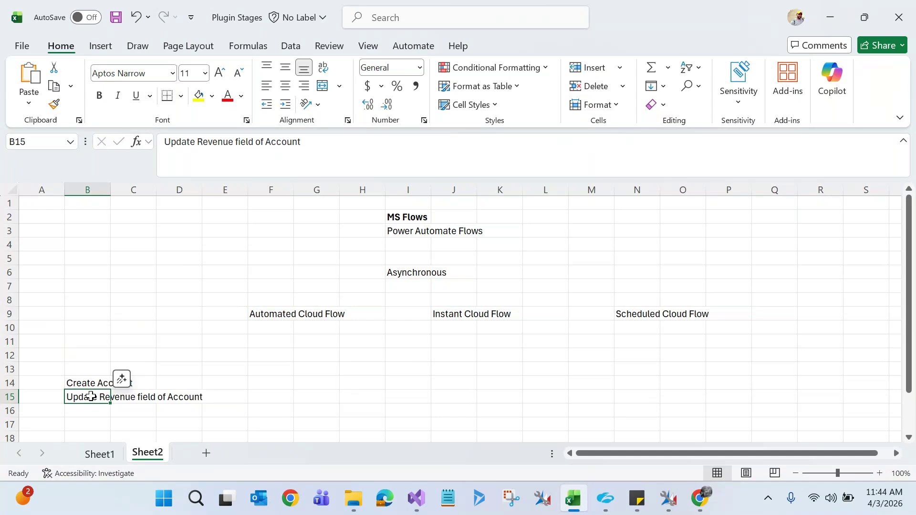
{"action": "left_click", "coordinate": [266, 316]}
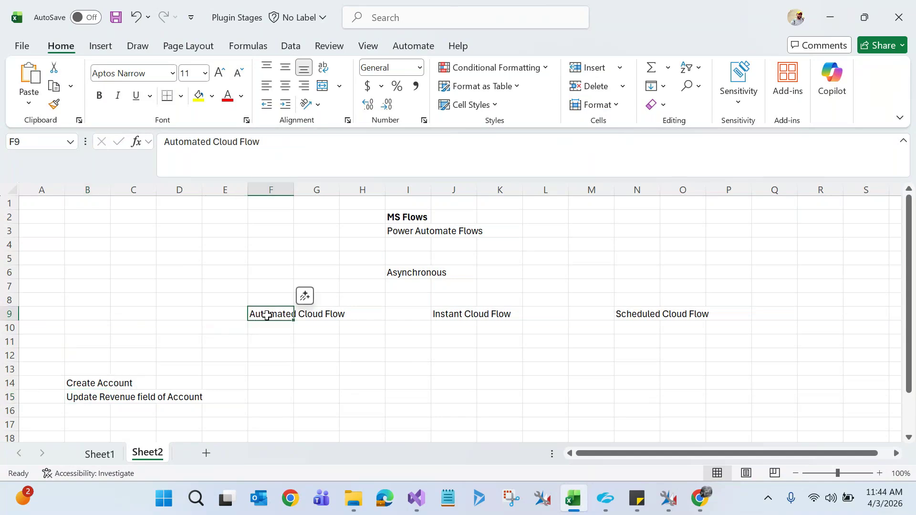
- Add "Delete" in cell B16 below the create and update examples
{"action": "left_click", "coordinate": [84, 409]}
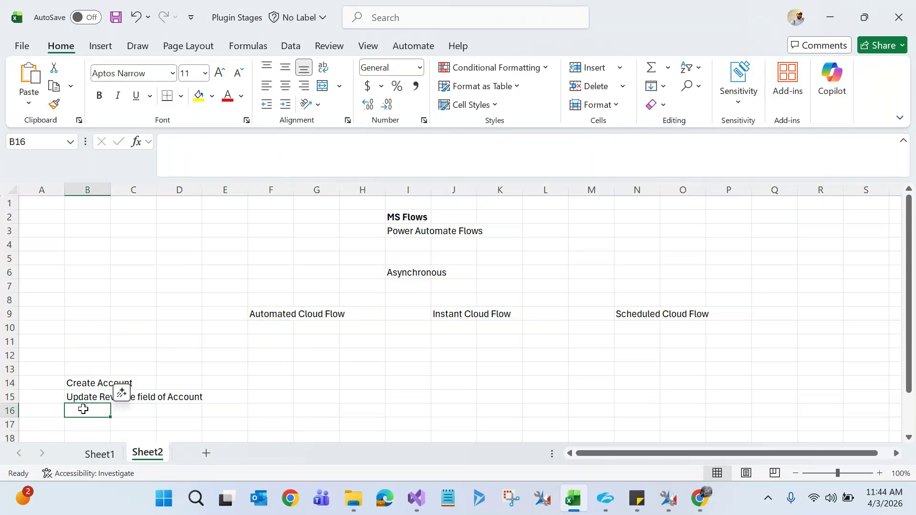
{"action": "type", "text": "Deler"}
{"action": "key", "text": "BackSpace"}
{"action": "type", "text": "te"}
{"action": "left_click", "coordinate": [105, 340]}
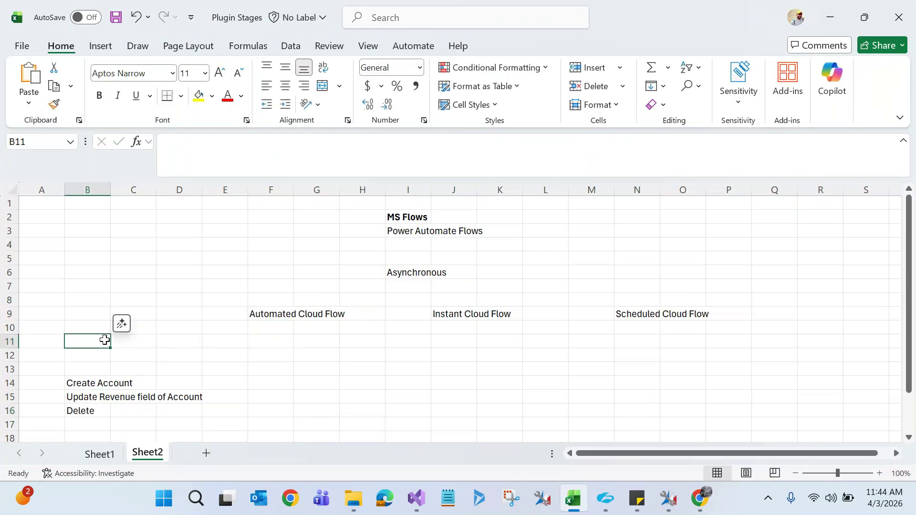
- Point out Automated Cloud Flow in F9 alternately with each trigger example in B14, B15 and B16
{"action": "left_click", "coordinate": [284, 315]}
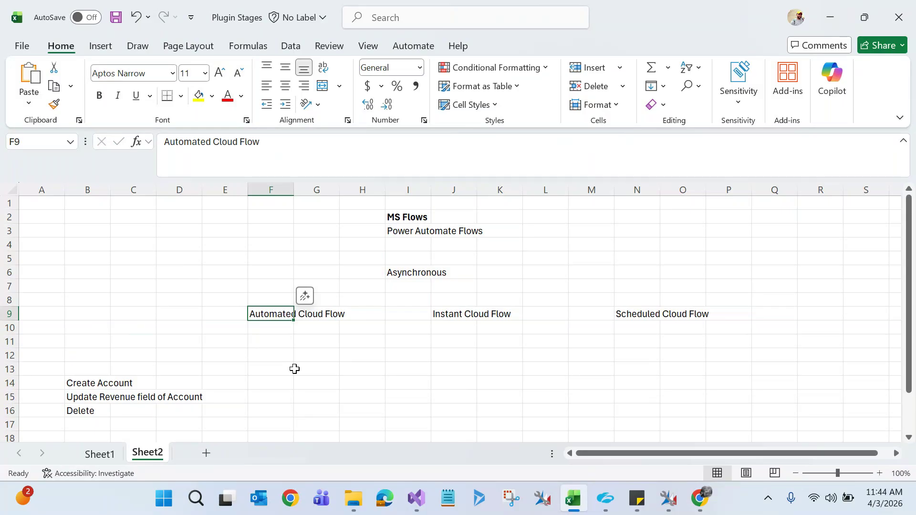
{"action": "left_click", "coordinate": [99, 383]}
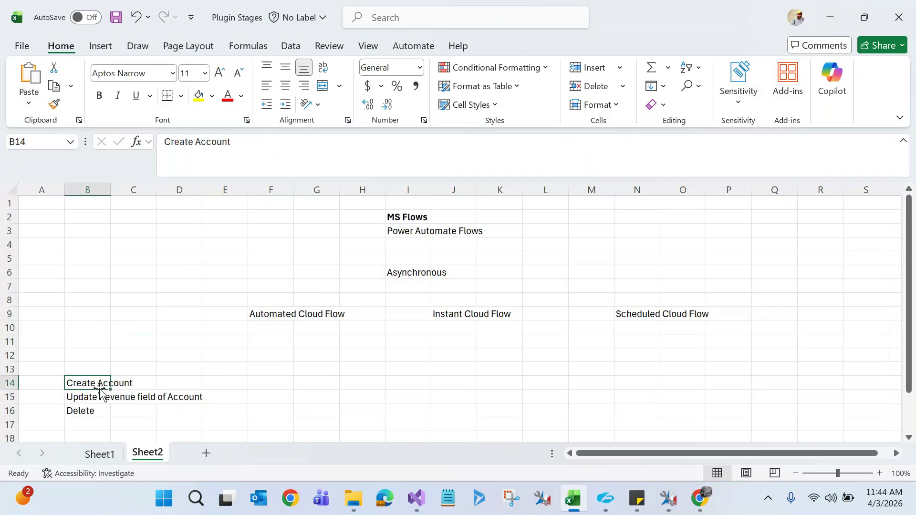
{"action": "left_click", "coordinate": [263, 312]}
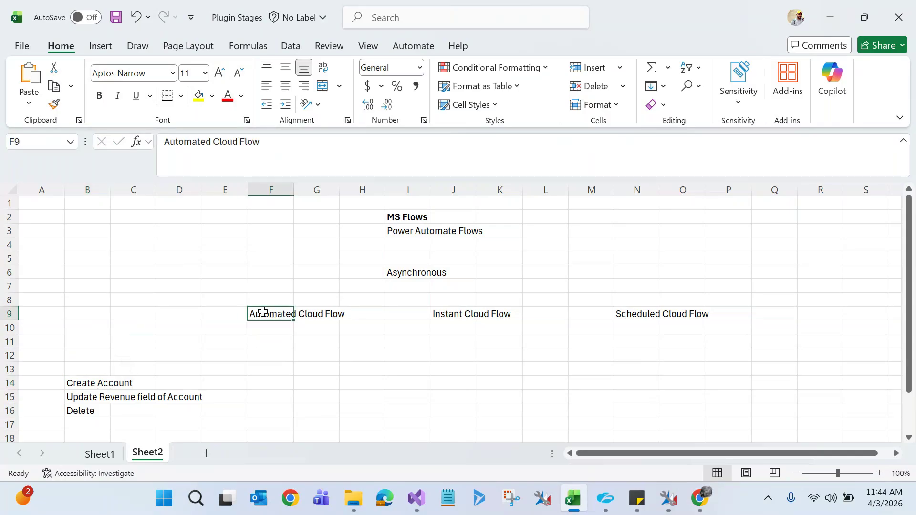
{"action": "left_click", "coordinate": [99, 394]}
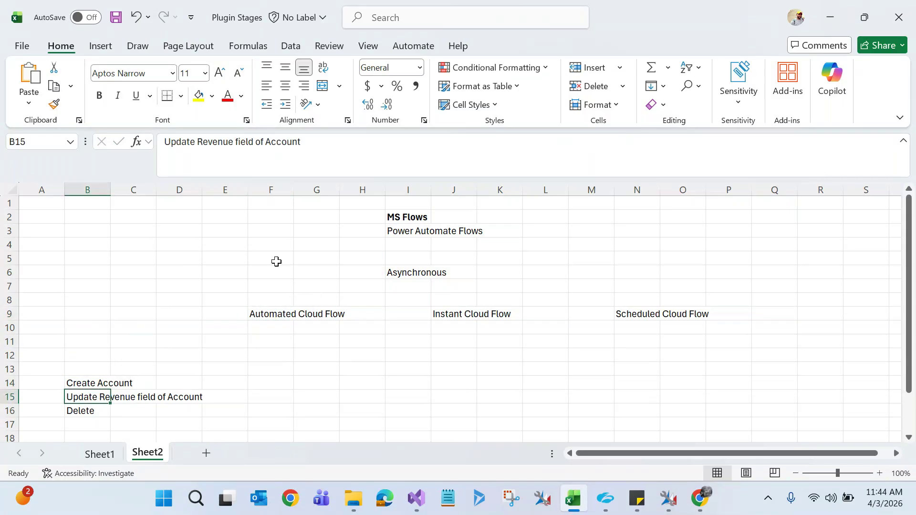
{"action": "left_click", "coordinate": [278, 315]}
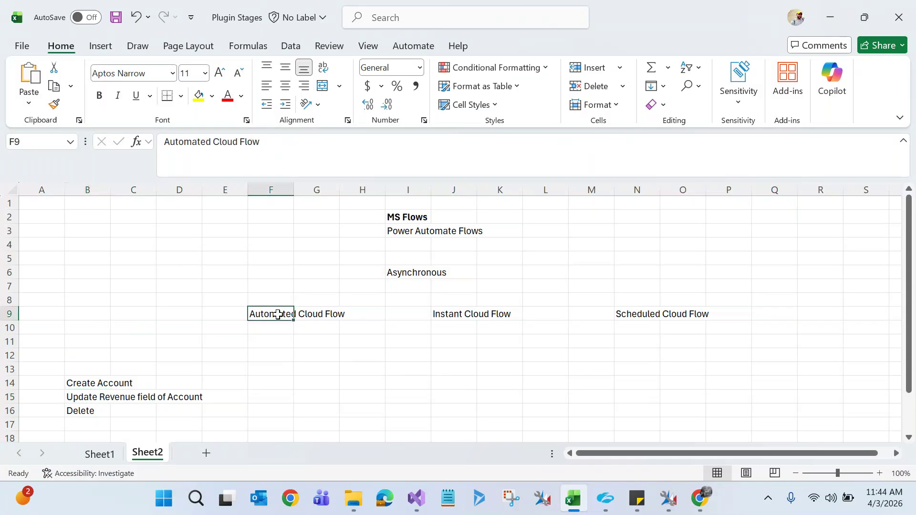
{"action": "left_click", "coordinate": [88, 412]}
{"action": "left_click", "coordinate": [267, 316]}
- Enter "Manually trigger" in J13 below the Instant Cloud Flow heading
{"action": "left_click", "coordinate": [470, 302]}
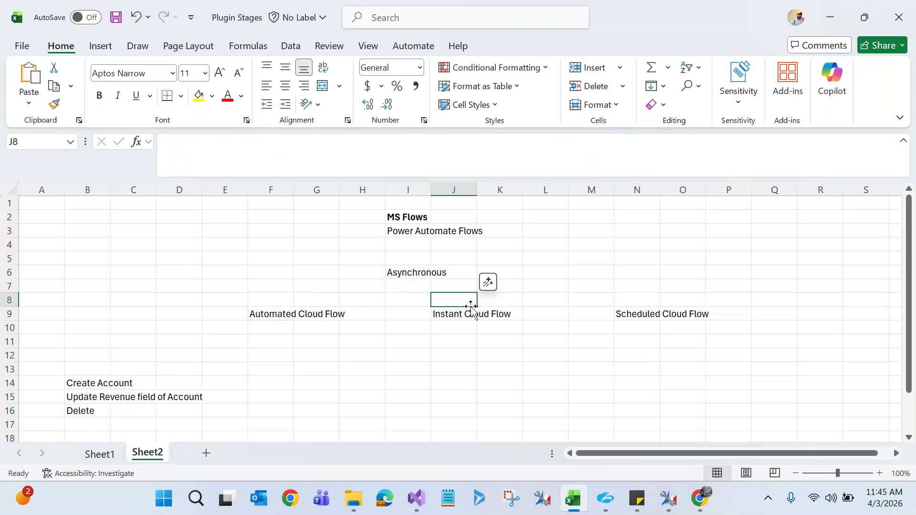
{"action": "left_click", "coordinate": [462, 314]}
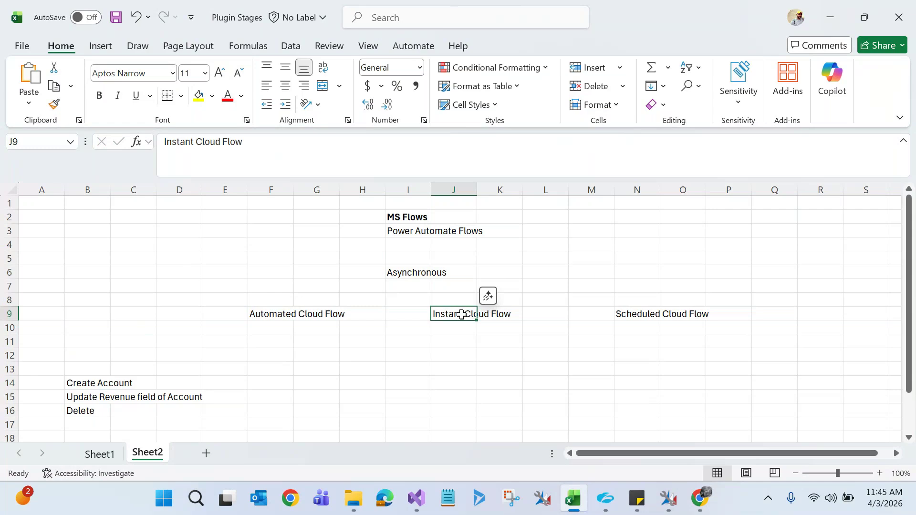
{"action": "left_click", "coordinate": [457, 371]}
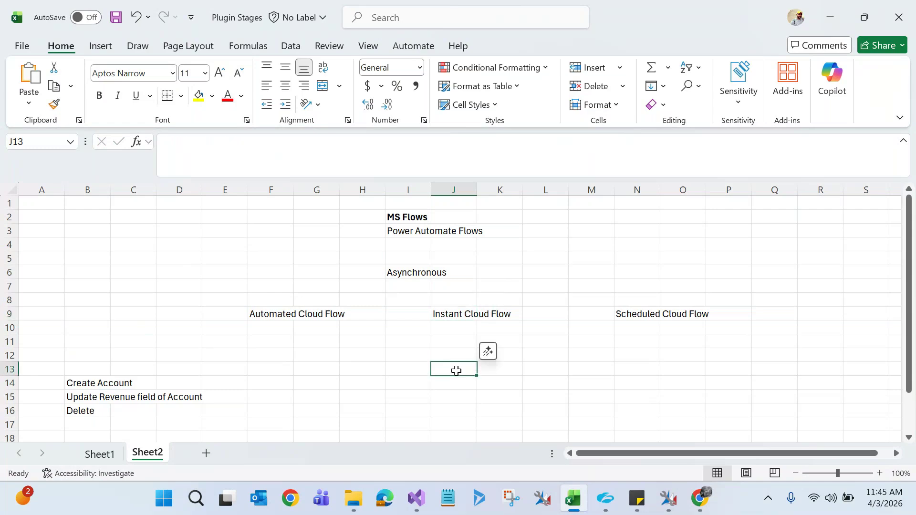
{"action": "type", "text": "Man"}
{"action": "type", "text": "ually tr"}
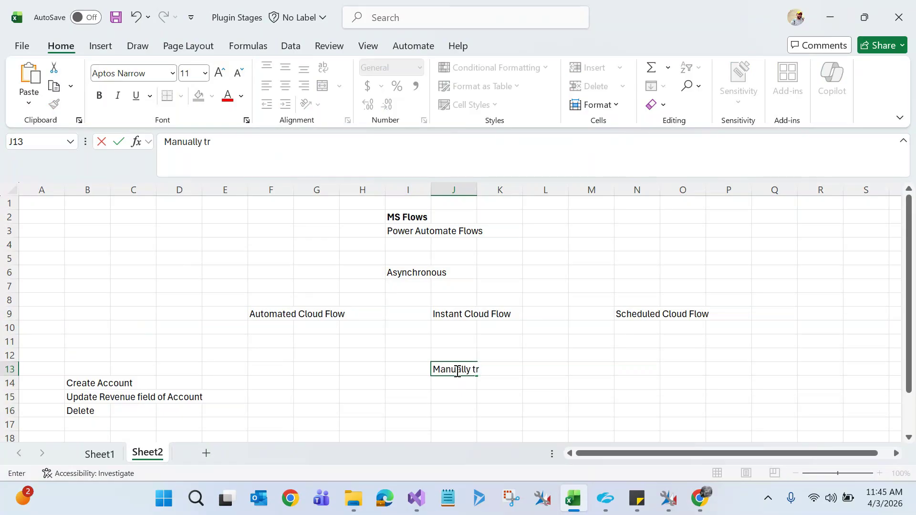
{"action": "type", "text": "igger"}
{"action": "left_click", "coordinate": [469, 316]}
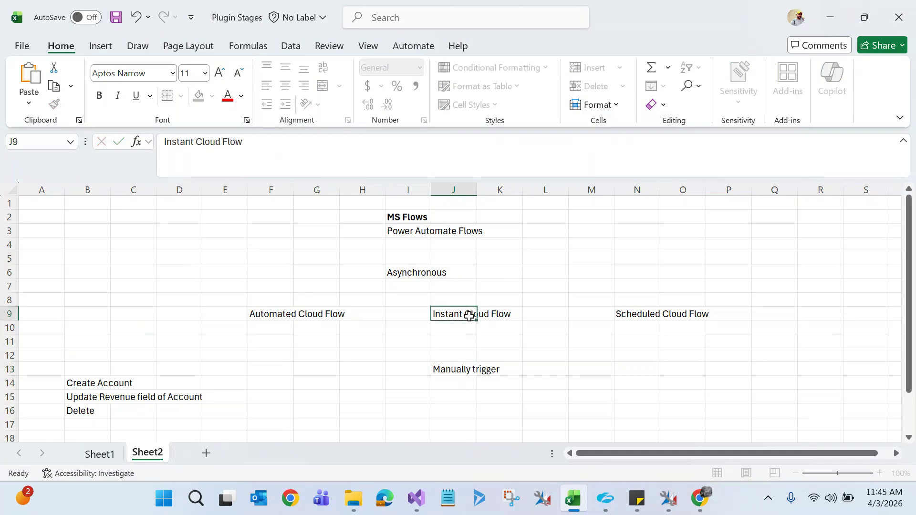
- Point out the note in J13, its Instant Cloud Flow heading in J9 and Scheduled Cloud Flow in N9
{"action": "left_click", "coordinate": [458, 374]}
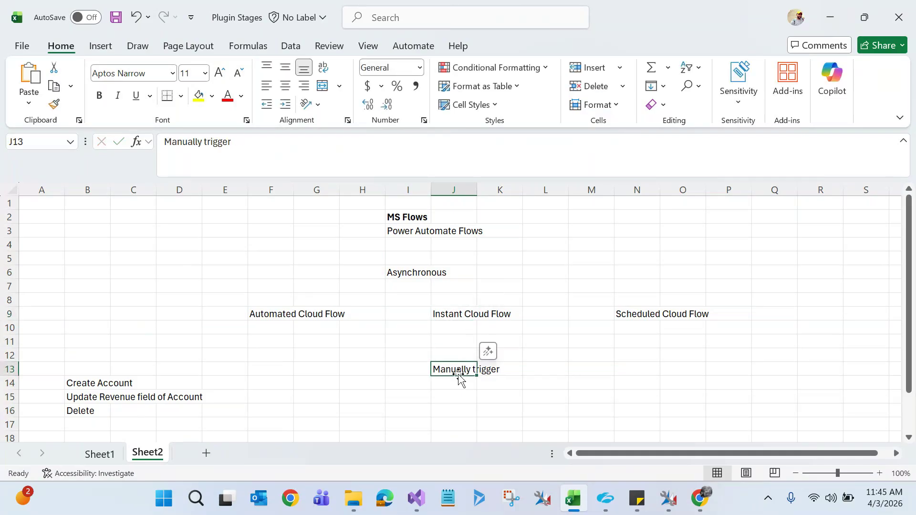
{"action": "left_click", "coordinate": [455, 313]}
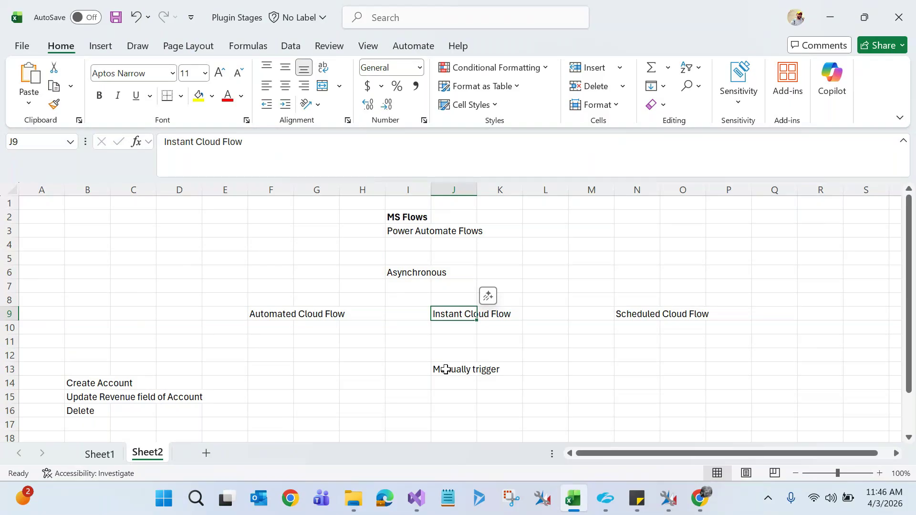
{"action": "left_click", "coordinate": [641, 313]}
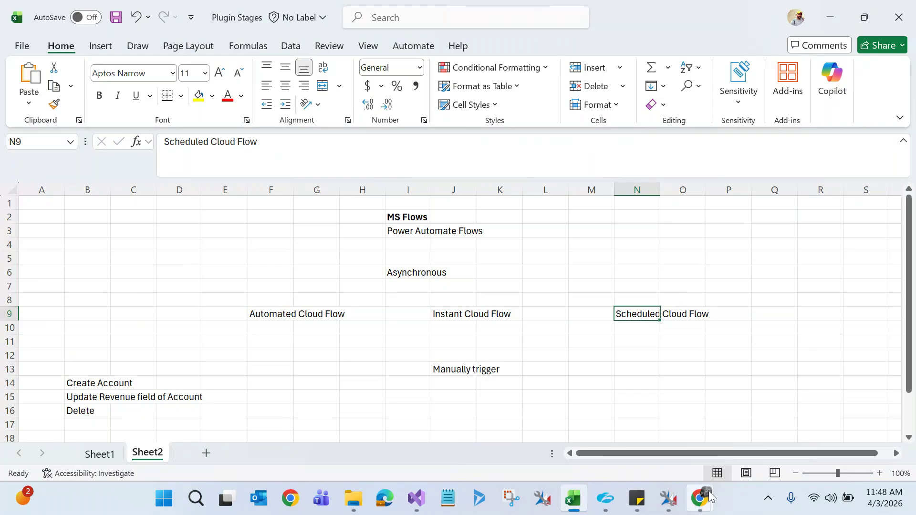
- Switch to the HCL account record in Power Apps in Chrome and show its related employees
{"action": "mouse_move", "coordinate": [708, 496]}
{"action": "left_click", "coordinate": [387, 430]}
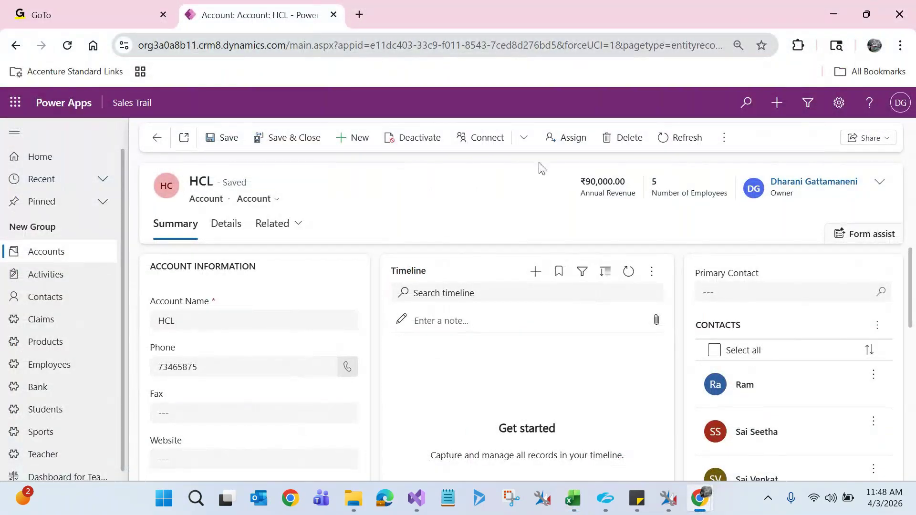
{"action": "left_click", "coordinate": [295, 233]}
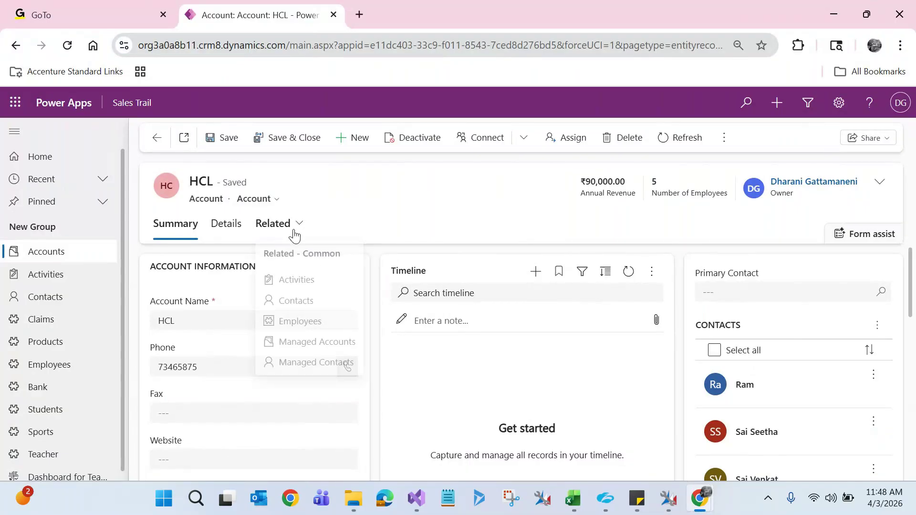
{"action": "left_click", "coordinate": [299, 325]}
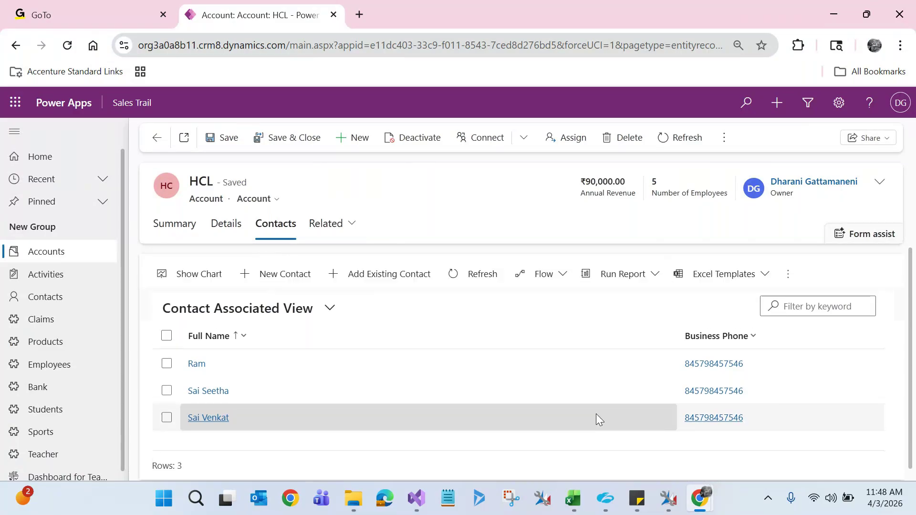
{"action": "left_click", "coordinate": [327, 223]}
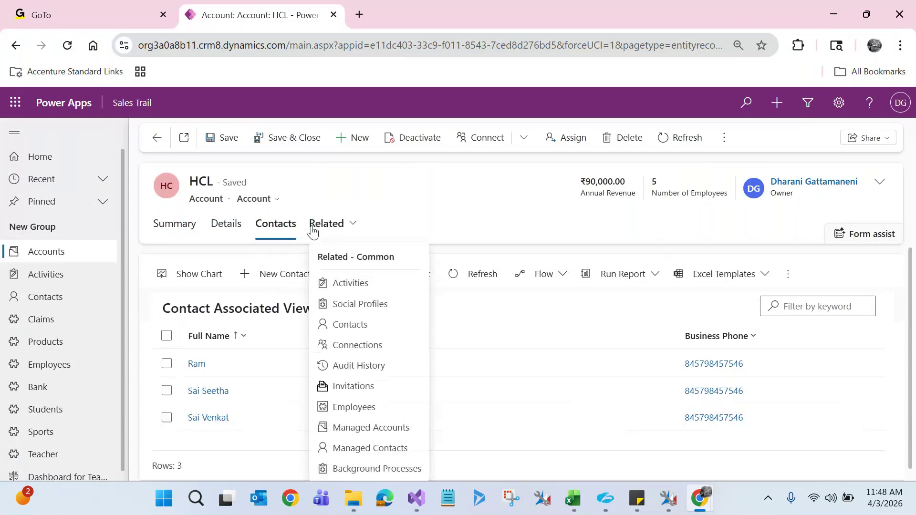
{"action": "left_click", "coordinate": [353, 407]}
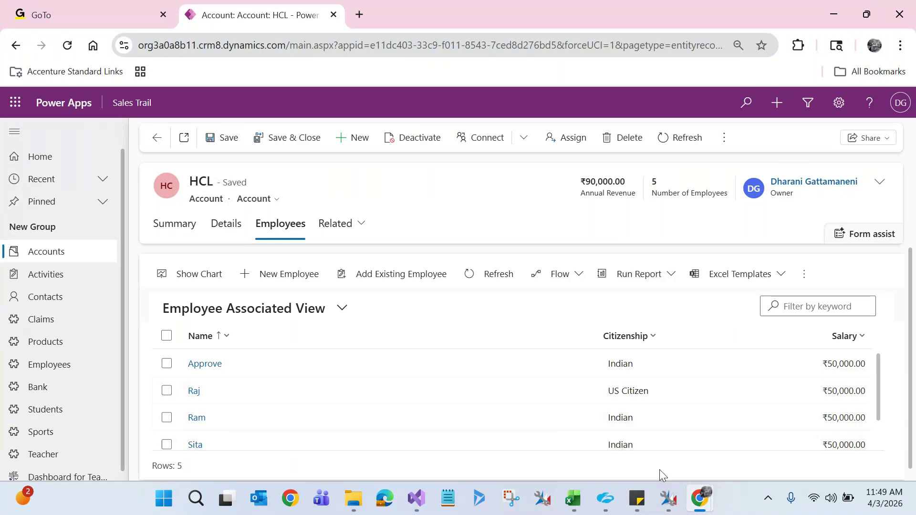
- In XrmToolBox, cancel the open step edit and disable the Mscrm.Plugins.Batch4.UpdateEmployeeSalary step for account updates
{"action": "left_click", "coordinate": [671, 510]}
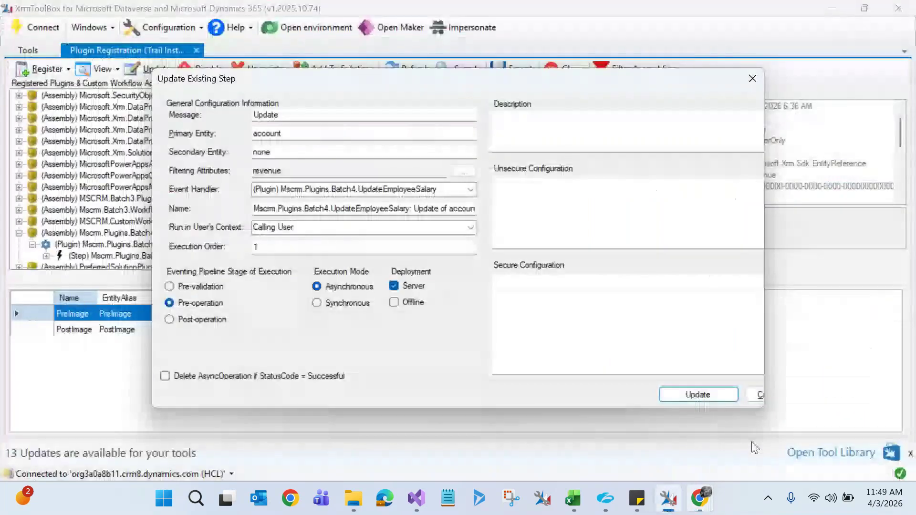
{"action": "left_click", "coordinate": [718, 237]}
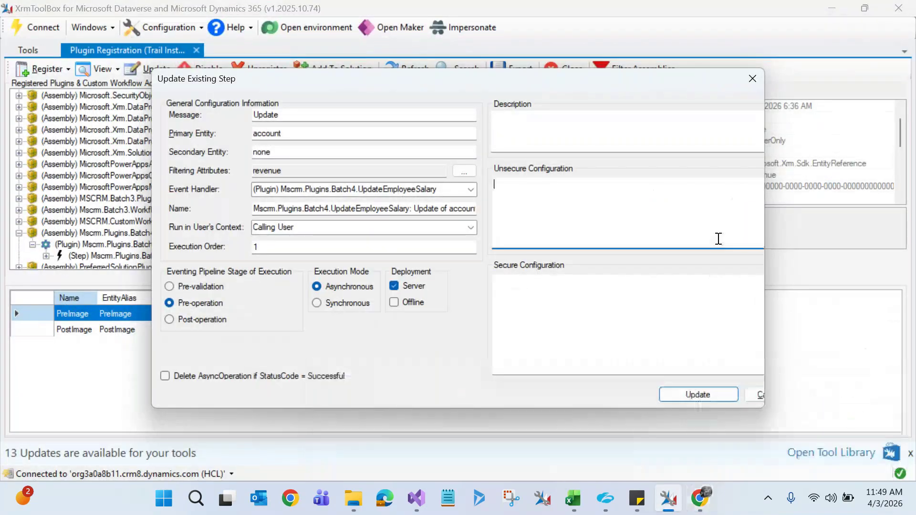
{"action": "left_click", "coordinate": [757, 399]}
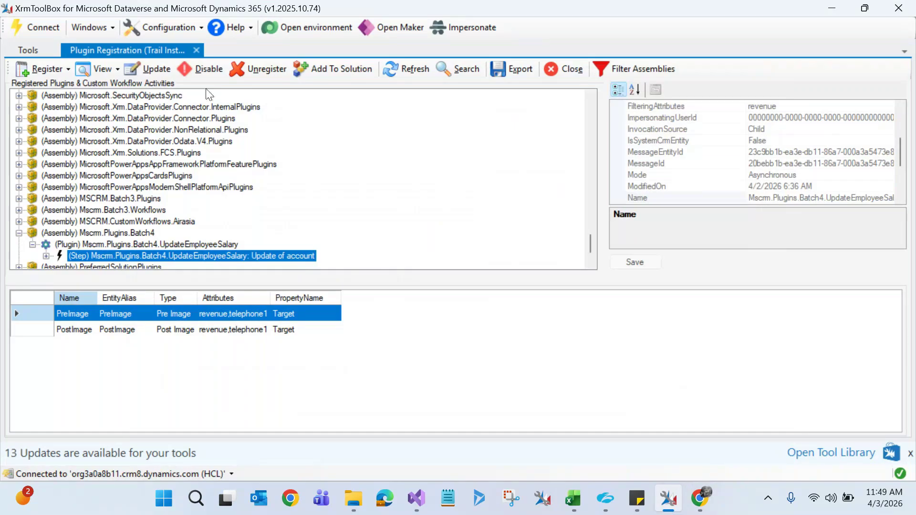
{"action": "left_click", "coordinate": [204, 70]}
{"action": "left_click", "coordinate": [474, 305]}
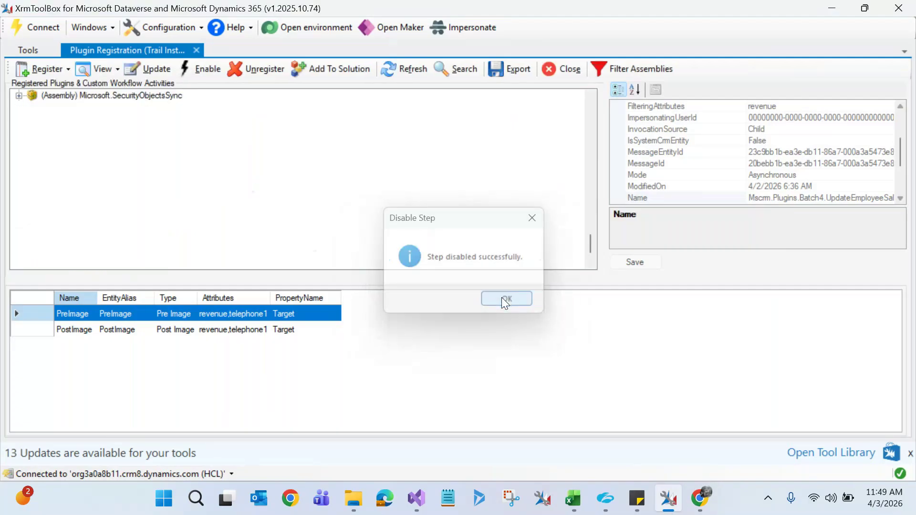
{"action": "left_click", "coordinate": [506, 299]}
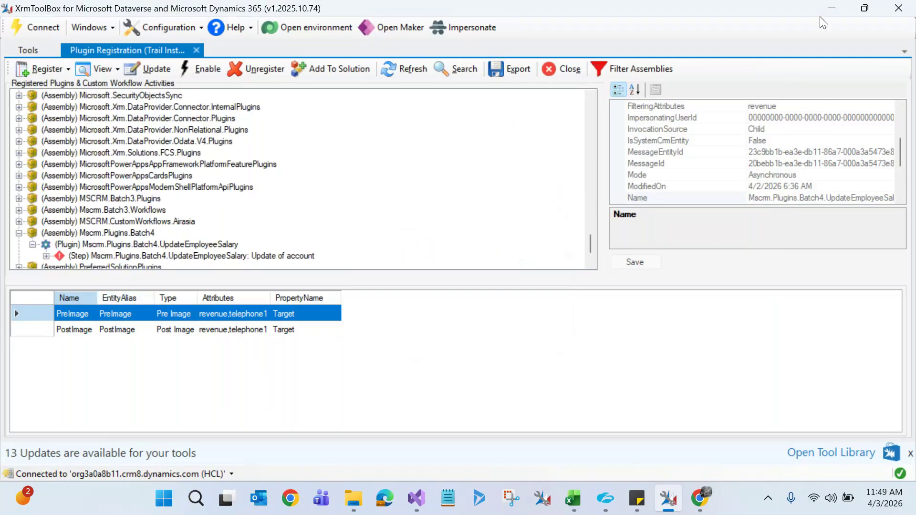
{"action": "left_click", "coordinate": [833, 14]}
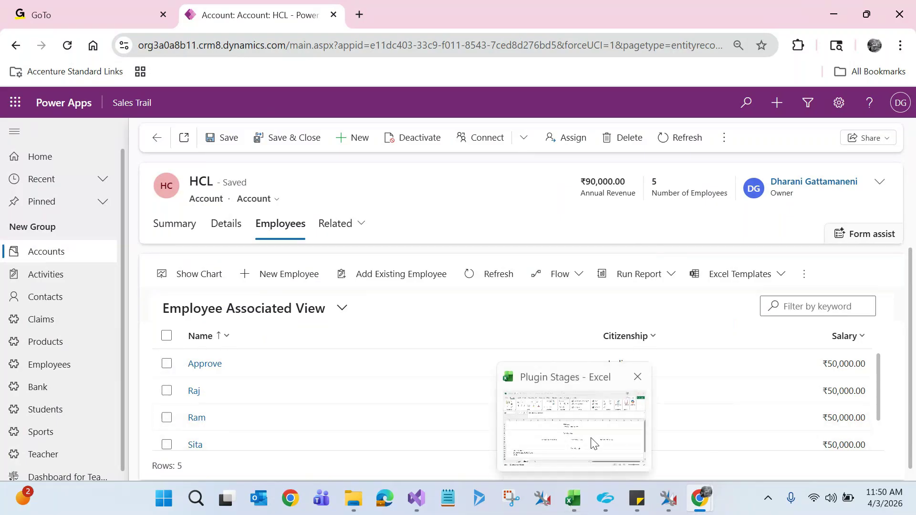
- Return to the Excel notes and highlight the three cloud flow types together as F9:O9
{"action": "left_click", "coordinate": [573, 499]}
{"action": "left_click", "coordinate": [273, 313]}
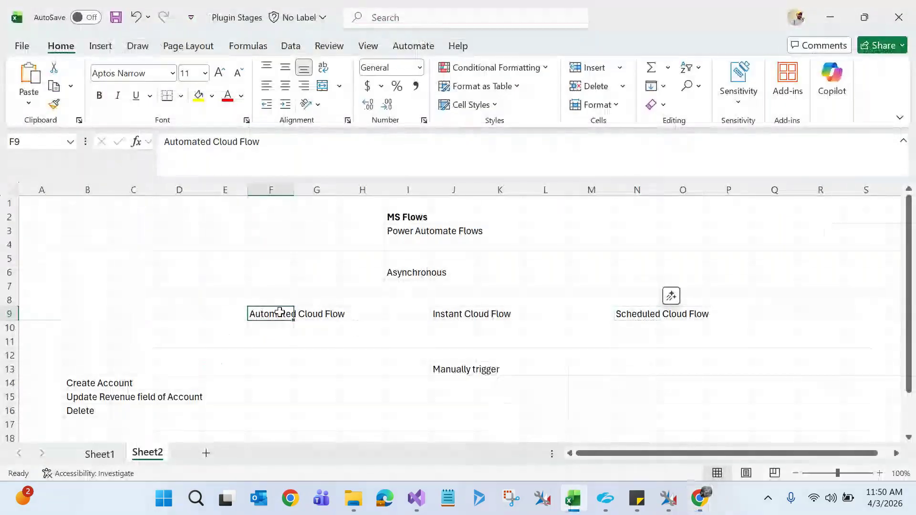
{"action": "key", "text": "shift+Right"}
{"action": "key", "text": "shift+Right"}
{"action": "key", "text": "shift+Right"}
{"action": "key", "text": "shift+Right"}
{"action": "key", "text": "shift+Right"}
{"action": "key", "text": "shift+Right"}
{"action": "key", "text": "shift+Right"}
{"action": "key", "text": "shift+Right"}
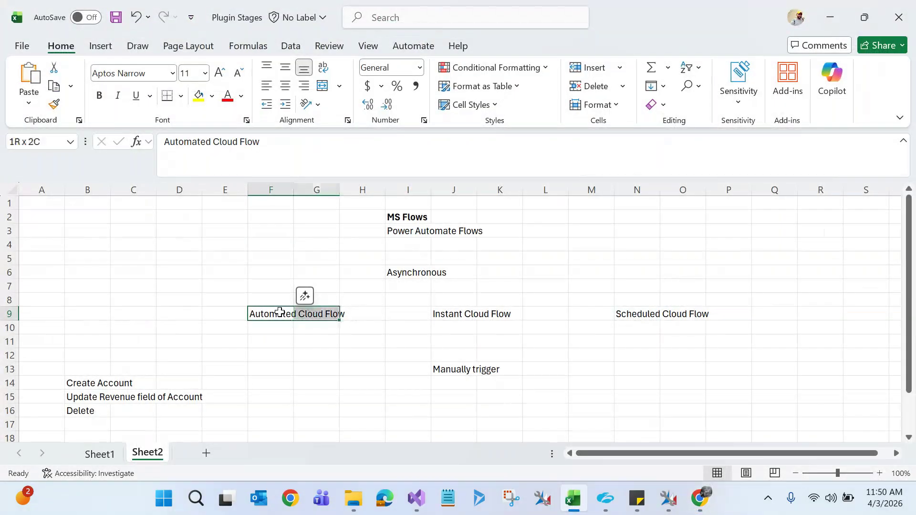
{"action": "key", "text": "shift+Right"}
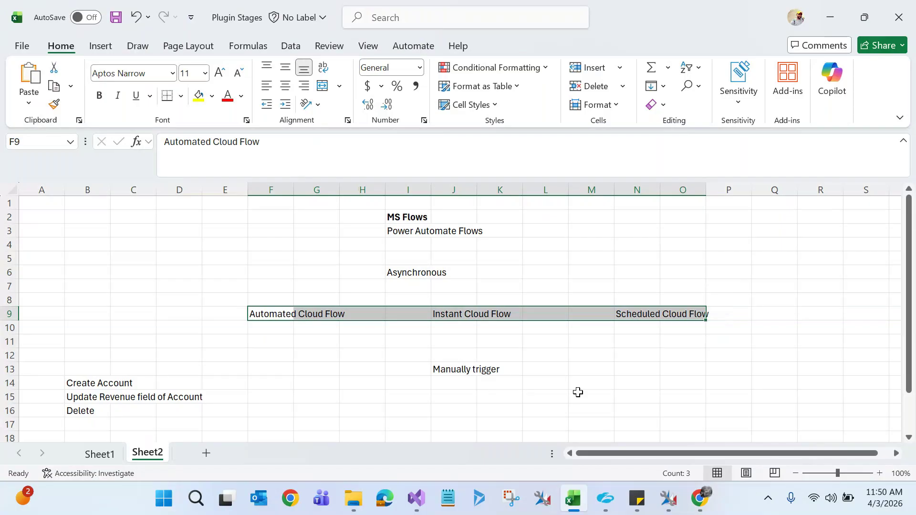
{"action": "left_click", "coordinate": [578, 392]}
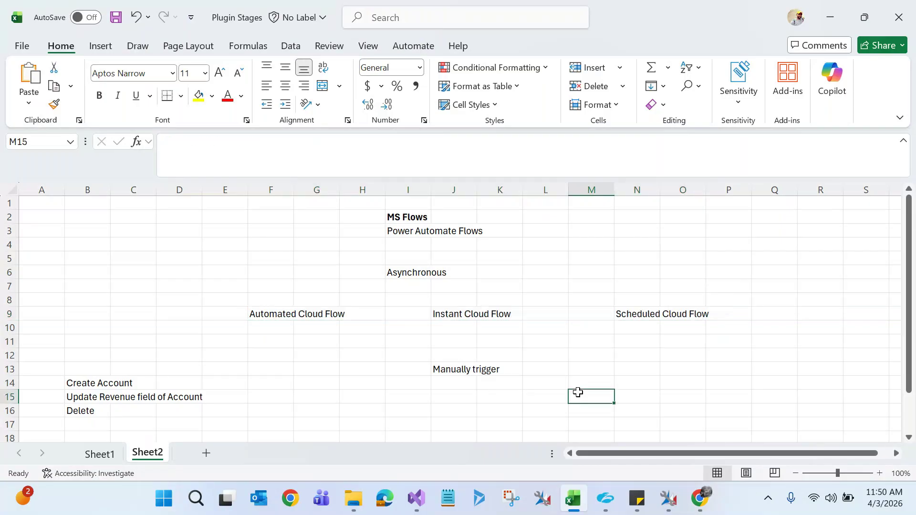
- Make the Automated Cloud Flow heading in F9 bold
{"action": "left_click", "coordinate": [268, 317]}
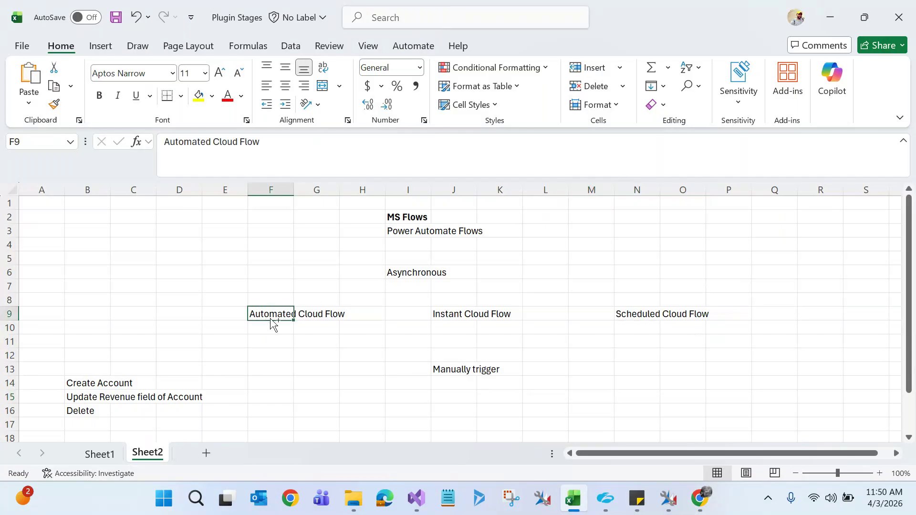
{"action": "key", "text": "ctrl+b"}
{"action": "left_click", "coordinate": [283, 354]}
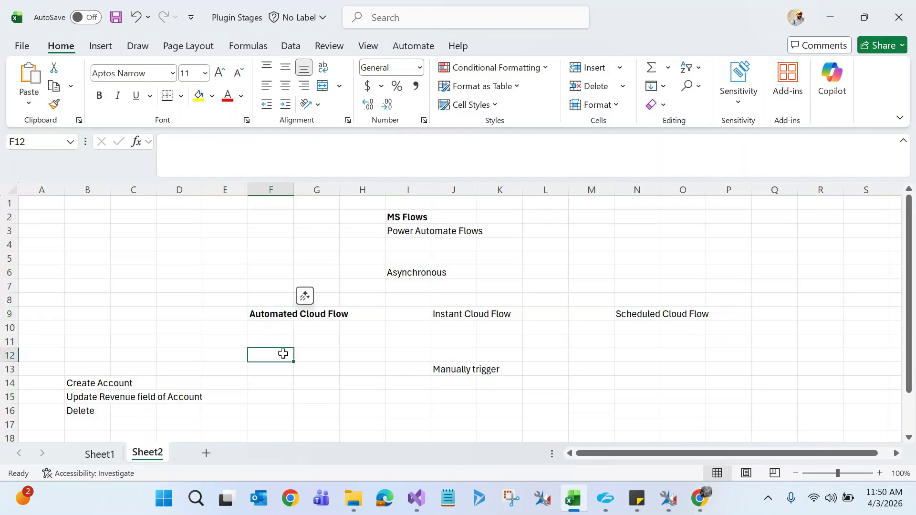
- Look briefly at the HCL account in Chrome, and review the Automated Cloud Flow heading and its trigger examples in B14:B16 in Excel
{"action": "key", "text": "alt+Tab"}
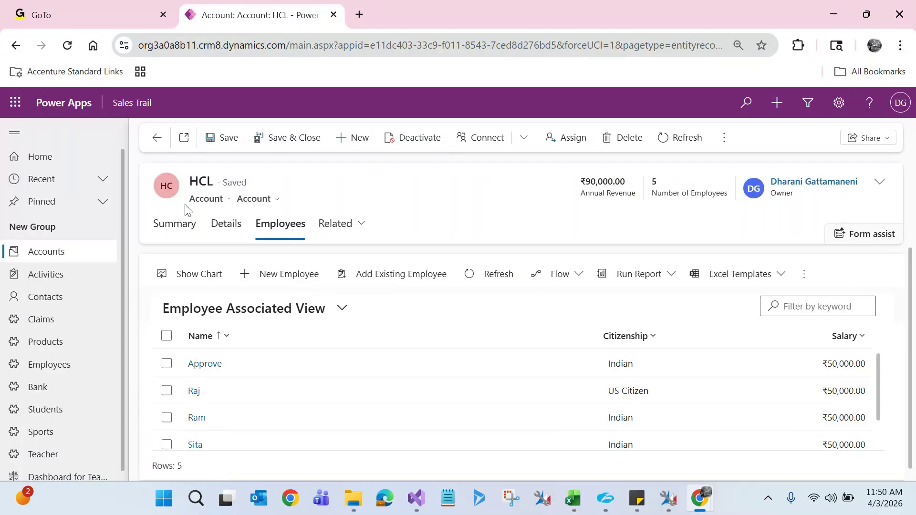
{"action": "key", "text": "alt+Tab"}
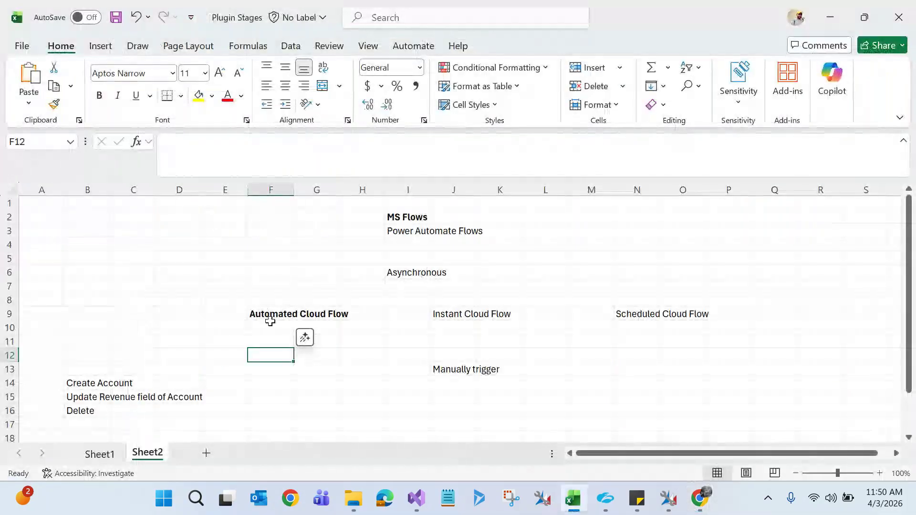
{"action": "left_click", "coordinate": [276, 316]}
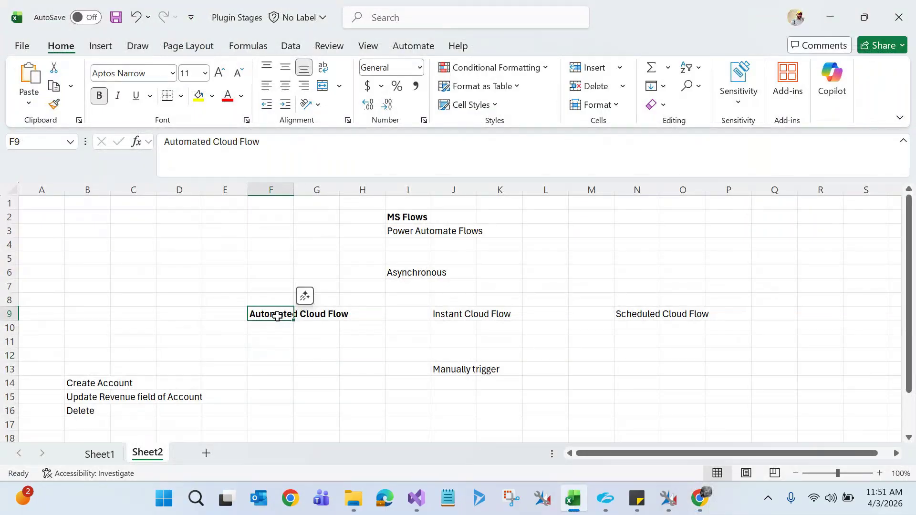
{"action": "left_click", "coordinate": [74, 382]}
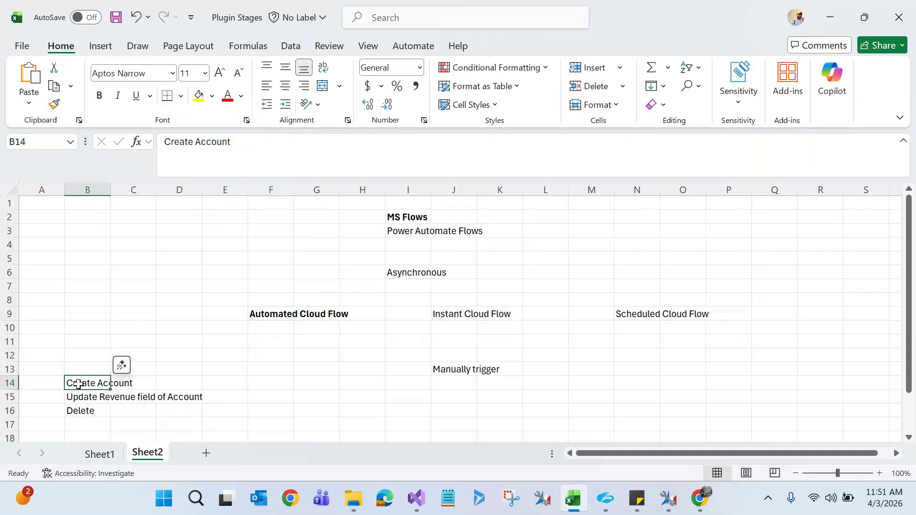
{"action": "left_click", "coordinate": [80, 396]}
{"action": "left_click", "coordinate": [78, 413]}
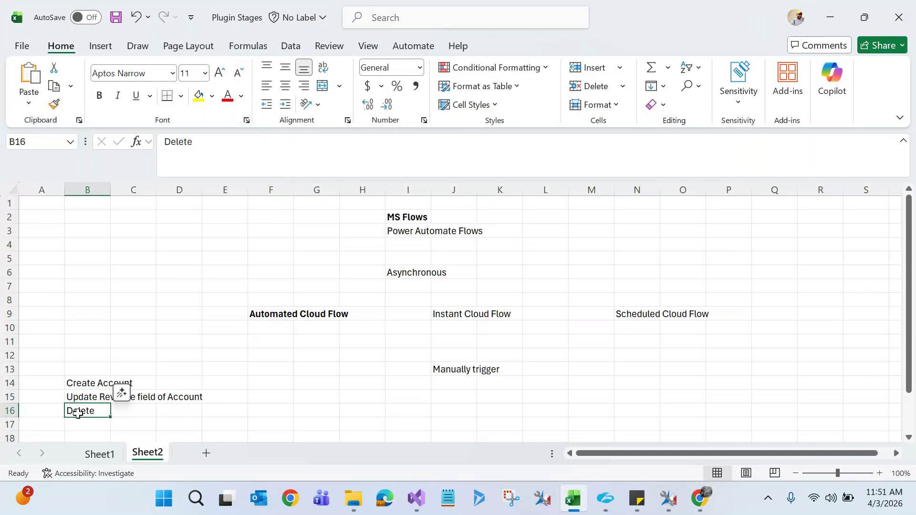
- Compare the Automated Cloud Flow notes in Excel with the HCL account's employee list in Chrome
{"action": "left_click", "coordinate": [252, 314]}
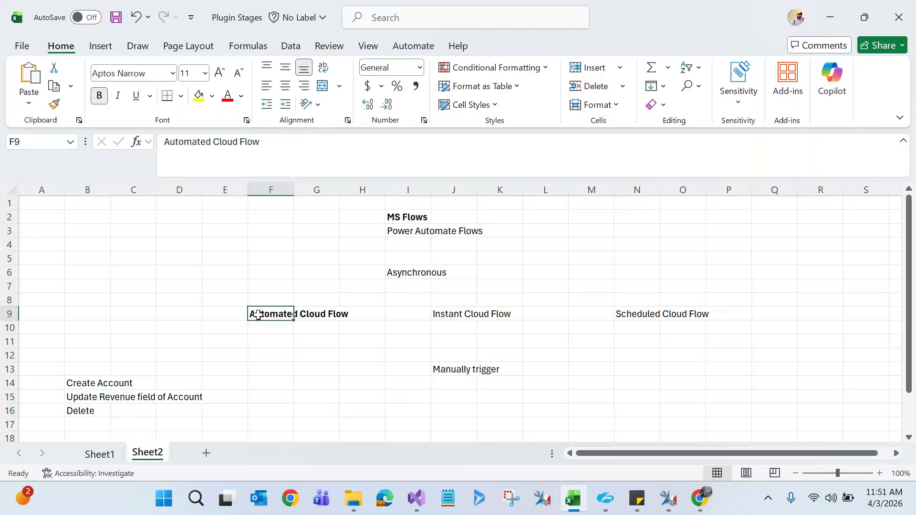
{"action": "left_click", "coordinate": [818, 19]}
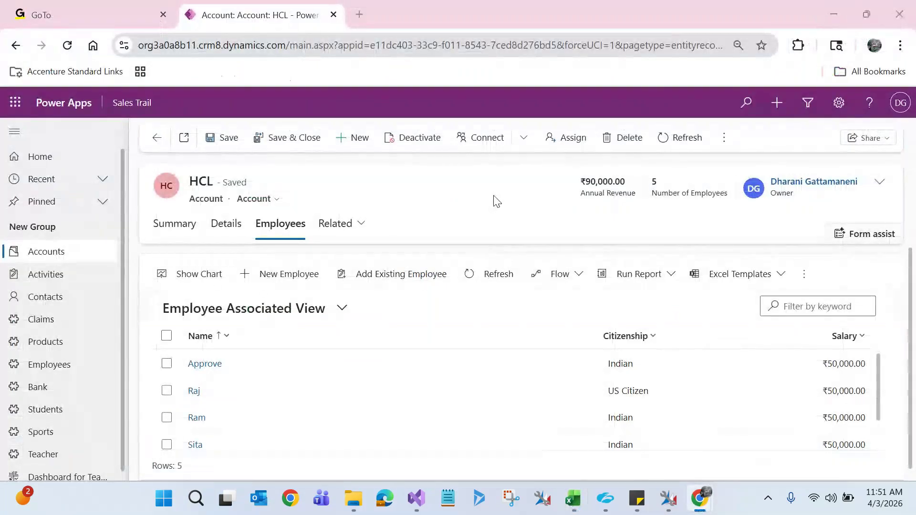
{"action": "key", "text": "alt+Tab"}
{"action": "key", "text": "alt+Tab"}
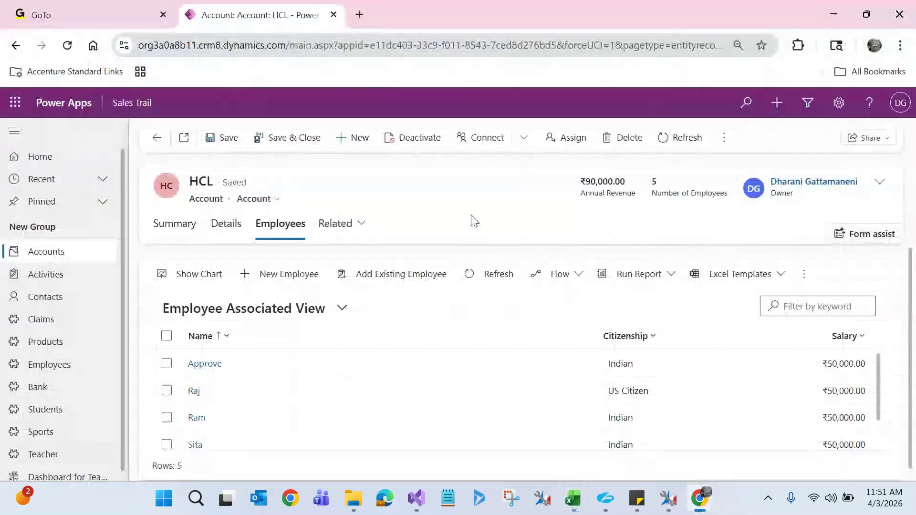
{"action": "key", "text": "alt+Tab"}
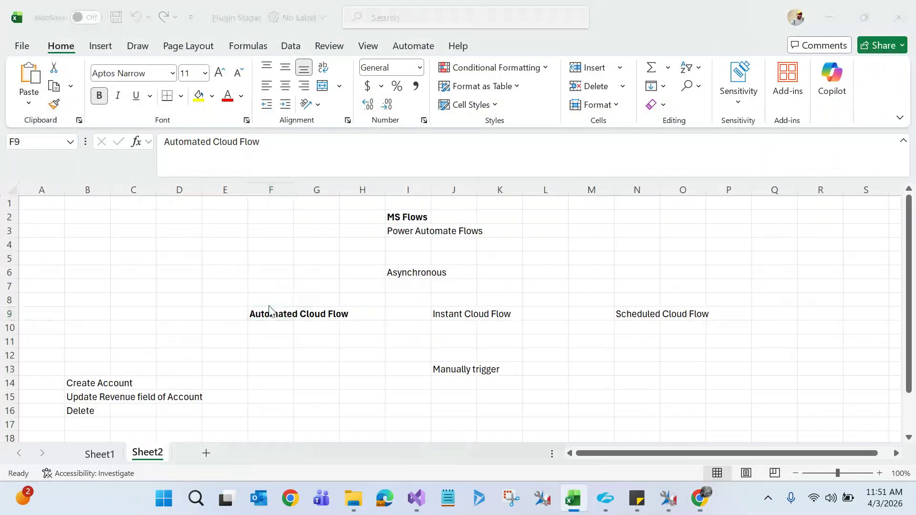
{"action": "key", "text": "alt+Tab"}
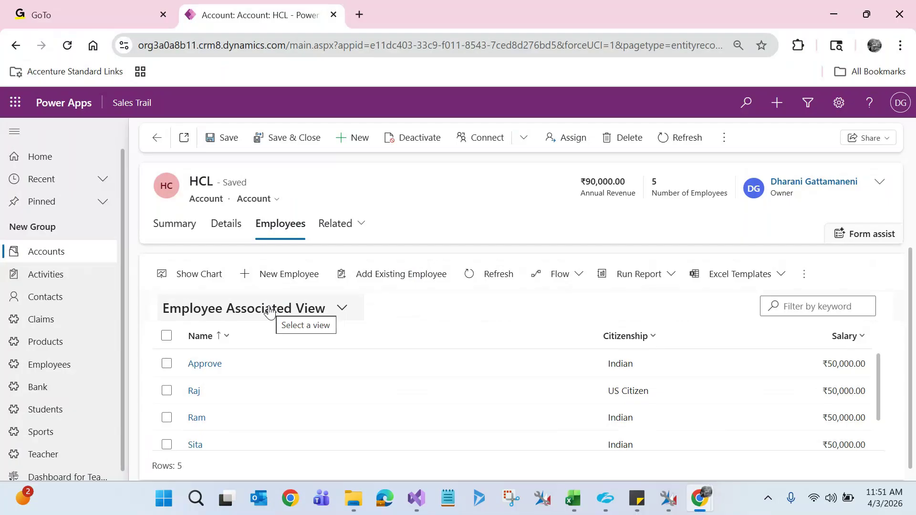
{"action": "key", "text": "alt+Tab"}
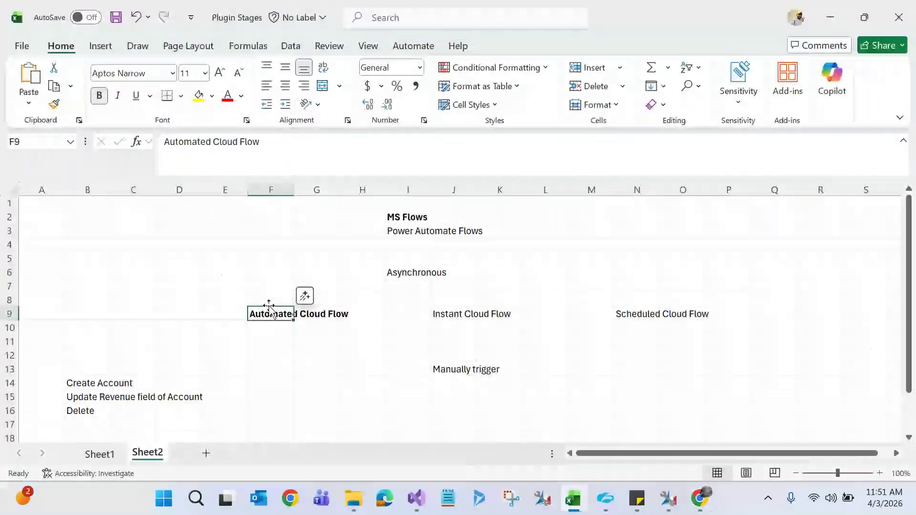
{"action": "key", "text": "alt+Tab"}
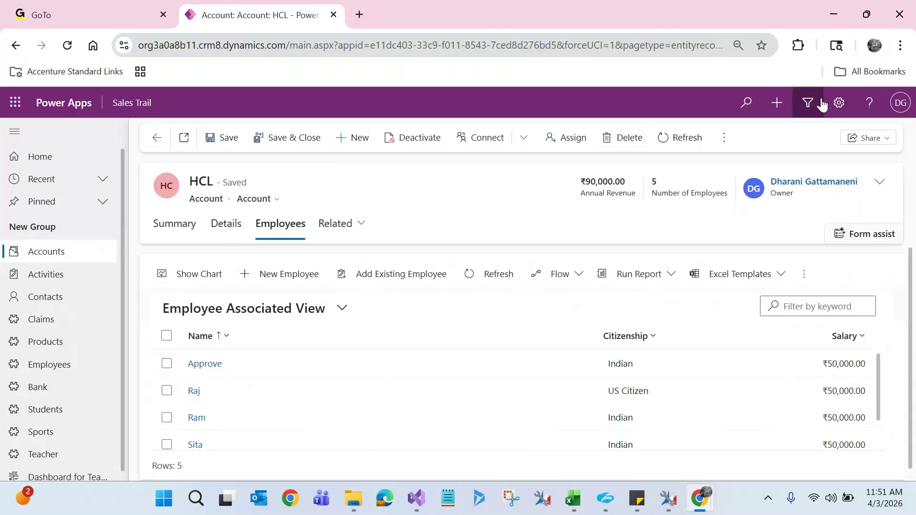
- Open the HCL environment's solutions list from the advanced settings and renew the Power Apps sign-in
{"action": "left_click", "coordinate": [842, 104]}
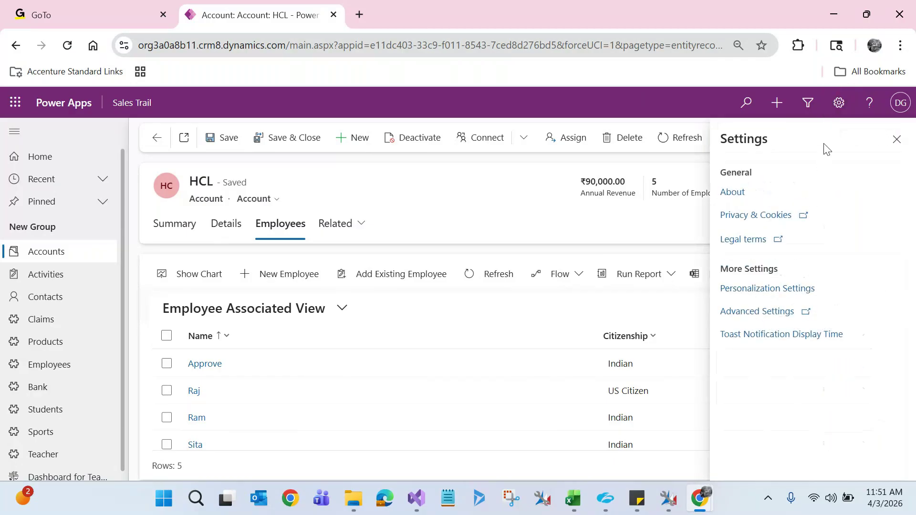
{"action": "left_click", "coordinate": [743, 312]}
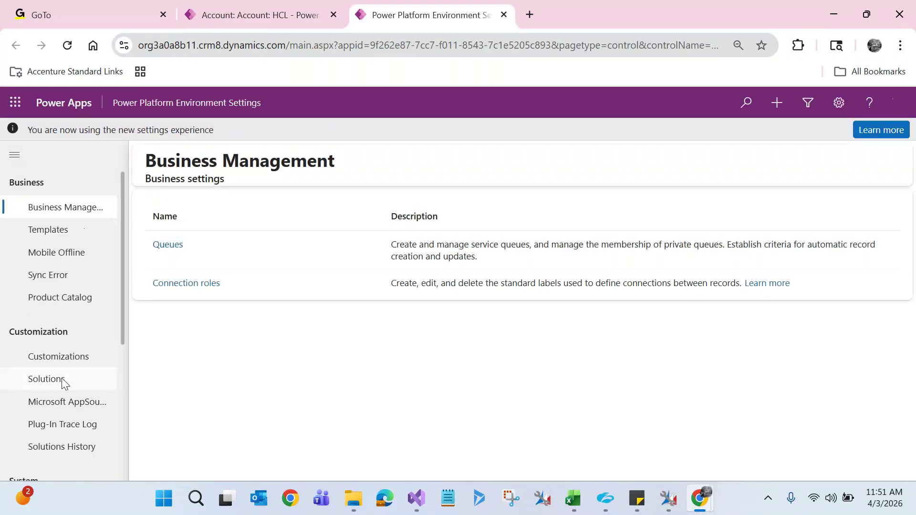
{"action": "left_click", "coordinate": [61, 378]}
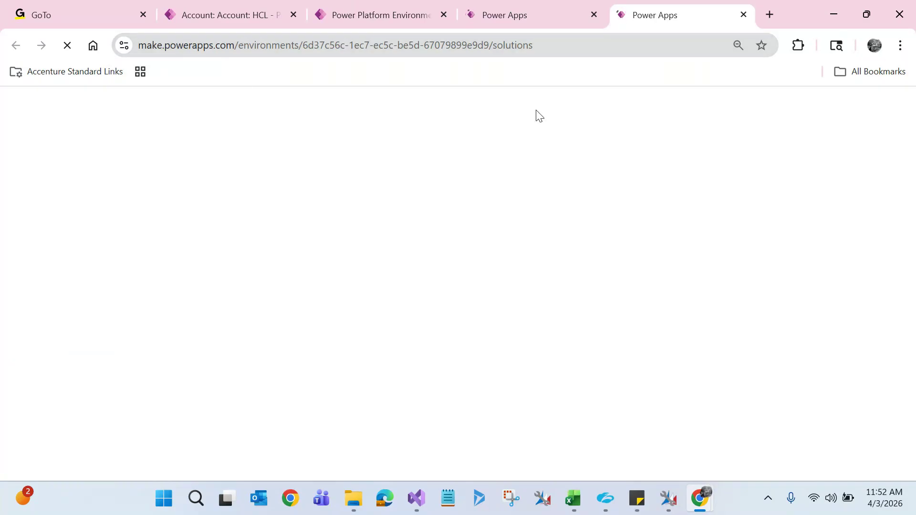
{"action": "left_click", "coordinate": [594, 15]}
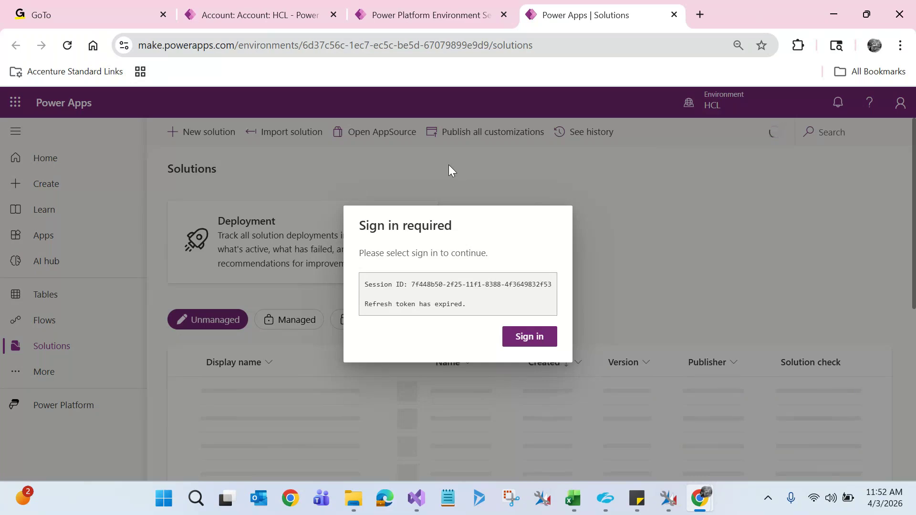
{"action": "left_click", "coordinate": [531, 337]}
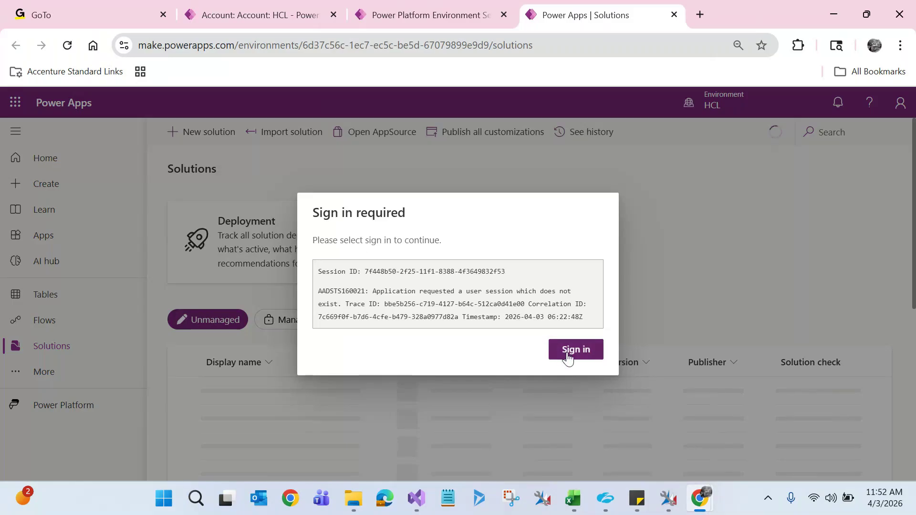
{"action": "left_click", "coordinate": [567, 358]}
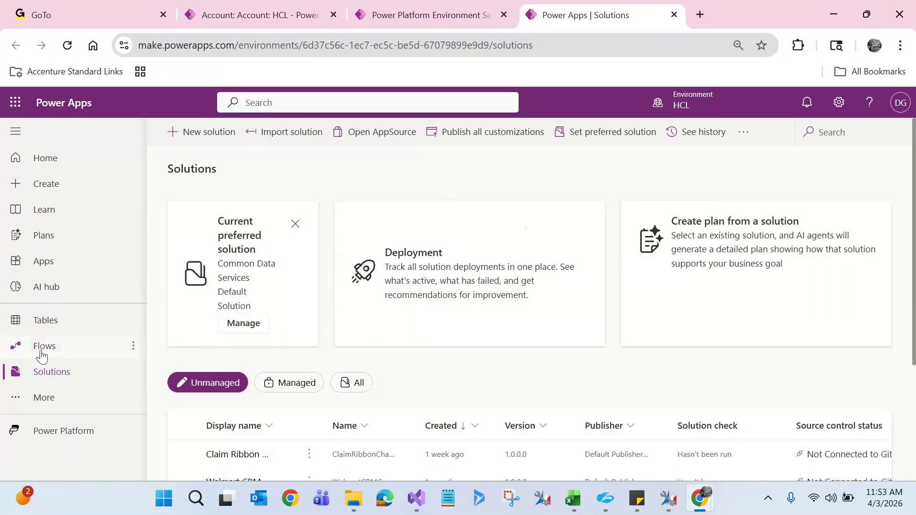
- Open the Walmart CRM Components solution and look up the Automated option among its new cloud flow types
{"action": "scroll", "coordinate": [410, 253], "scroll_direction": "down", "scroll_amount": 3}
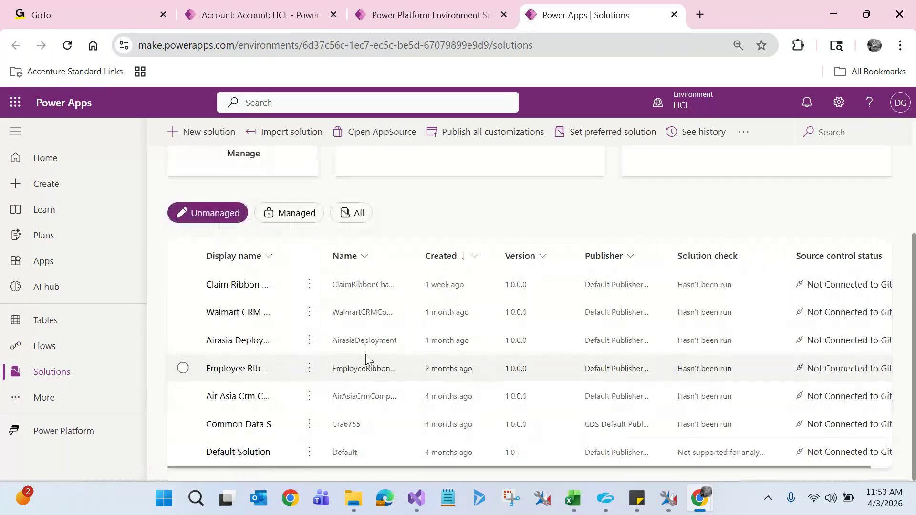
{"action": "left_click", "coordinate": [238, 312]}
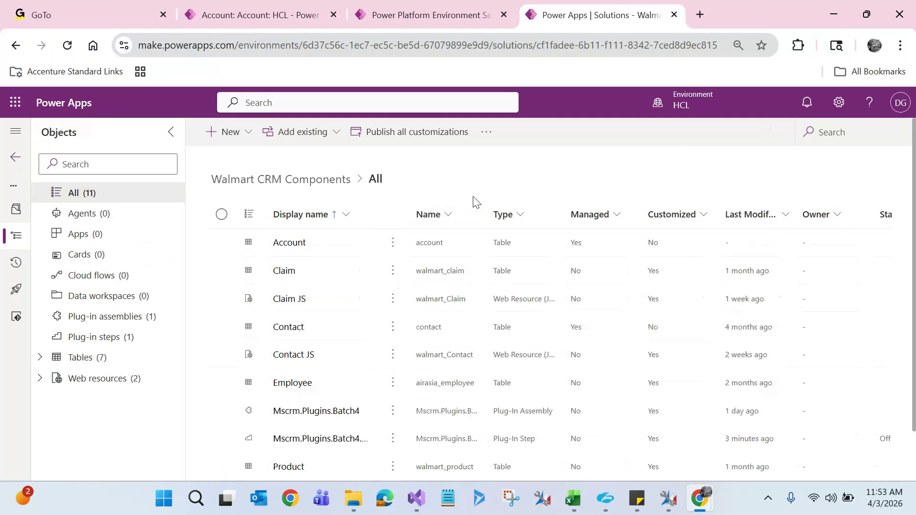
{"action": "left_click", "coordinate": [251, 139]}
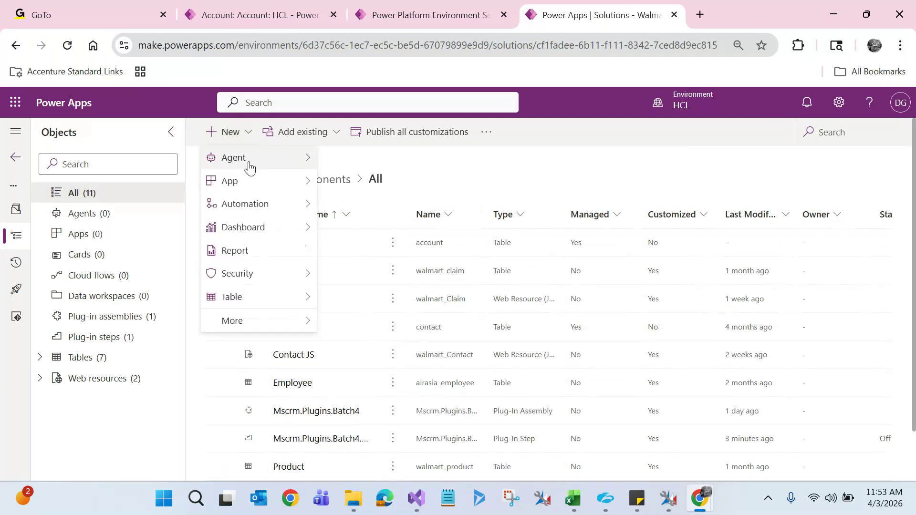
{"action": "mouse_move", "coordinate": [304, 213]}
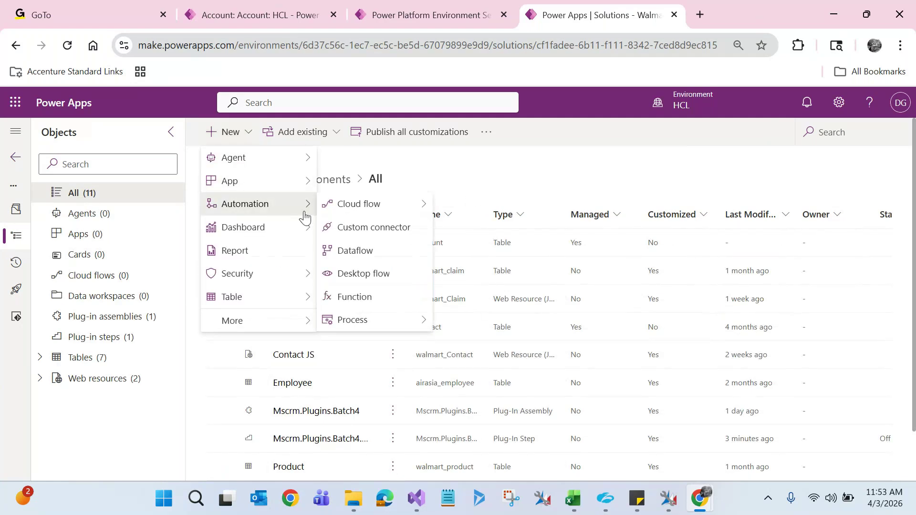
{"action": "left_click", "coordinate": [334, 212]}
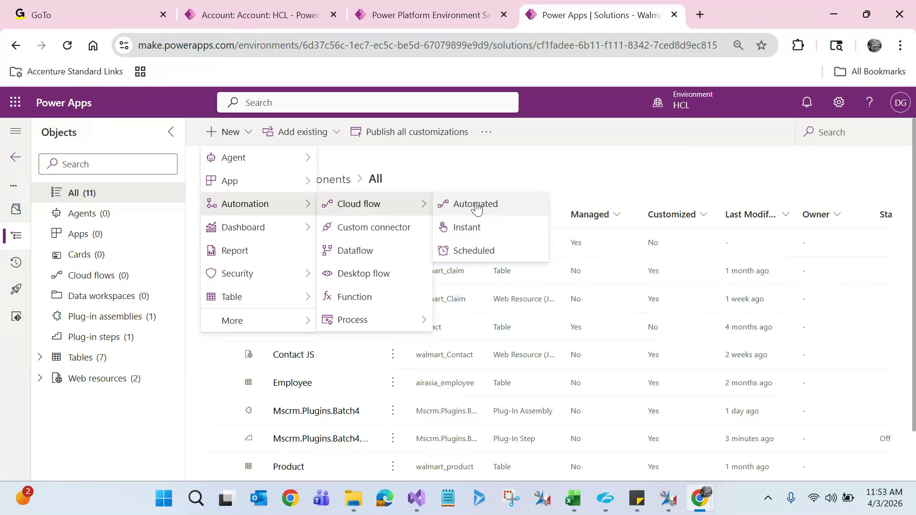
{"action": "left_click", "coordinate": [483, 203]}
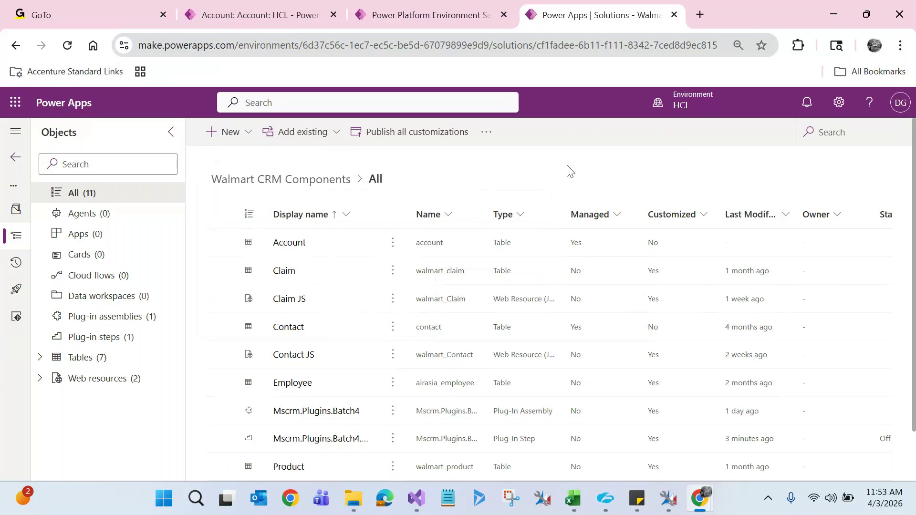
- Enter make.powerautomate.com as the address in a new browser tab and copy it
{"action": "left_click", "coordinate": [702, 15]}
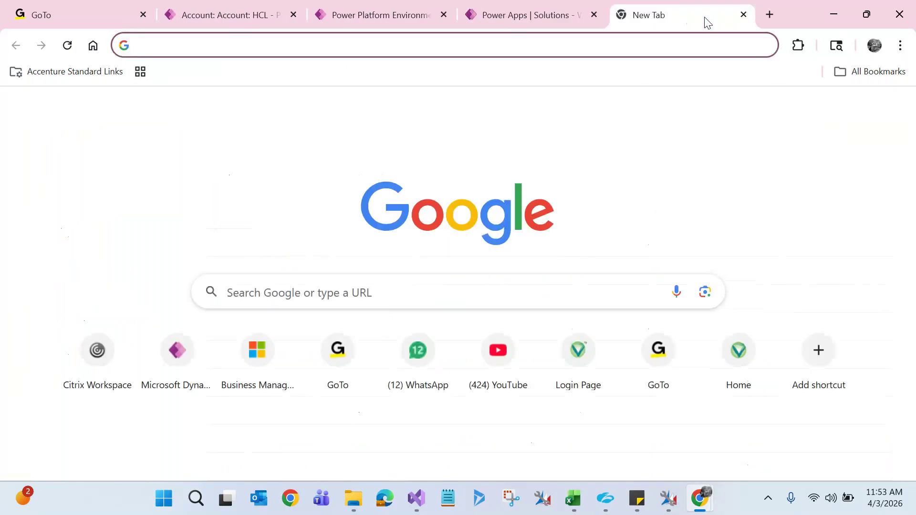
{"action": "type", "text": "mak"}
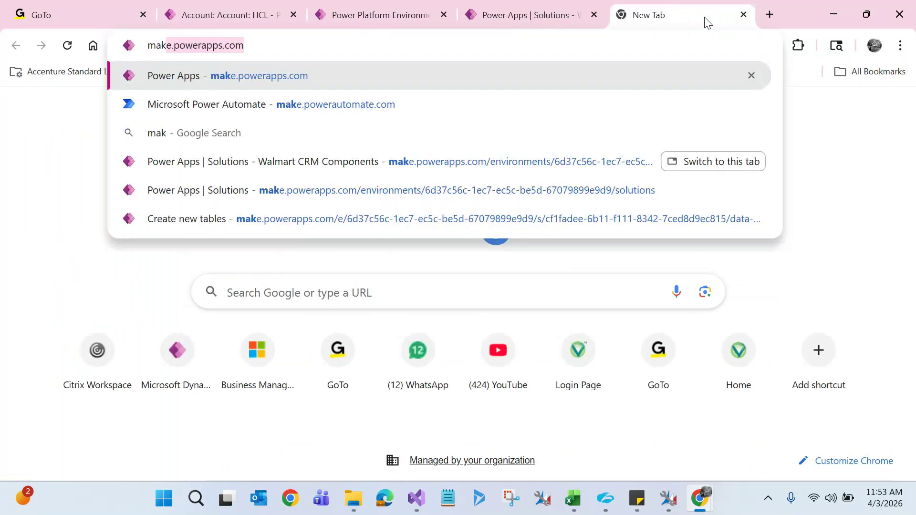
{"action": "type", "text": "e"}
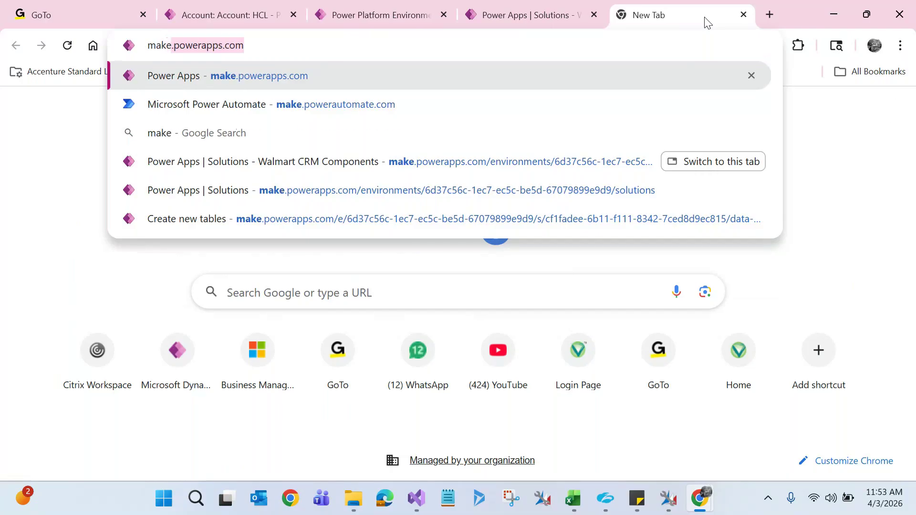
{"action": "type", "text": ".powerau"}
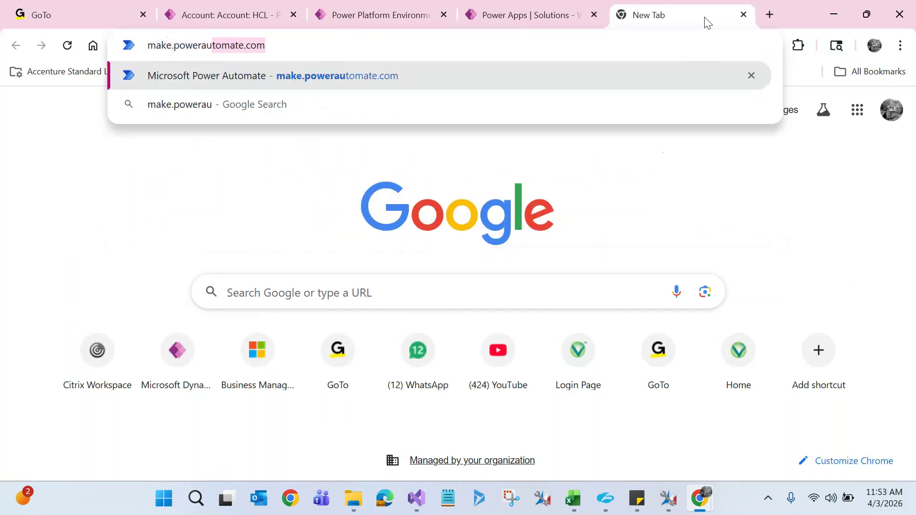
{"action": "left_click", "coordinate": [429, 41]}
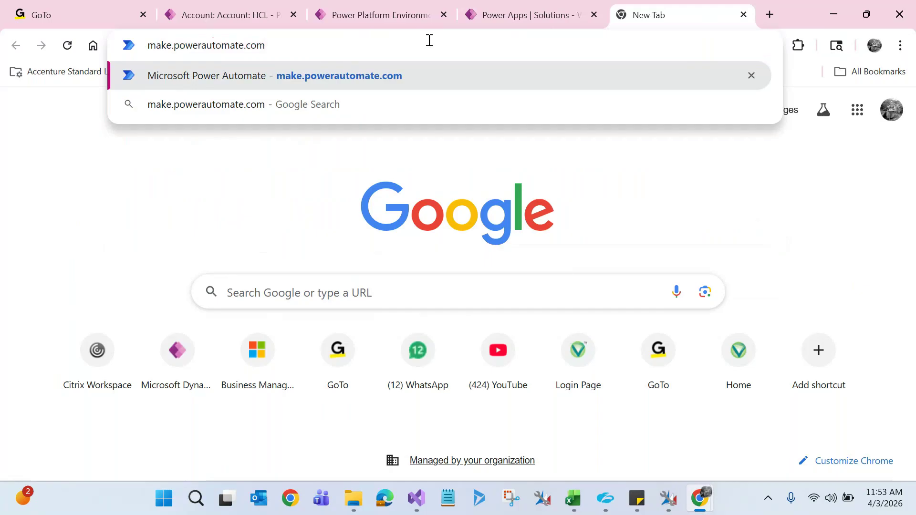
{"action": "key", "text": "ctrl+a"}
{"action": "key", "text": "ctrl+c"}
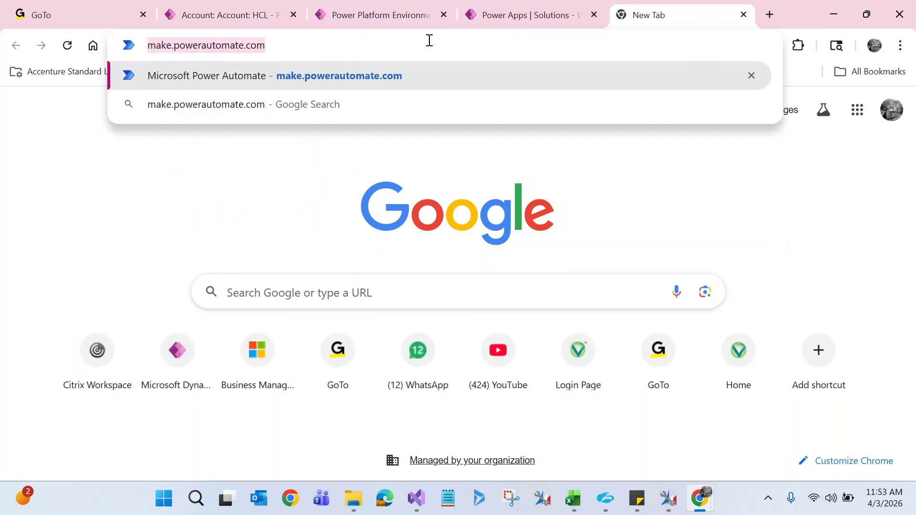
- Send the copied Power Automate link to everyone in the GoTo Meeting chat and close the chat
{"action": "left_click", "coordinate": [700, 499]}
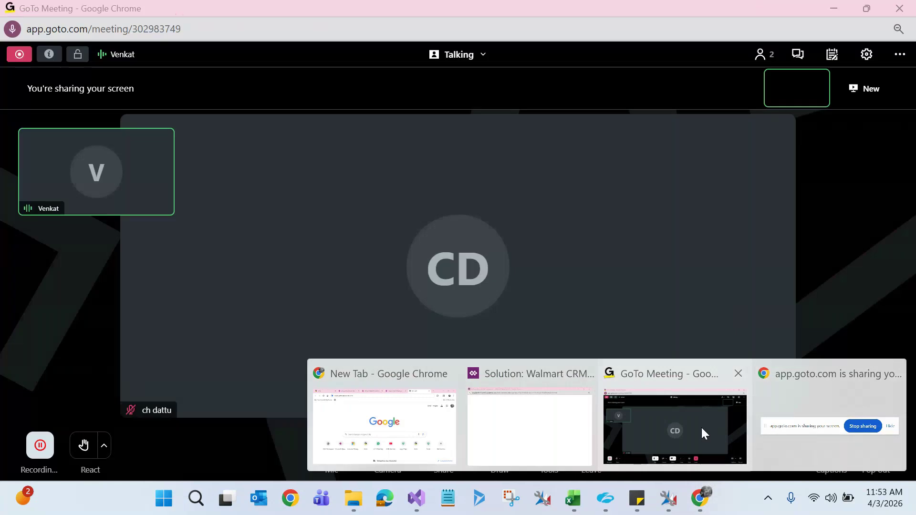
{"action": "left_click", "coordinate": [702, 435]}
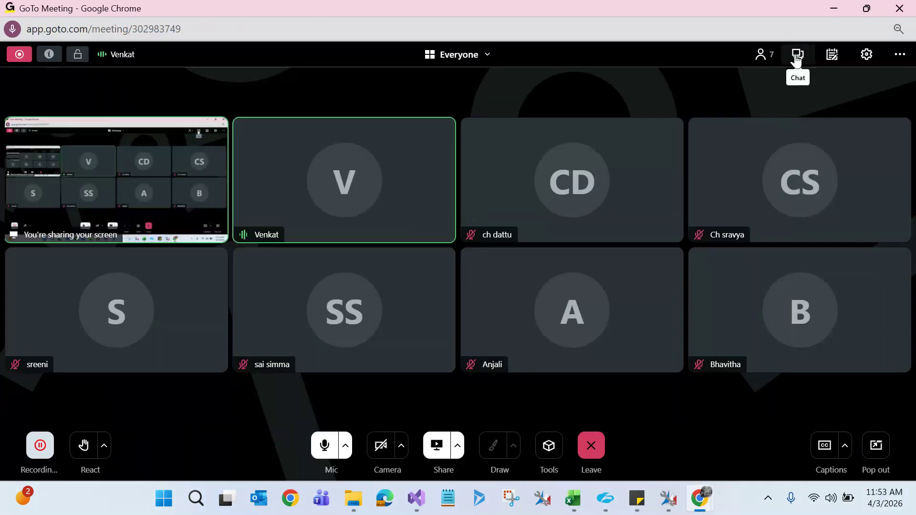
{"action": "left_click", "coordinate": [797, 59]}
{"action": "left_click", "coordinate": [762, 429]}
{"action": "key", "text": "ctrl+v"}
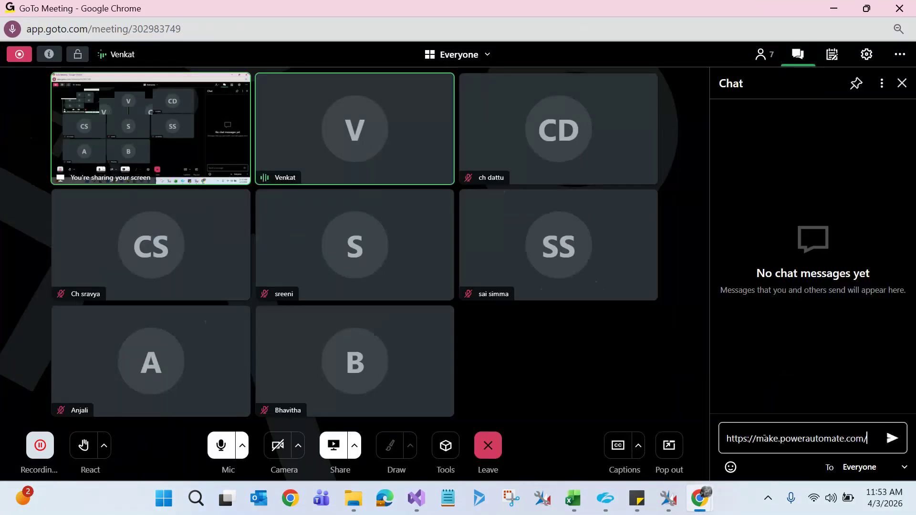
{"action": "key", "text": "Return"}
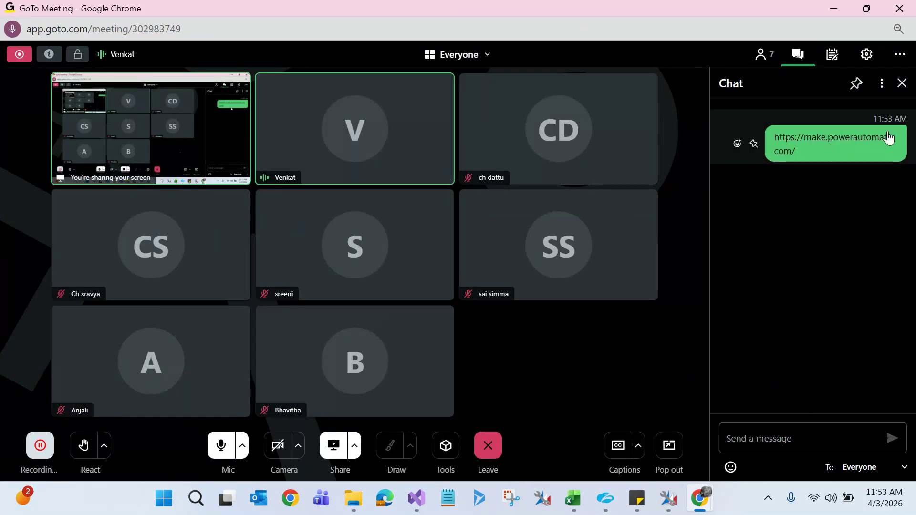
{"action": "left_click", "coordinate": [903, 84]}
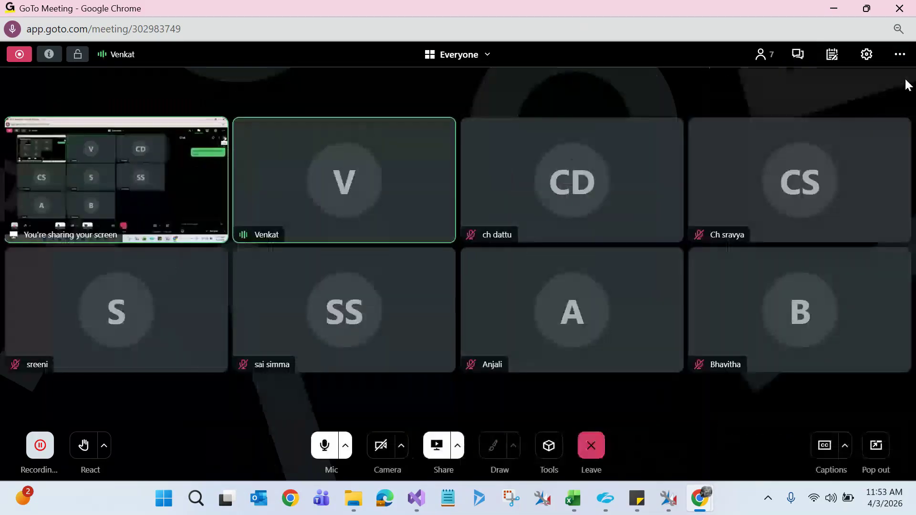
- Minimize the meeting window and load make.powerautomate.com in the new Chrome tab
{"action": "left_click", "coordinate": [832, 8]}
{"action": "left_click", "coordinate": [273, 49]}
{"action": "key", "text": "Return"}
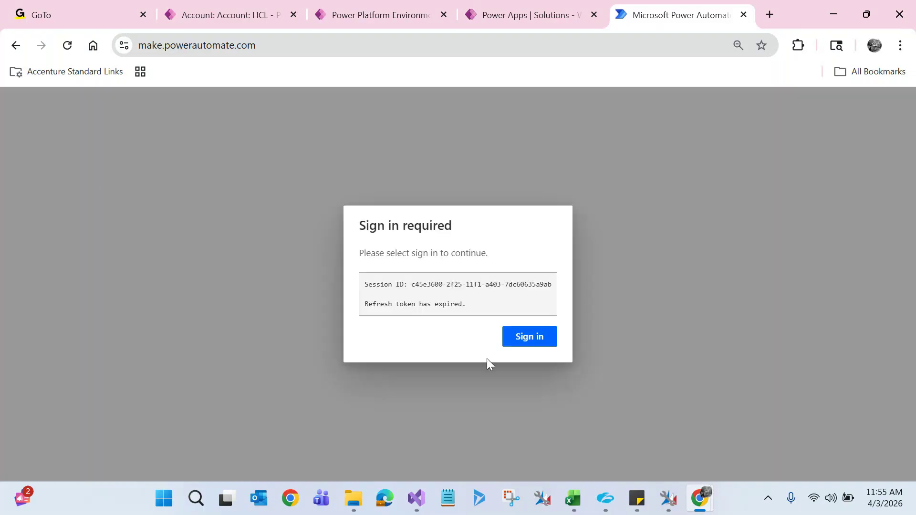
- Sign in to Power Automate with another account and switch the environment to HCL
{"action": "left_click", "coordinate": [525, 348]}
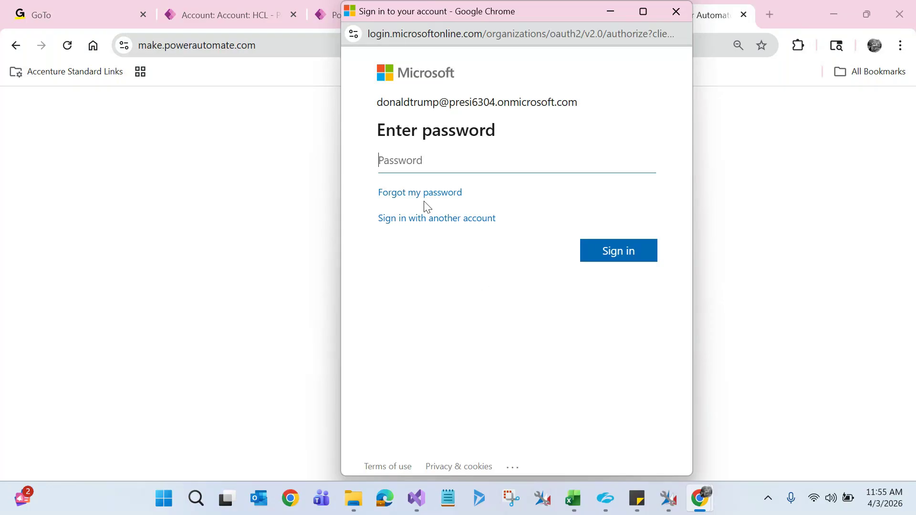
{"action": "left_click", "coordinate": [426, 221]}
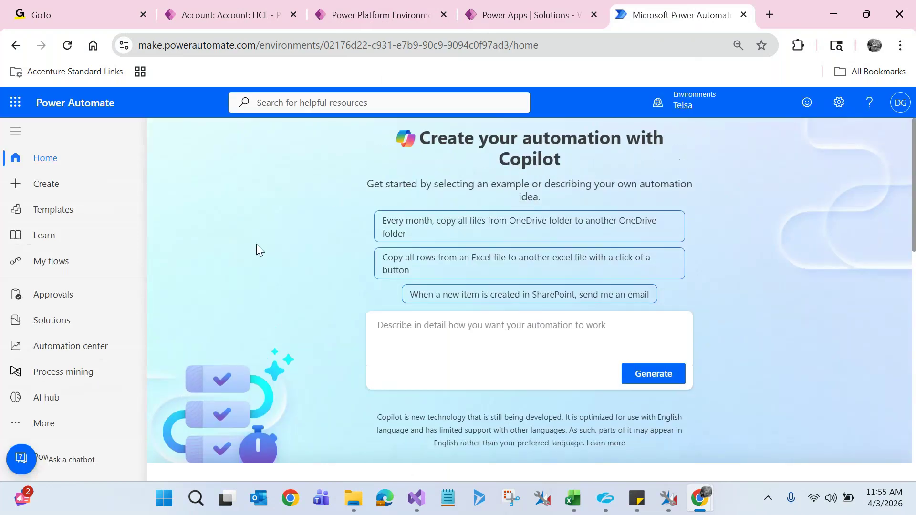
{"action": "left_click", "coordinate": [701, 113]}
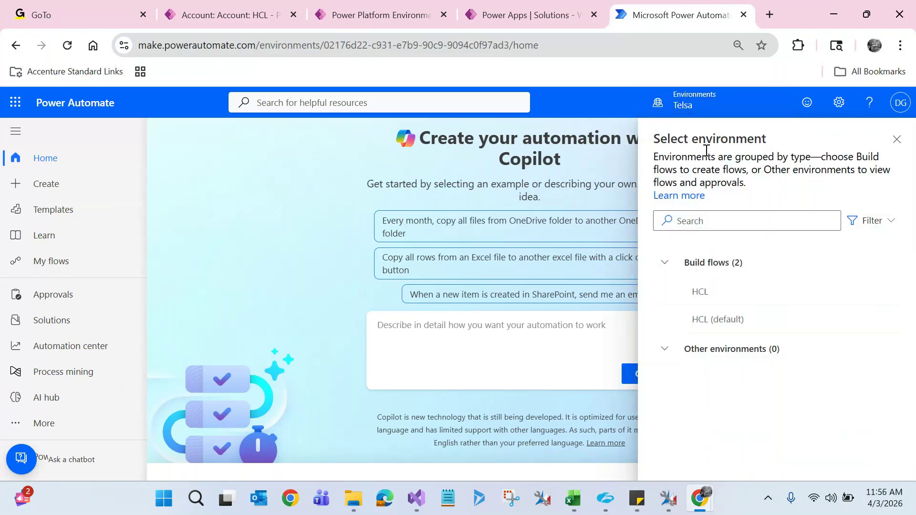
{"action": "left_click", "coordinate": [700, 291]}
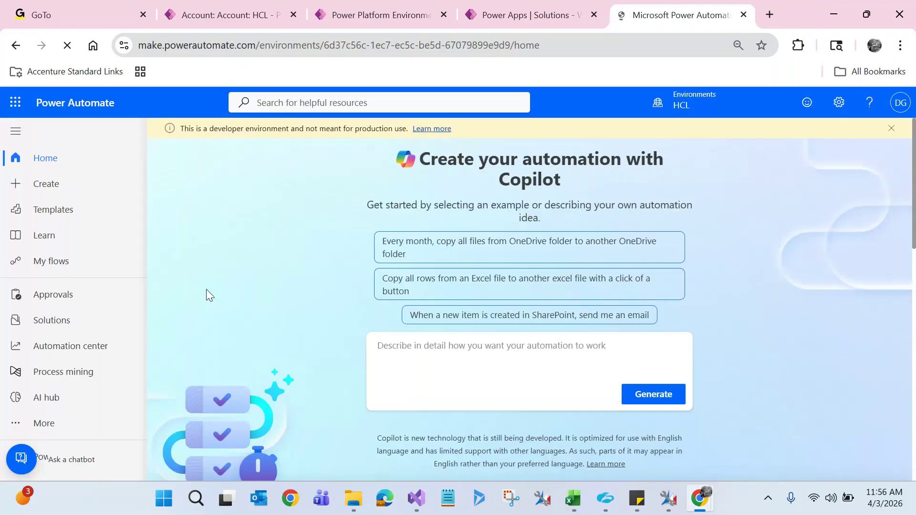
- Check the selected environment, open My flows and view the options for creating a new flow
{"action": "left_click", "coordinate": [707, 117]}
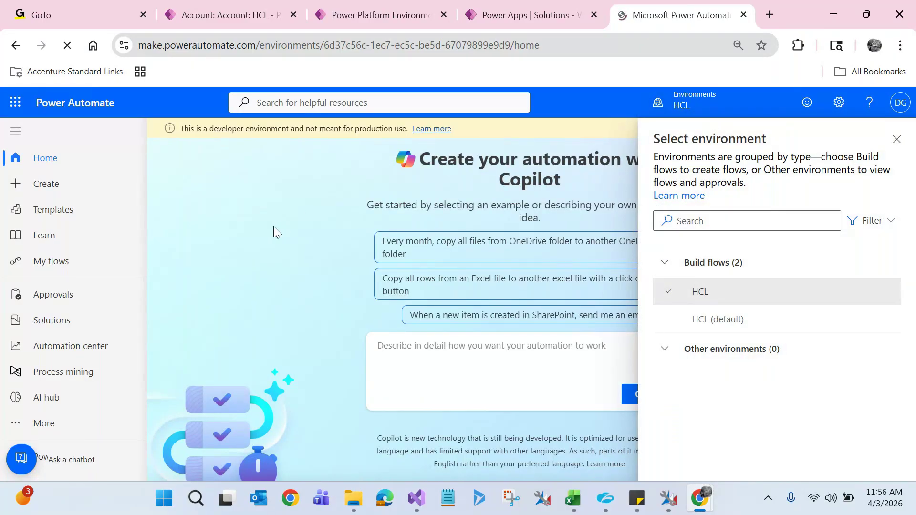
{"action": "left_click", "coordinate": [86, 262]}
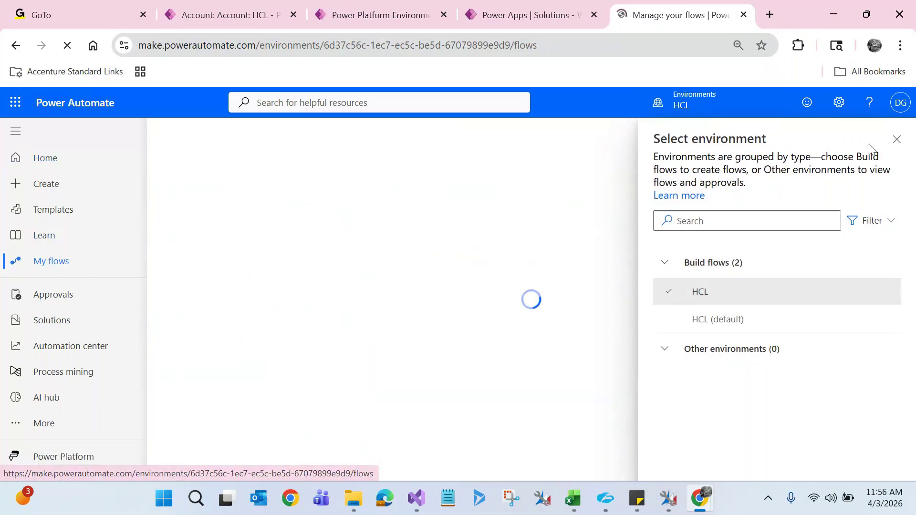
{"action": "left_click", "coordinate": [896, 139]}
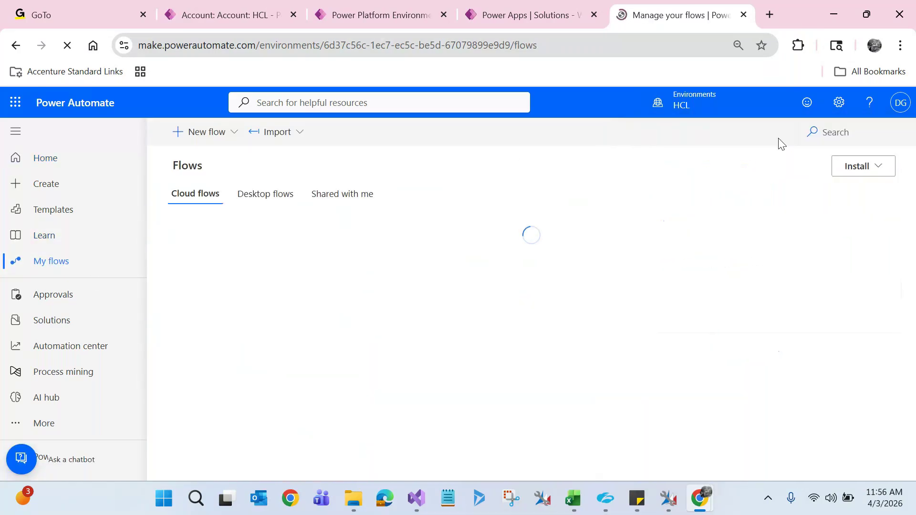
{"action": "left_click", "coordinate": [233, 132]}
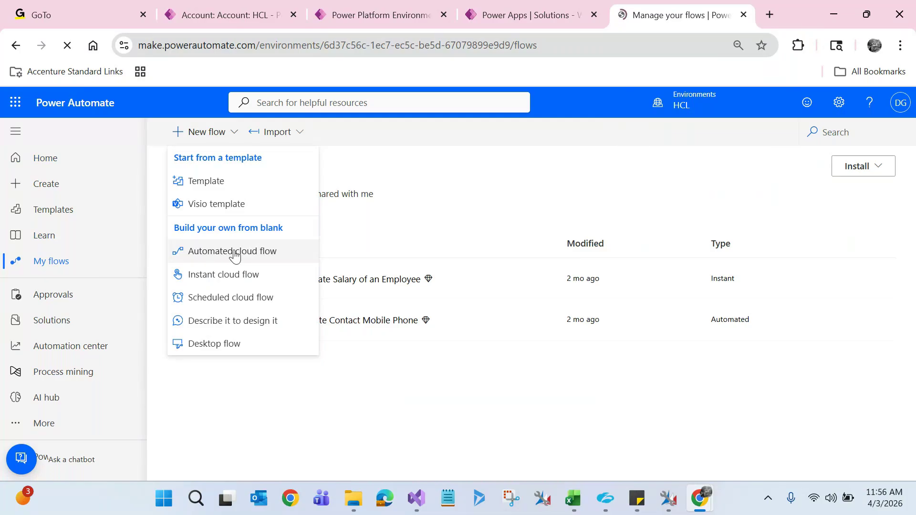
- In the Power Apps browser tab, reopen the Walmart CRM Components solution and start a new automated cloud flow in it
{"action": "left_click", "coordinate": [513, 9]}
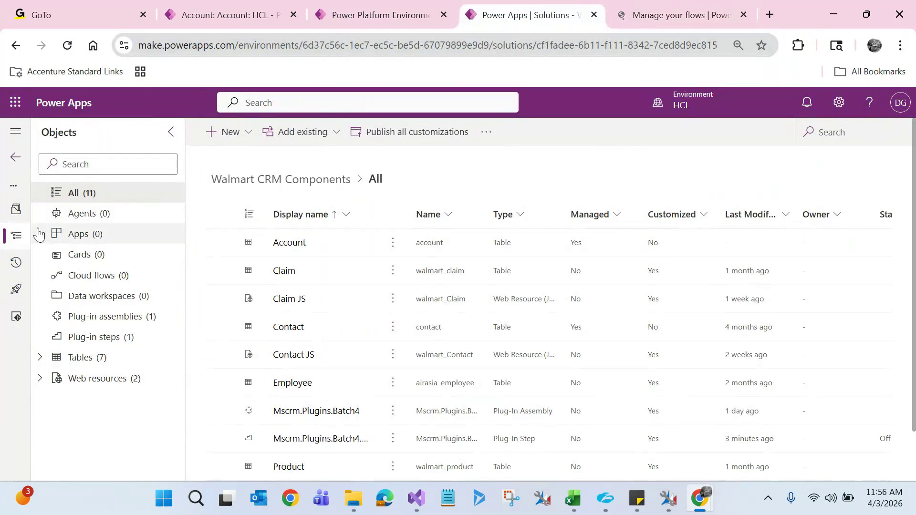
{"action": "left_click", "coordinate": [15, 158]}
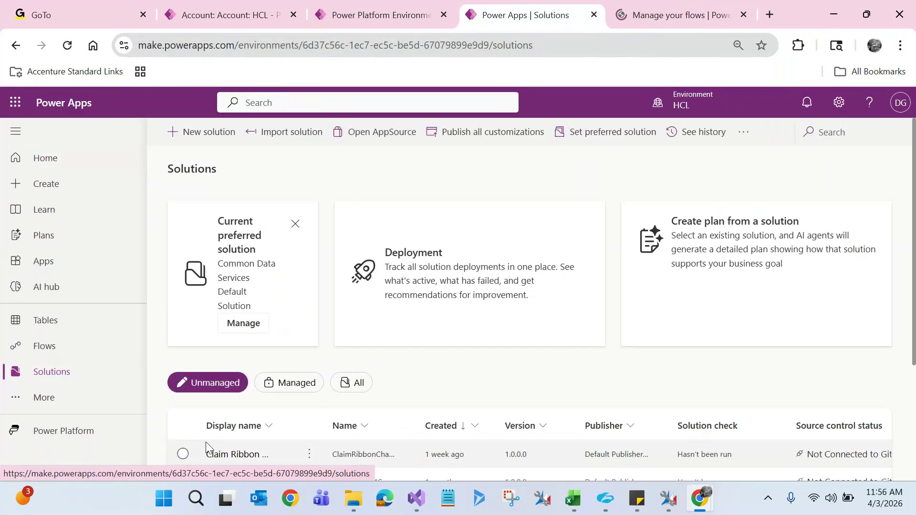
{"action": "left_click", "coordinate": [230, 480]}
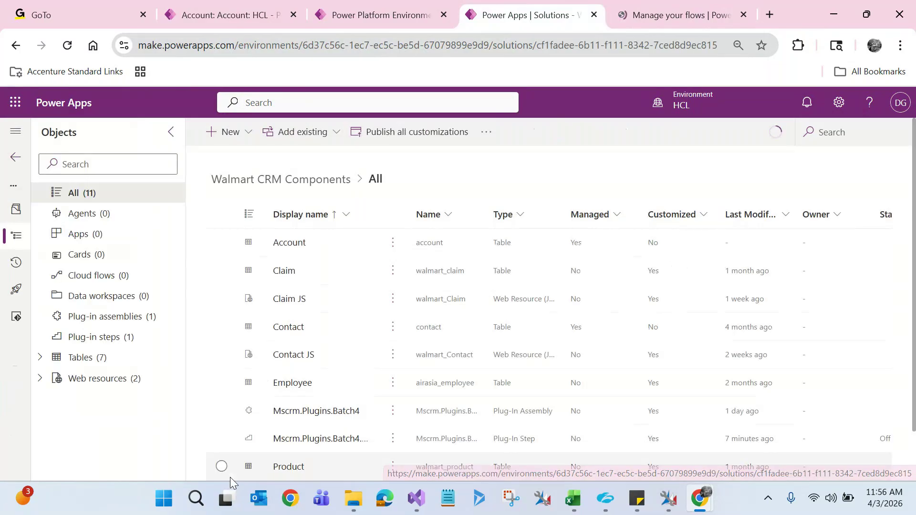
{"action": "left_click", "coordinate": [249, 133]}
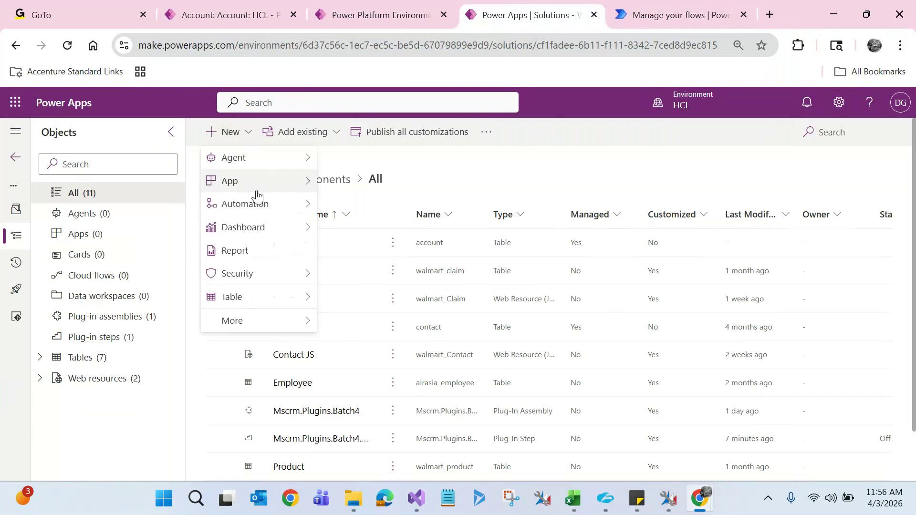
{"action": "mouse_move", "coordinate": [262, 205]}
{"action": "mouse_move", "coordinate": [367, 206]}
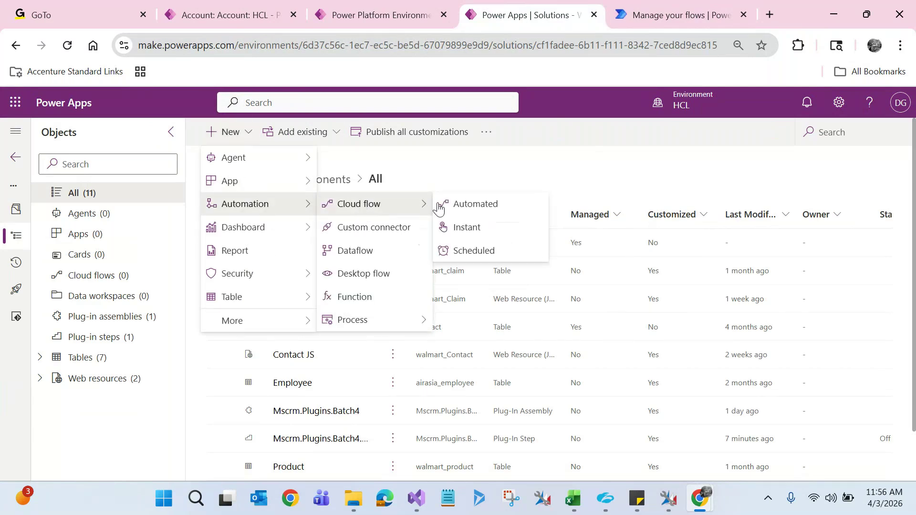
{"action": "left_click", "coordinate": [480, 206]}
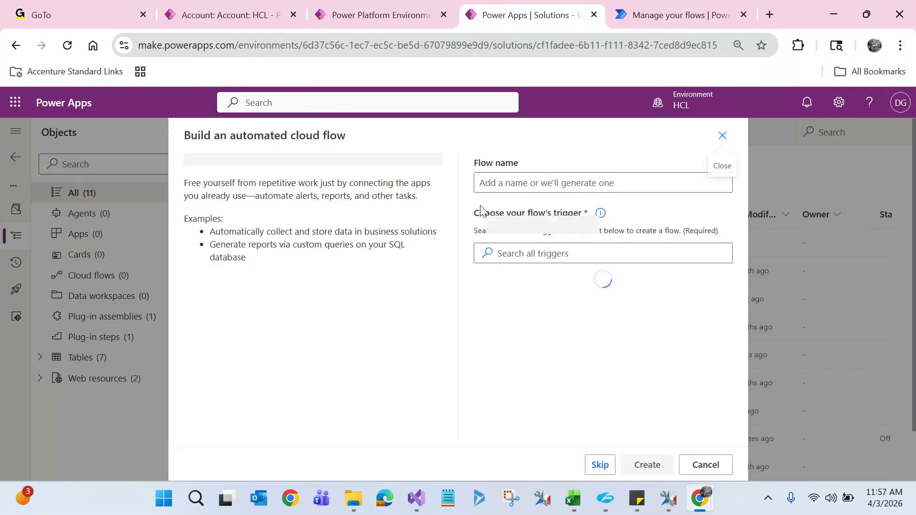
- Name the flow "Update Salary of an Employee with Annual Revenue of Account"
{"action": "left_click", "coordinate": [518, 188]}
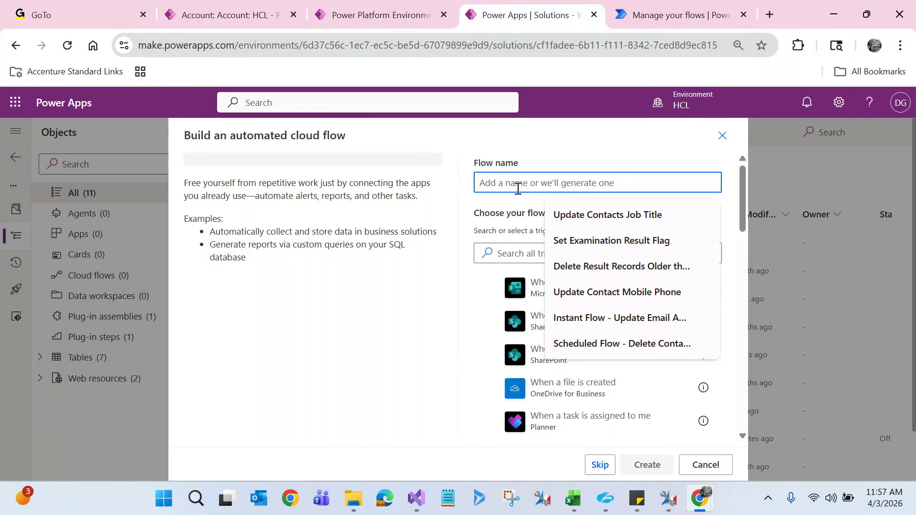
{"action": "type", "text": "Updaet"}
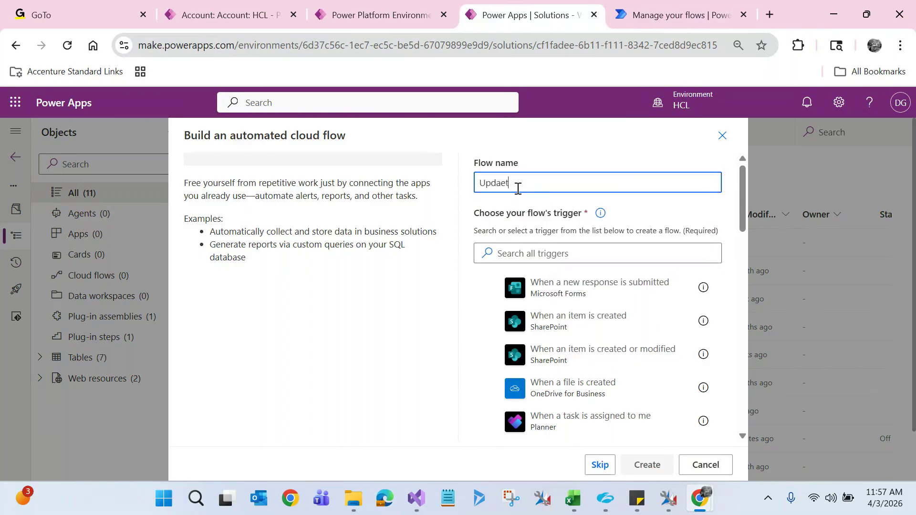
{"action": "key", "text": "BackSpace"}
{"action": "key", "text": "BackSpace"}
{"action": "type", "text": "te"}
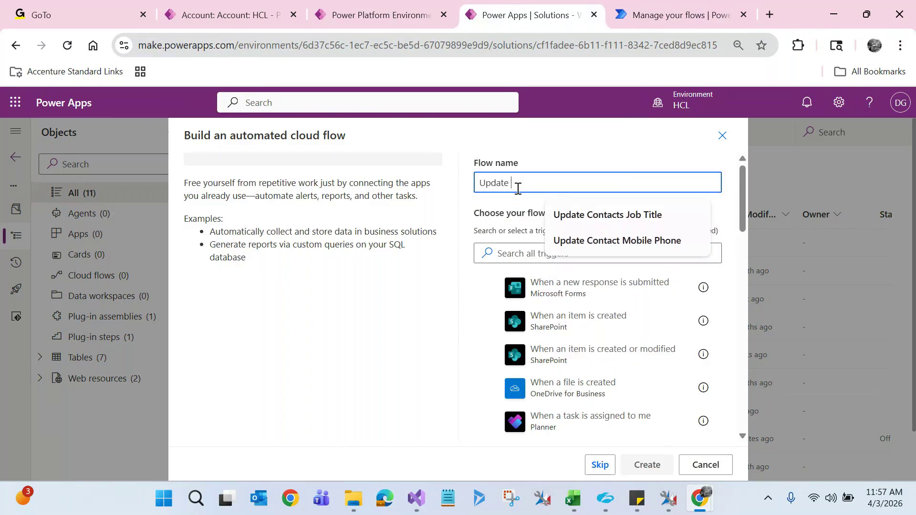
{"action": "type", "text": " Salary "}
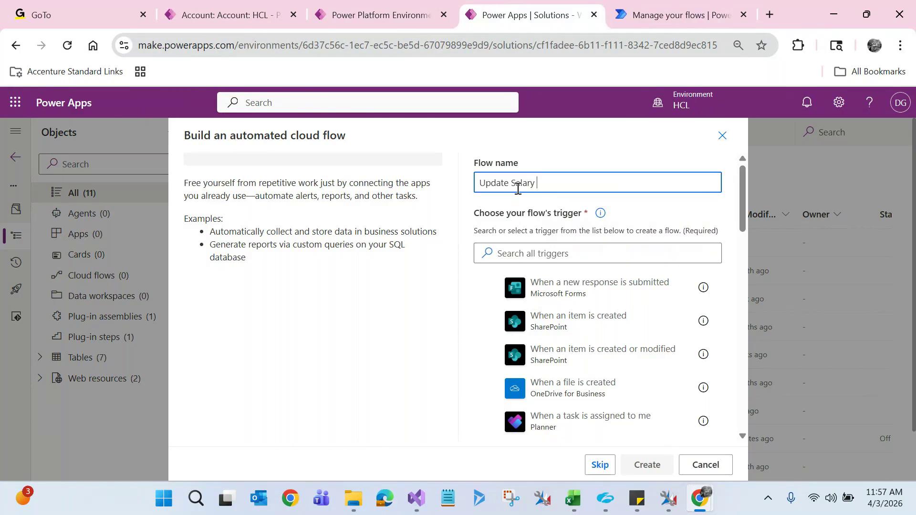
{"action": "type", "text": "of an Employee with Annu"}
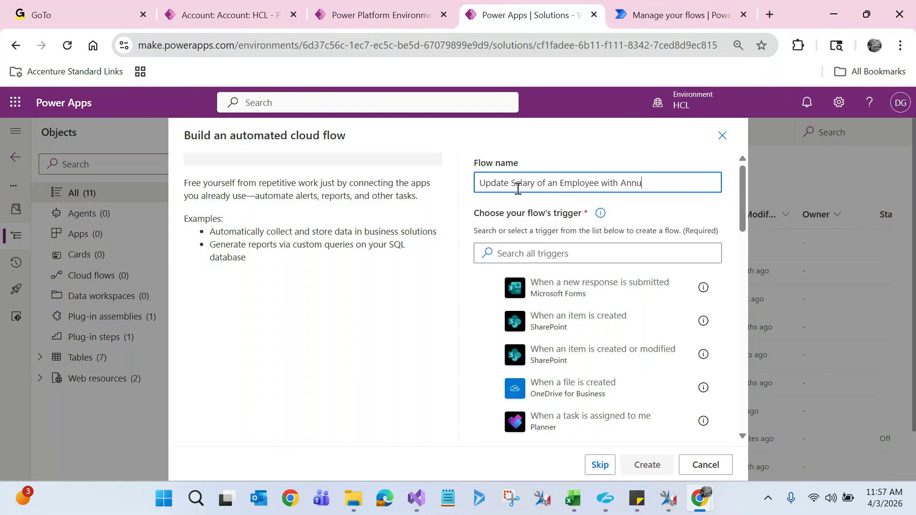
{"action": "type", "text": "al Revenue of Acco"}
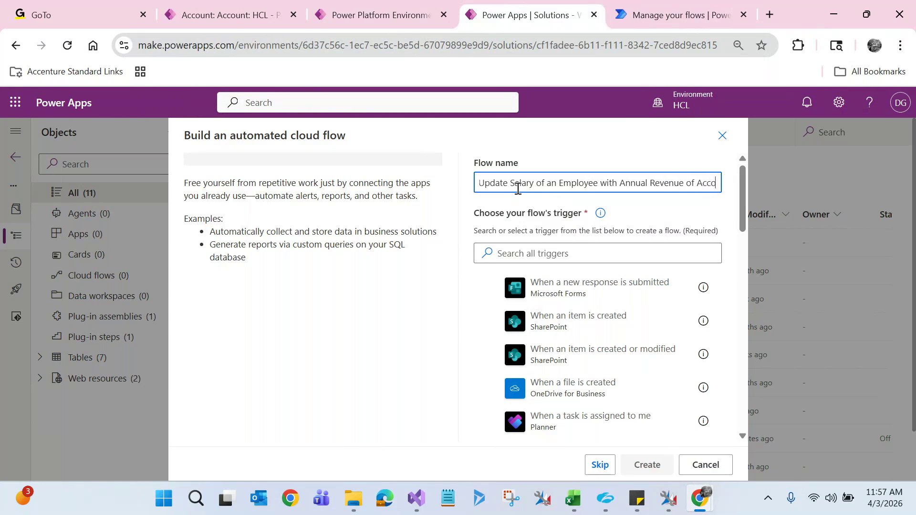
{"action": "type", "text": "unt"}
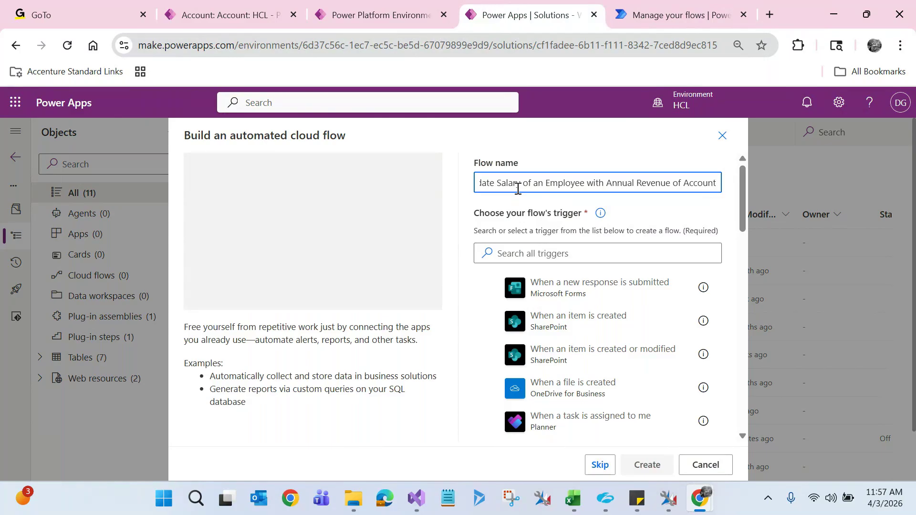
{"action": "left_click", "coordinate": [530, 147]}
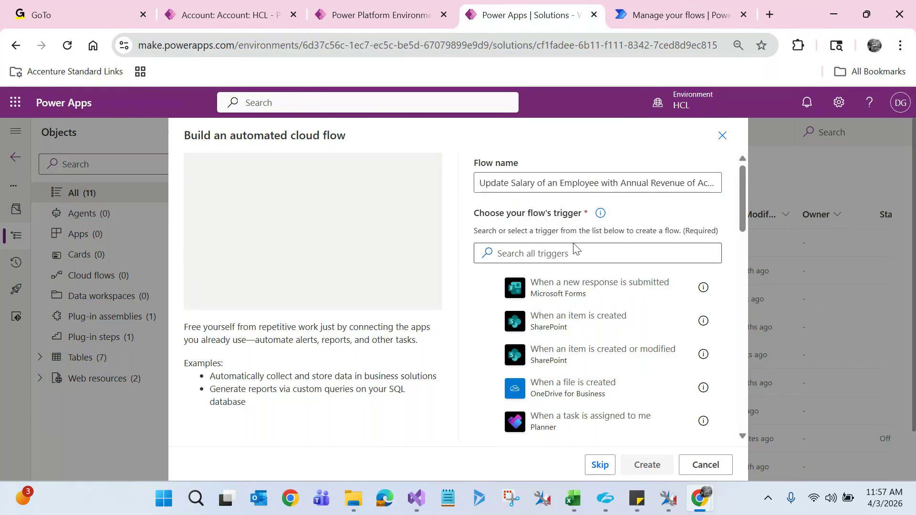
- Review the HCL account record's annual revenue and its employees' salaries, and return to the flow setup
{"action": "left_click", "coordinate": [278, 8]}
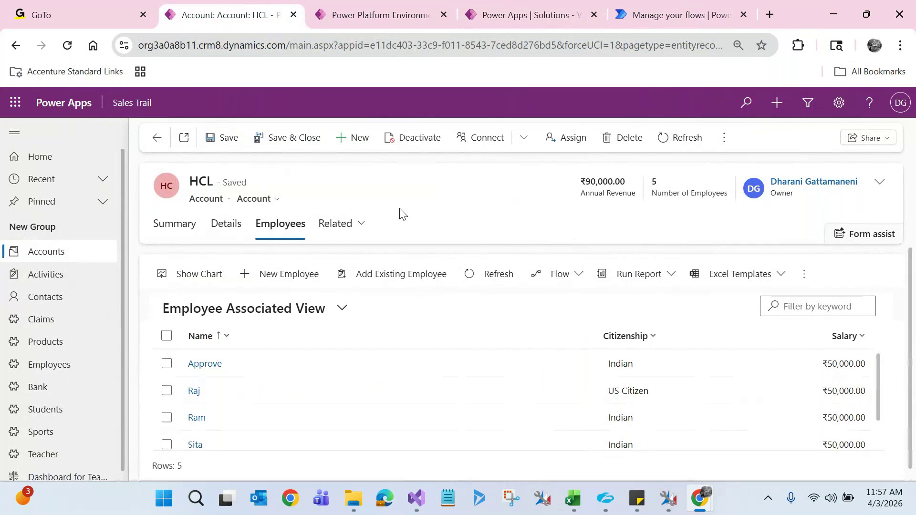
{"action": "left_click", "coordinate": [509, 8]}
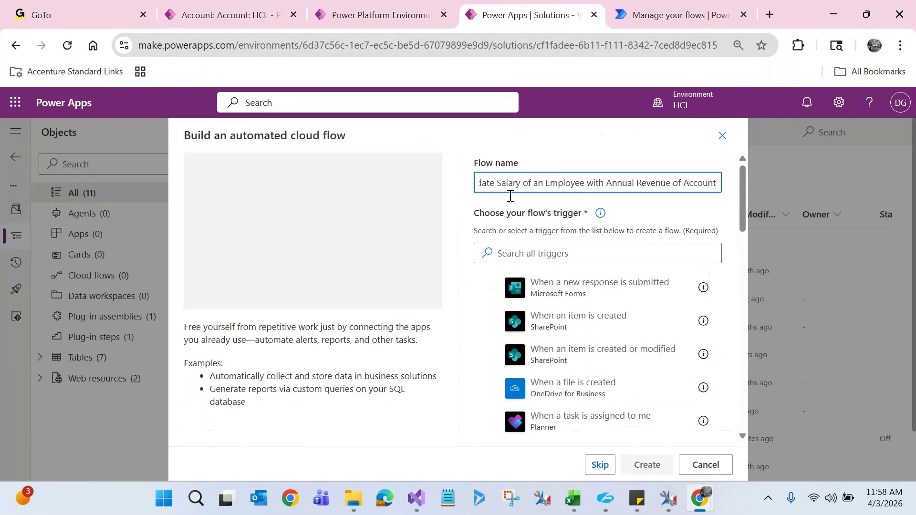
{"action": "left_click", "coordinate": [549, 249]}
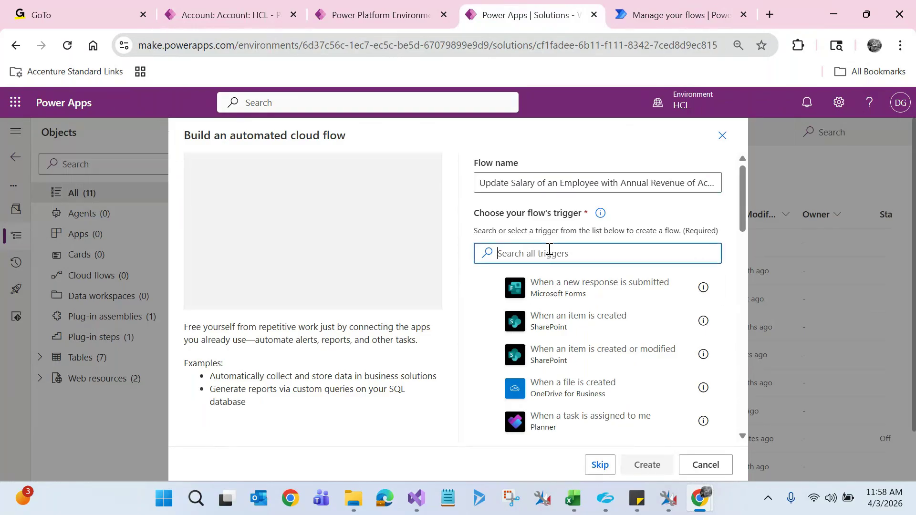
{"action": "left_click", "coordinate": [222, 12]}
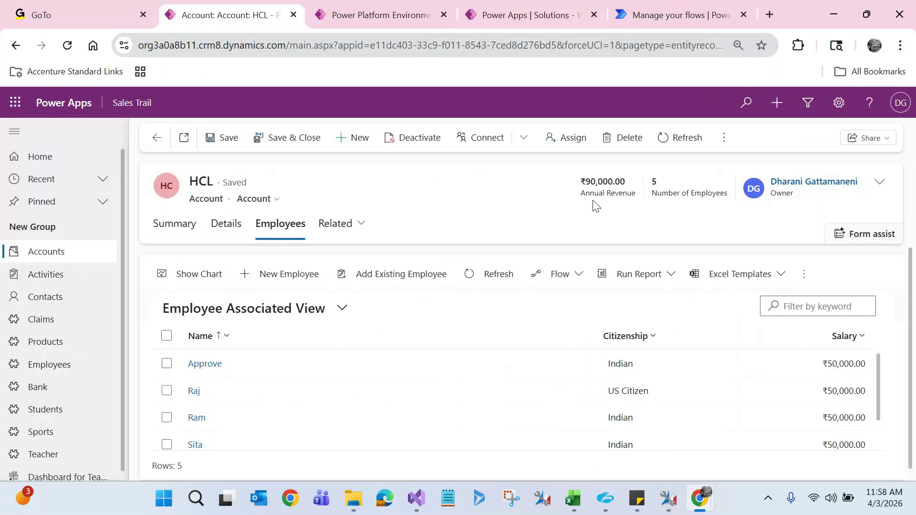
{"action": "left_click", "coordinate": [542, 23]}
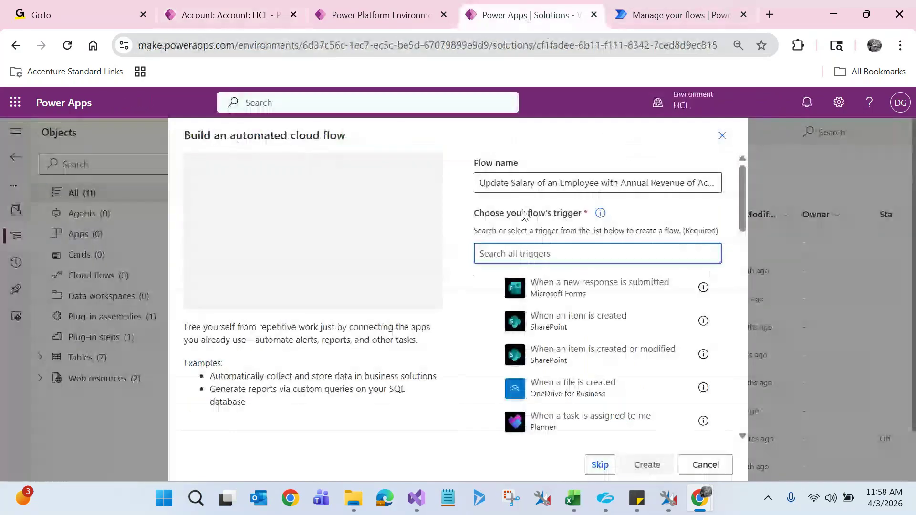
- Search the triggers for "microsoft", choose the Dataverse trigger "When a row is added, modified or deleted" and create the flow
{"action": "left_click", "coordinate": [523, 252]}
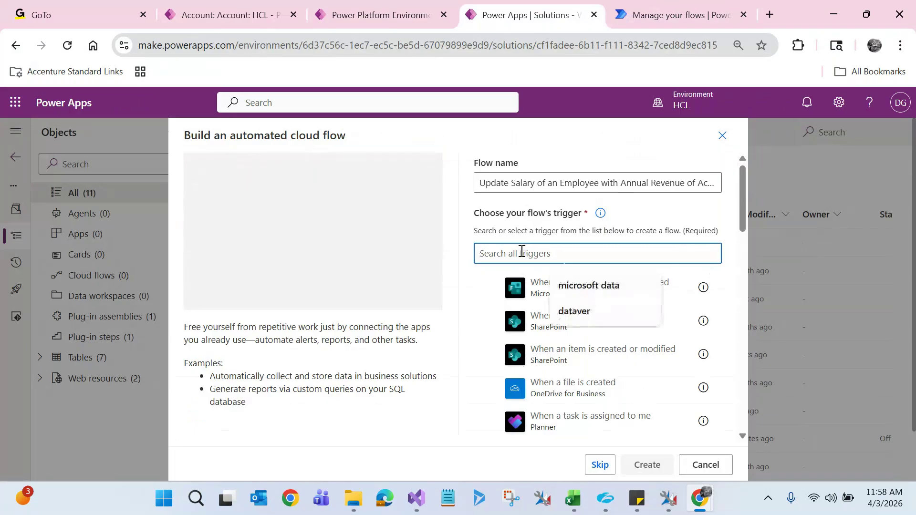
{"action": "type", "text": "micr"}
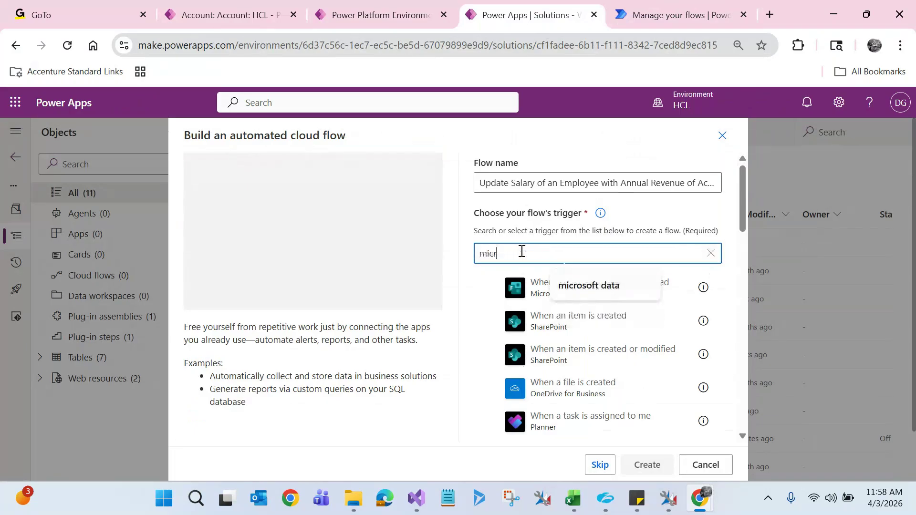
{"action": "type", "text": "osoft"}
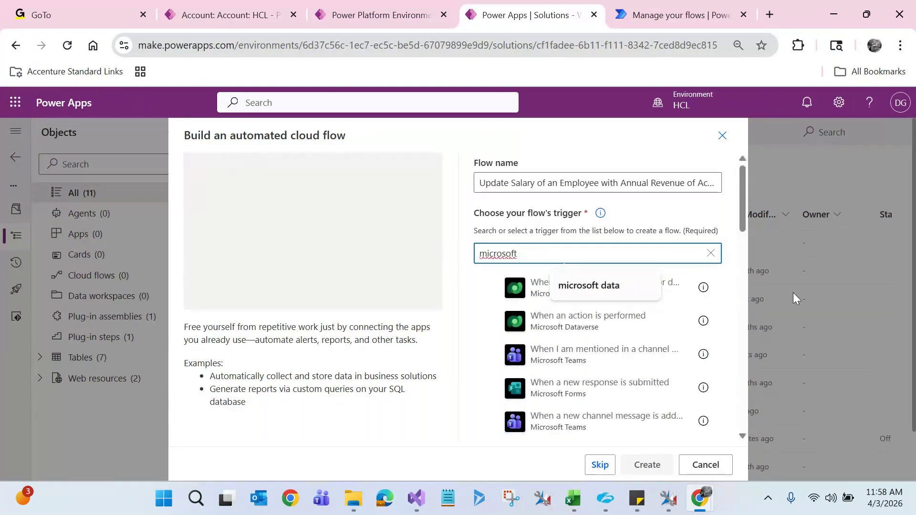
{"action": "left_click", "coordinate": [659, 289]}
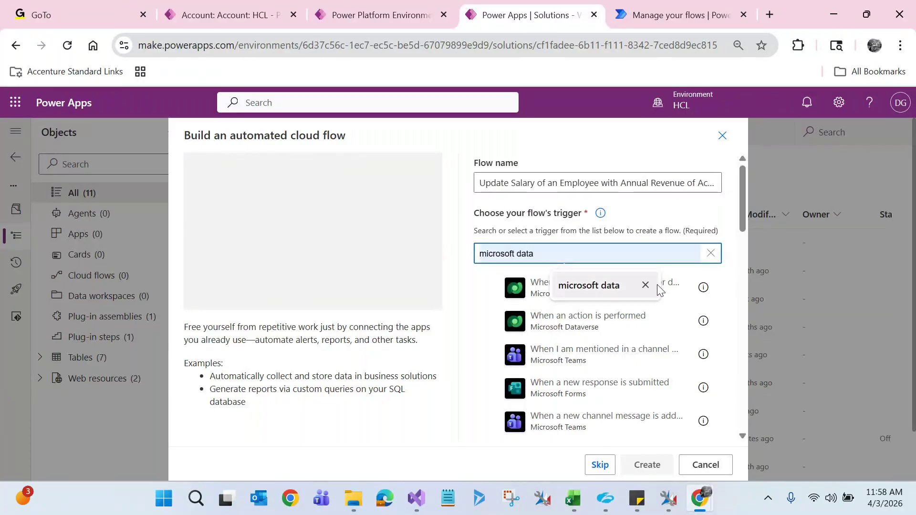
{"action": "left_click", "coordinate": [536, 295]}
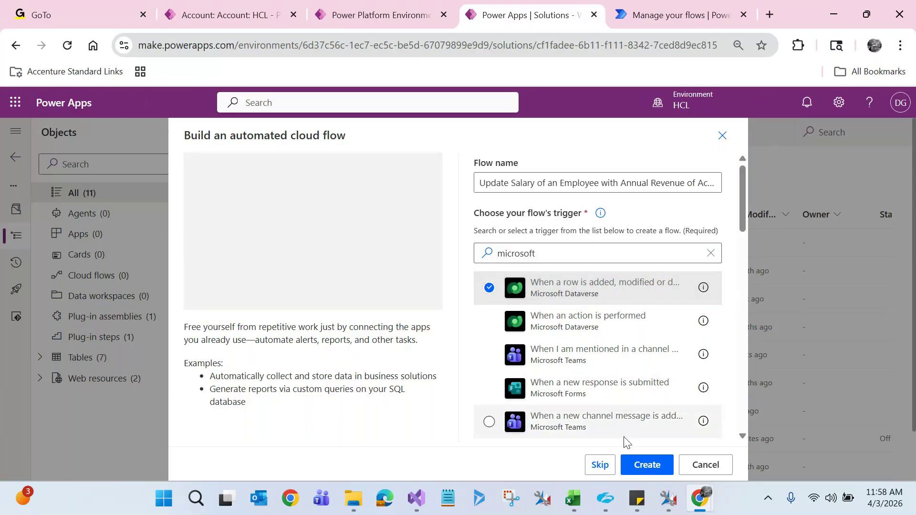
{"action": "left_click", "coordinate": [646, 466]}
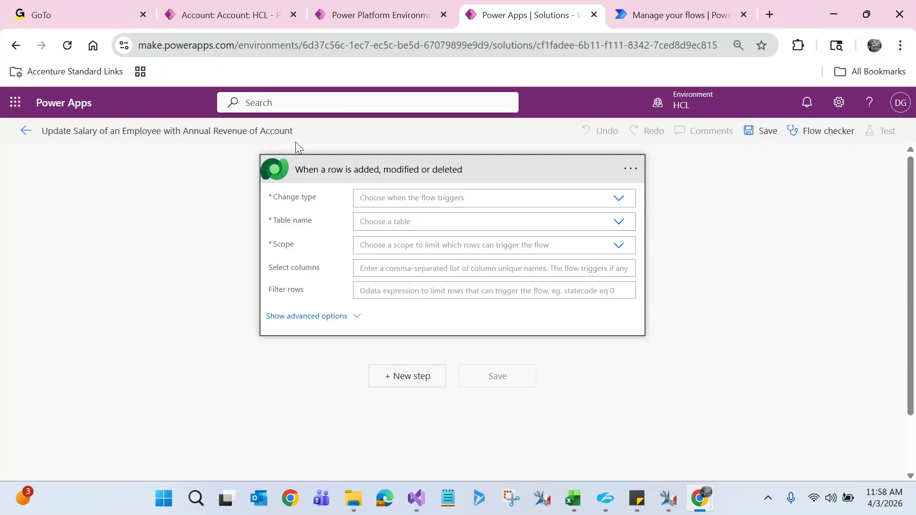
- Set the trigger's change type to Modified, consulting the HCL account record's annual revenue field
{"action": "left_click", "coordinate": [618, 199]}
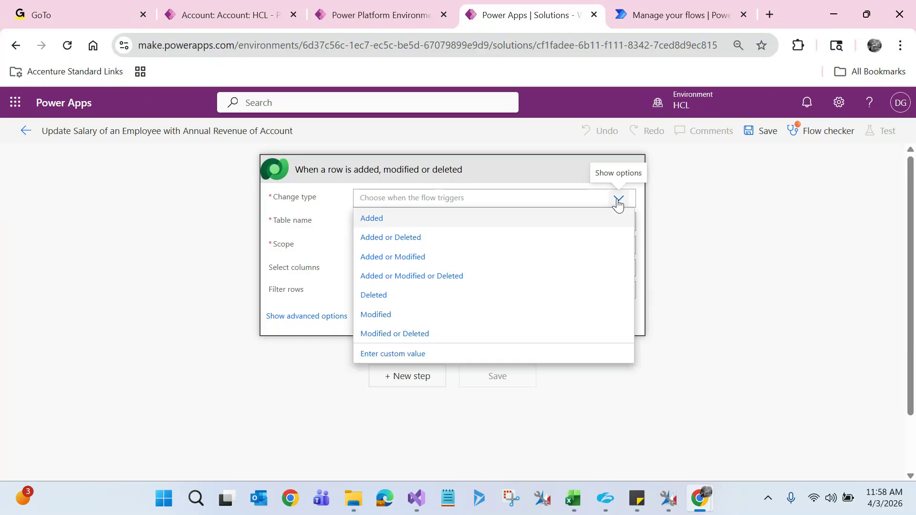
{"action": "left_click", "coordinate": [248, 19]}
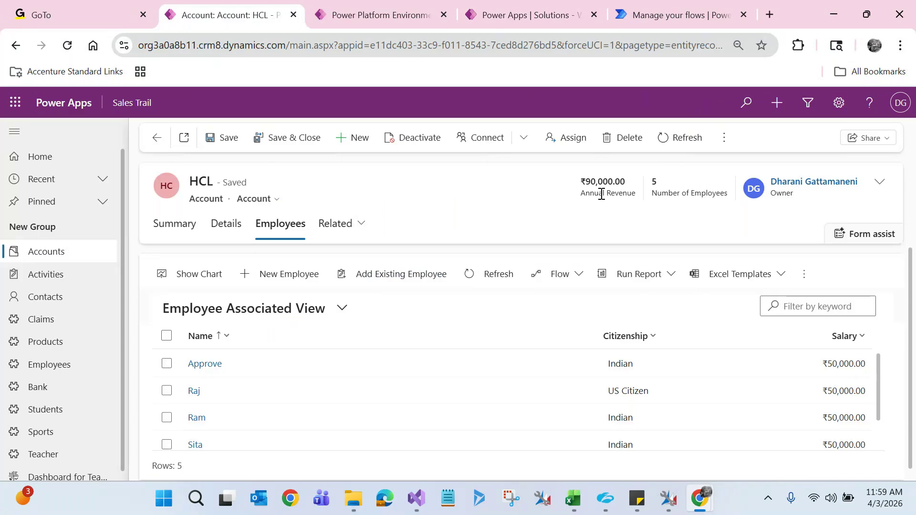
{"action": "left_click", "coordinate": [488, 3]}
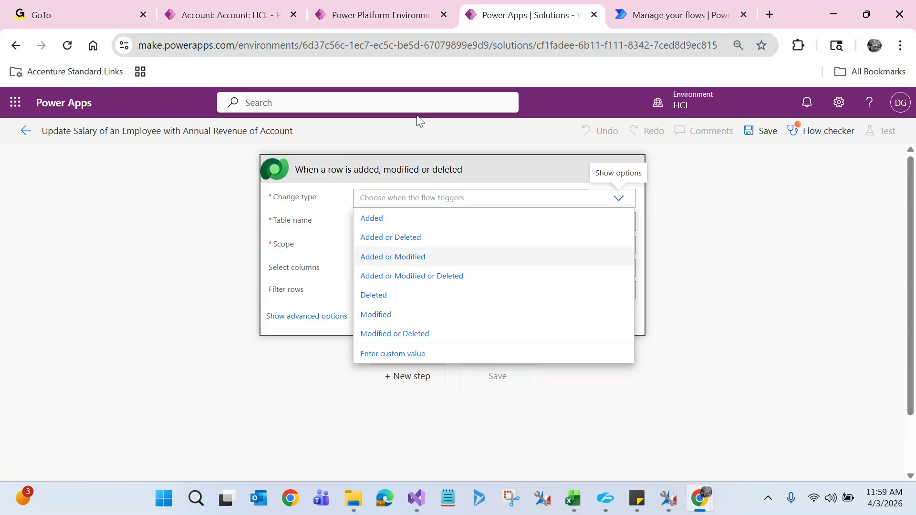
{"action": "left_click", "coordinate": [390, 319]}
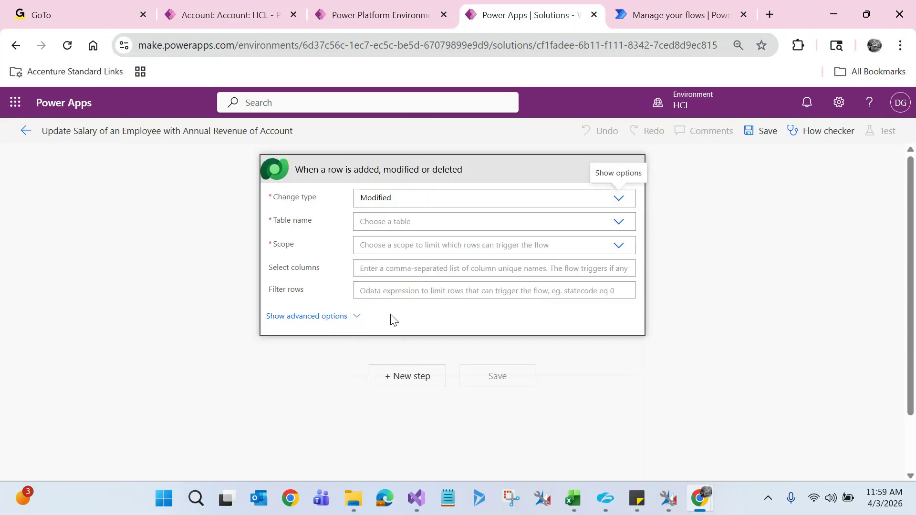
- Set the trigger's table name to Accounts, checking the table of the HCL record in the account tab
{"action": "left_click", "coordinate": [618, 222]}
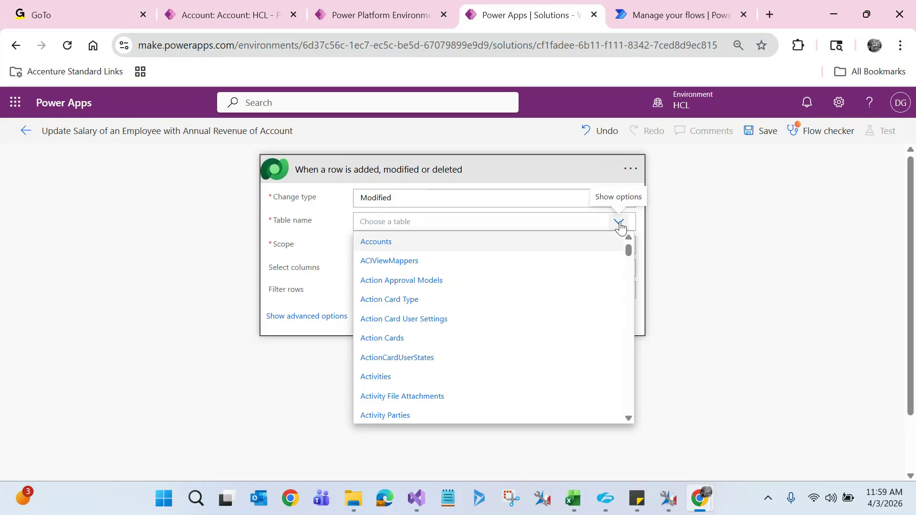
{"action": "left_click", "coordinate": [234, 15]}
{"action": "double_click", "coordinate": [620, 194]}
{"action": "left_click", "coordinate": [206, 202]}
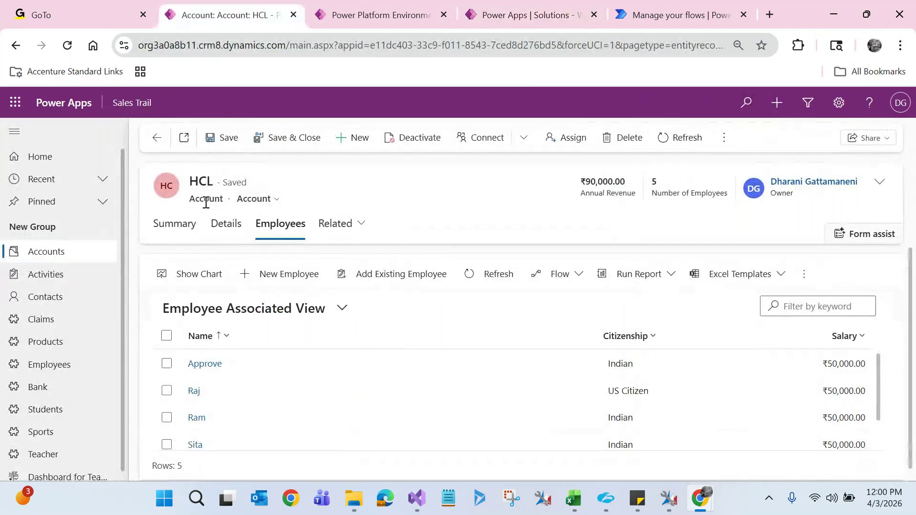
{"action": "double_click", "coordinate": [205, 199]}
{"action": "left_click", "coordinate": [498, 14]}
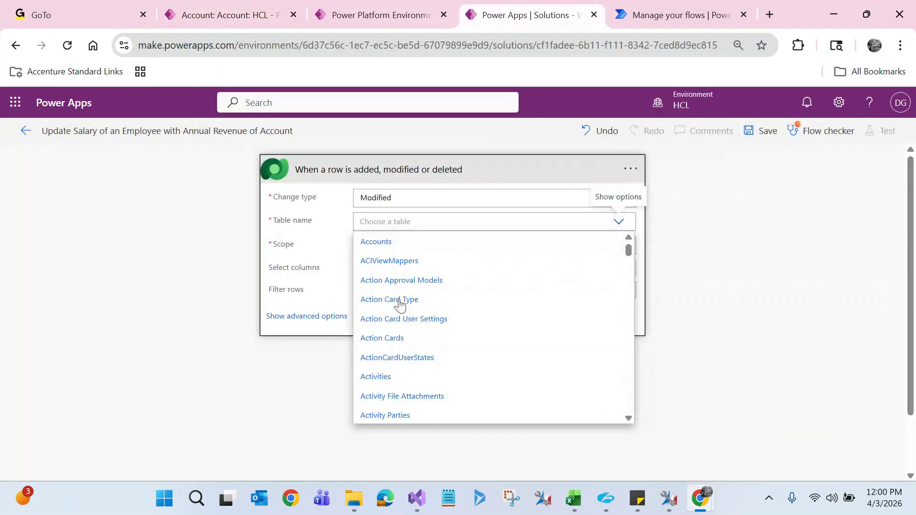
{"action": "left_click", "coordinate": [392, 250]}
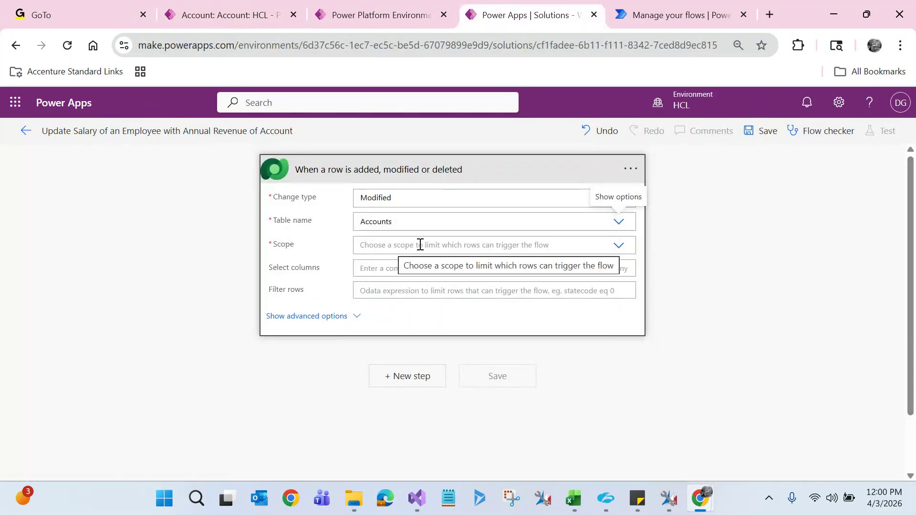
- Set the trigger's scope to Organization and show its advanced options, consulting the HCL account's annual revenue field
{"action": "left_click", "coordinate": [618, 246]}
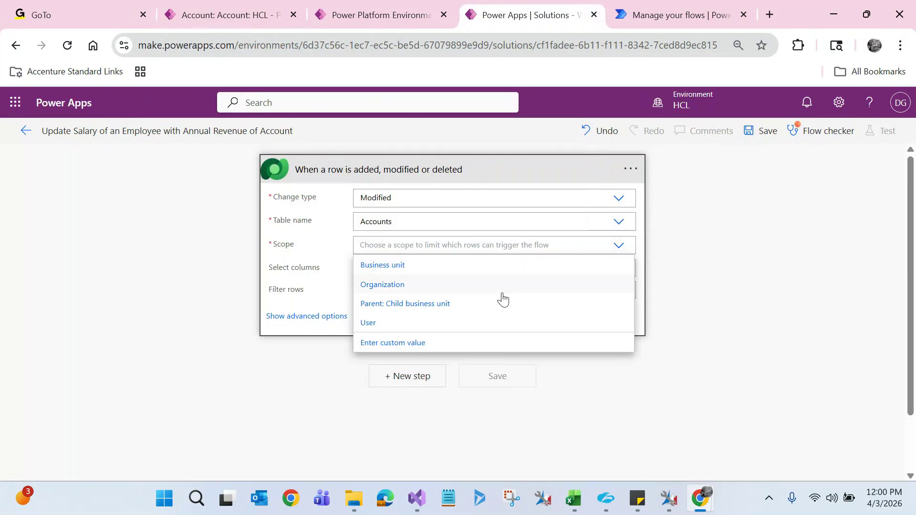
{"action": "left_click", "coordinate": [444, 286]}
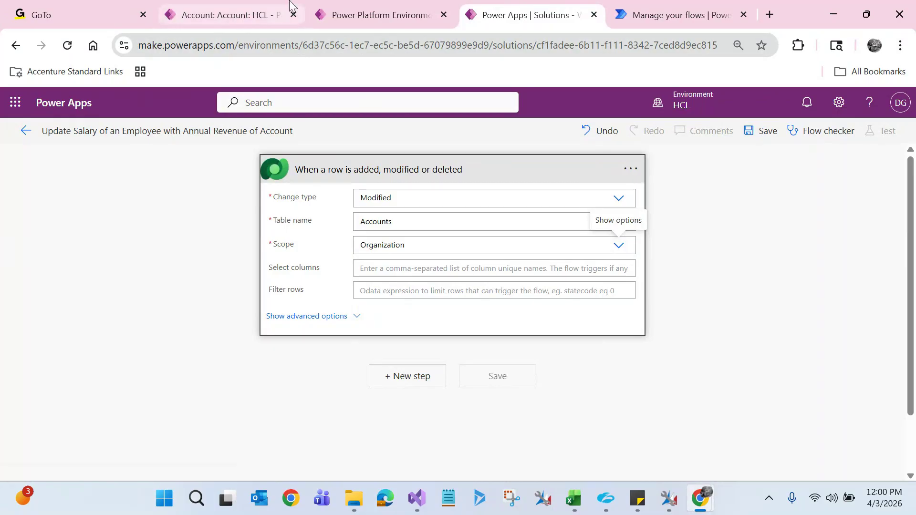
{"action": "left_click", "coordinate": [276, 10]}
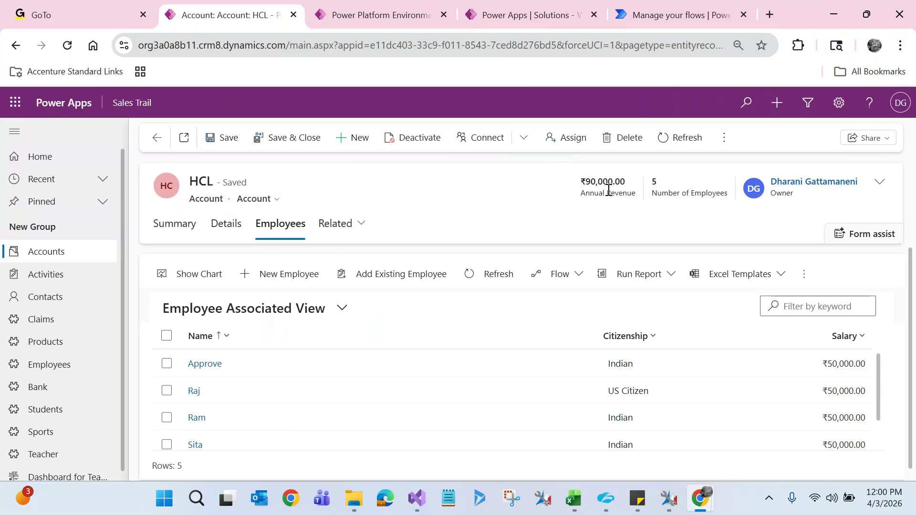
{"action": "left_click", "coordinate": [525, 12]}
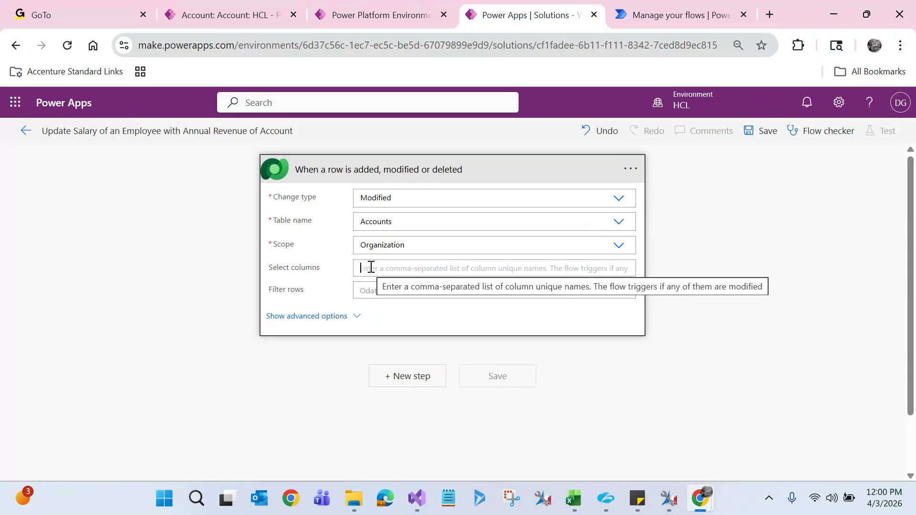
{"action": "left_click", "coordinate": [355, 316]}
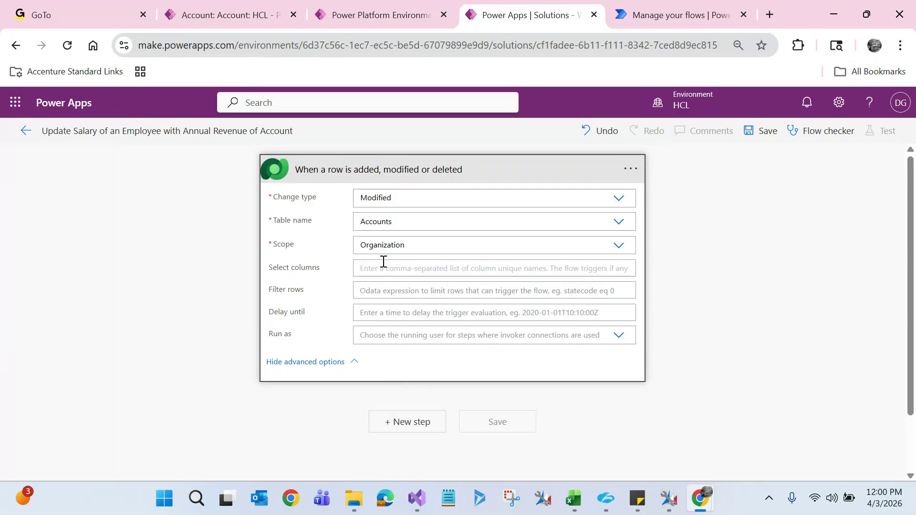
- Open the organization's classic settings page (main.aspx?settingsonly=true) in a new browser tab and go to its solutions list
{"action": "left_click", "coordinate": [234, 19]}
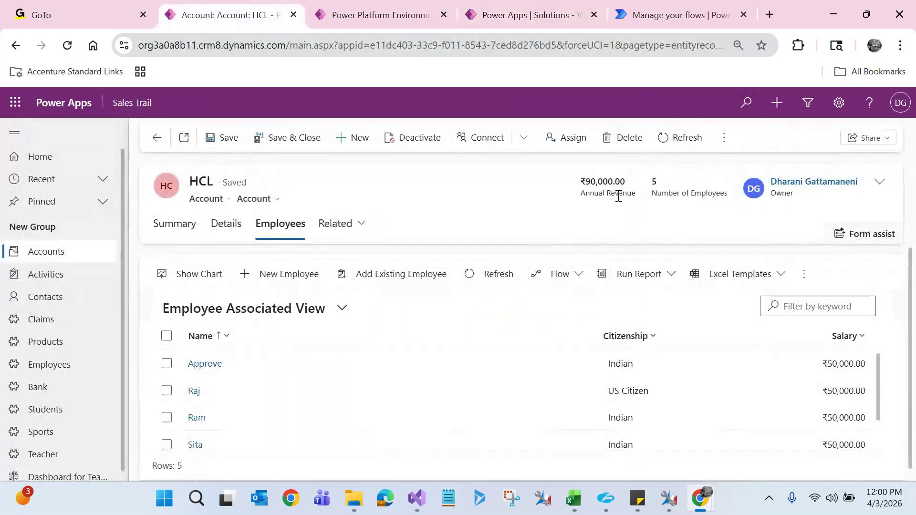
{"action": "left_click_drag", "start_coordinate": [619, 194], "coordinate": [576, 197]}
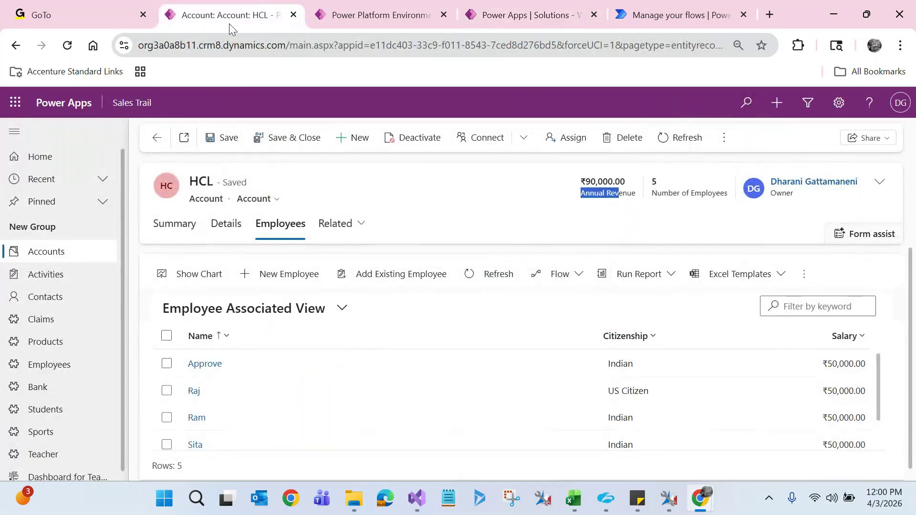
{"action": "left_click", "coordinate": [337, 45]}
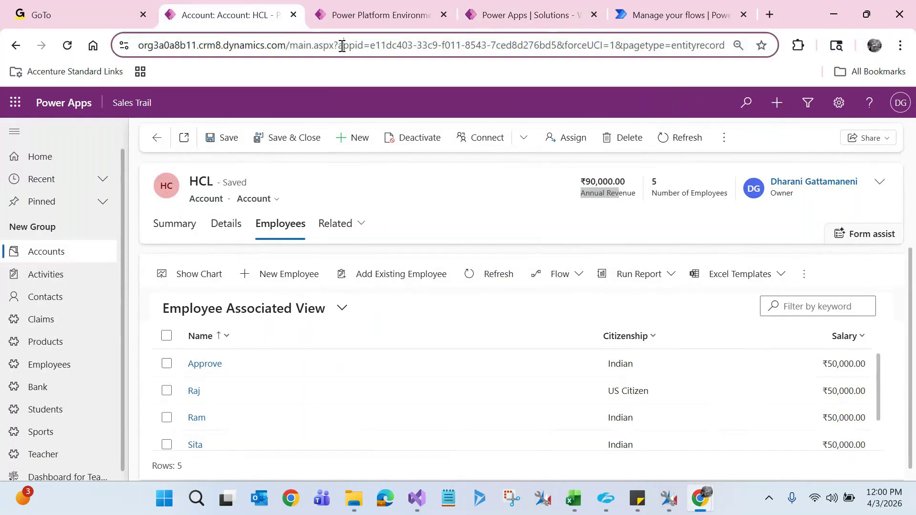
{"action": "left_click_drag", "start_coordinate": [340, 44], "coordinate": [75, 54]}
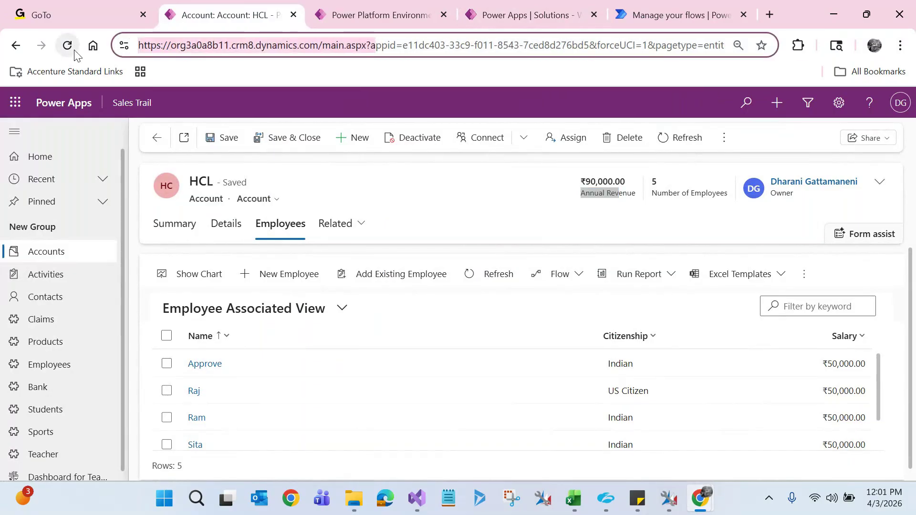
{"action": "left_click", "coordinate": [770, 15]}
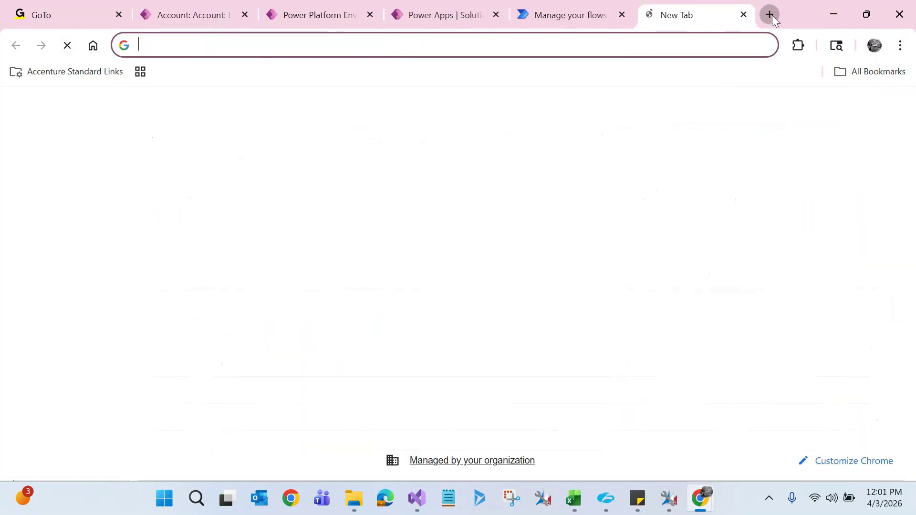
{"action": "type", "text": "https://org3a0a8b11.crm8.dynamics.com/main.aspx?a"}
{"action": "key", "text": "BackSpace"}
{"action": "type", "text": "se"}
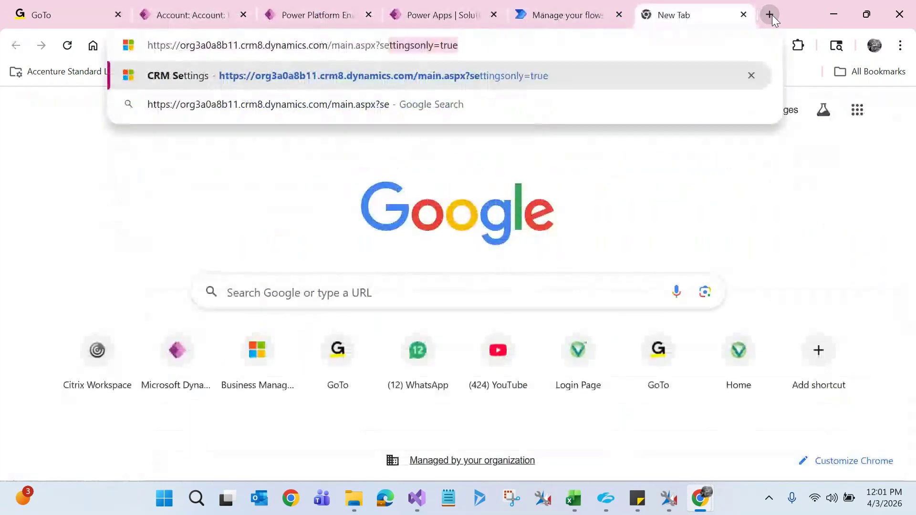
{"action": "key", "text": "Return"}
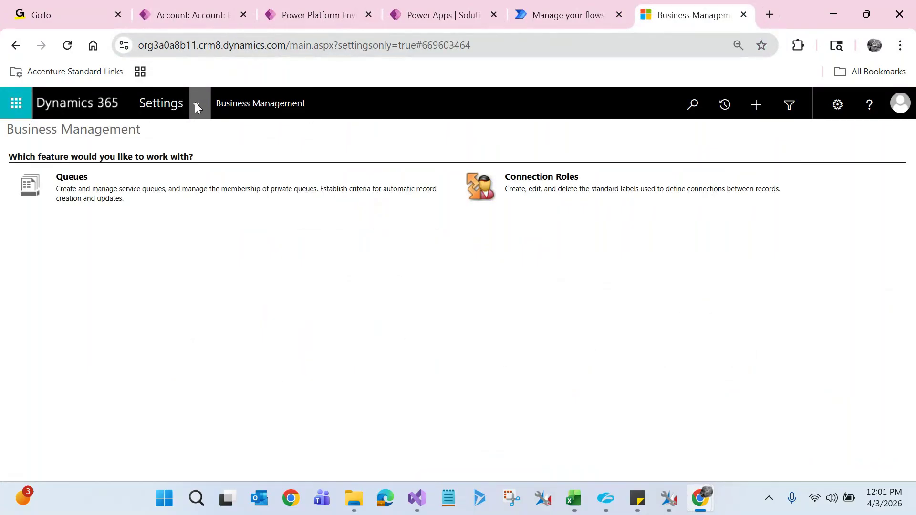
{"action": "left_click", "coordinate": [196, 105]}
{"action": "left_click", "coordinate": [207, 251]}
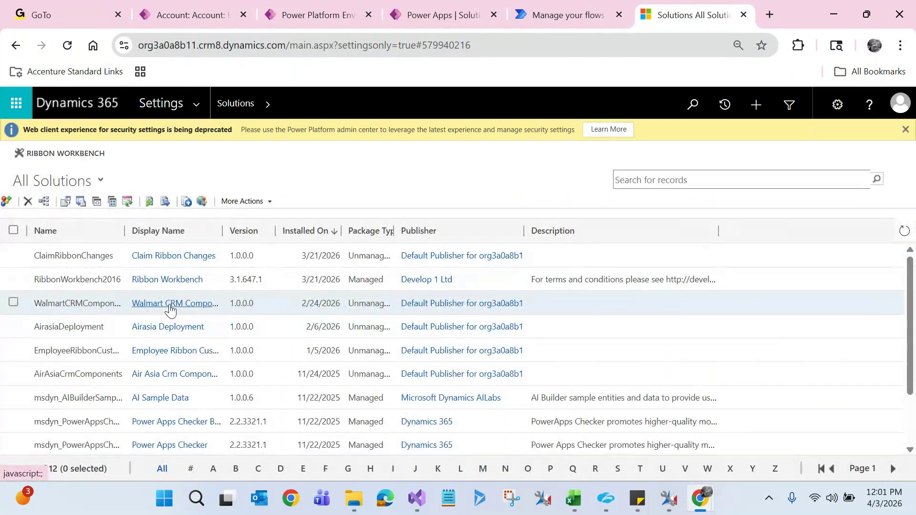
- Open the Walmart CRM Components solution and list the Account entity's fields sorted by display name
{"action": "left_click", "coordinate": [171, 309]}
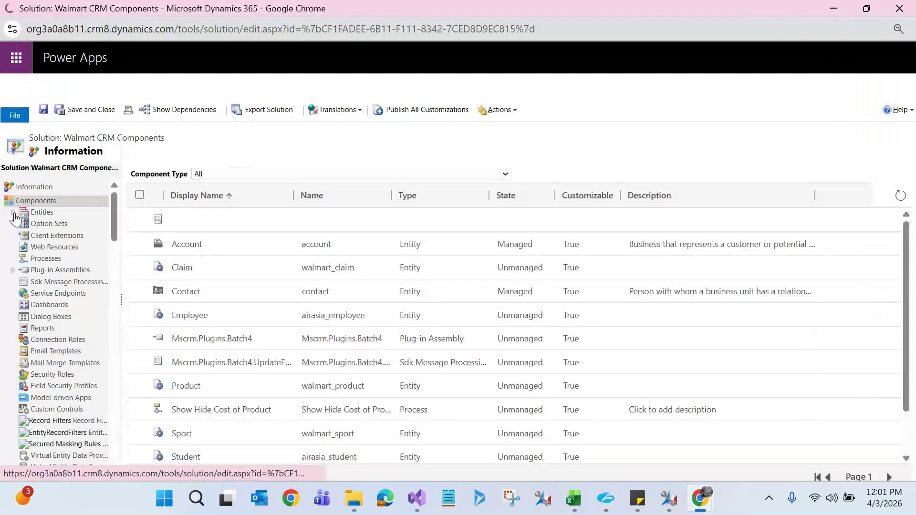
{"action": "left_click", "coordinate": [14, 213]}
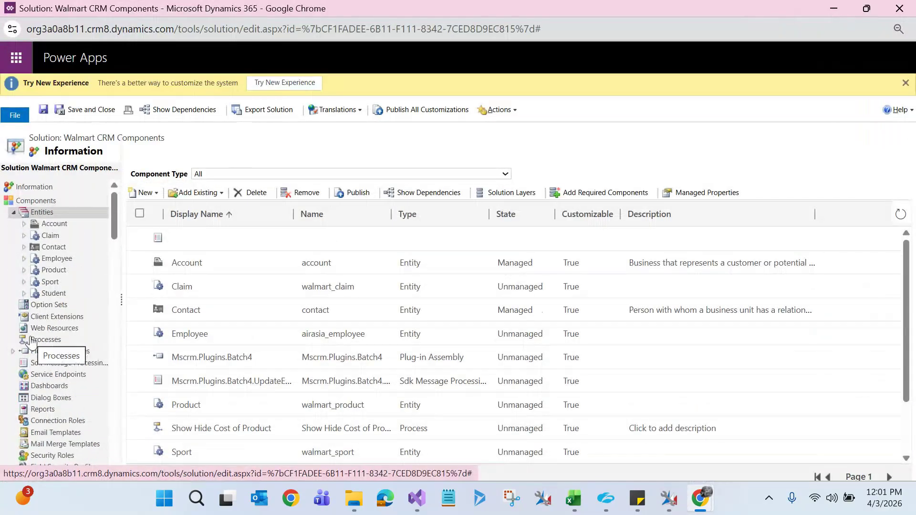
{"action": "left_click", "coordinate": [24, 224]}
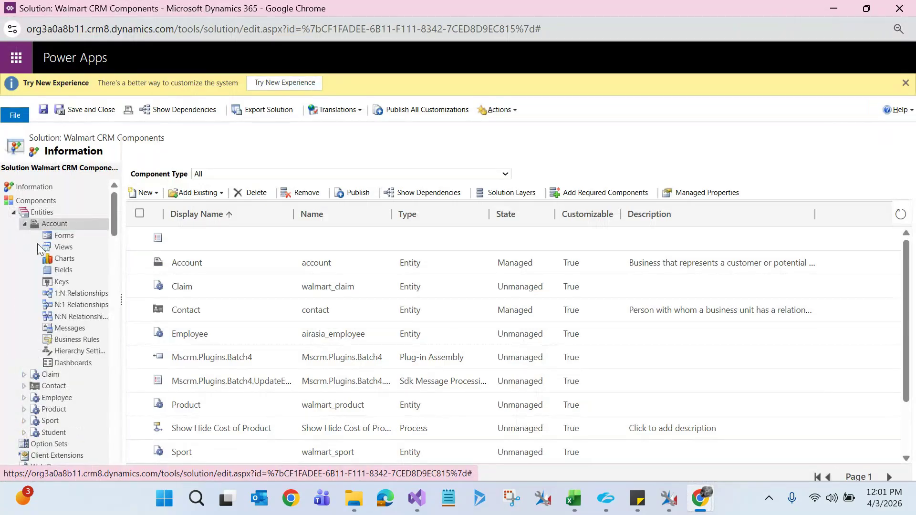
{"action": "left_click", "coordinate": [62, 270]}
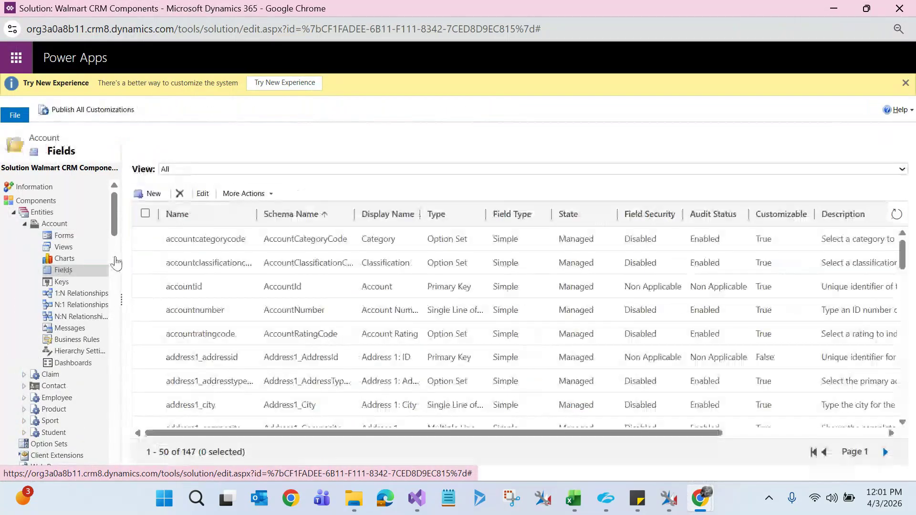
{"action": "left_click", "coordinate": [391, 215]}
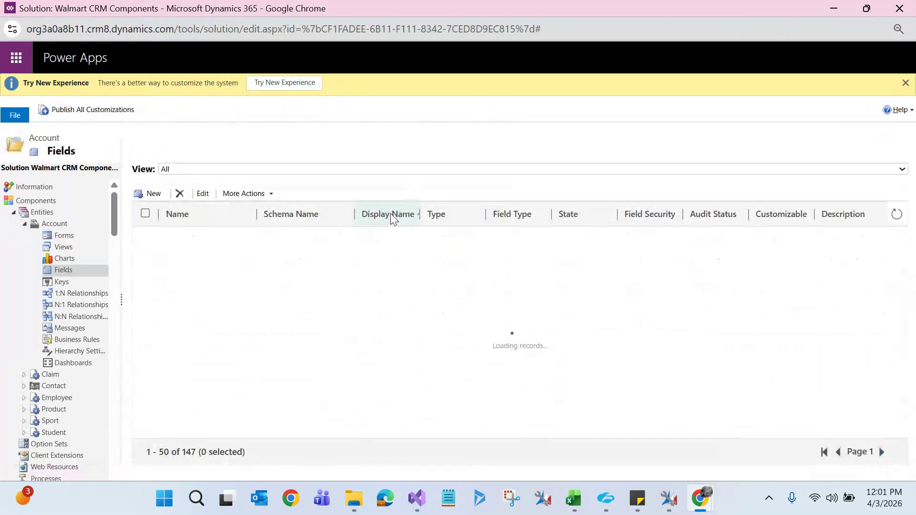
- Search the Account fields for "annua", continuing to the second page, and select the Annual Revenue field to get its logical name
{"action": "key", "text": "ctrl+f"}
{"action": "type", "text": "annua"}
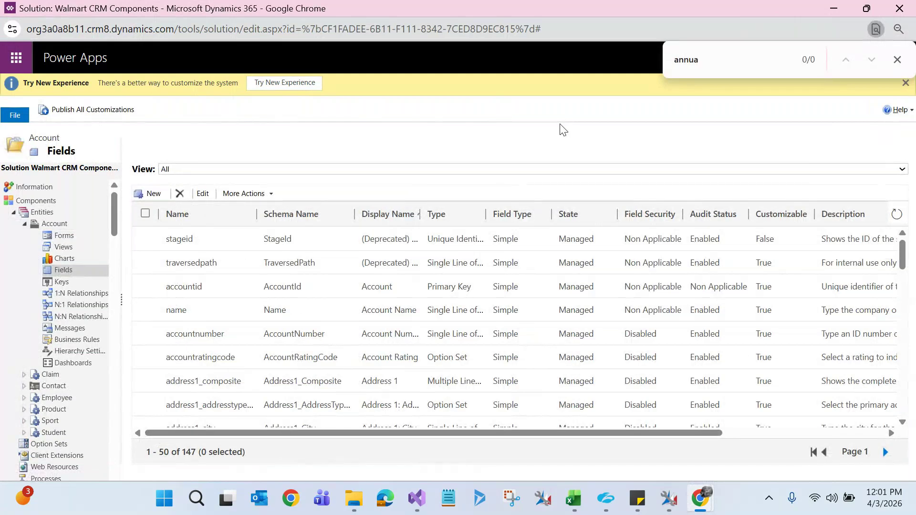
{"action": "left_click", "coordinate": [885, 452]}
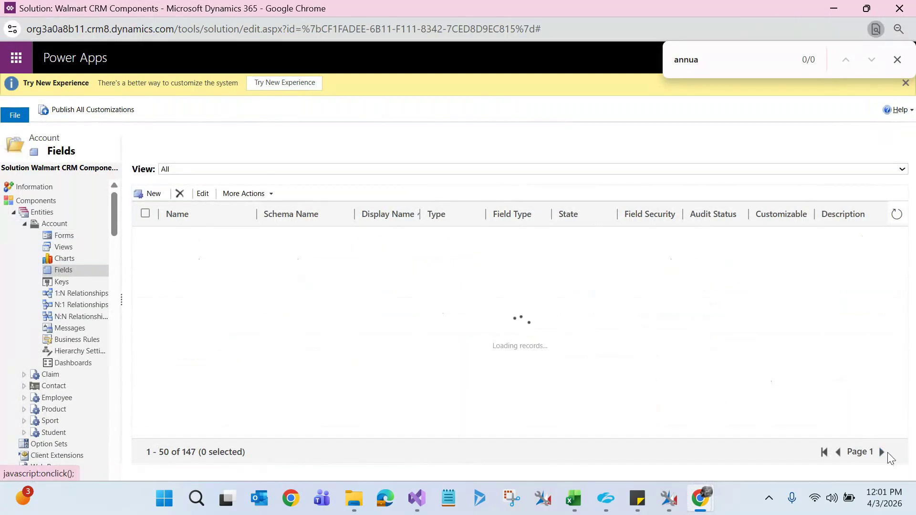
{"action": "left_click", "coordinate": [175, 330]}
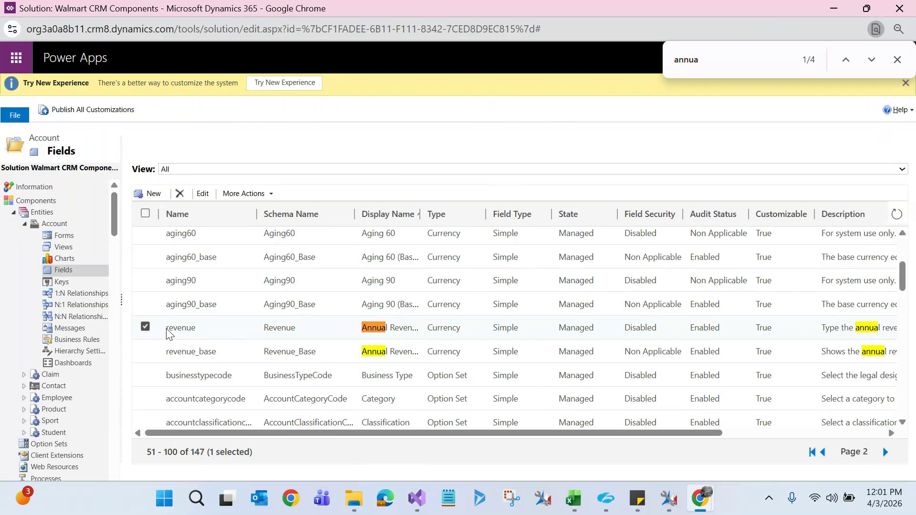
{"action": "left_click_drag", "start_coordinate": [168, 333], "coordinate": [210, 334]}
- Return to the flow designer and enter "revenue" as the trigger's Select columns value
{"action": "key", "text": "alt+Tab"}
{"action": "key", "text": "alt+Tab"}
{"action": "key", "text": "alt+Tab"}
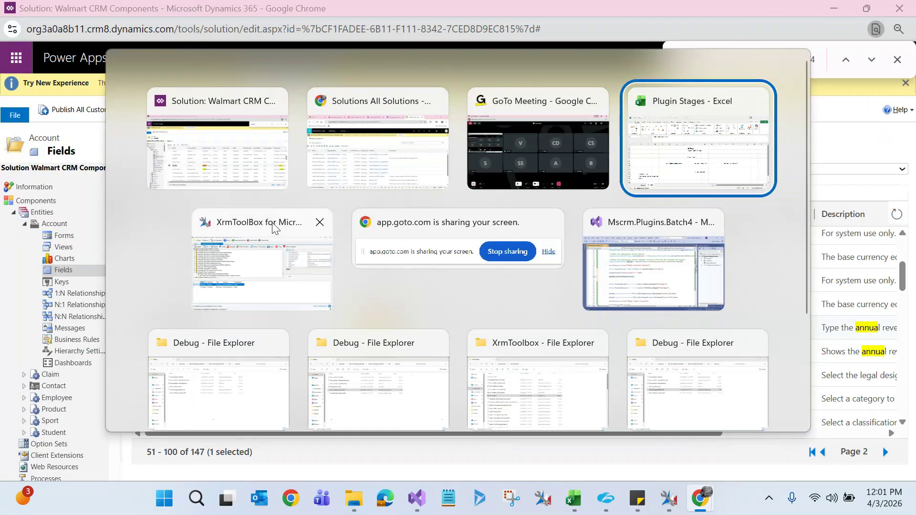
{"action": "left_click", "coordinate": [377, 143]}
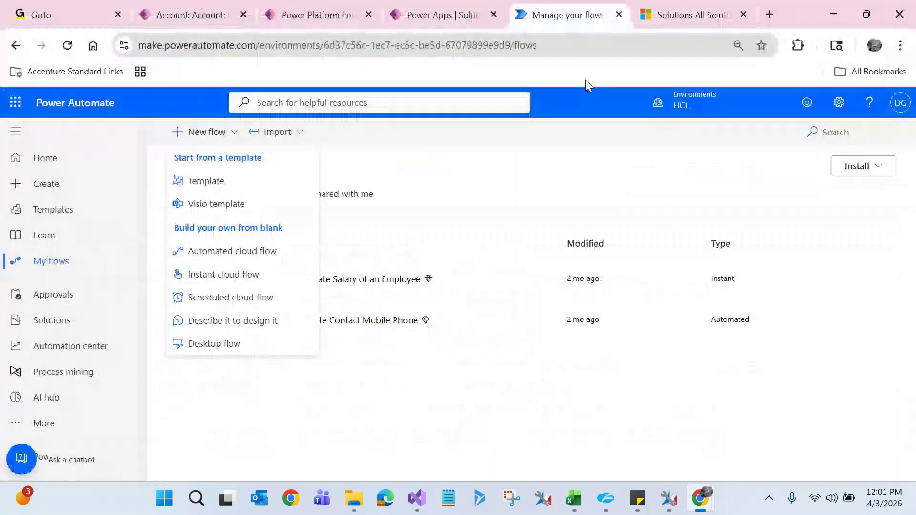
{"action": "left_click", "coordinate": [462, 18]}
{"action": "type", "text": "revenue"}
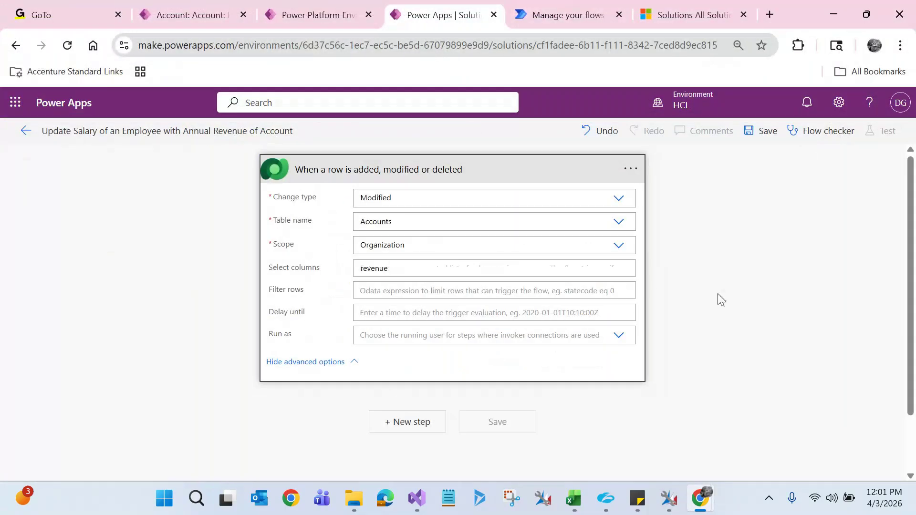
{"action": "left_click", "coordinate": [718, 293]}
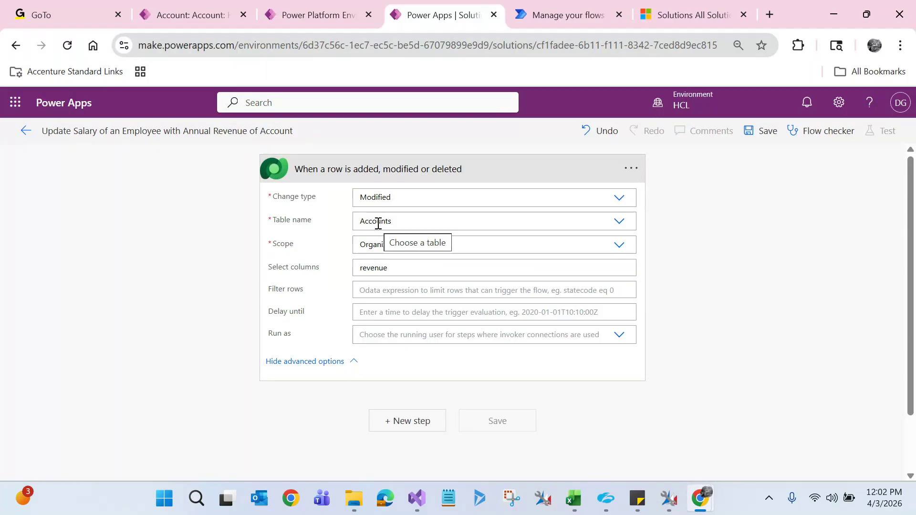
- Collapse the trigger card, review the HCL account's revenue and employees, and close the Power Automate flows tab before returning to the flow
{"action": "left_click", "coordinate": [402, 172]}
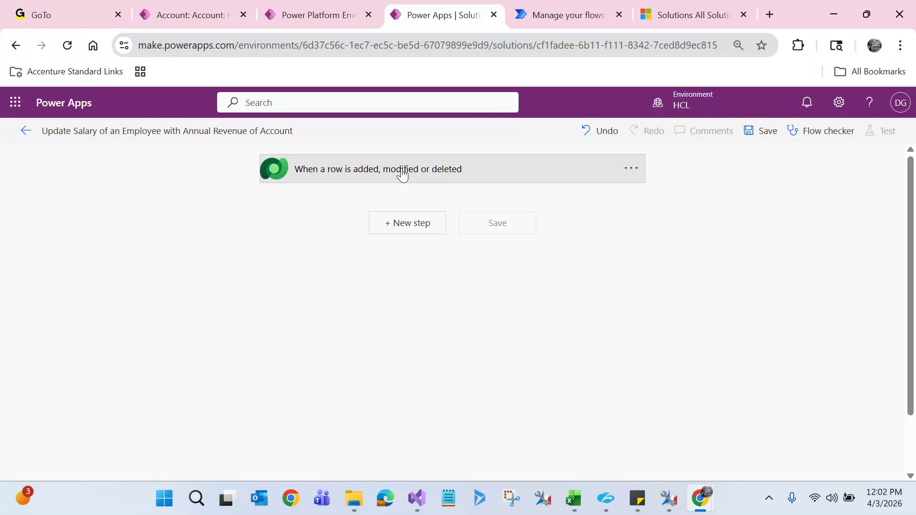
{"action": "left_click", "coordinate": [187, 8]}
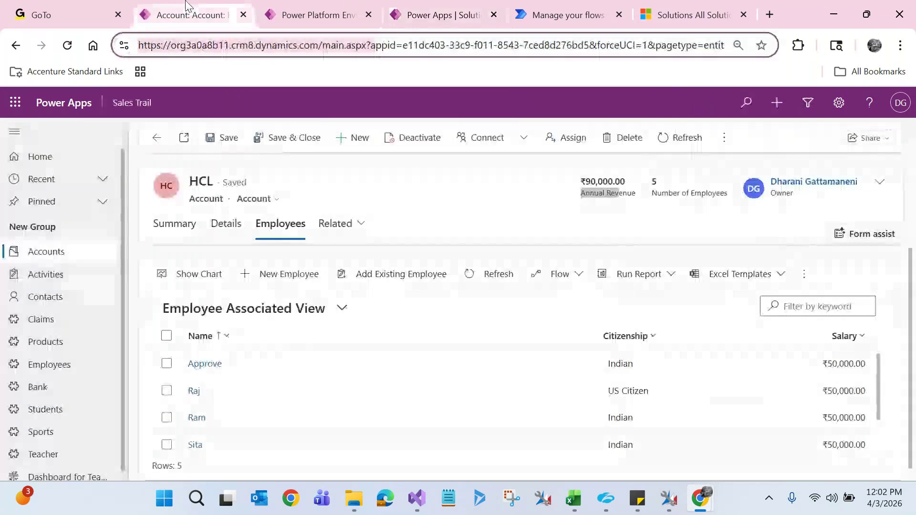
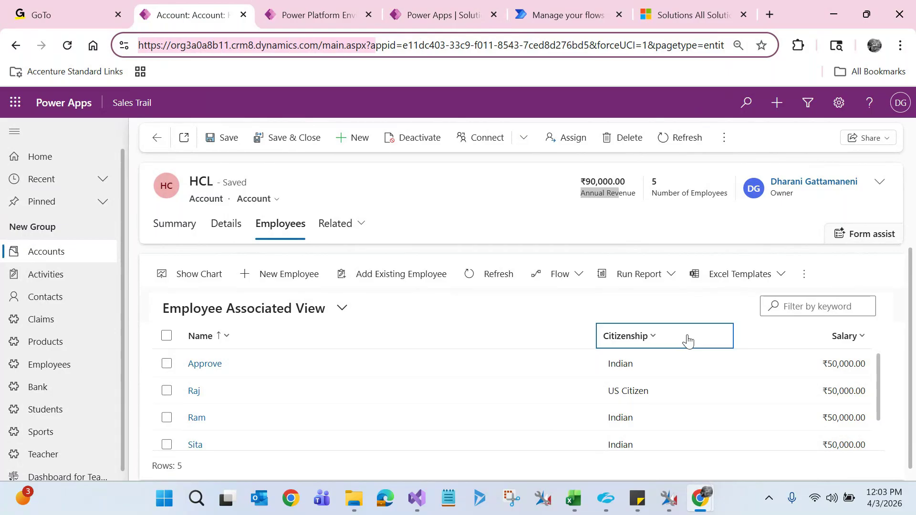
{"action": "left_click", "coordinate": [566, 4]}
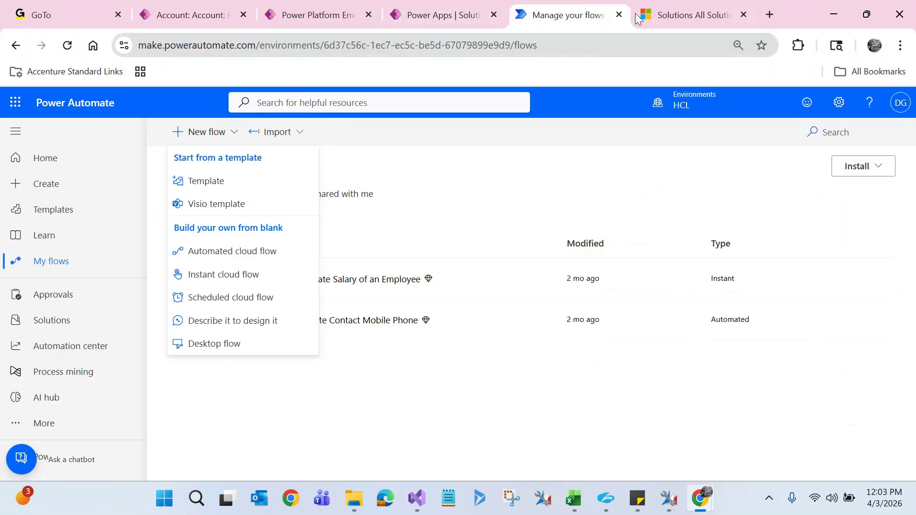
{"action": "left_click", "coordinate": [619, 16]}
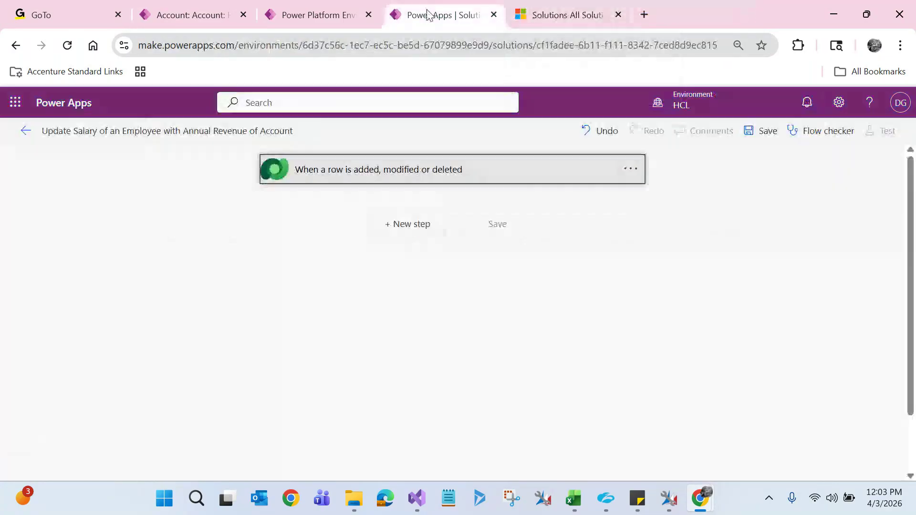
{"action": "left_click", "coordinate": [347, 177]}
{"action": "left_click", "coordinate": [347, 177]}
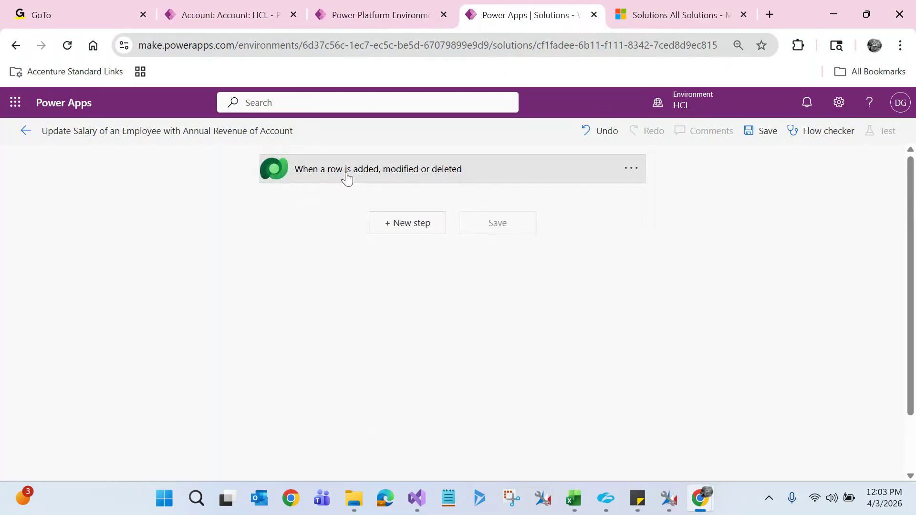
- Add a Microsoft Dataverse List rows action below the trigger, checking the HCL account record before choosing the action
{"action": "left_click", "coordinate": [400, 231]}
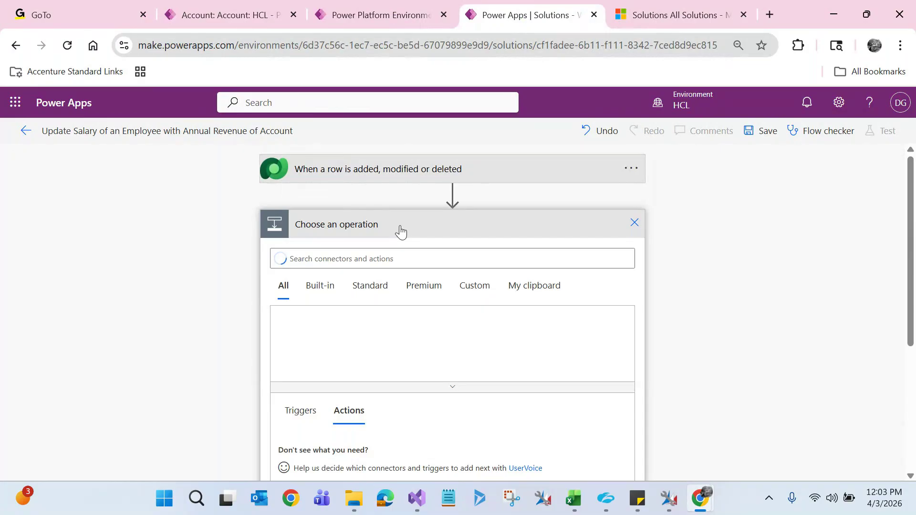
{"action": "left_click_drag", "start_coordinate": [911, 188], "coordinate": [913, 205]}
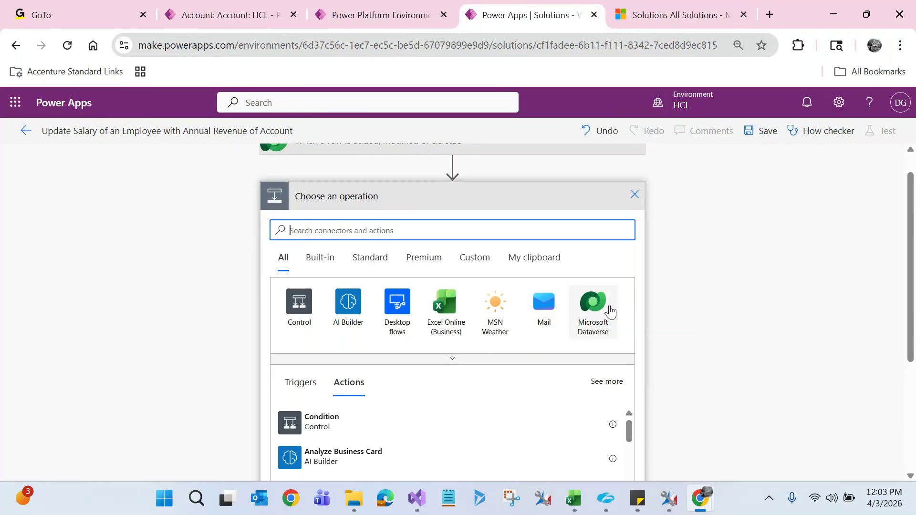
{"action": "left_click", "coordinate": [599, 324]}
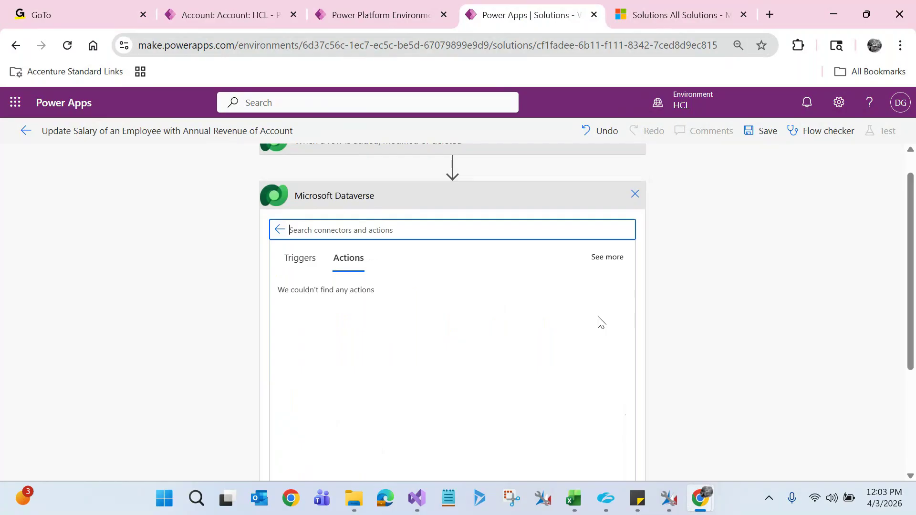
{"action": "left_click", "coordinate": [341, 197]}
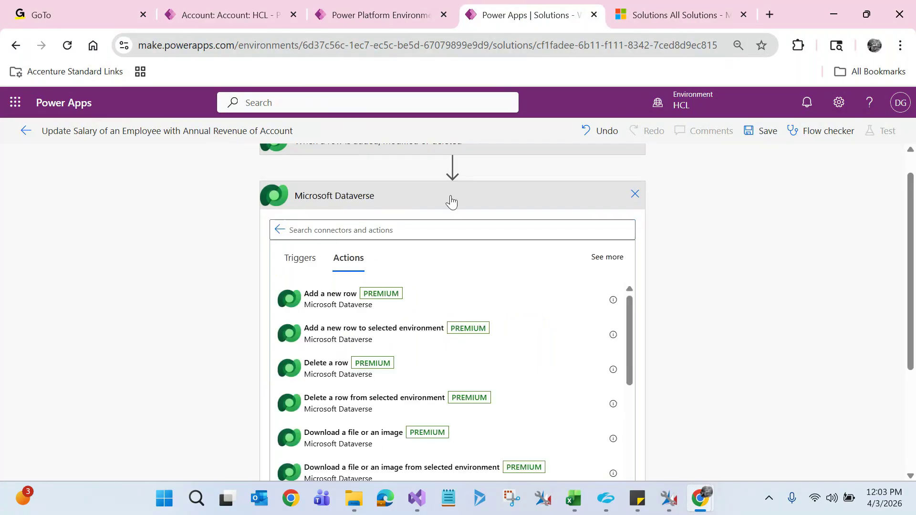
{"action": "left_click_drag", "start_coordinate": [908, 205], "coordinate": [893, 235]}
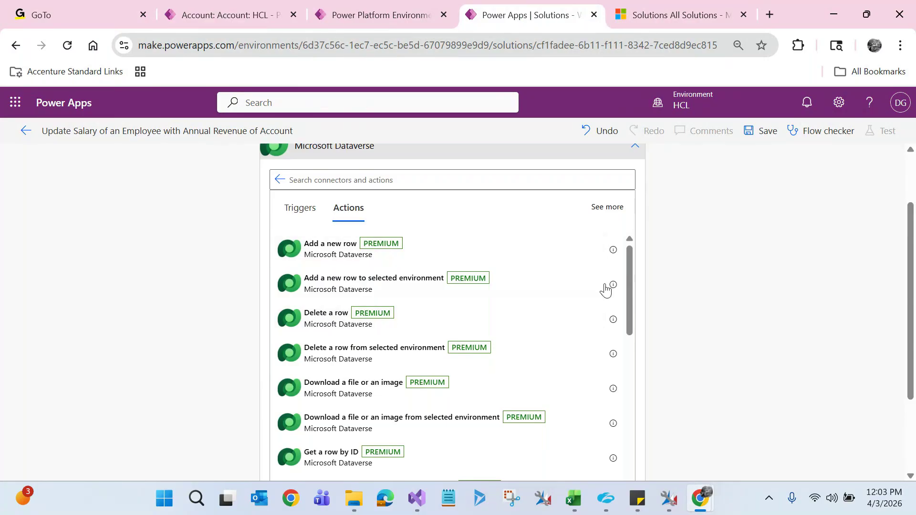
{"action": "scroll", "coordinate": [630, 272], "scroll_direction": "down", "scroll_amount": 3}
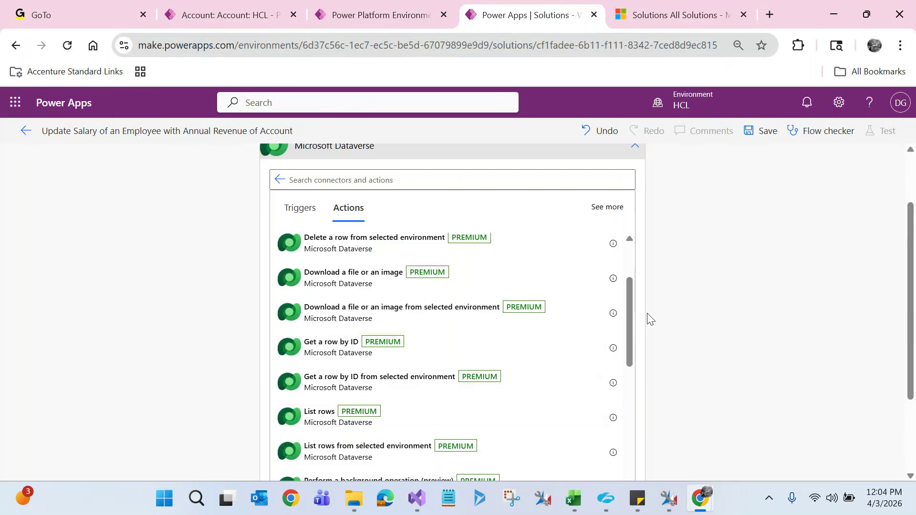
{"action": "left_click_drag", "start_coordinate": [630, 310], "coordinate": [537, 344]}
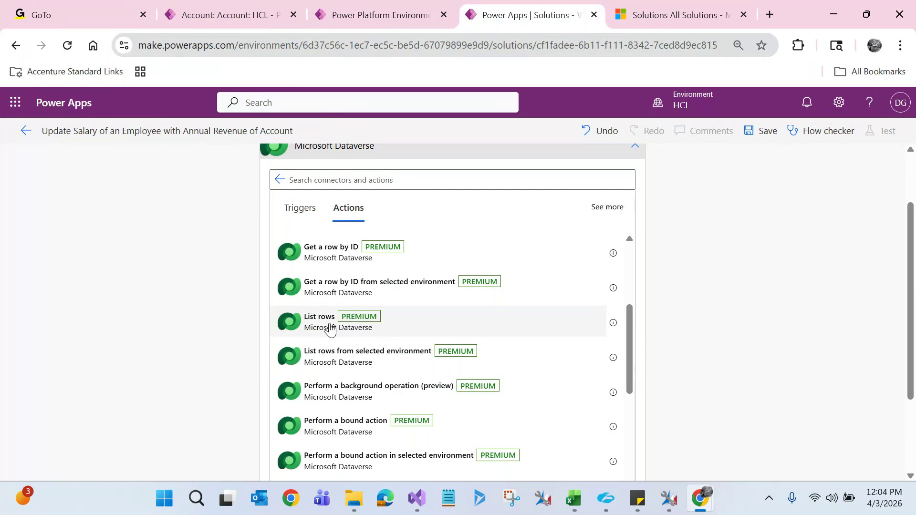
{"action": "left_click", "coordinate": [190, 6]}
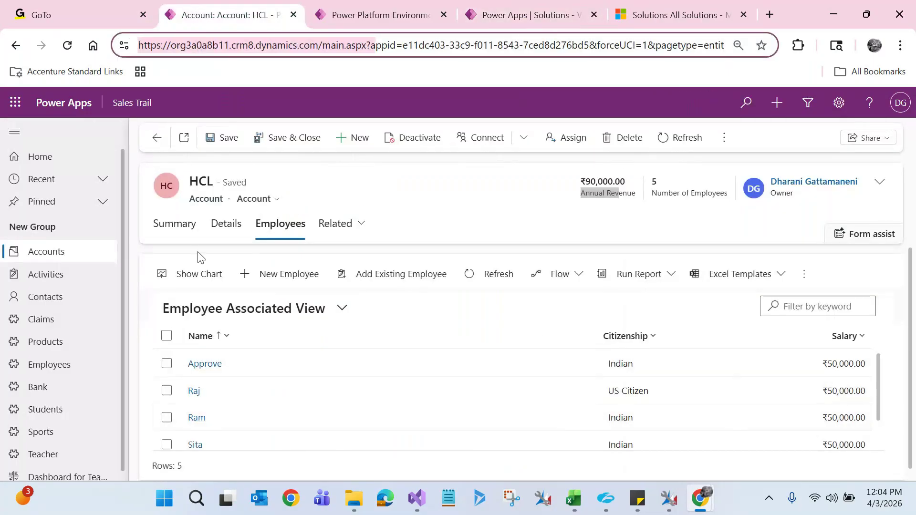
{"action": "double_click", "coordinate": [202, 199]}
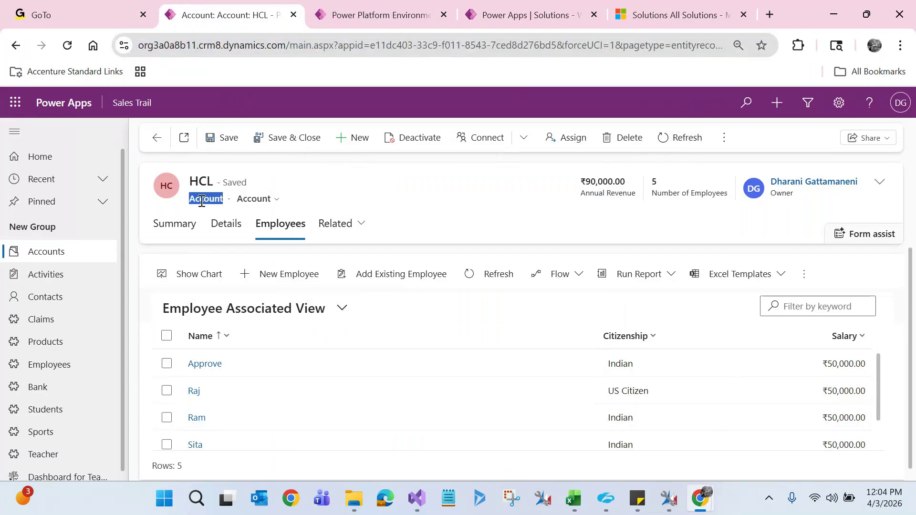
{"action": "left_click", "coordinate": [529, 15]}
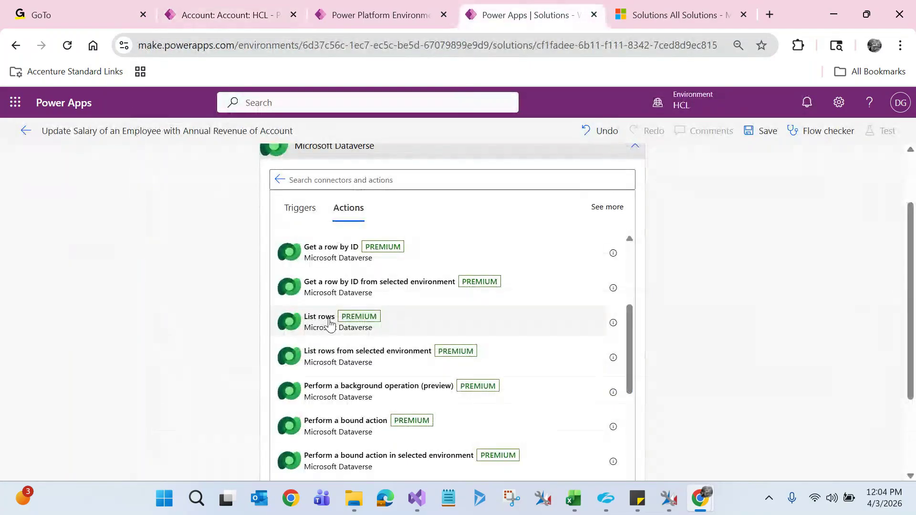
{"action": "left_click", "coordinate": [329, 323]}
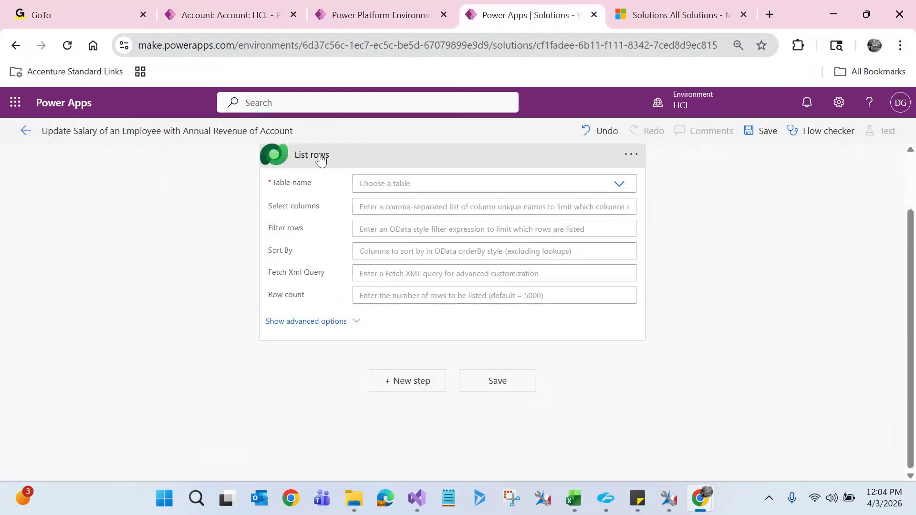
{"action": "left_click_drag", "start_coordinate": [911, 289], "coordinate": [912, 246]}
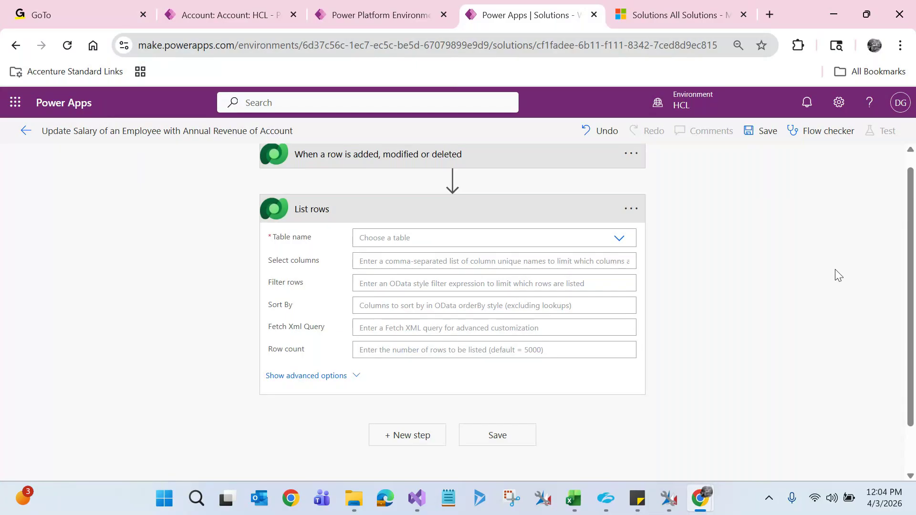
- Glance at the HCL account's employees and set the List rows table name to Employees
{"action": "left_click", "coordinate": [244, 7]}
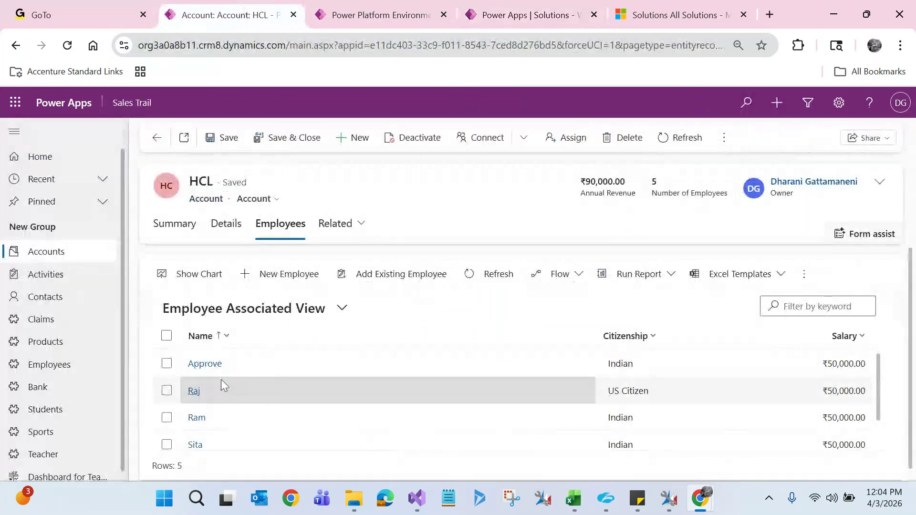
{"action": "left_click", "coordinate": [559, 19]}
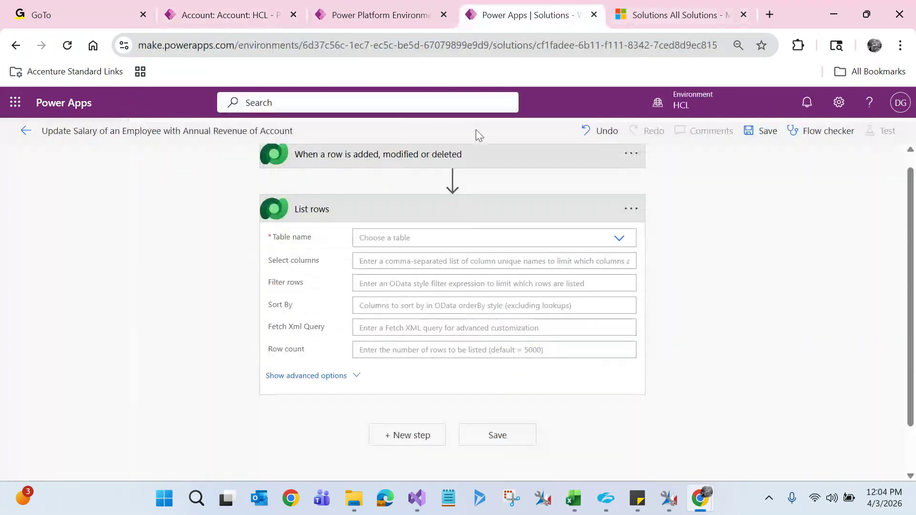
{"action": "left_click", "coordinate": [617, 238]}
{"action": "type", "text": "emplo"}
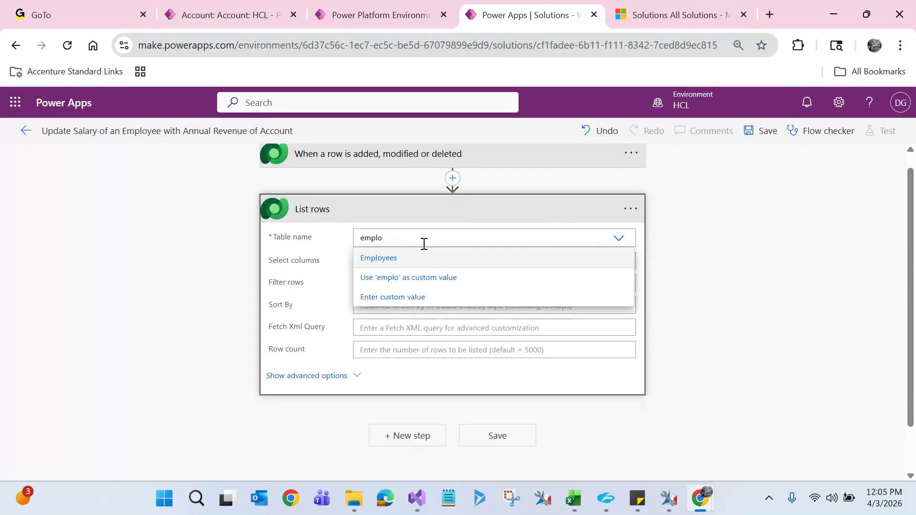
{"action": "left_click", "coordinate": [393, 261]}
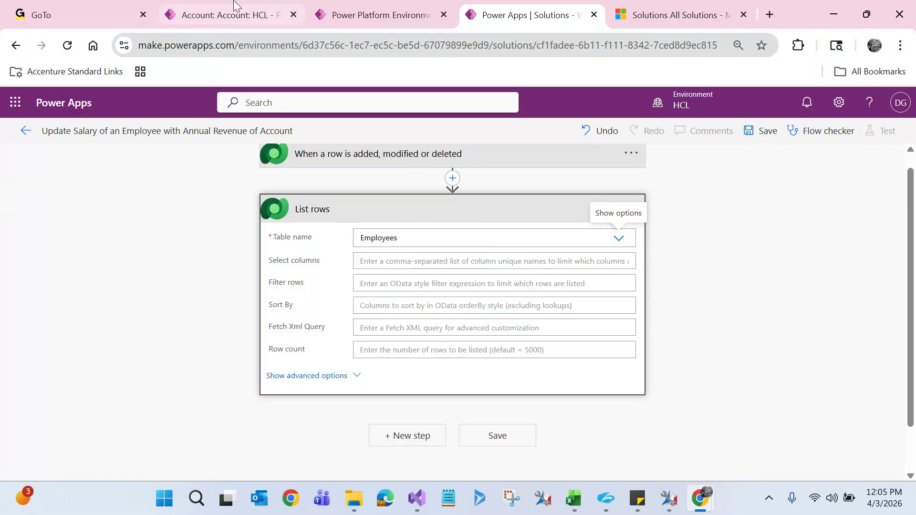
- Open the Active Employees list in the Sales Trail app and check its total row count
{"action": "mouse_move", "coordinate": [234, 4]}
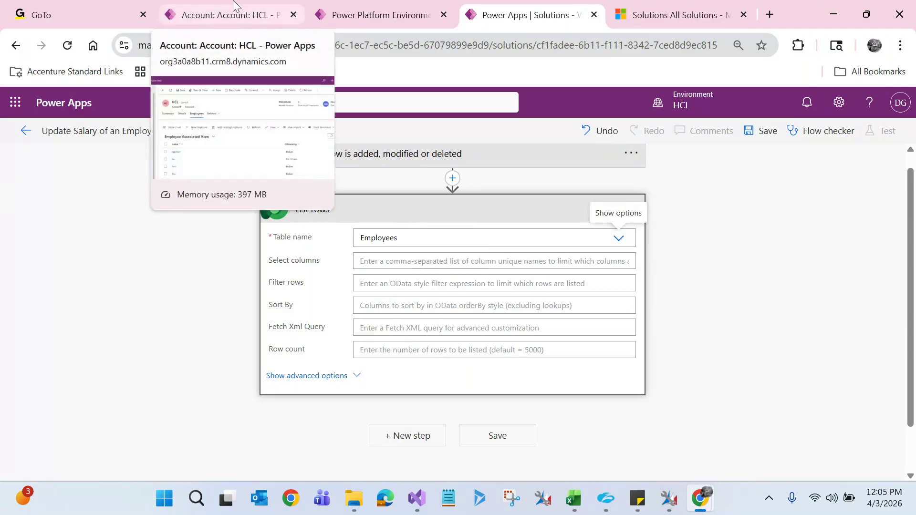
{"action": "left_click", "coordinate": [233, 3]}
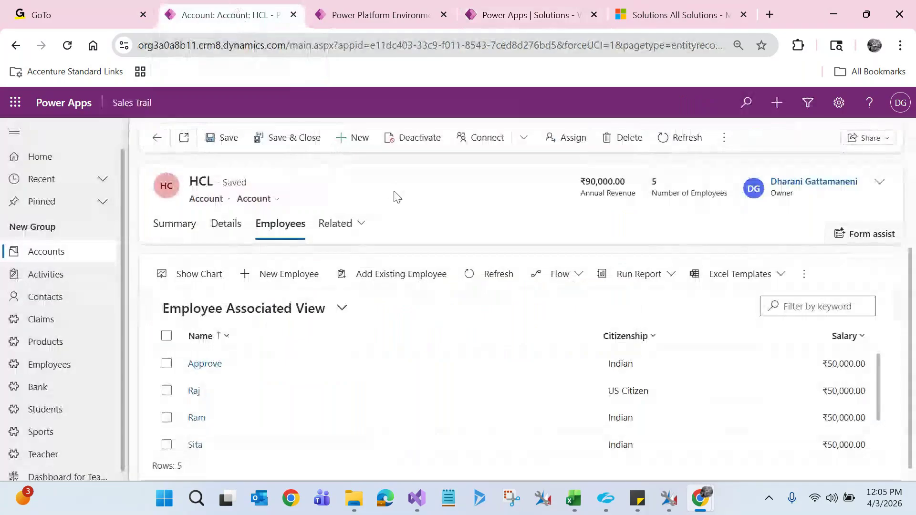
{"action": "left_click", "coordinate": [67, 368]}
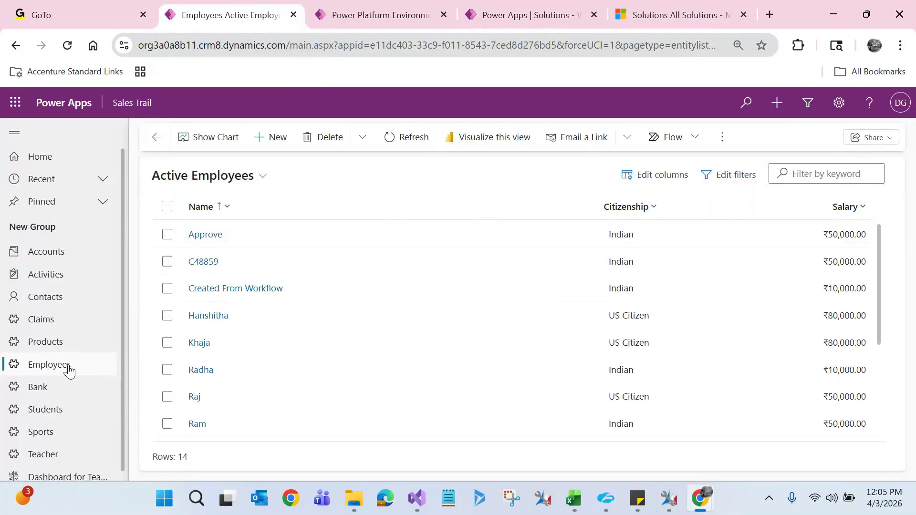
{"action": "double_click", "coordinate": [184, 458]}
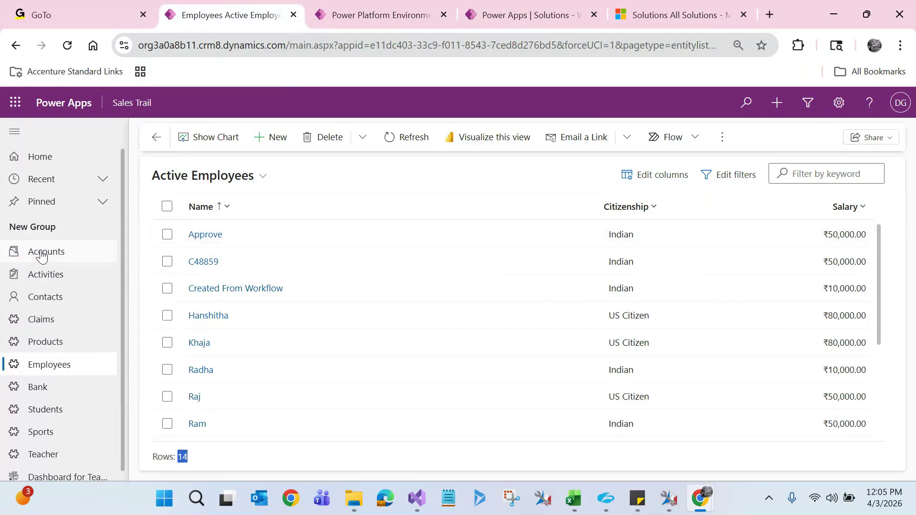
- Open the HCL account from My Active Accounts and review its related employees
{"action": "left_click", "coordinate": [42, 256]}
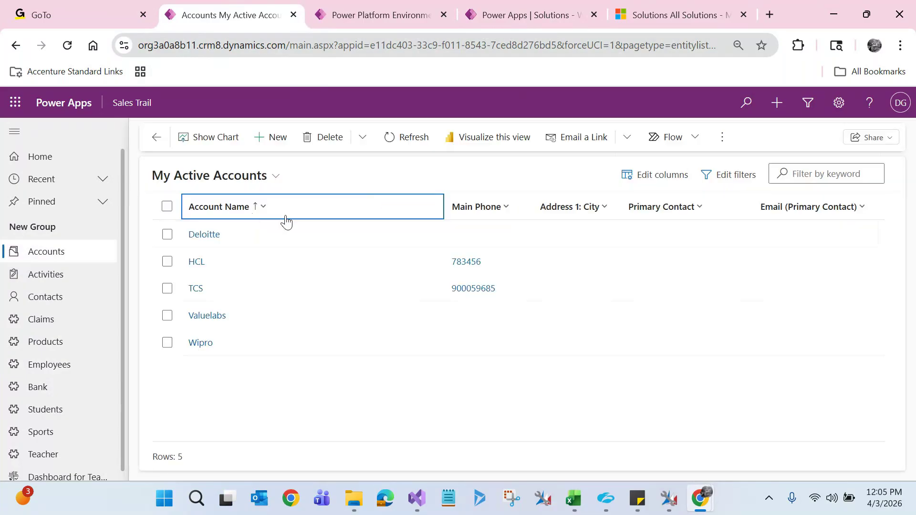
{"action": "left_click", "coordinate": [196, 263]}
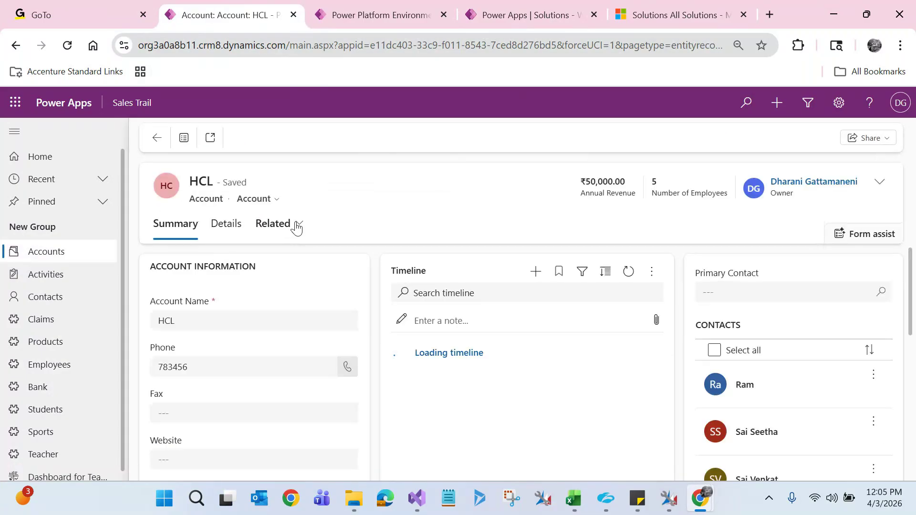
{"action": "left_click", "coordinate": [296, 227]}
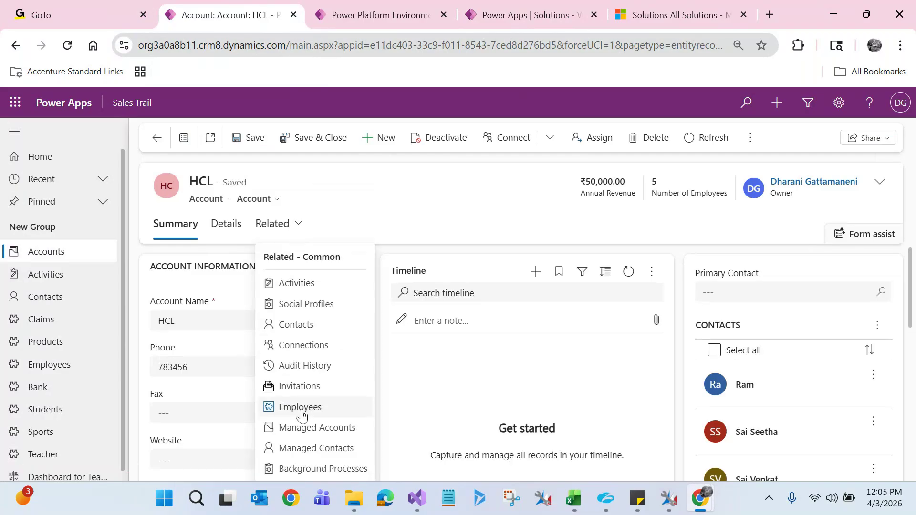
{"action": "left_click", "coordinate": [302, 413]}
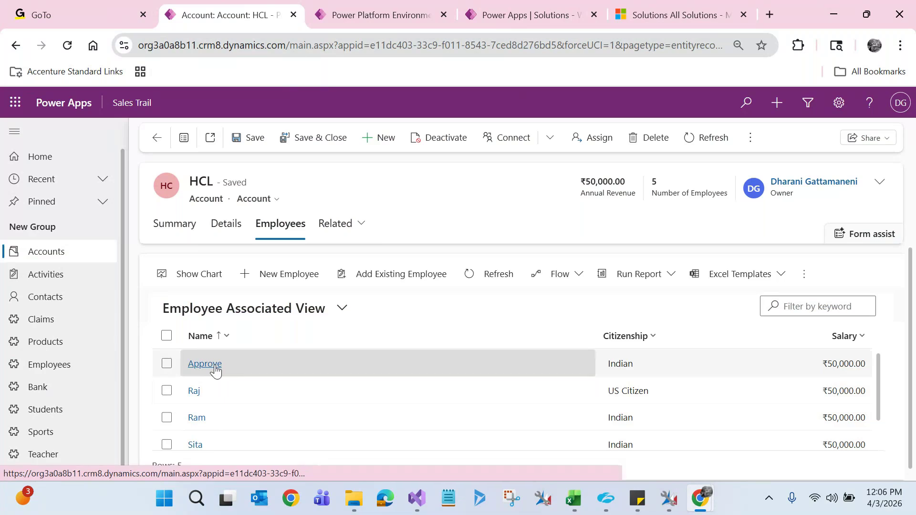
{"action": "left_click", "coordinate": [268, 337]}
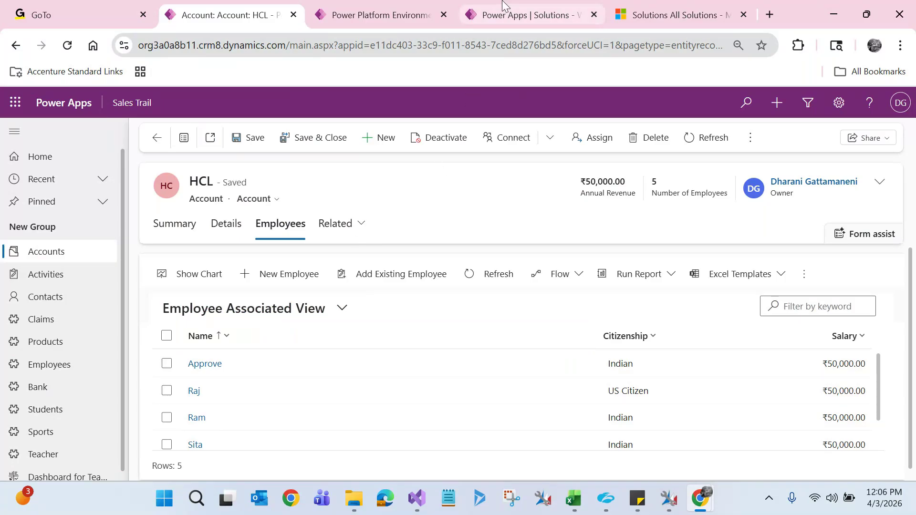
- Return to the flow designer and examine the Filter rows and Fetch Xml Query options of the List rows action
{"action": "left_click", "coordinate": [502, 6]}
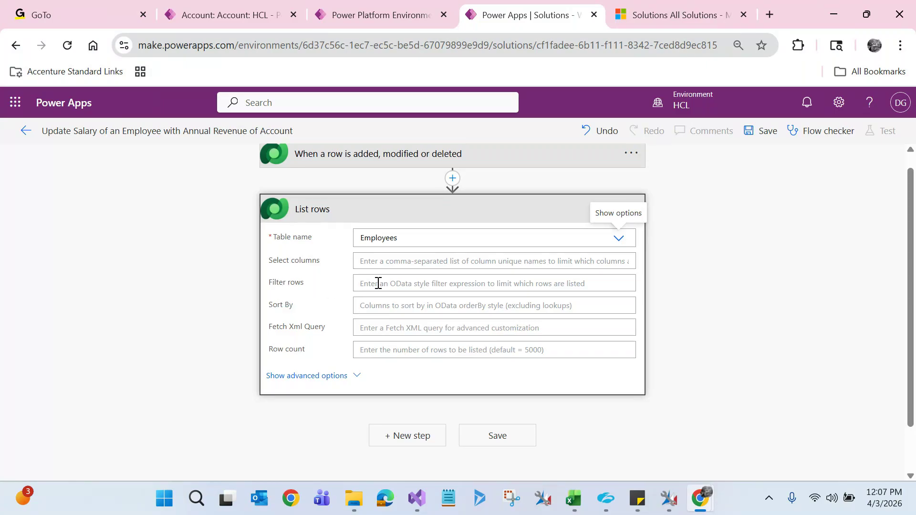
{"action": "left_click", "coordinate": [384, 283]}
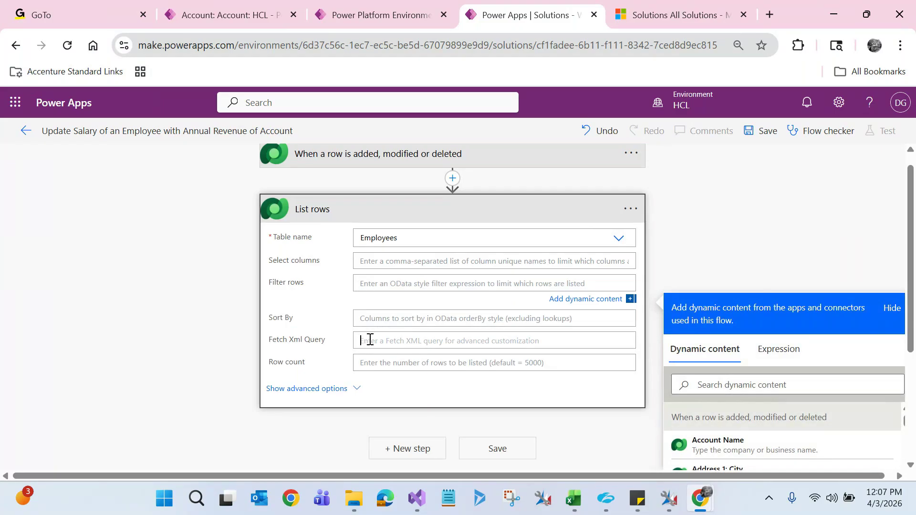
{"action": "left_click", "coordinate": [368, 341]}
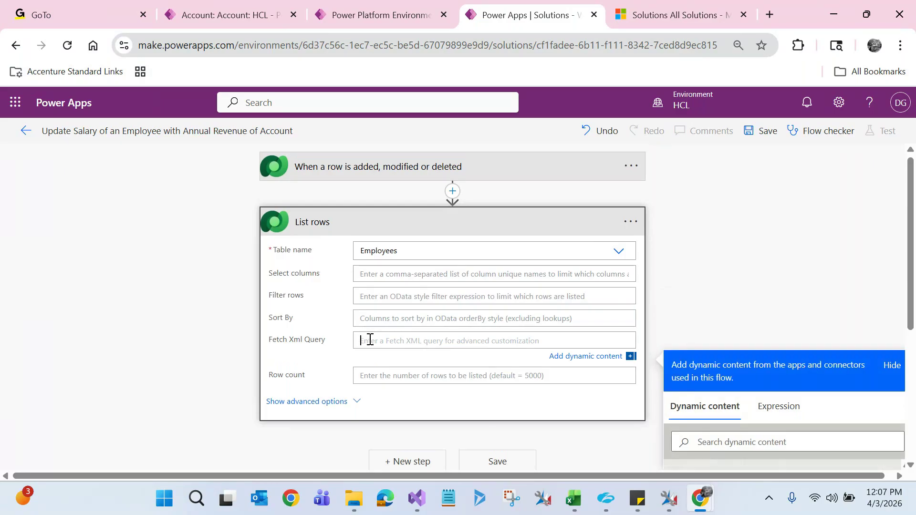
{"action": "left_click", "coordinate": [297, 340]}
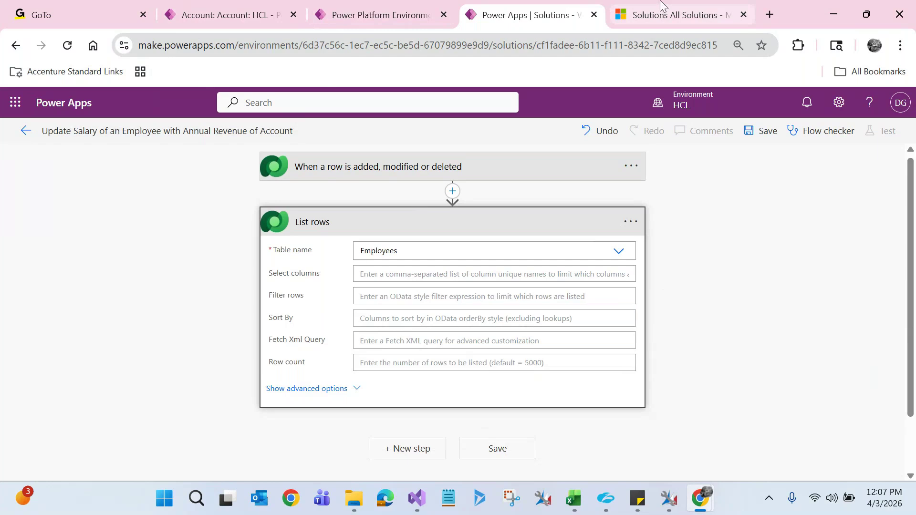
- Switch to the Dynamics 365 All Solutions page and open Advanced Find in a maximized window
{"action": "left_click", "coordinate": [662, 7]}
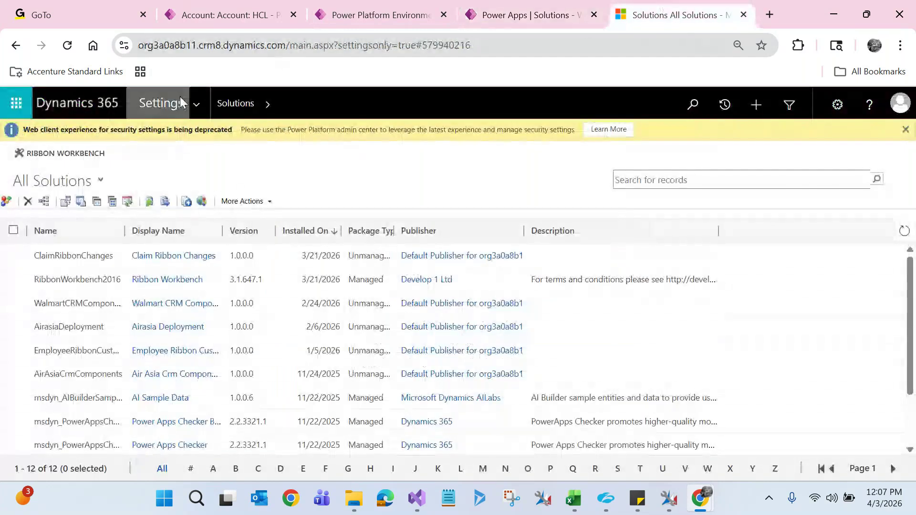
{"action": "left_click", "coordinate": [782, 106]}
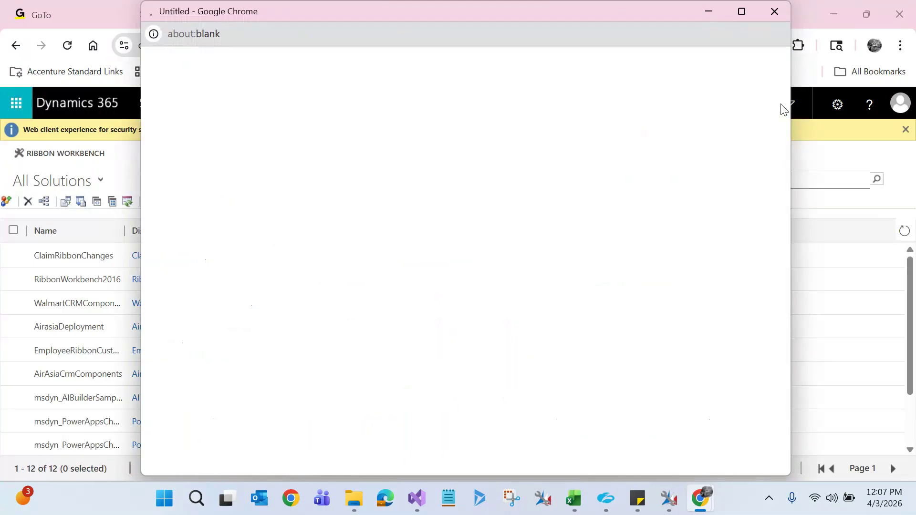
{"action": "left_click", "coordinate": [742, 11]}
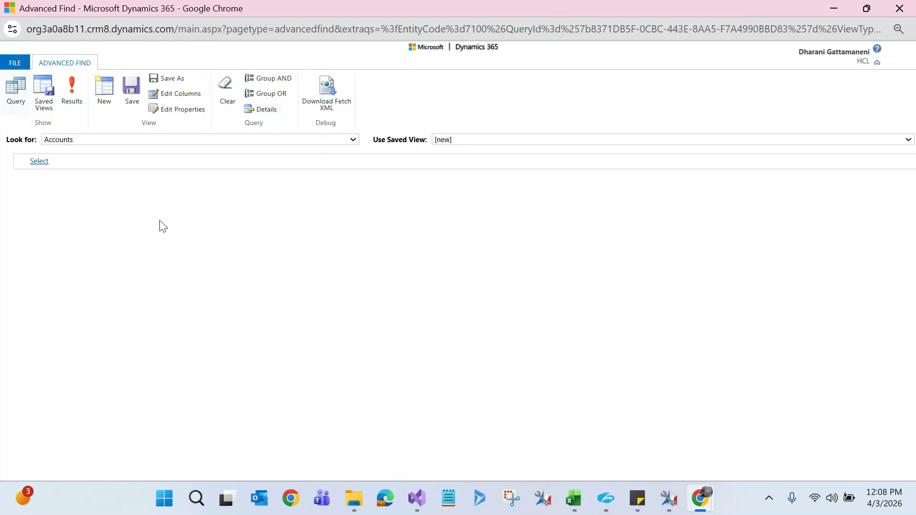
- Set Advanced Find to look for Employees and run the query without any filter criteria
{"action": "left_click", "coordinate": [126, 140]}
{"action": "type", "text": "email"}
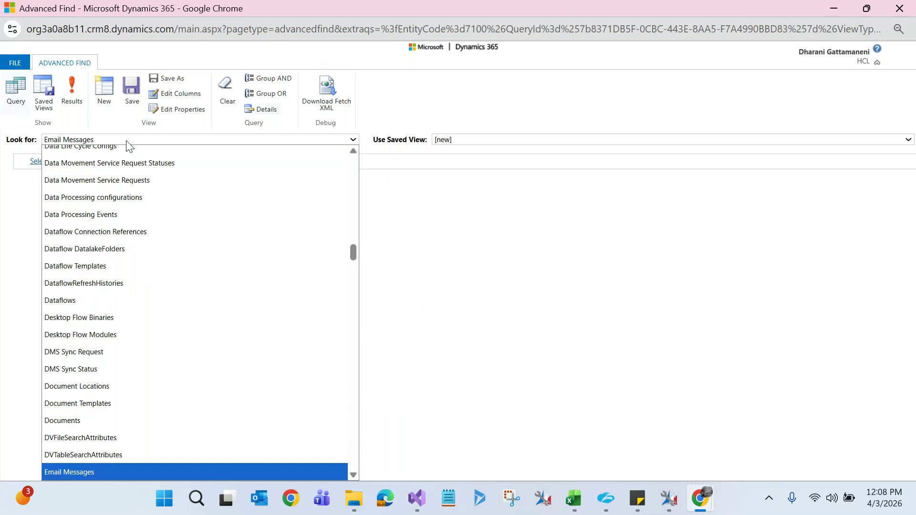
{"action": "type", "text": "emp"}
{"action": "key", "text": "Return"}
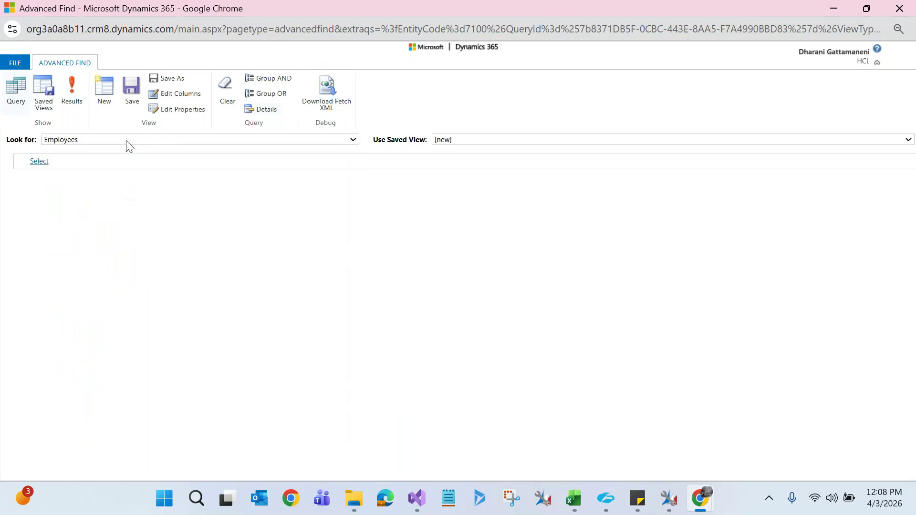
{"action": "left_click", "coordinate": [76, 105]}
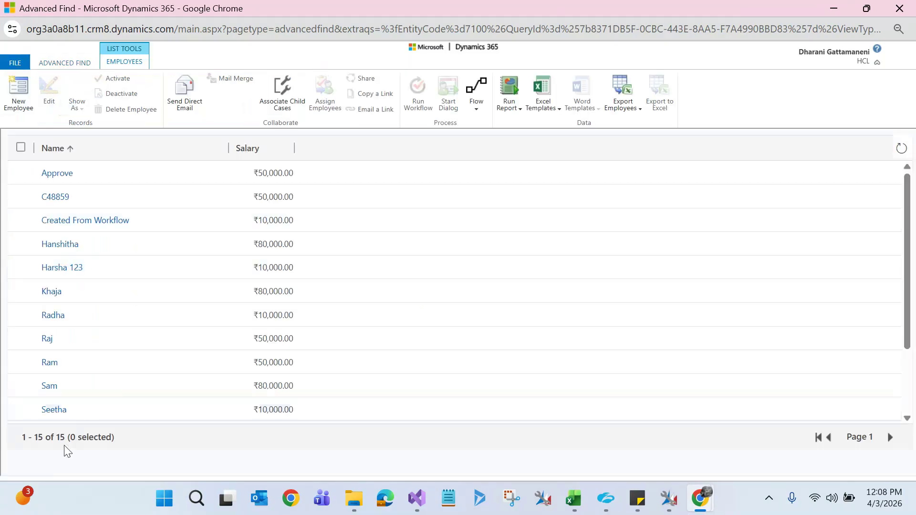
{"action": "left_click", "coordinate": [190, 365]}
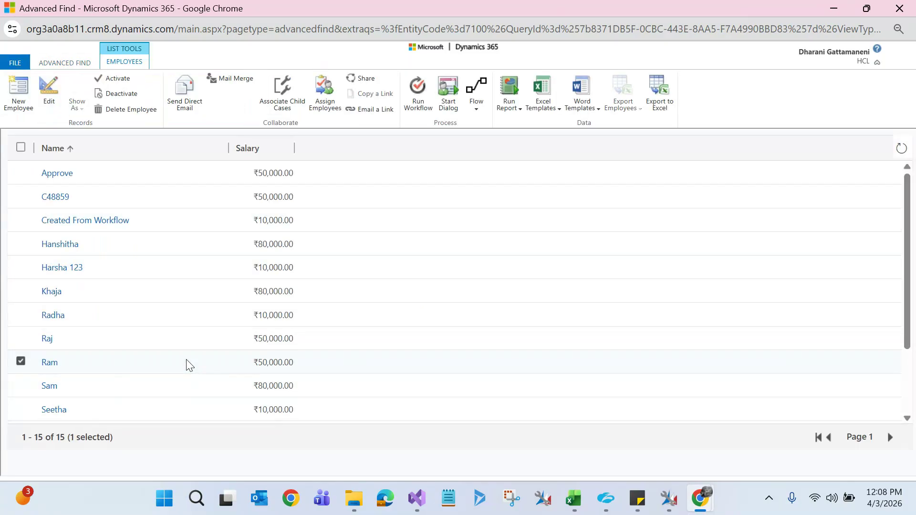
{"action": "left_click", "coordinate": [21, 362]}
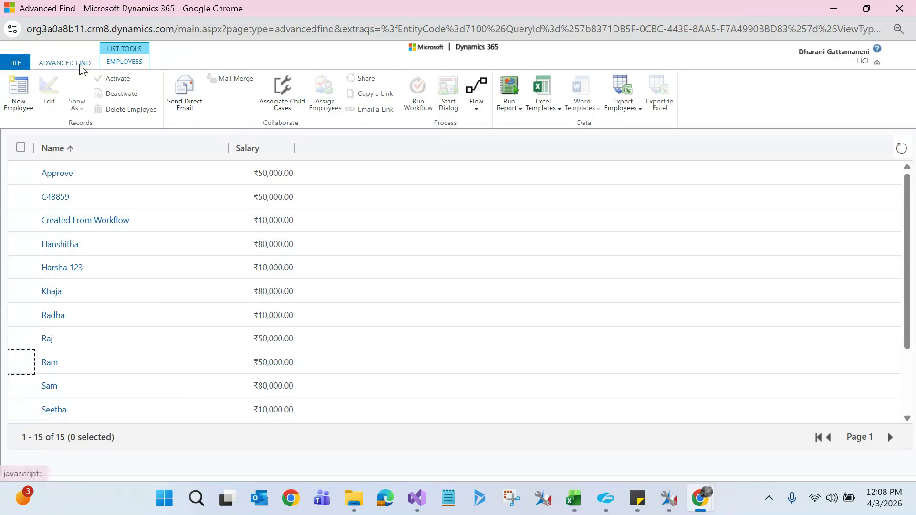
- Filter the Employees query to Company Equals HCL and run it
{"action": "left_click", "coordinate": [64, 63]}
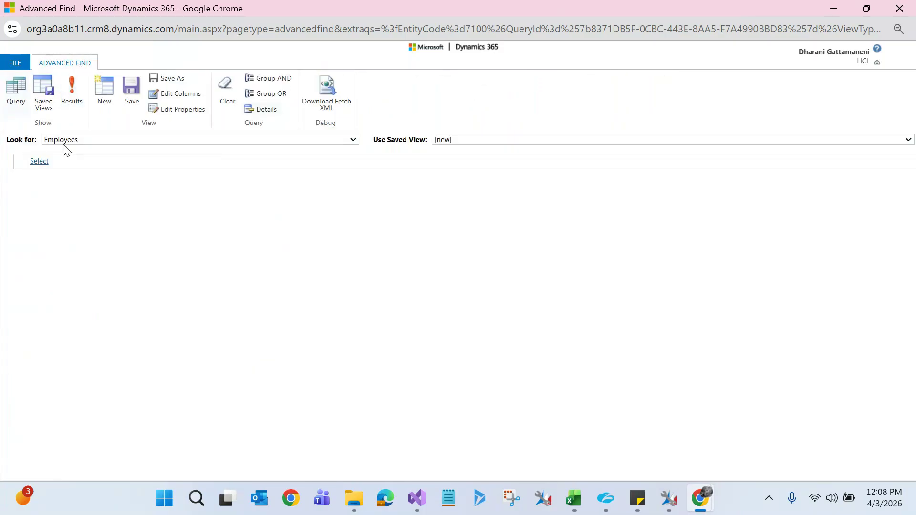
{"action": "left_click", "coordinate": [50, 161]}
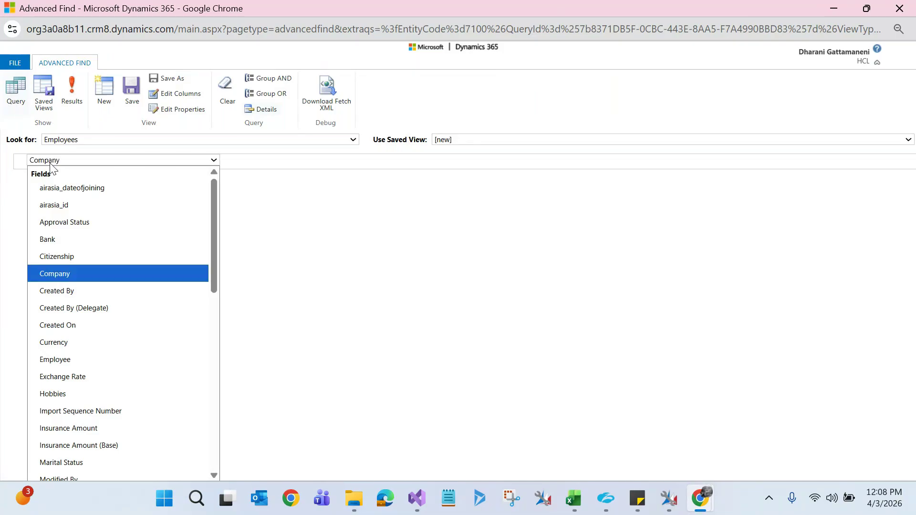
{"action": "left_click", "coordinate": [50, 163]}
{"action": "left_click", "coordinate": [253, 160]}
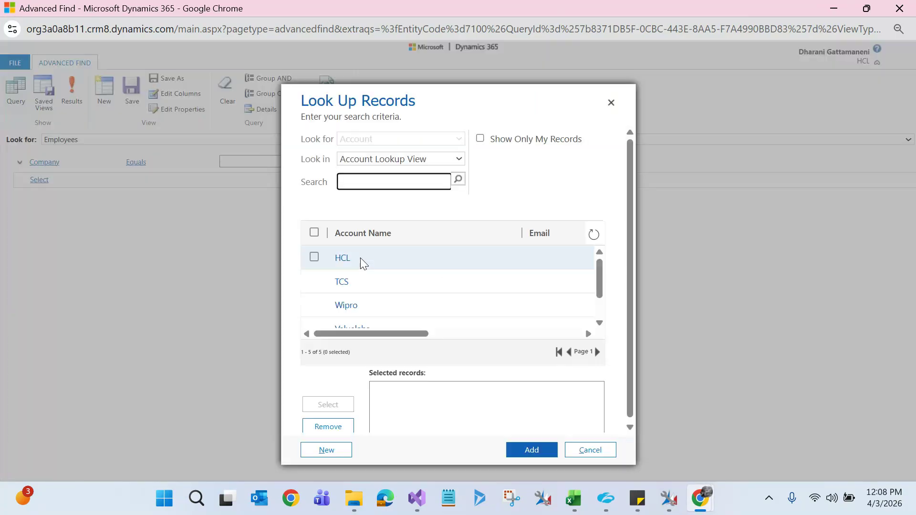
{"action": "left_click", "coordinate": [388, 265]}
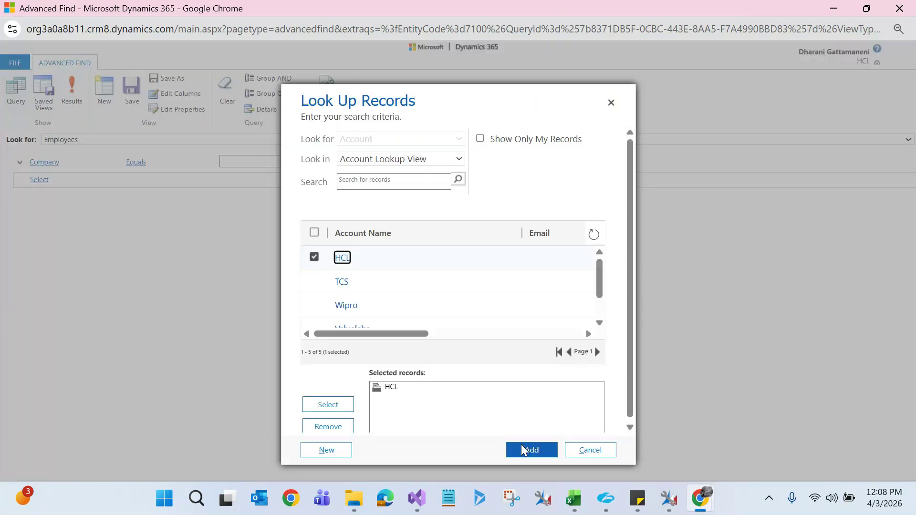
{"action": "left_click", "coordinate": [532, 451]}
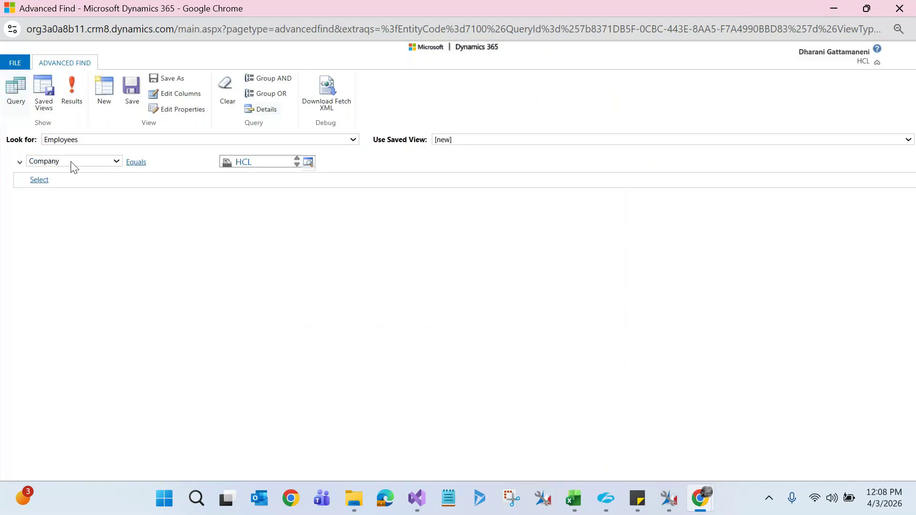
{"action": "left_click", "coordinate": [69, 87]}
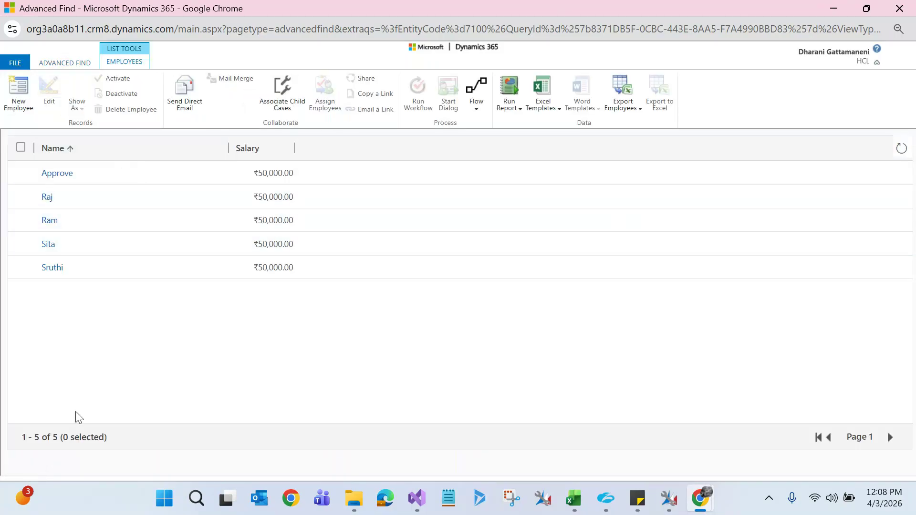
- Download the query's Fetch XML and open FetchXML (2).xml from the Downloads folder in a maximized Notepad window
{"action": "left_click", "coordinate": [54, 63]}
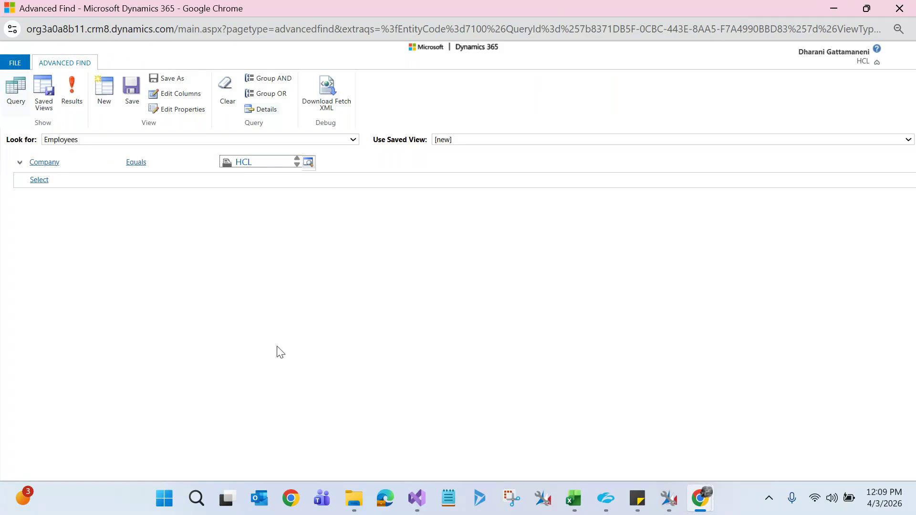
{"action": "left_click", "coordinate": [322, 96]}
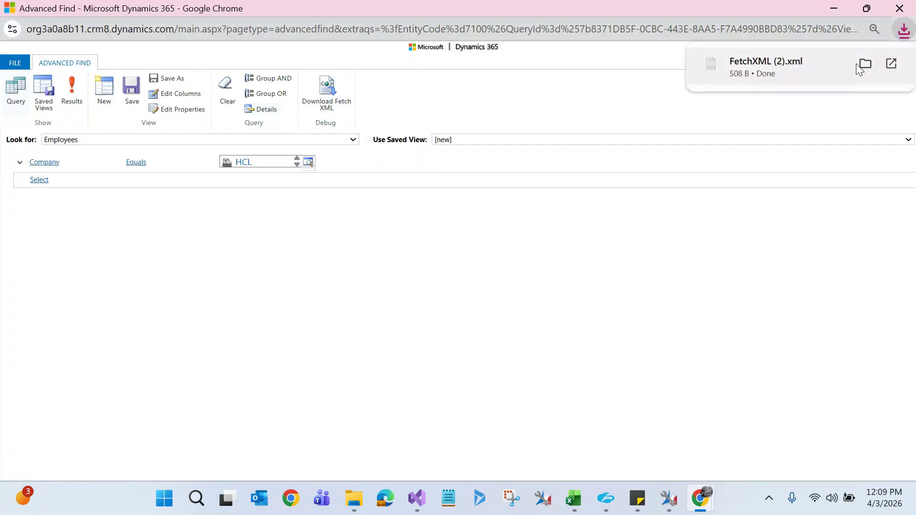
{"action": "left_click", "coordinate": [862, 64]}
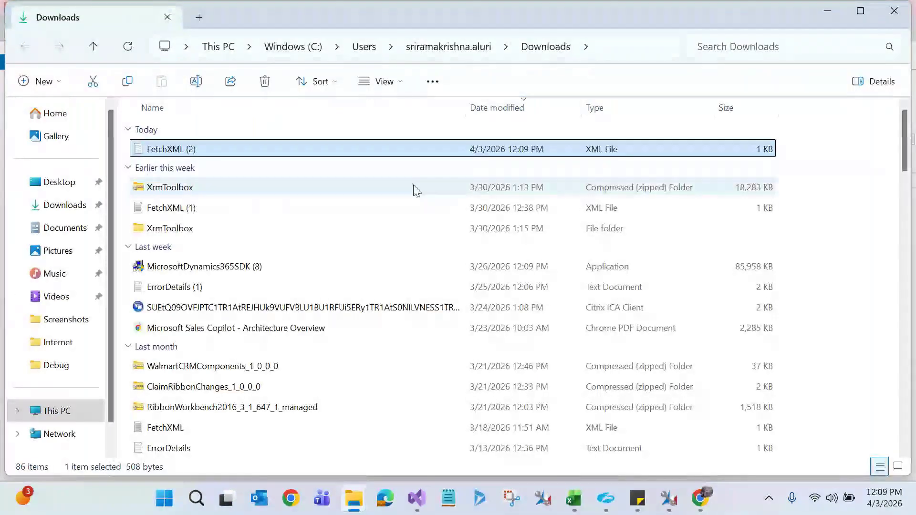
{"action": "double_click", "coordinate": [385, 156]}
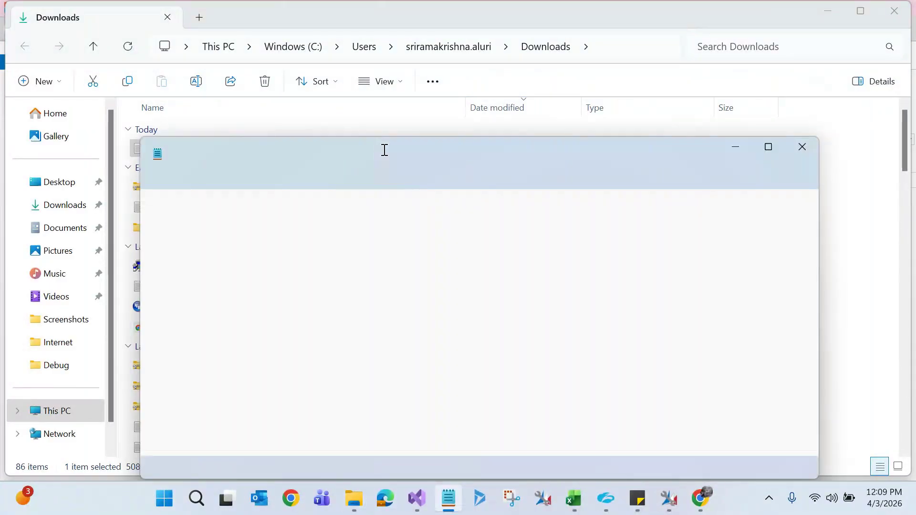
{"action": "left_click", "coordinate": [772, 148]}
- Remove the uiname and uitype attributes from the airasia_company condition in the downloaded Fetch XML
{"action": "left_click_drag", "start_coordinate": [119, 77], "coordinate": [171, 77]}
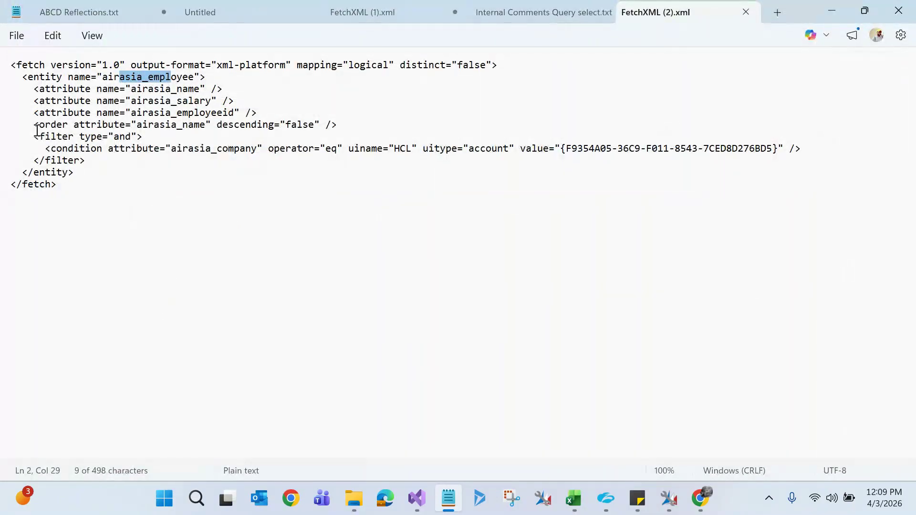
{"action": "left_click_drag", "start_coordinate": [37, 132], "coordinate": [89, 161]}
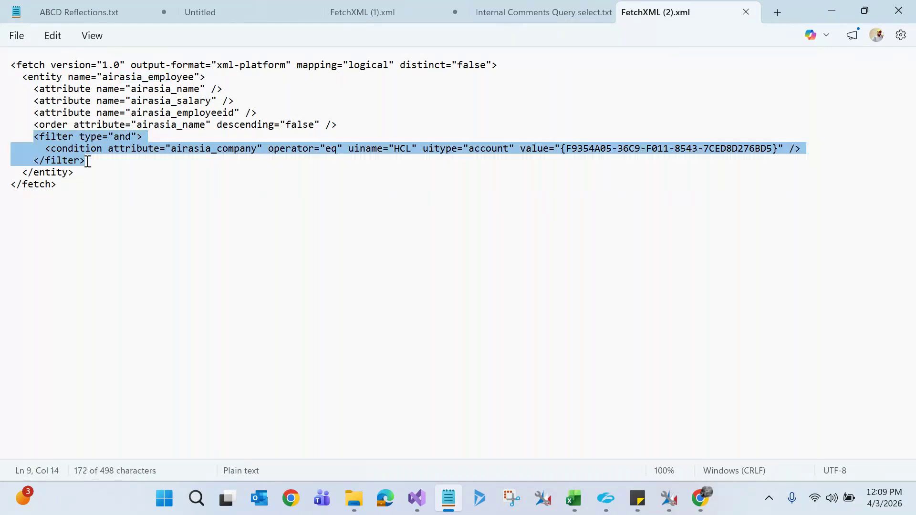
{"action": "left_click", "coordinate": [89, 161]}
{"action": "double_click", "coordinate": [231, 148]}
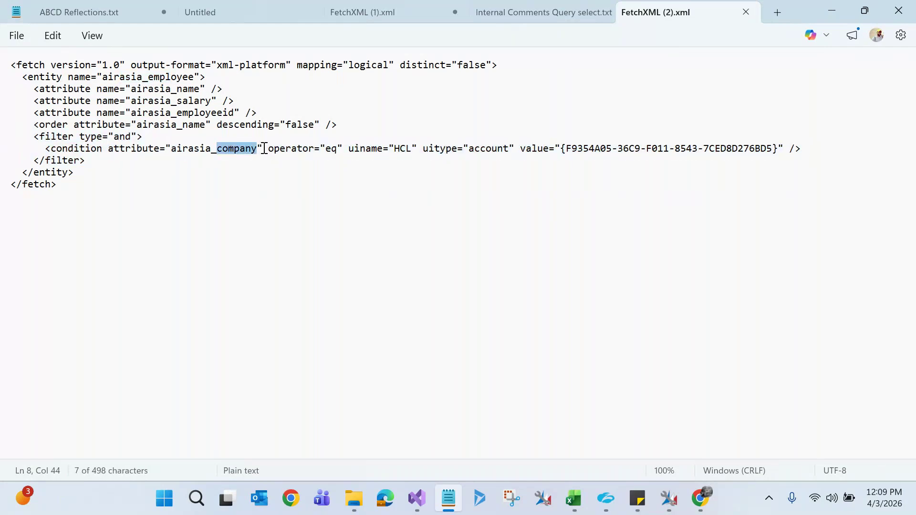
{"action": "double_click", "coordinate": [331, 148]}
{"action": "left_click", "coordinate": [350, 148]}
{"action": "left_click_drag", "start_coordinate": [350, 148], "coordinate": [520, 146]}
{"action": "key", "text": "Delete"}
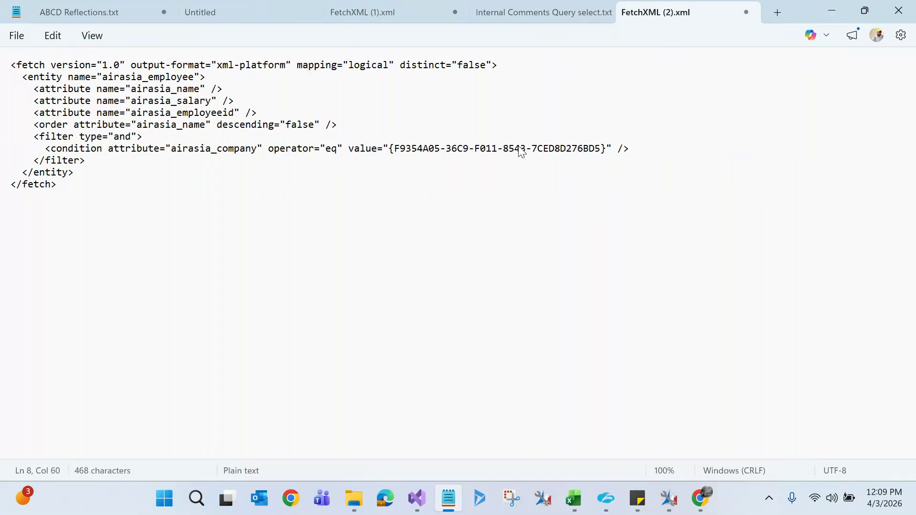
- Copy the entire edited Fetch XML and paste it as the Fetch Xml Query of the flow's List rows action
{"action": "double_click", "coordinate": [238, 149]}
{"action": "left_click_drag", "start_coordinate": [336, 146], "coordinate": [603, 149]}
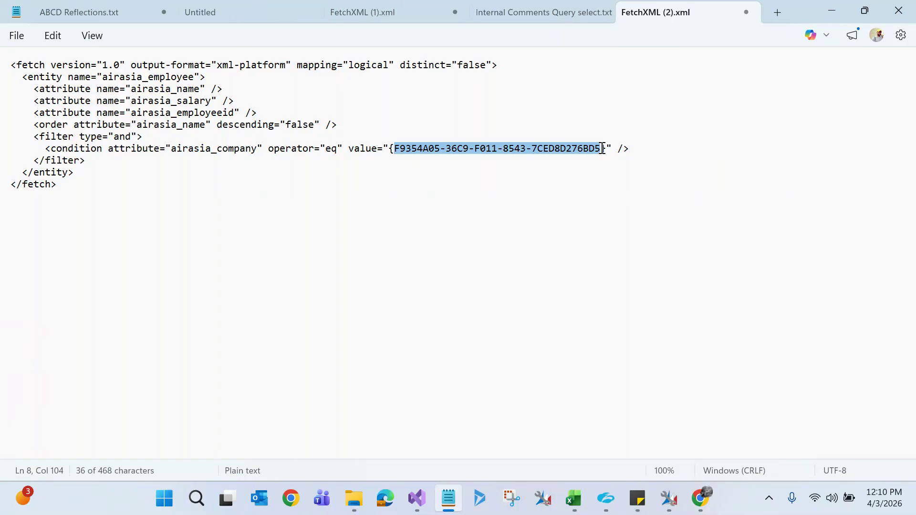
{"action": "left_click", "coordinate": [310, 220]}
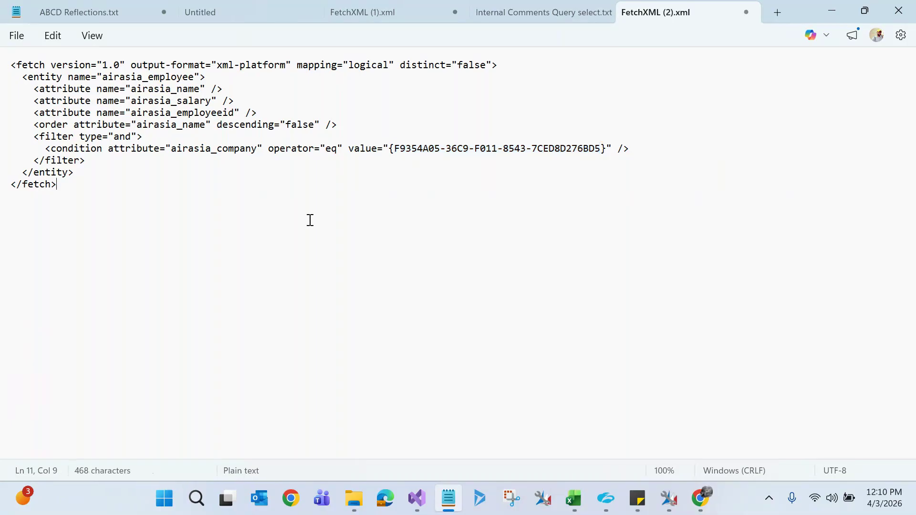
{"action": "key", "text": "ctrl+a"}
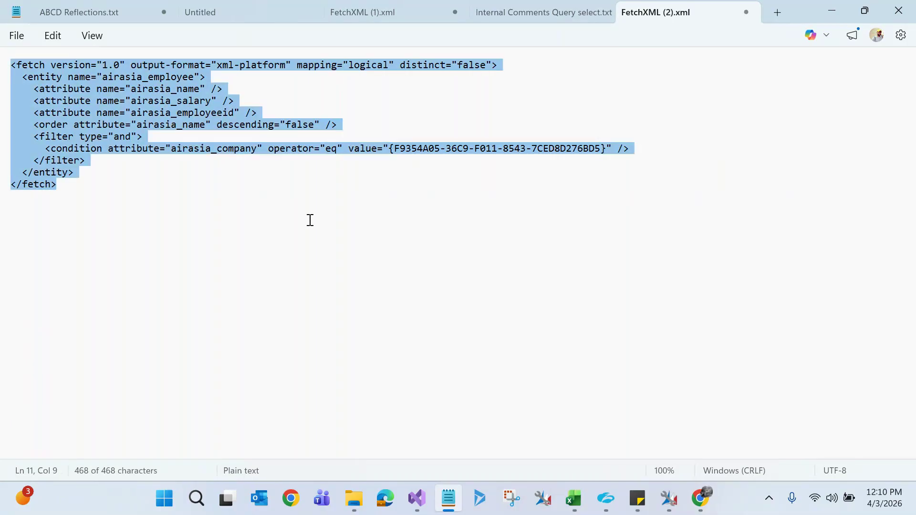
{"action": "key", "text": "alt+Tab"}
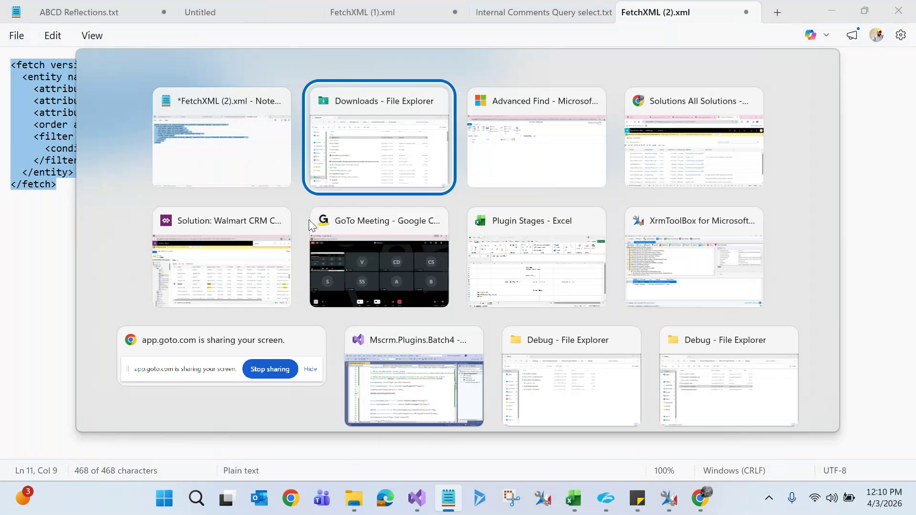
{"action": "key", "text": "alt+Tab"}
{"action": "key", "text": "alt+Tab"}
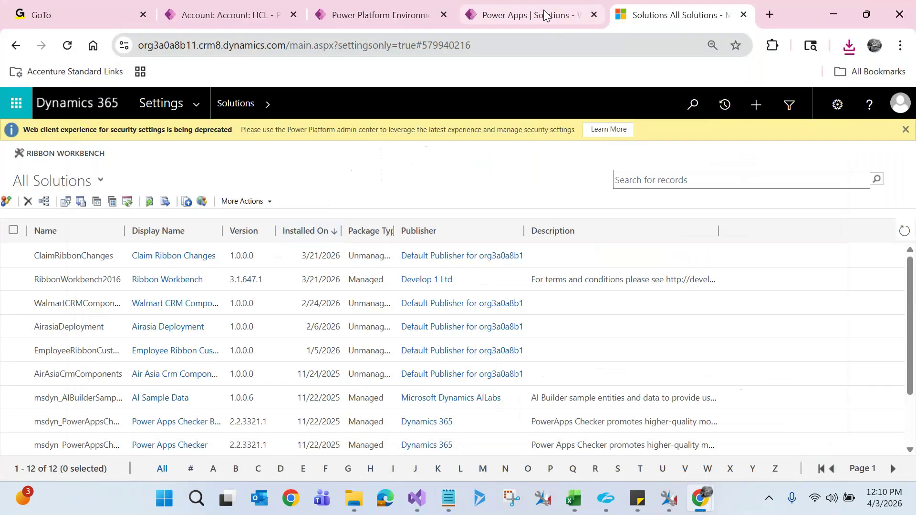
{"action": "left_click", "coordinate": [544, 14]}
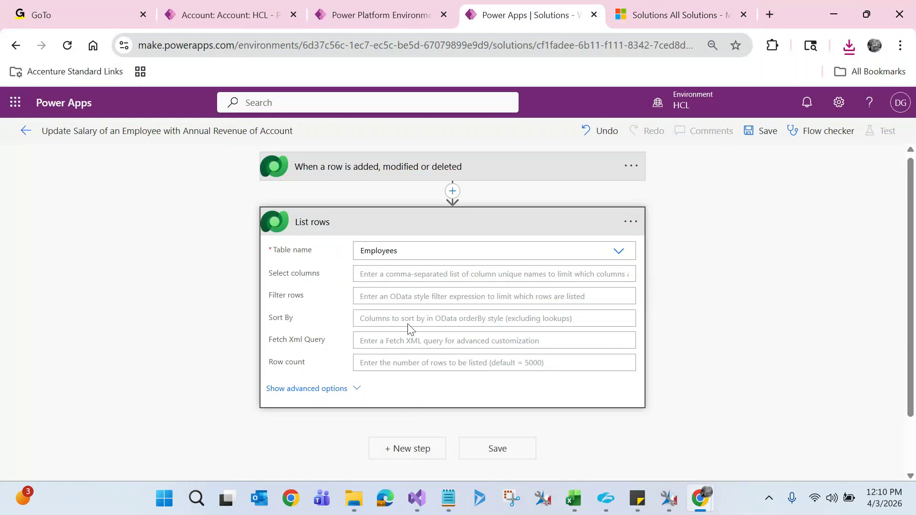
{"action": "left_click", "coordinate": [387, 342]}
{"action": "key", "text": "ctrl+v"}
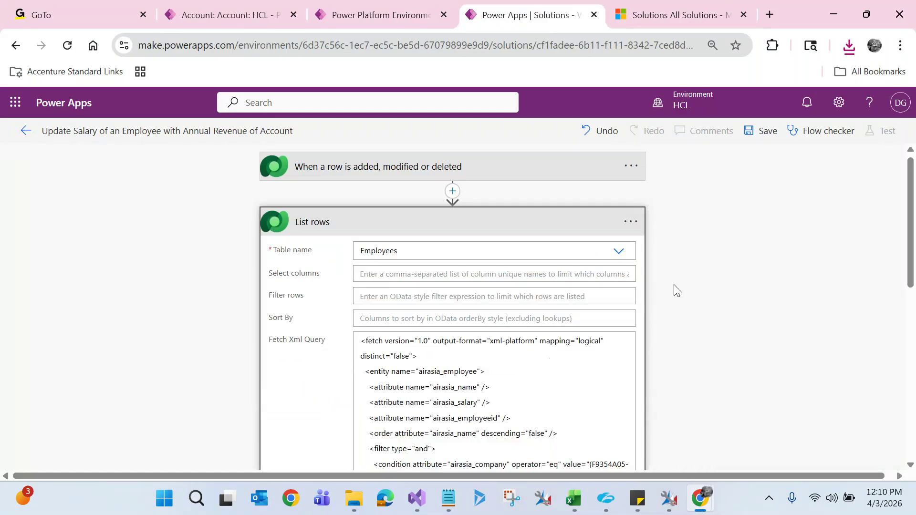
- Delete the hard-coded account GUID between the braces in the airasia_company condition of the Fetch Xml Query
{"action": "left_click_drag", "start_coordinate": [911, 251], "coordinate": [911, 279]}
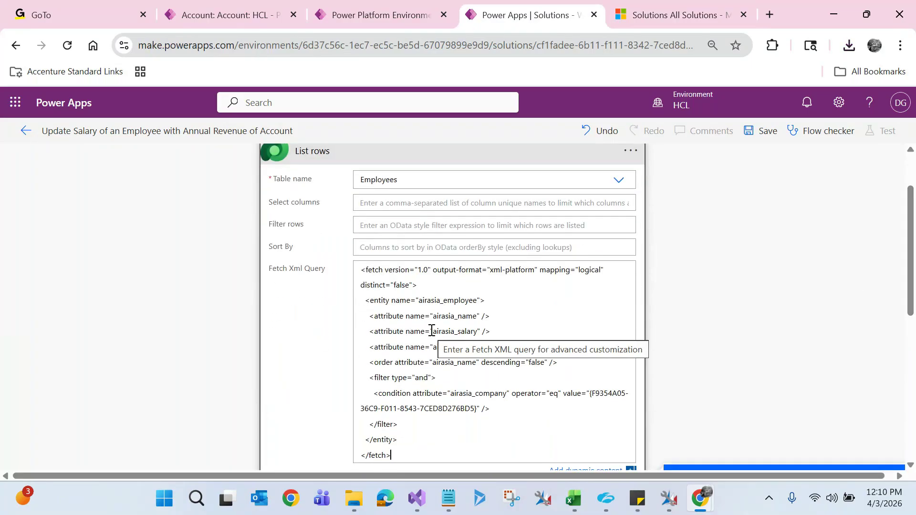
{"action": "double_click", "coordinate": [491, 396]}
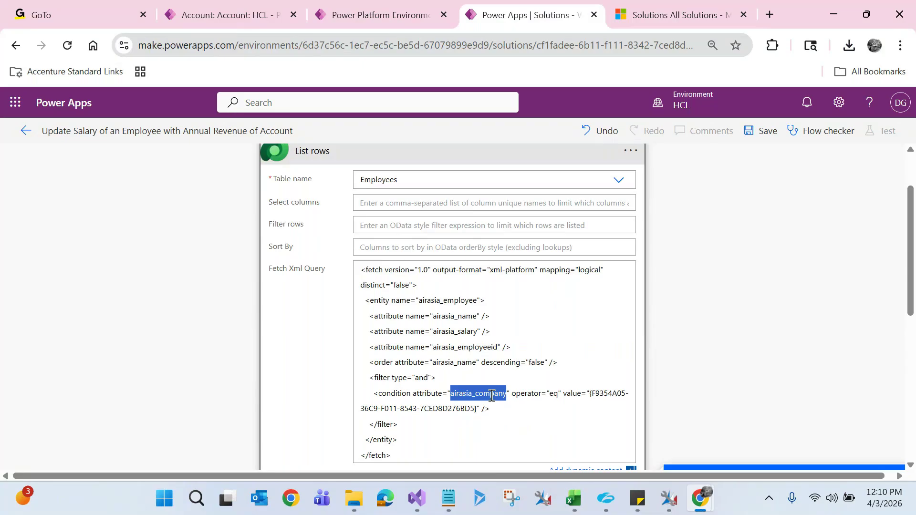
{"action": "double_click", "coordinate": [552, 395]}
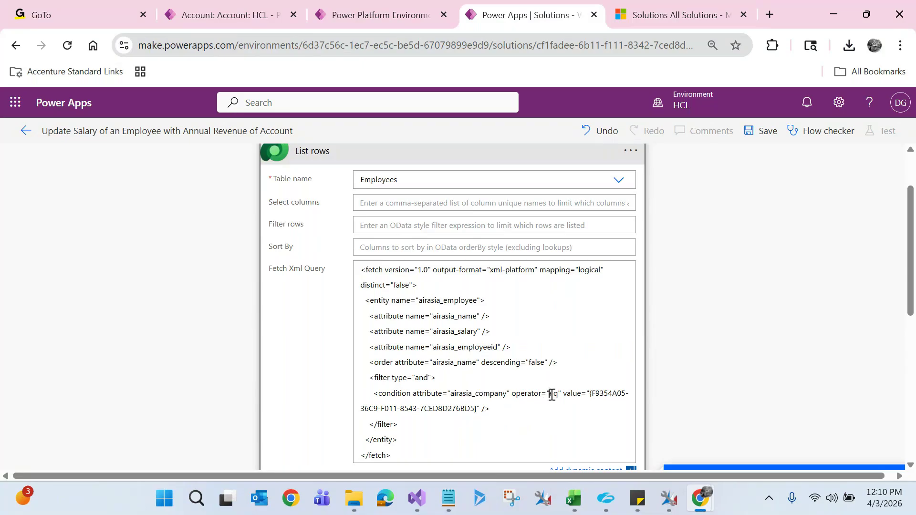
{"action": "double_click", "coordinate": [600, 394]}
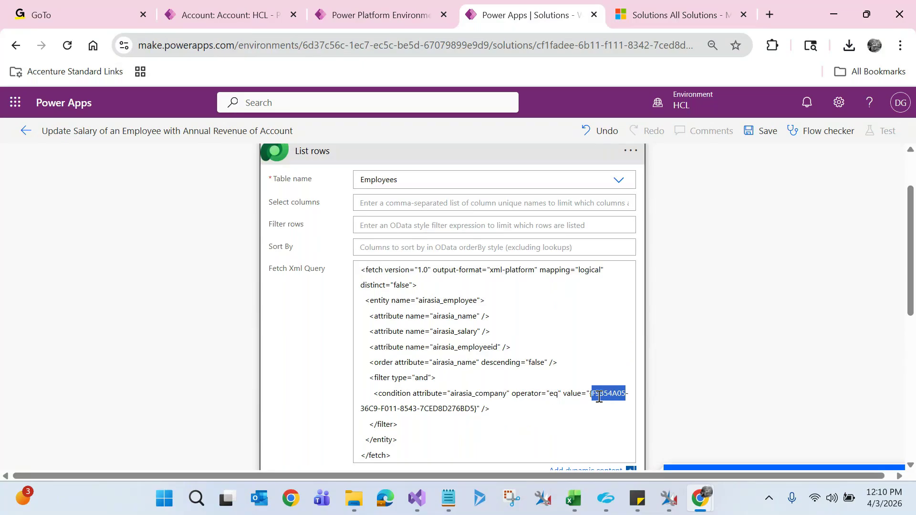
{"action": "left_click", "coordinate": [580, 409]}
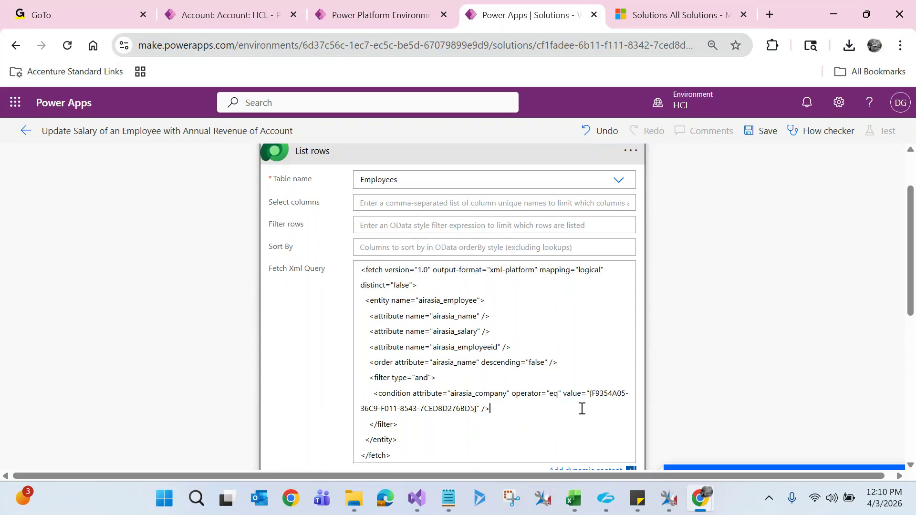
{"action": "left_click_drag", "start_coordinate": [592, 393], "coordinate": [473, 409]}
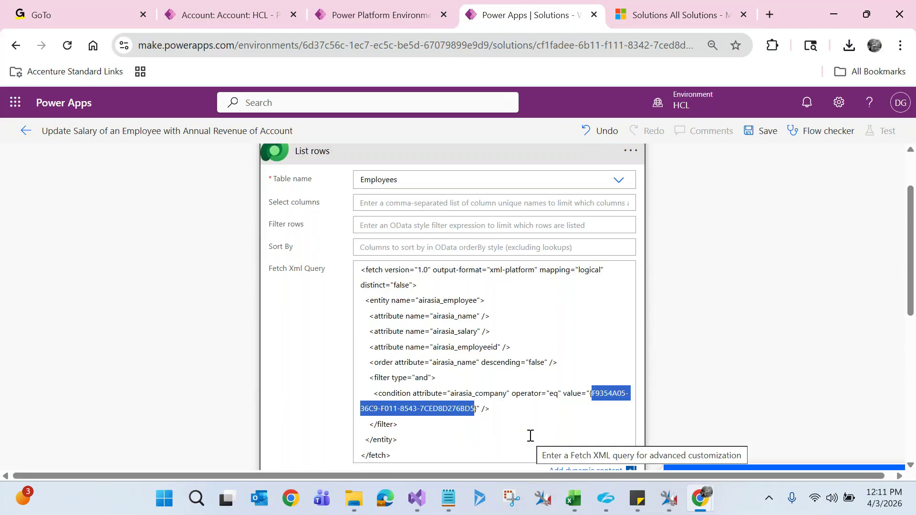
{"action": "key", "text": "BackSpace"}
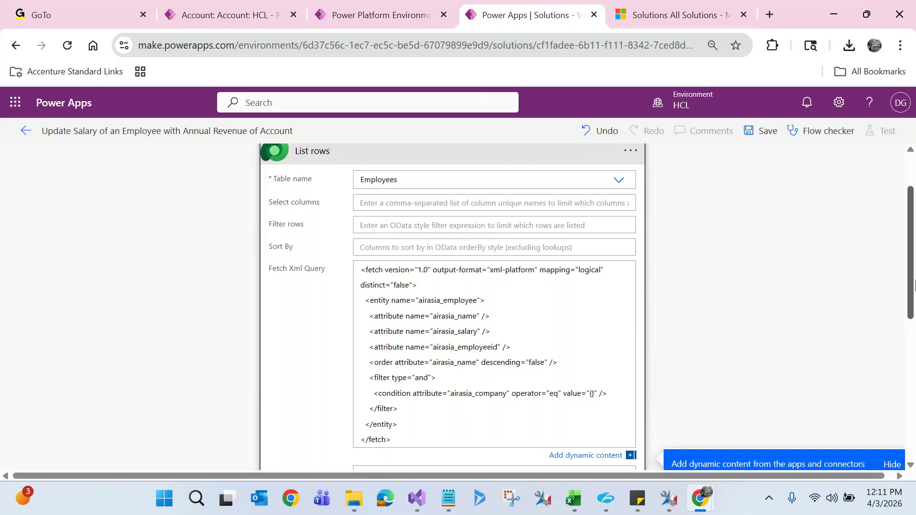
- Compare the HCL account's annual revenue and related employees with the expanded settings of the flow's row-modified trigger
{"action": "left_click_drag", "start_coordinate": [915, 231], "coordinate": [915, 201]}
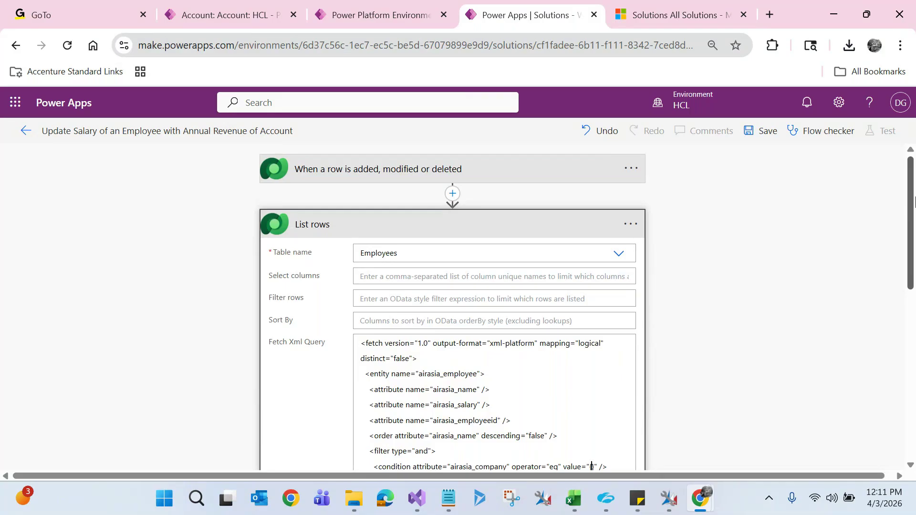
{"action": "left_click", "coordinate": [193, 7]}
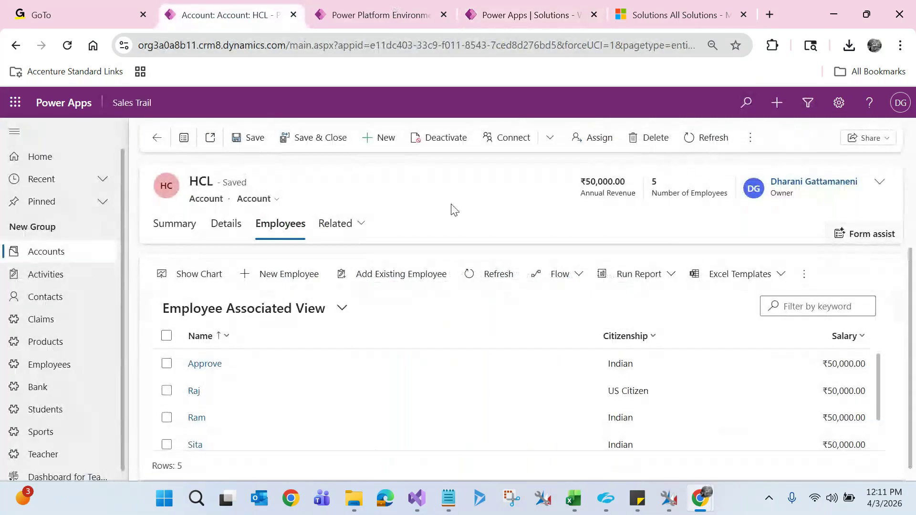
{"action": "left_click", "coordinate": [535, 15]}
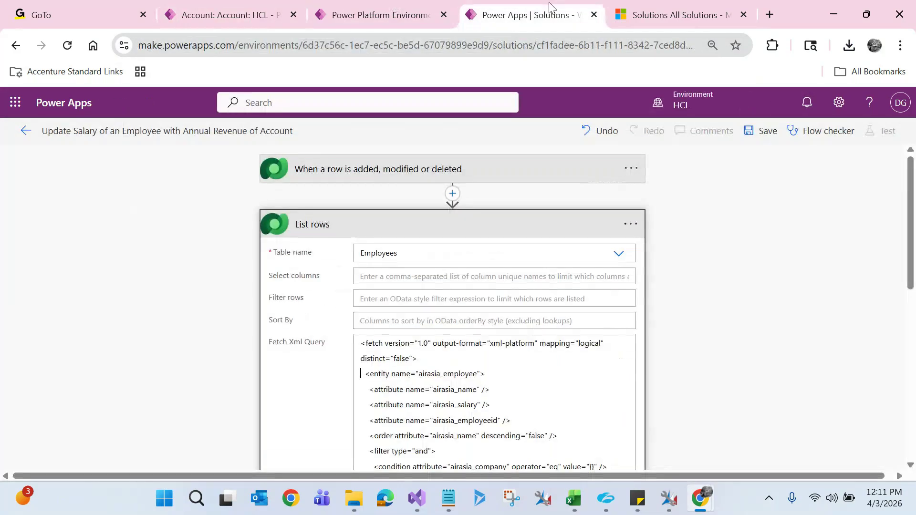
{"action": "left_click", "coordinate": [491, 167]}
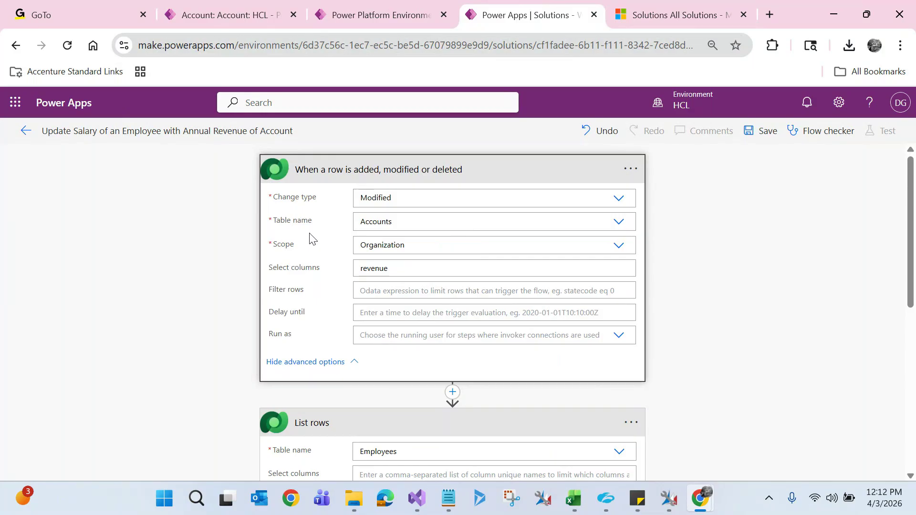
{"action": "left_click", "coordinate": [187, 6]}
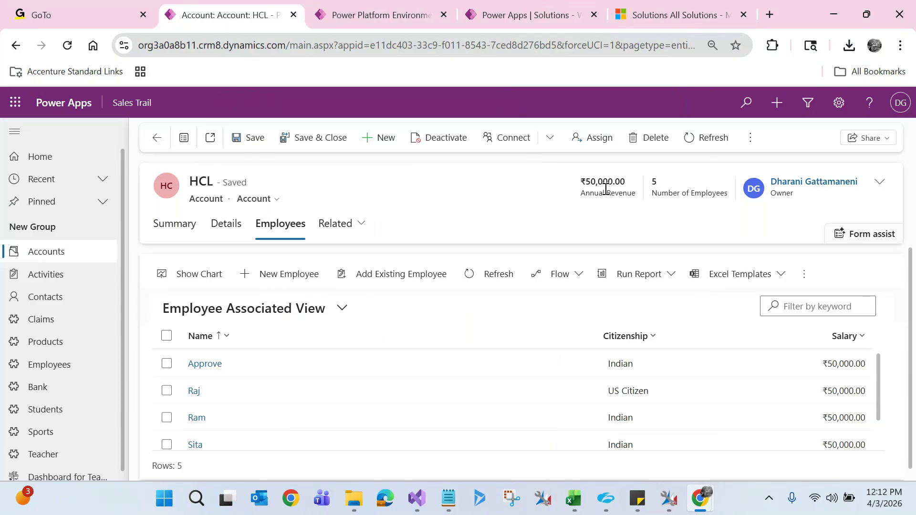
{"action": "left_click", "coordinate": [559, 11]}
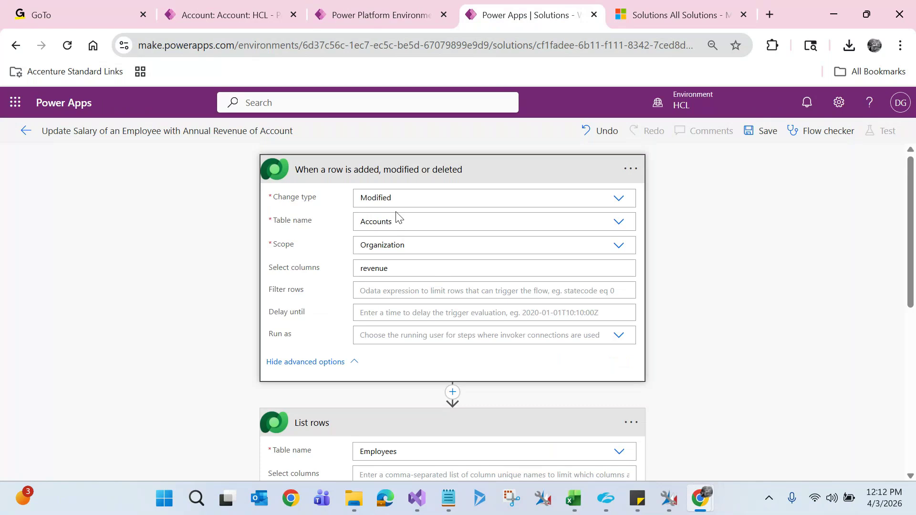
- Open the TCS account record from the accounts list to examine it, and return to the salary update flow
{"action": "left_click", "coordinate": [229, 15]}
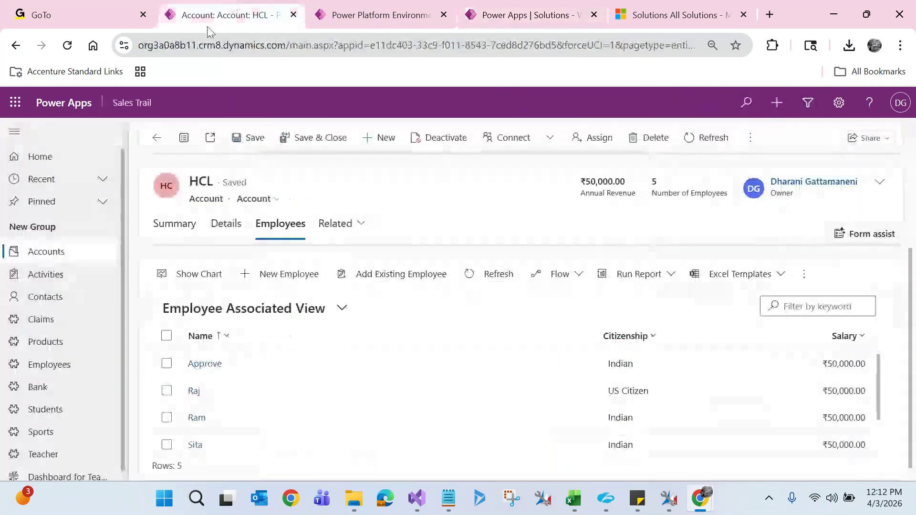
{"action": "left_click", "coordinate": [156, 139]}
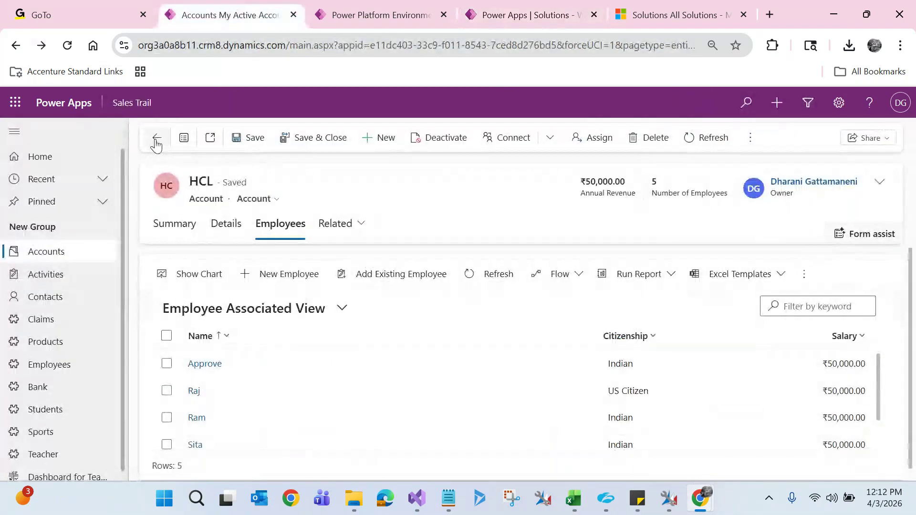
{"action": "left_click", "coordinate": [199, 296]}
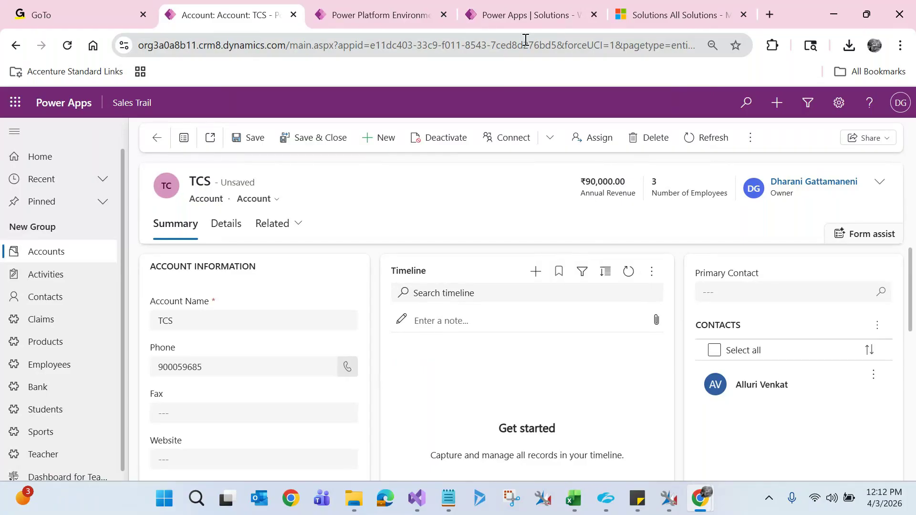
{"action": "left_click", "coordinate": [525, 15]}
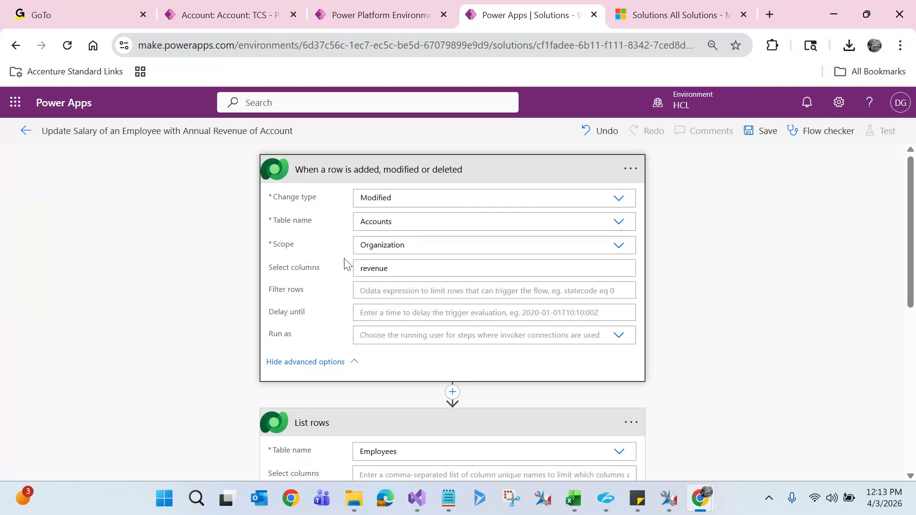
- Collapse the trigger and prepare to insert dynamic content inside the braces of the airasia_company condition in the List rows Fetch XML query
{"action": "left_click", "coordinate": [365, 171]}
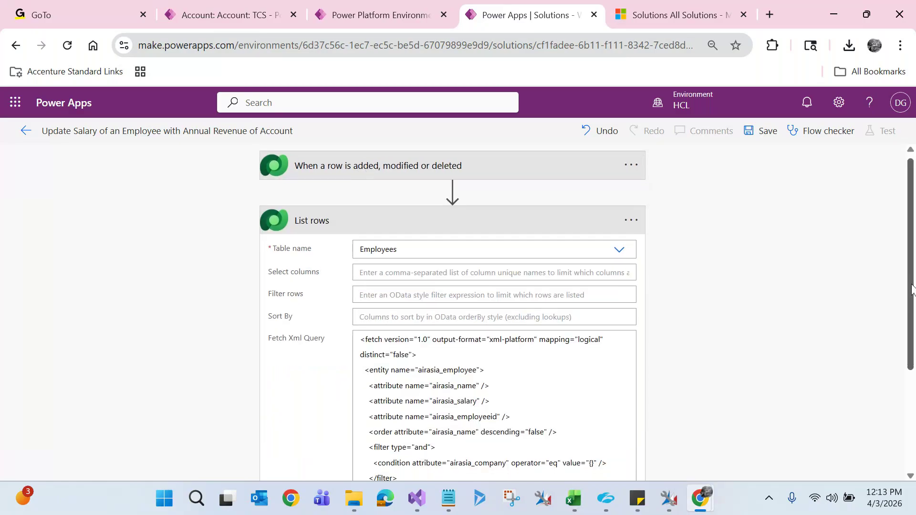
{"action": "scroll", "coordinate": [911, 288], "scroll_direction": "down", "scroll_amount": 2}
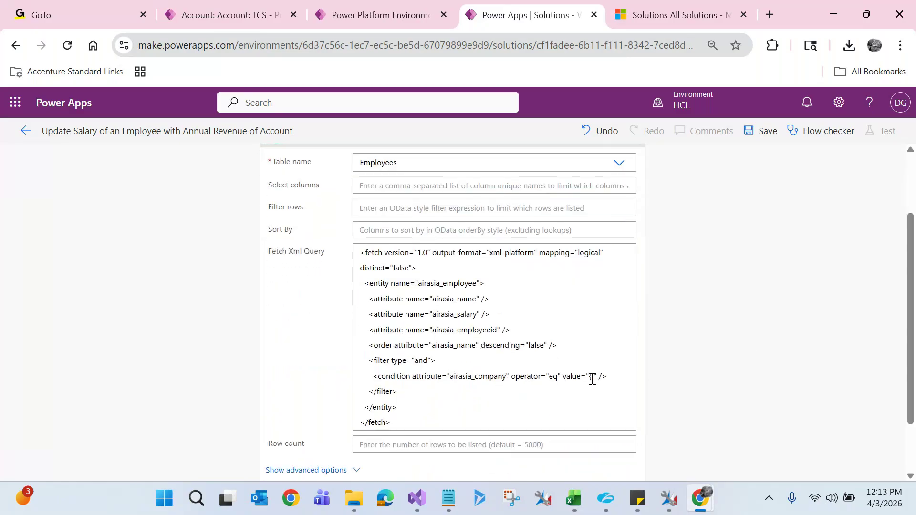
{"action": "left_click", "coordinate": [592, 377]}
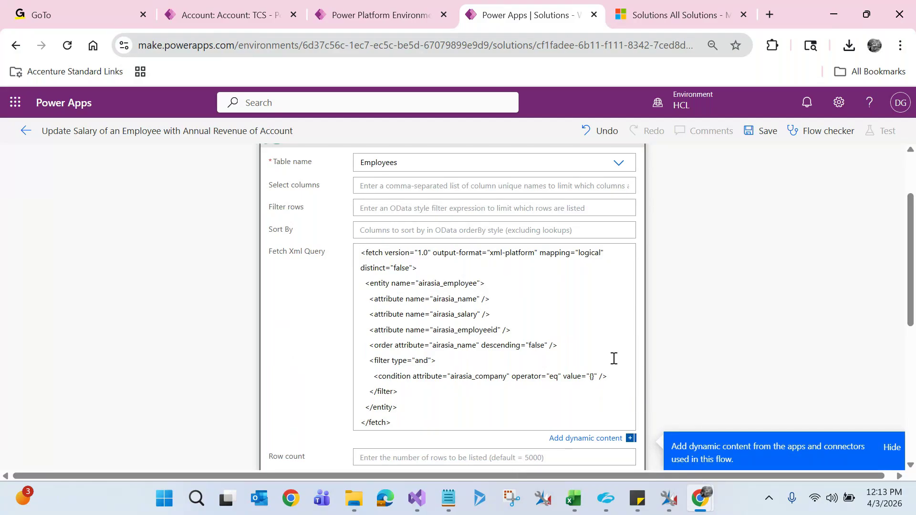
{"action": "scroll", "coordinate": [914, 268], "scroll_direction": "up", "scroll_amount": 3}
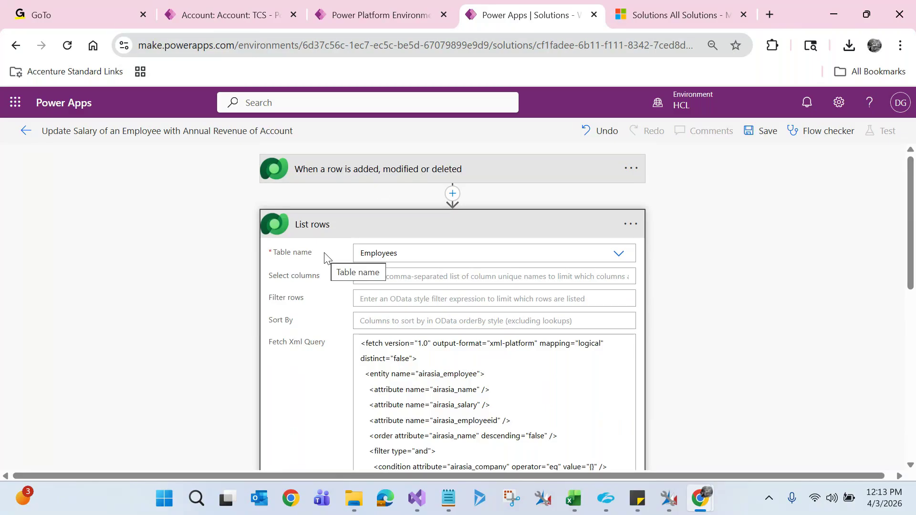
{"action": "left_click_drag", "start_coordinate": [909, 206], "coordinate": [909, 309]}
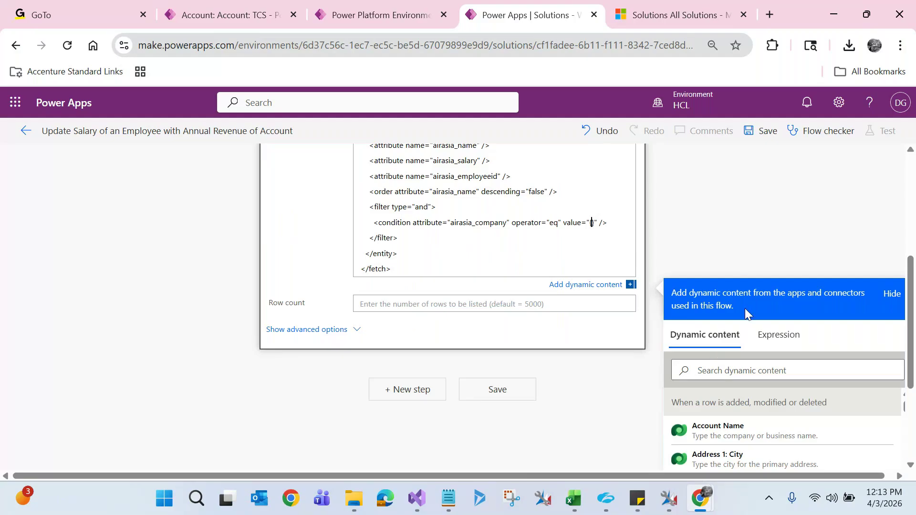
{"action": "scroll", "coordinate": [763, 341], "scroll_direction": "down", "scroll_amount": 1}
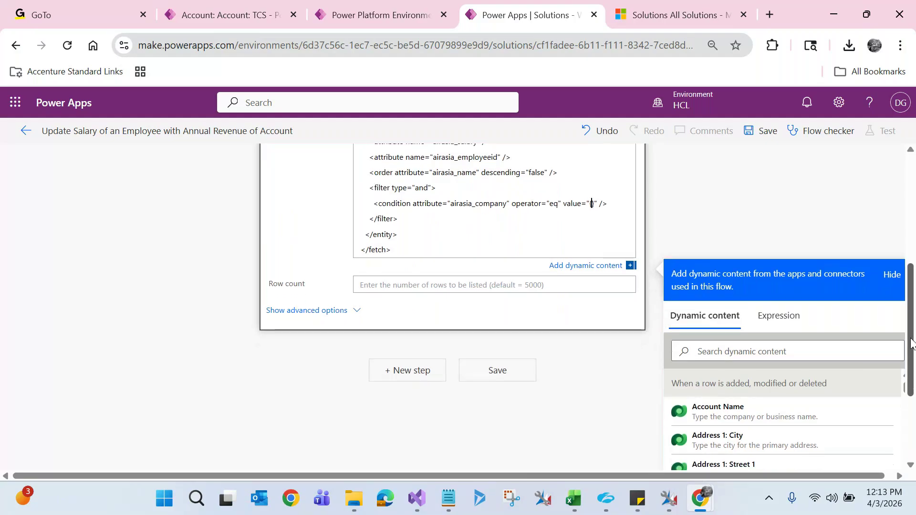
{"action": "left_click", "coordinate": [795, 346]}
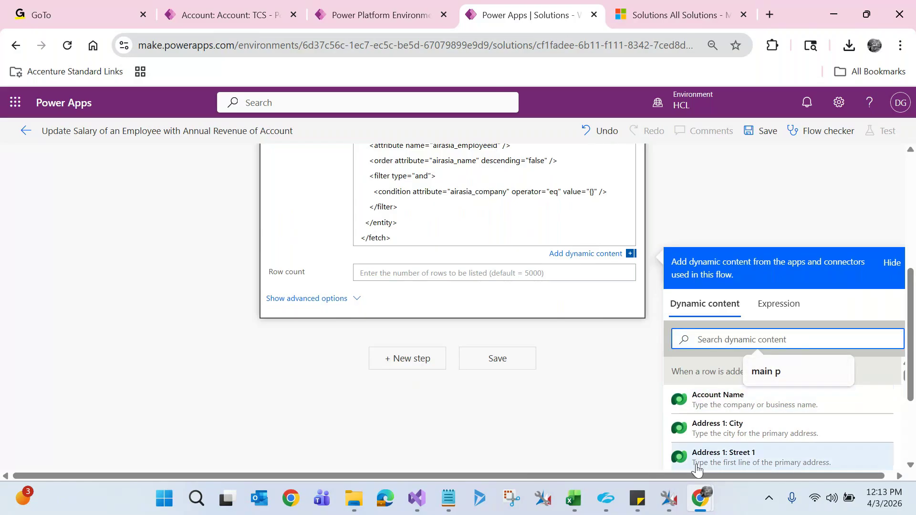
- Switch to the Walmart CRM Components solution, find accountid among the Account entity's fields and examine its type
{"action": "mouse_move", "coordinate": [700, 499]}
{"action": "left_click", "coordinate": [210, 429]}
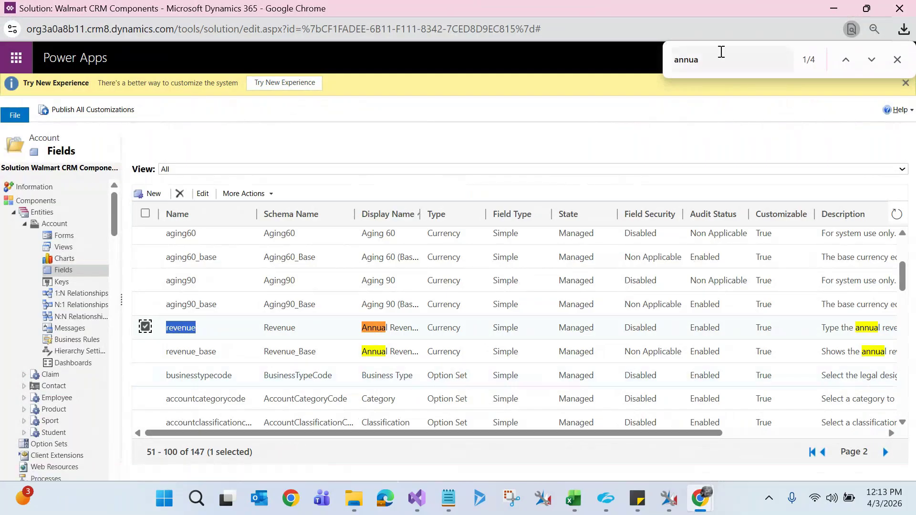
{"action": "left_click_drag", "start_coordinate": [722, 52], "coordinate": [561, 49]}
{"action": "type", "text": "a"}
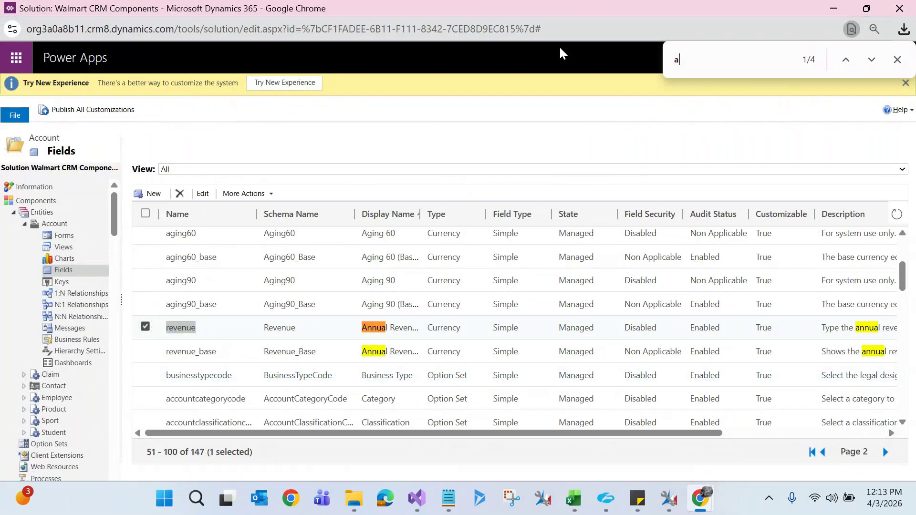
{"action": "type", "text": "ccounti"}
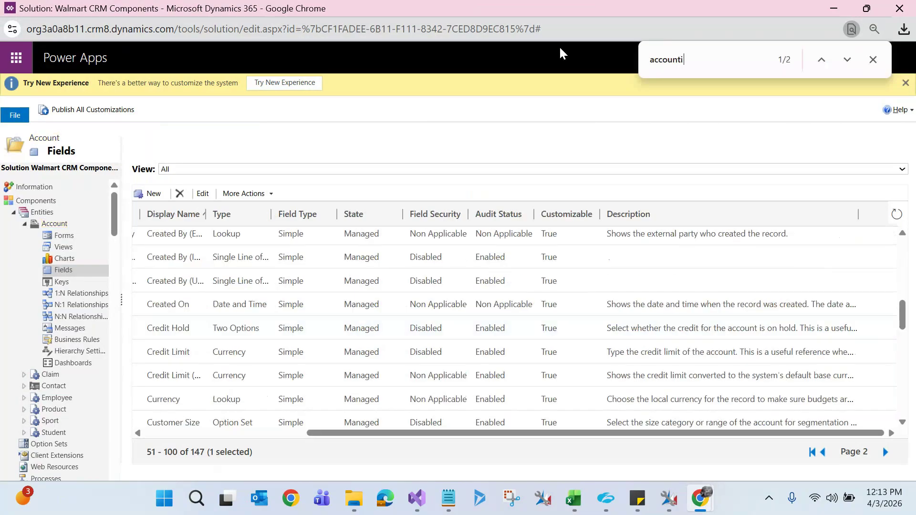
{"action": "type", "text": "d"}
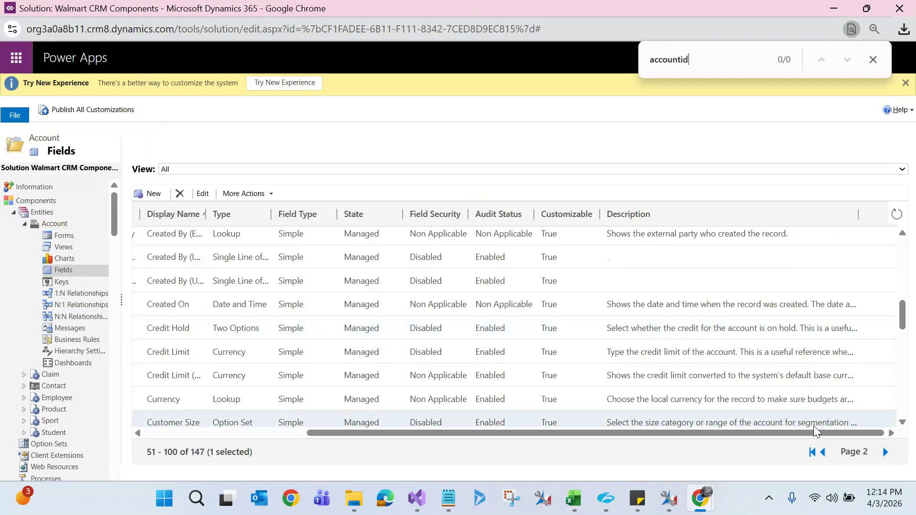
{"action": "left_click", "coordinate": [823, 452]}
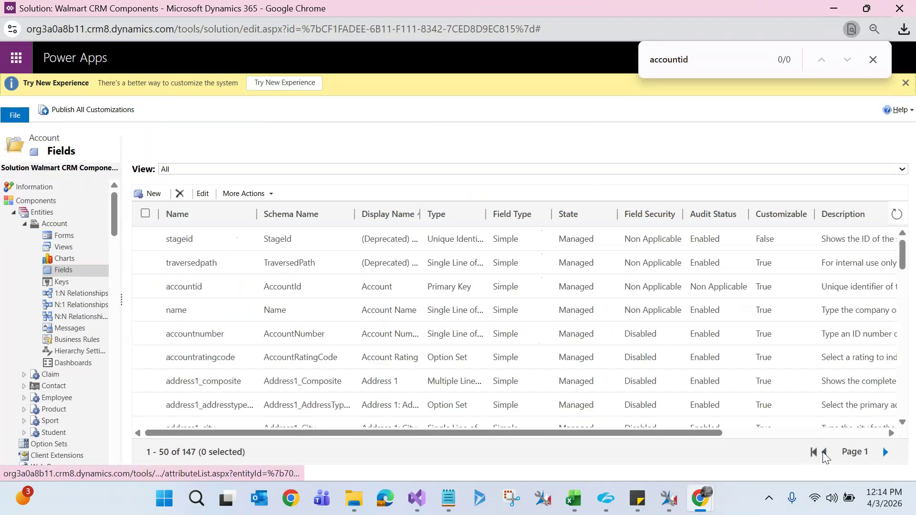
{"action": "left_click", "coordinate": [779, 295]}
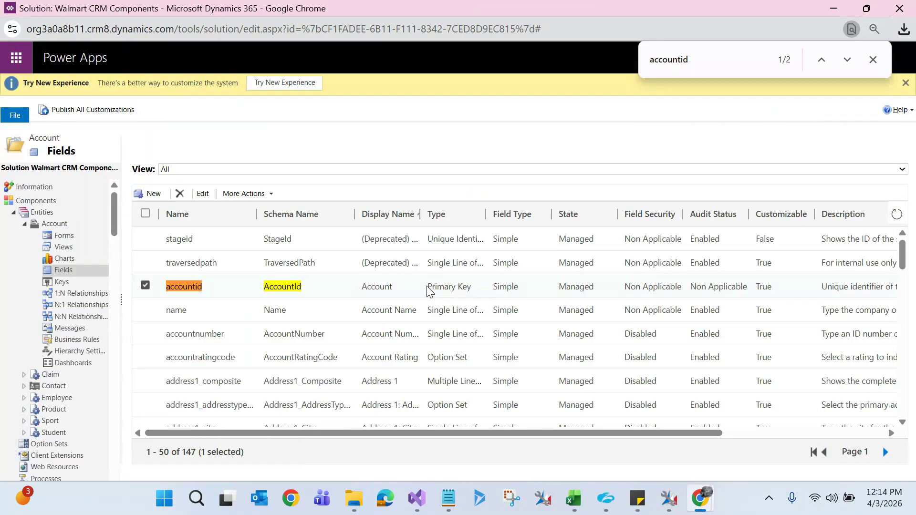
{"action": "left_click_drag", "start_coordinate": [471, 286], "coordinate": [428, 290]}
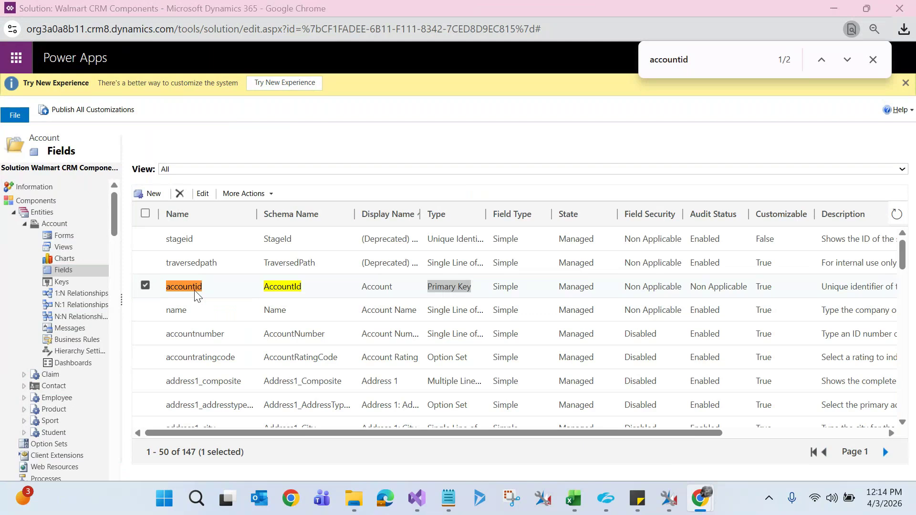
- Copy the accountid field name, search the flow's dynamic content for it, and shorten the search term to account
{"action": "key", "text": "alt+Tab"}
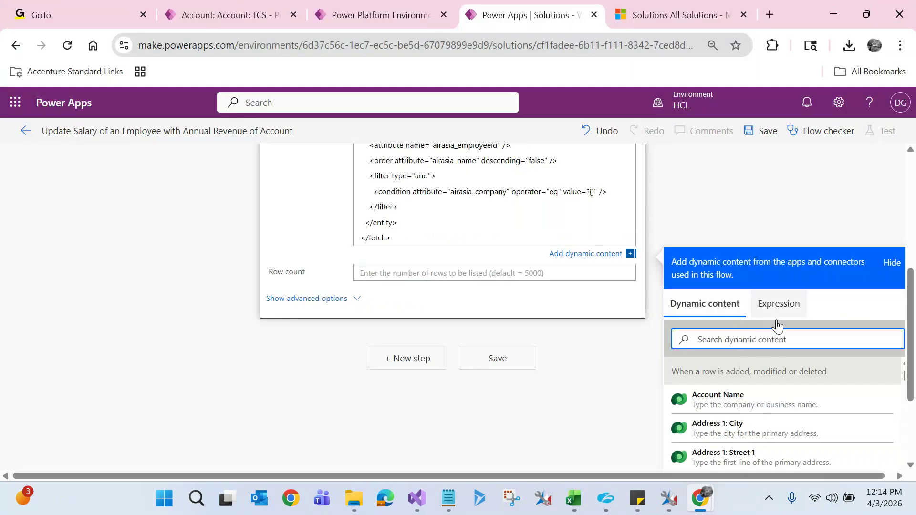
{"action": "key", "text": "alt+Tab"}
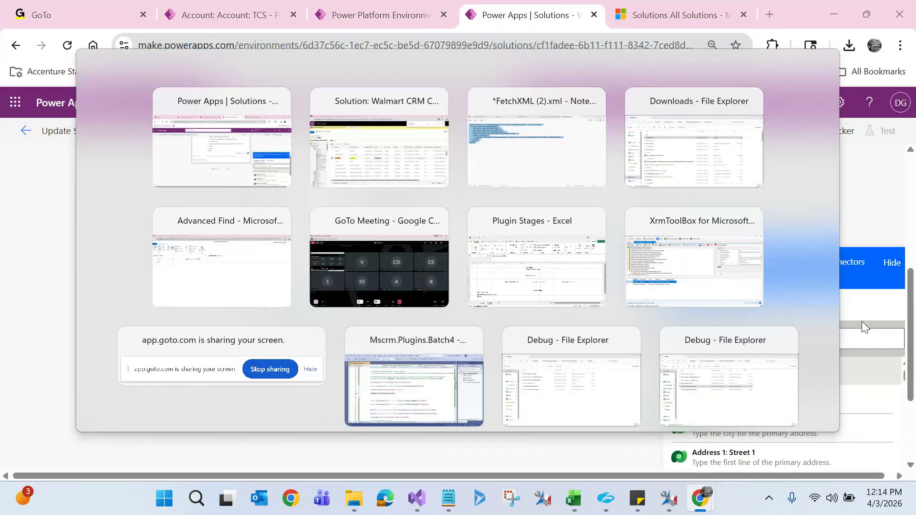
{"action": "key", "text": "alt+Tab"}
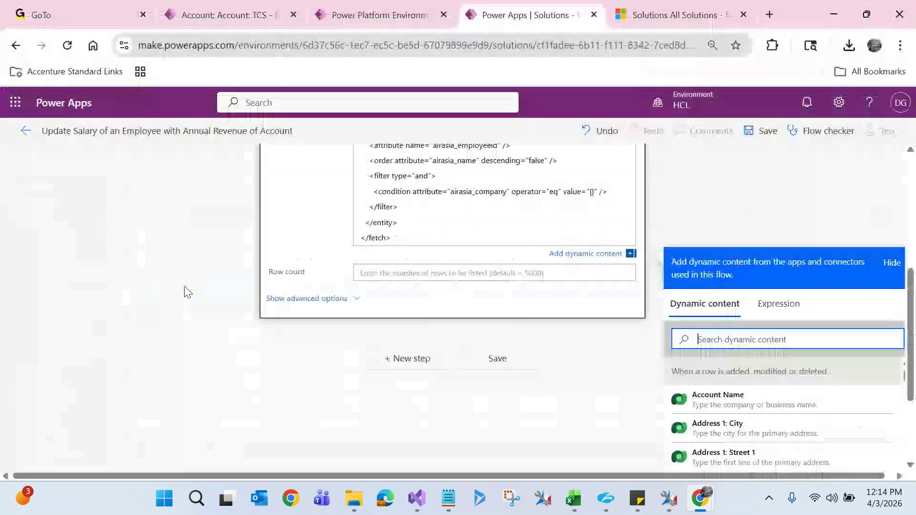
{"action": "key", "text": "alt+Tab"}
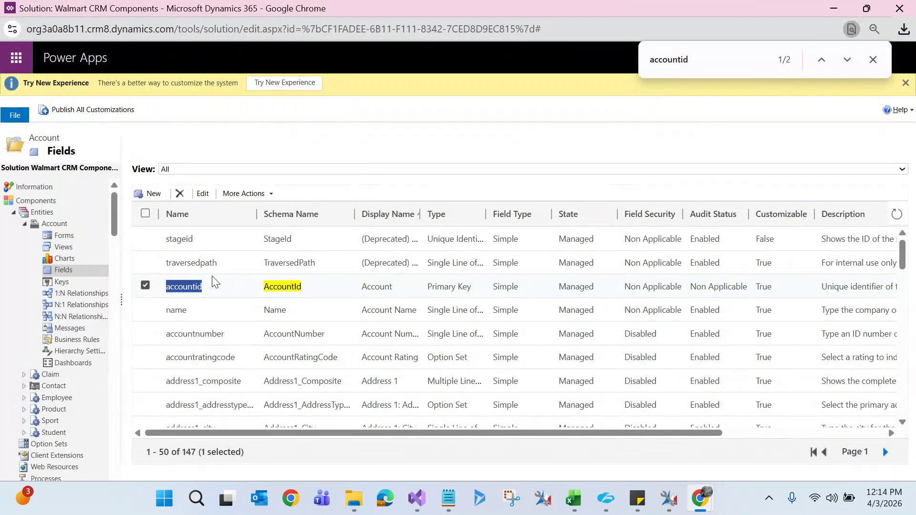
{"action": "key", "text": "alt+Tab"}
{"action": "type", "text": "accountid"}
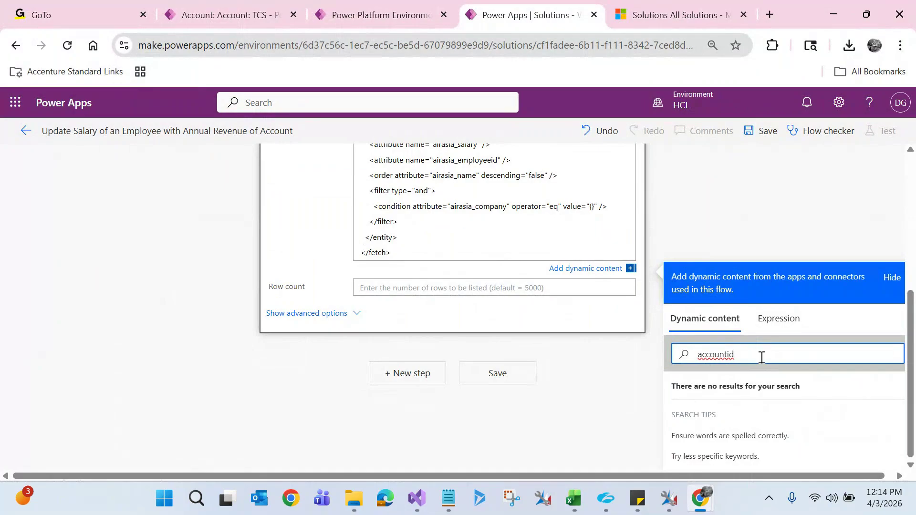
{"action": "key", "text": "BackSpace"}
{"action": "key", "text": "BackSpace"}
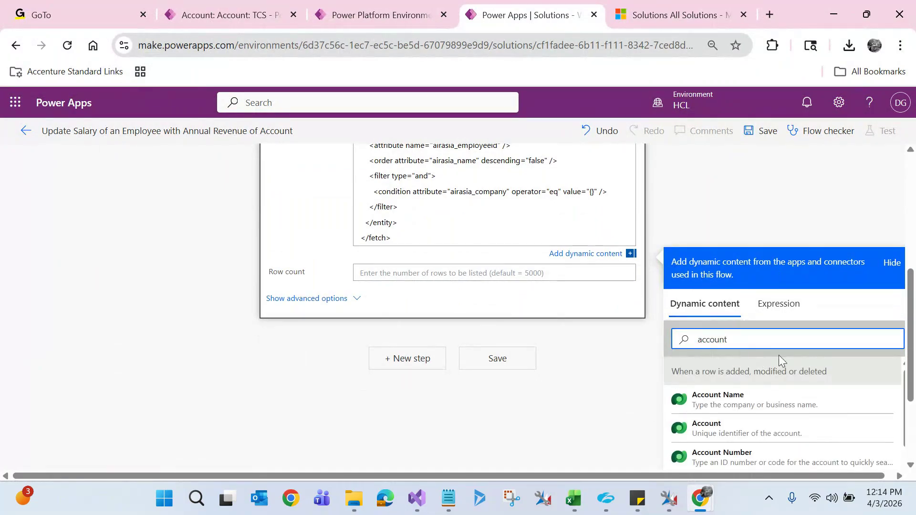
- Insert the trigger's Account unique identifier between the braces of the airasia_company condition value
{"action": "scroll", "coordinate": [812, 306], "scroll_direction": "down", "scroll_amount": 2}
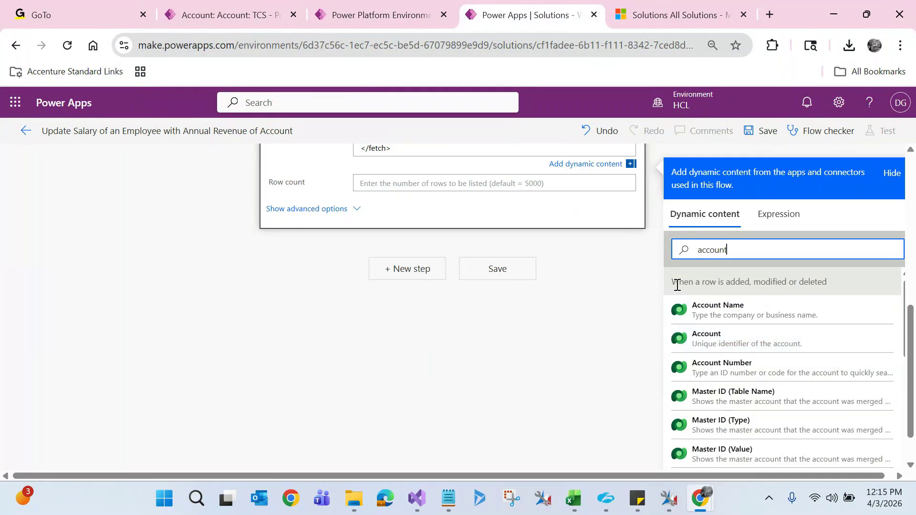
{"action": "left_click_drag", "start_coordinate": [671, 282], "coordinate": [797, 269]}
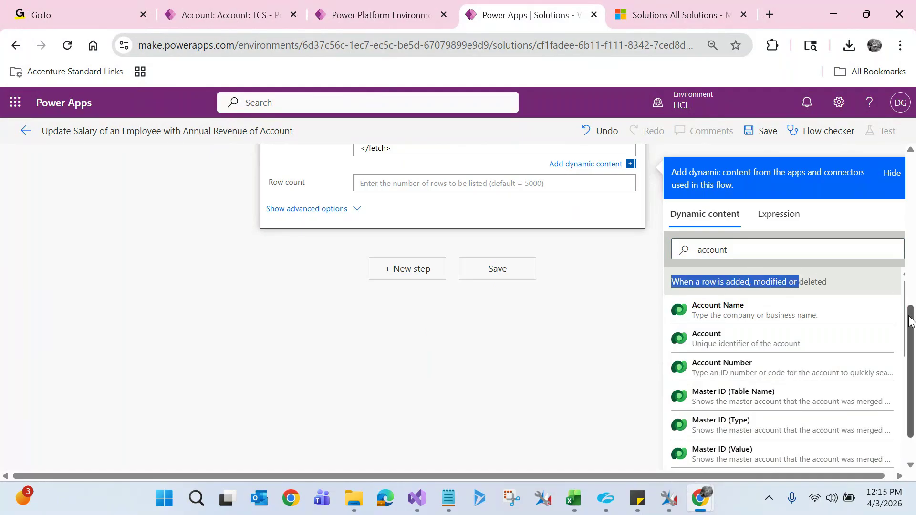
{"action": "left_click_drag", "start_coordinate": [911, 320], "coordinate": [854, 152]}
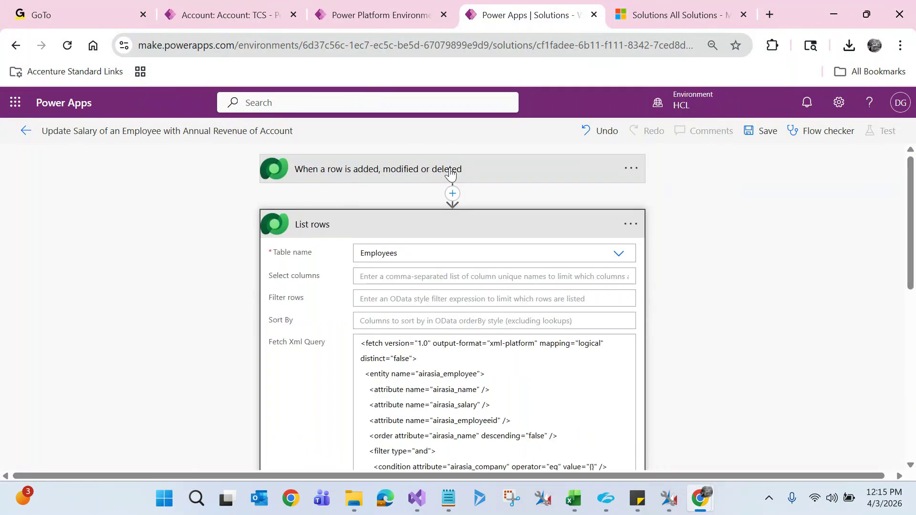
{"action": "scroll", "coordinate": [912, 203], "scroll_direction": "down", "scroll_amount": 7}
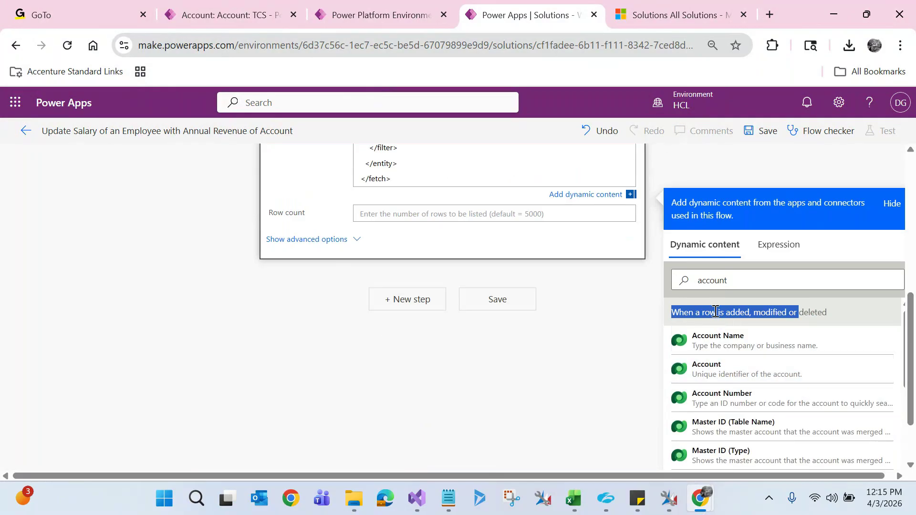
{"action": "left_click", "coordinate": [702, 379]}
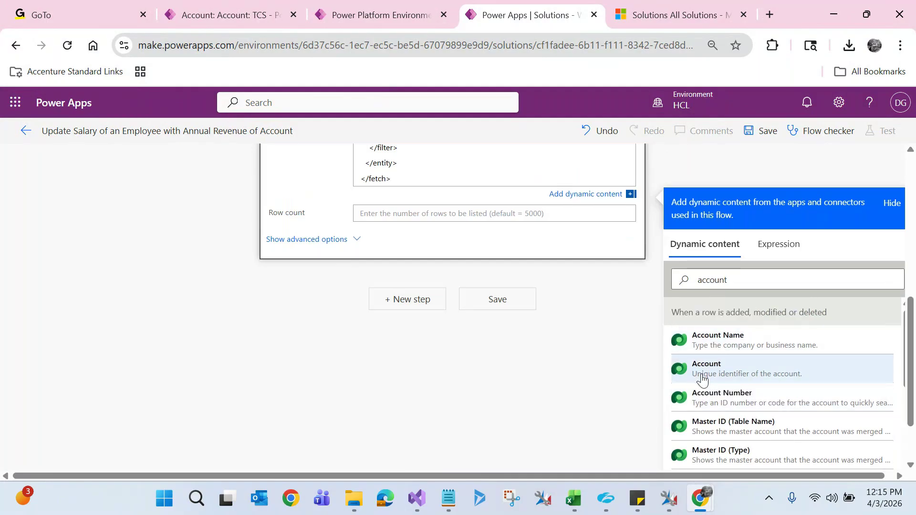
{"action": "left_click_drag", "start_coordinate": [912, 345], "coordinate": [912, 281]}
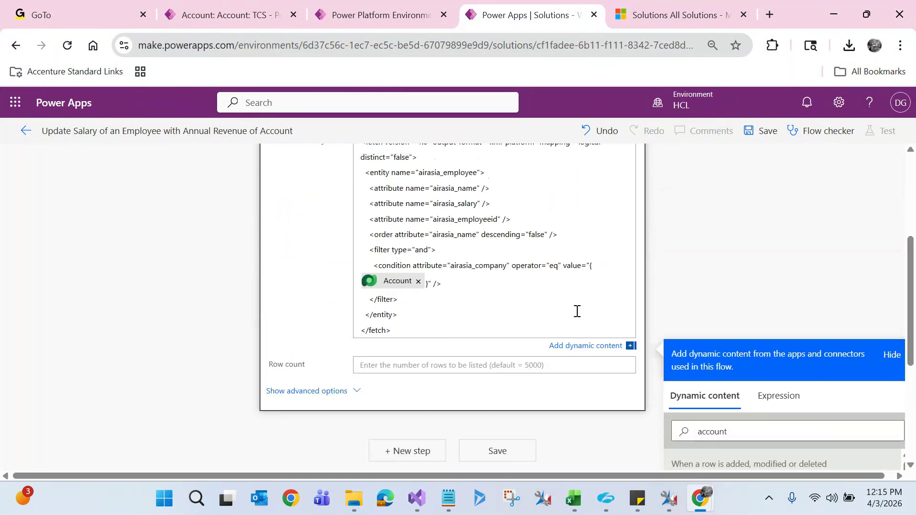
- Compare the inserted Account token's expression with the accountid field in the solution, and review the List rows Fetch XML query
{"action": "mouse_move", "coordinate": [407, 285]}
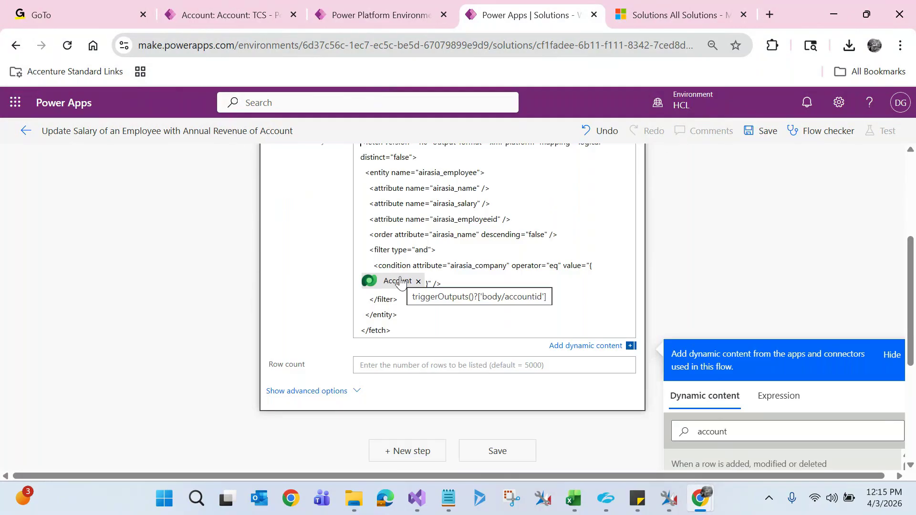
{"action": "key", "text": "alt+Tab"}
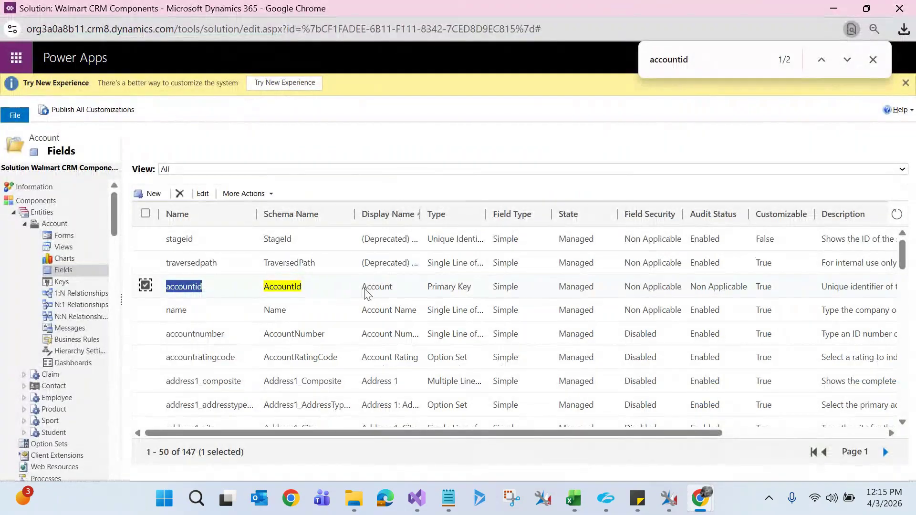
{"action": "key", "text": "alt+Tab"}
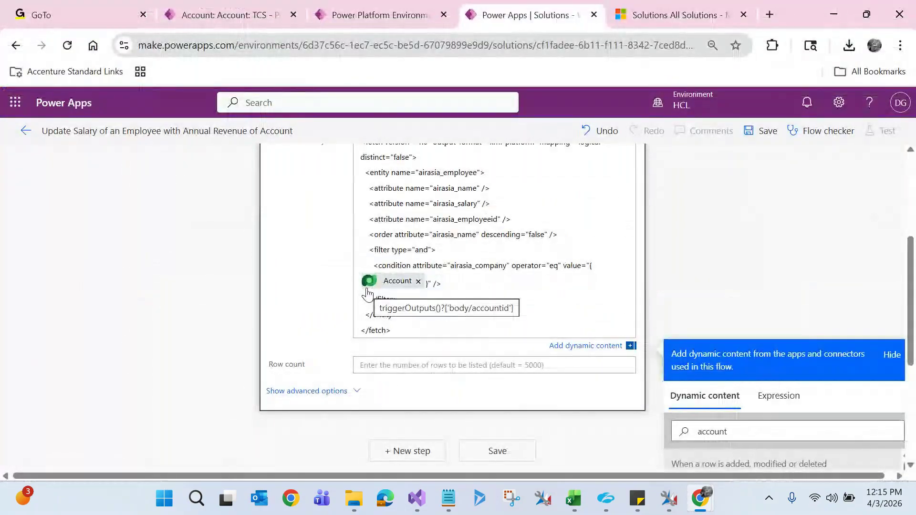
{"action": "scroll", "coordinate": [914, 264], "scroll_direction": "up", "scroll_amount": 4}
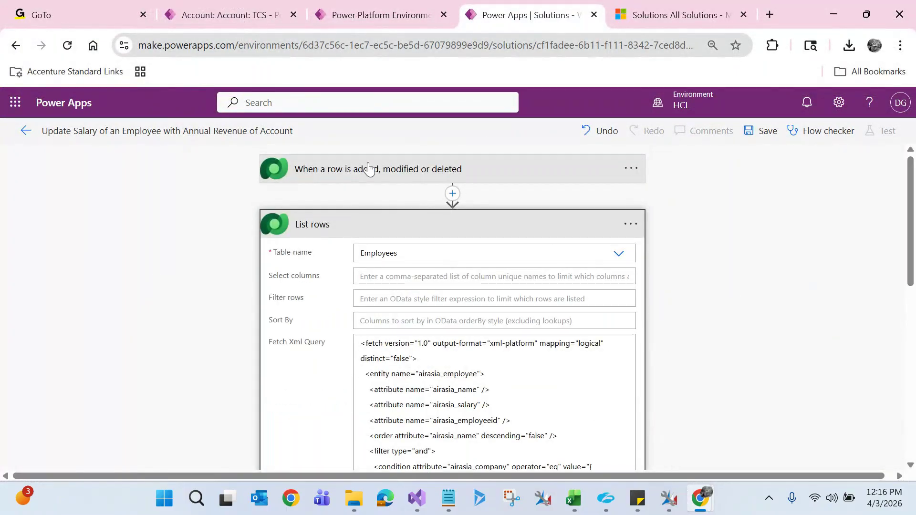
{"action": "scroll", "coordinate": [913, 219], "scroll_direction": "down", "scroll_amount": 2}
{"action": "scroll", "coordinate": [914, 218], "scroll_direction": "up", "scroll_amount": 1}
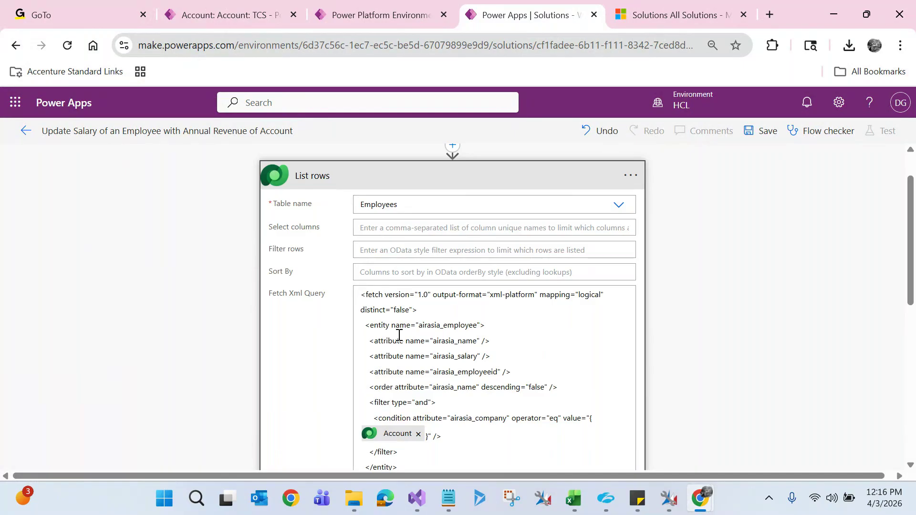
- Rename the List rows action as Get All Employees and save the flow
{"action": "mouse_move", "coordinate": [394, 442]}
{"action": "left_click", "coordinate": [631, 176]}
{"action": "left_click", "coordinate": [690, 202]}
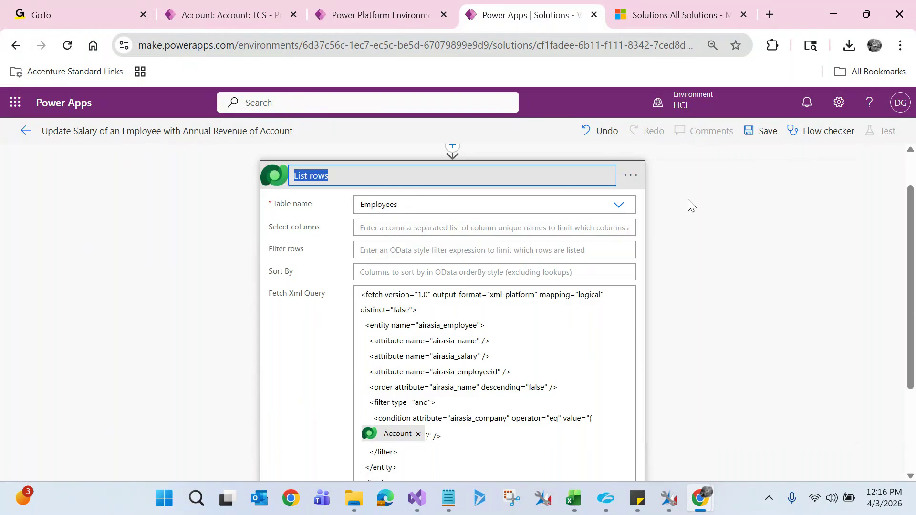
{"action": "key", "text": "BackSpace"}
{"action": "type", "text": "Get All Employees"}
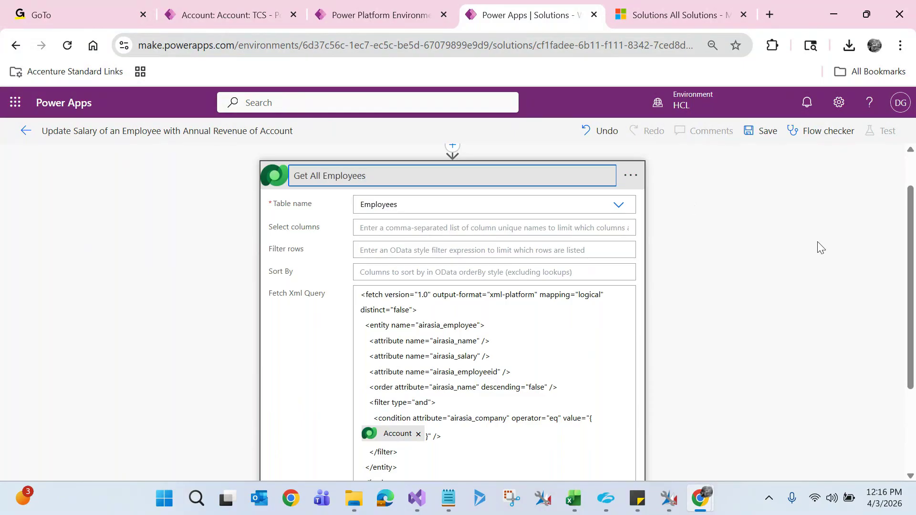
{"action": "left_click", "coordinate": [841, 270]}
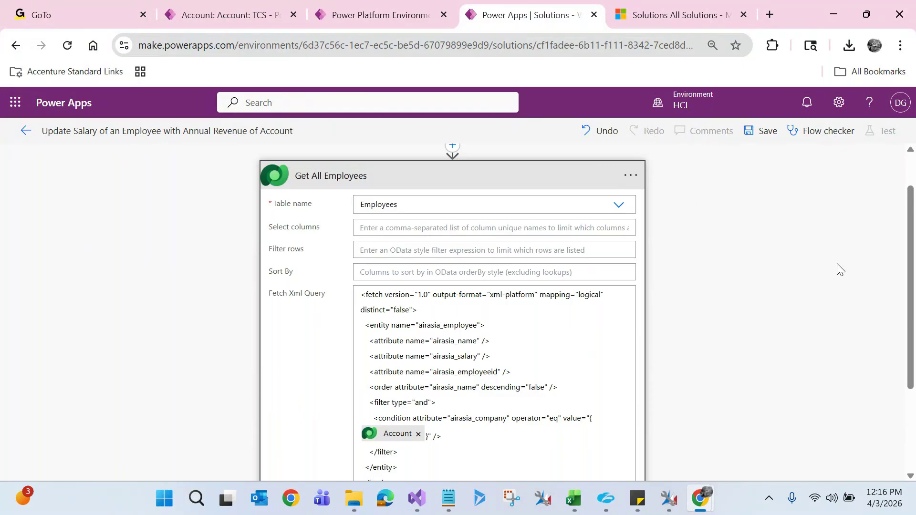
{"action": "left_click", "coordinate": [768, 136]}
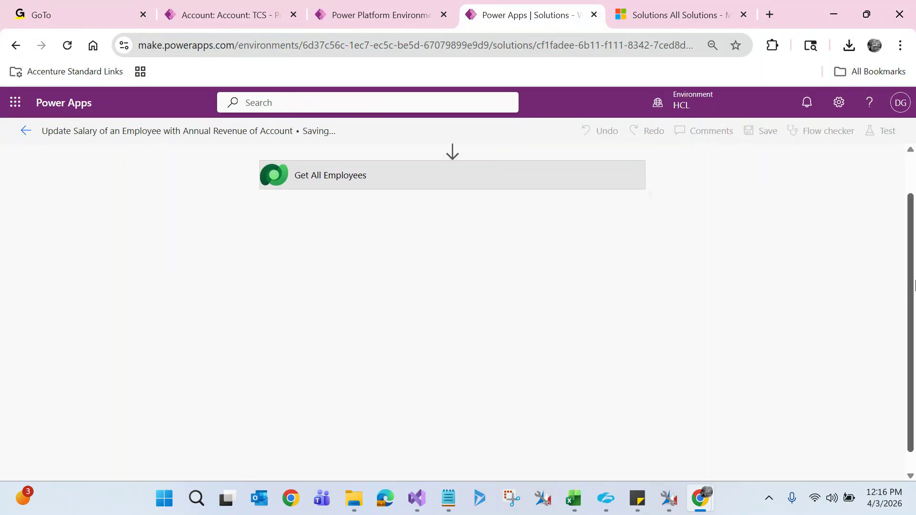
{"action": "left_click_drag", "start_coordinate": [915, 257], "coordinate": [915, 222]}
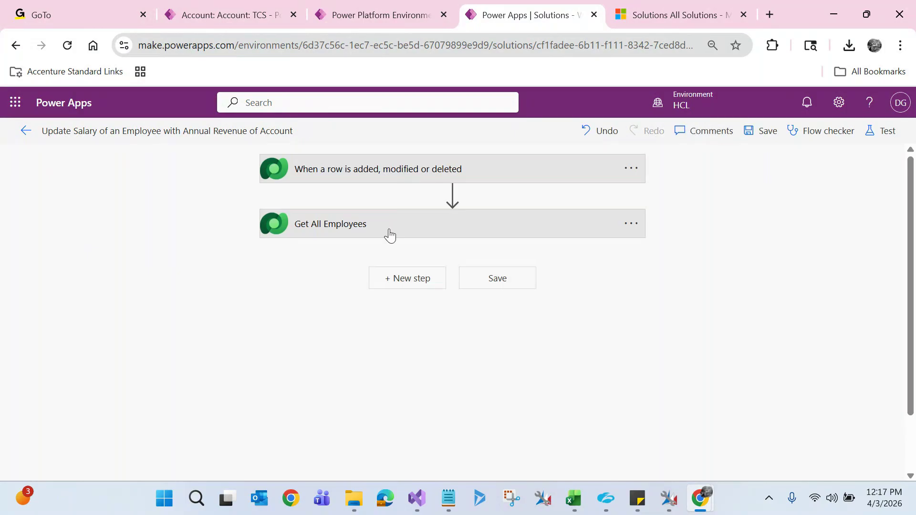
- Examine the employees related to the TCS account and their salaries, and return to the flow
{"action": "left_click", "coordinate": [218, 16]}
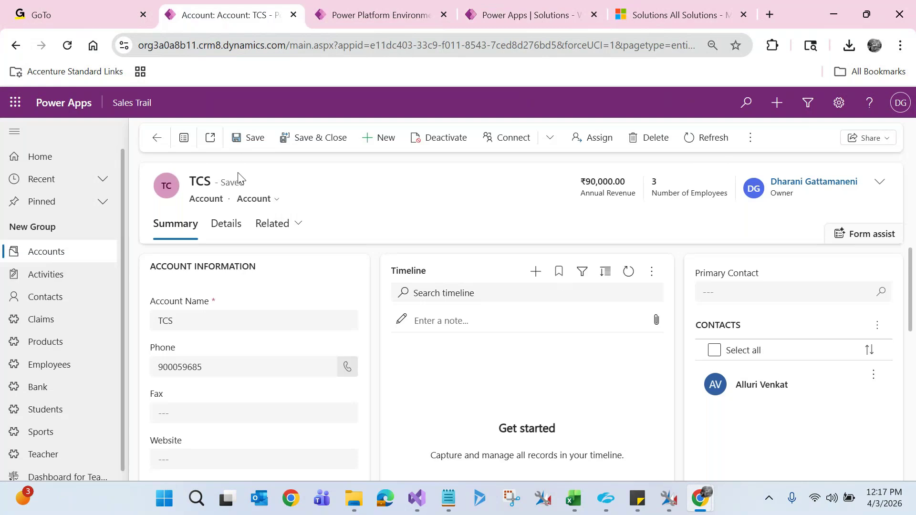
{"action": "left_click", "coordinate": [290, 230]}
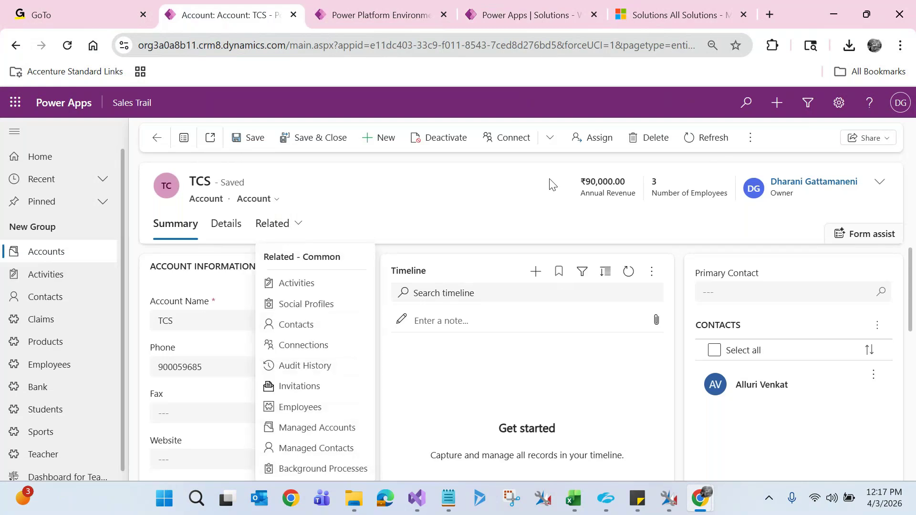
{"action": "left_click", "coordinate": [300, 417]}
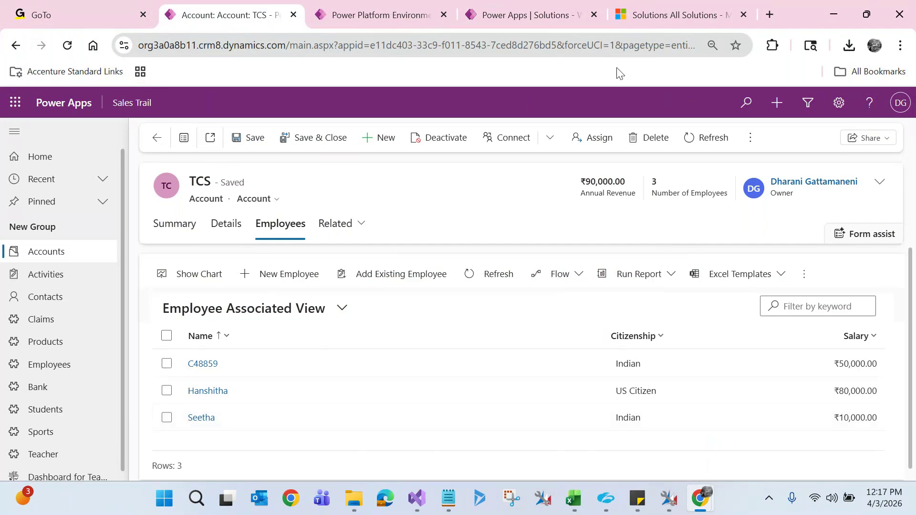
{"action": "left_click", "coordinate": [571, 19]}
{"action": "left_click", "coordinate": [285, 266]}
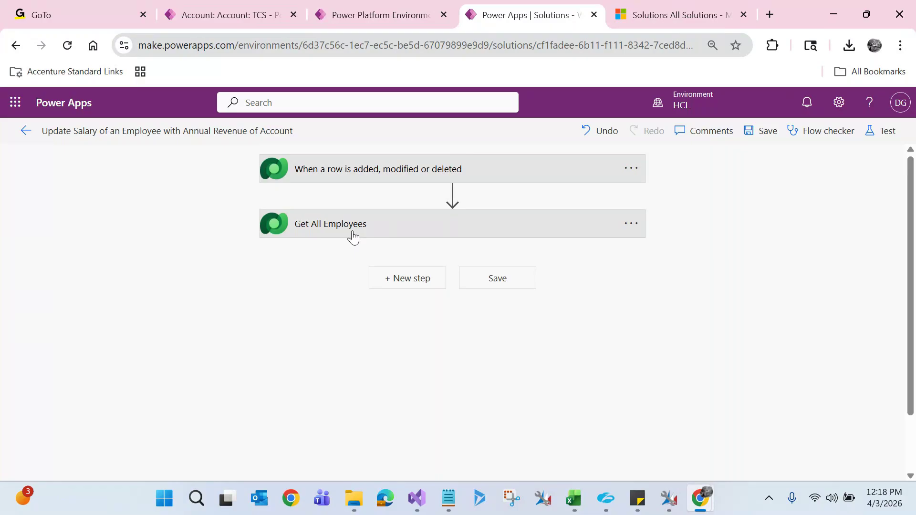
- Find the Apply to each control and add it as a new step after Get All Employees
{"action": "left_click", "coordinate": [390, 279]}
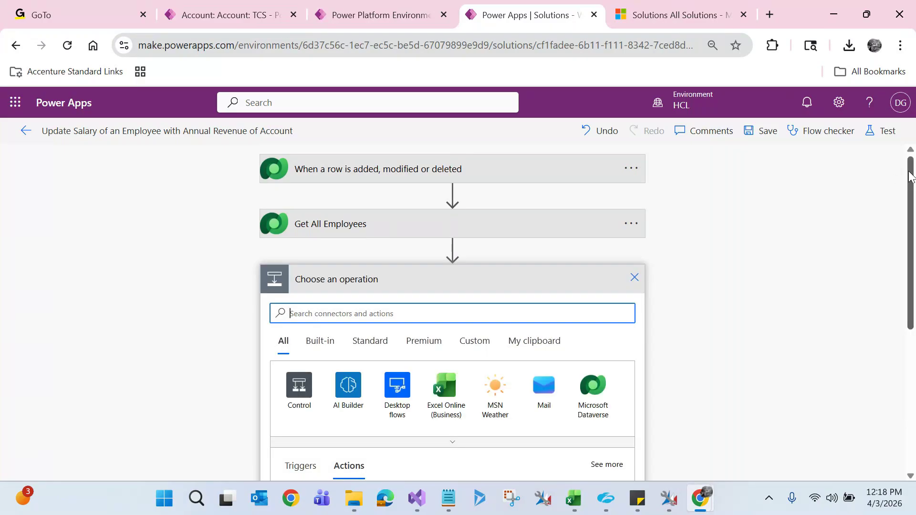
{"action": "left_click_drag", "start_coordinate": [912, 177], "coordinate": [912, 188]}
{"action": "type", "text": "apply"}
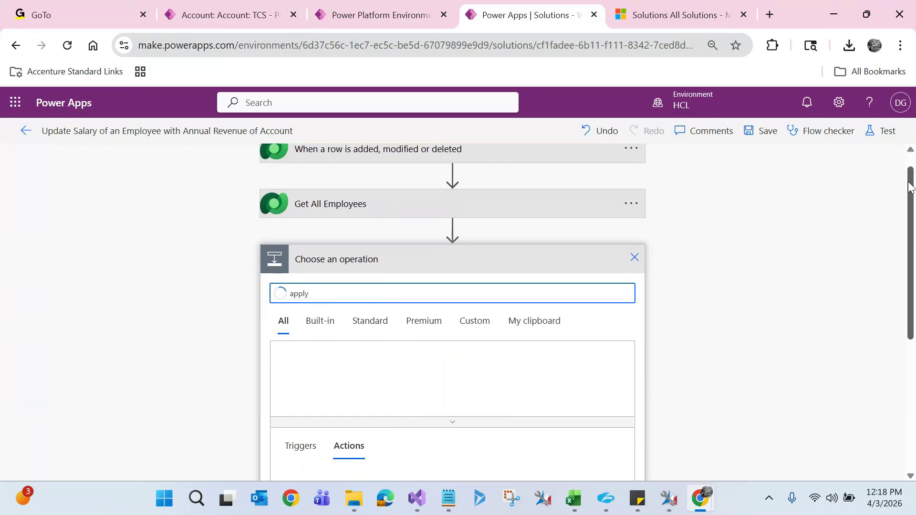
{"action": "type", "text": " to "}
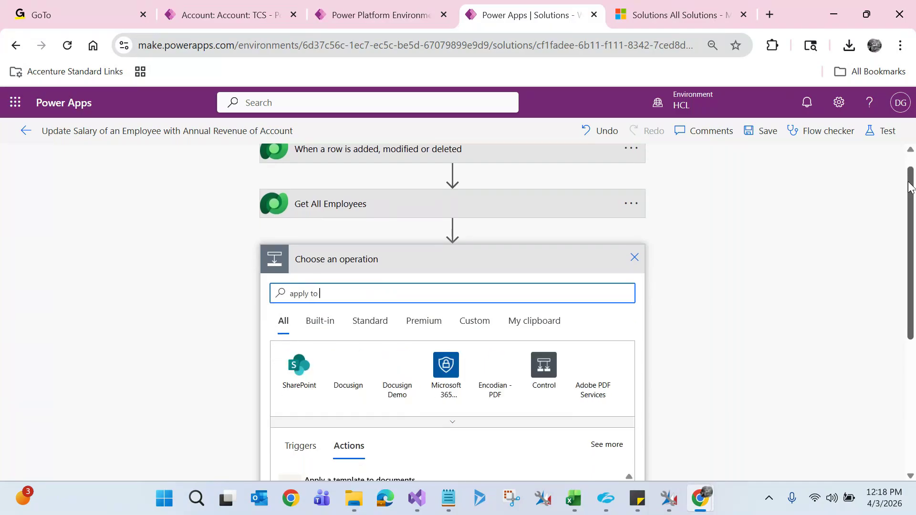
{"action": "type", "text": "each"}
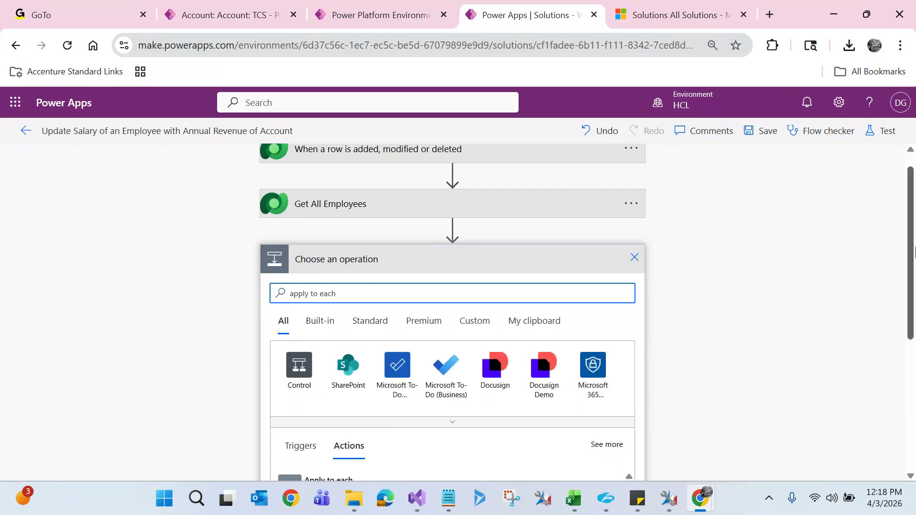
{"action": "left_click_drag", "start_coordinate": [913, 246], "coordinate": [915, 279]}
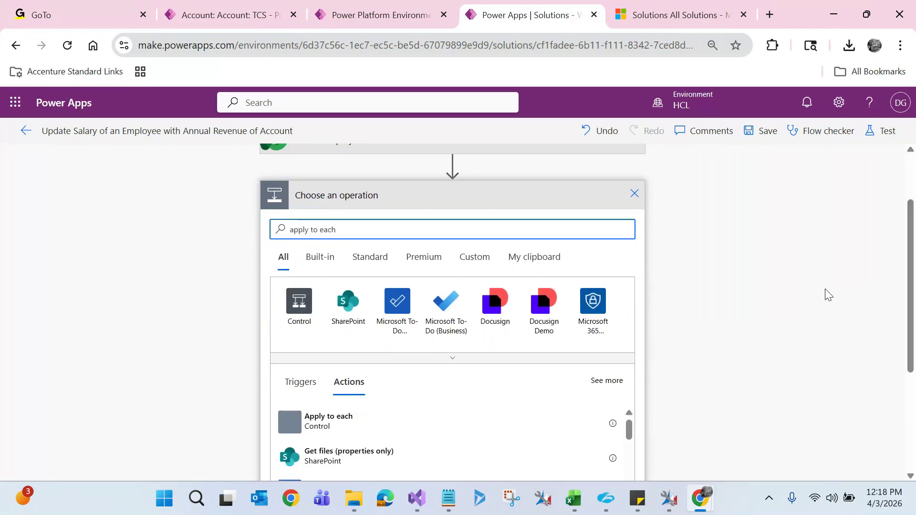
{"action": "left_click", "coordinate": [336, 432]}
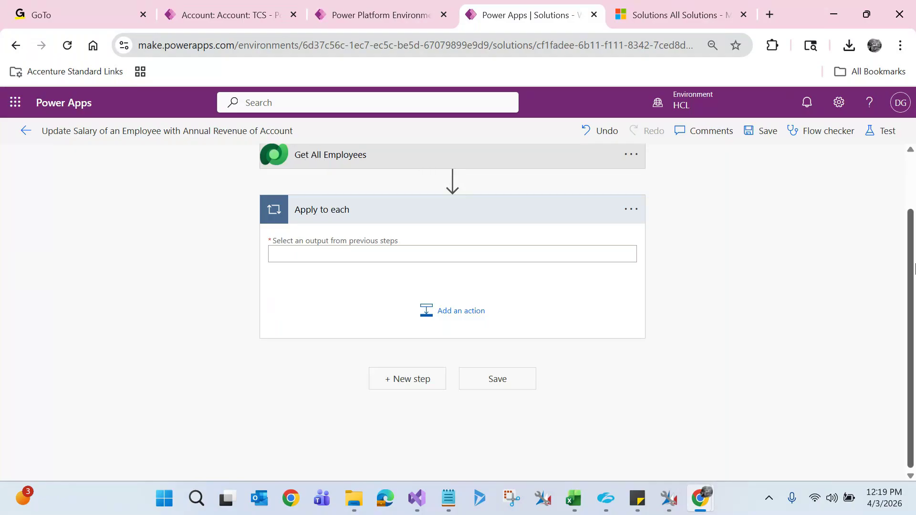
- Set the Apply to each loop's input to the value list of items from Get All Employees
{"action": "scroll", "coordinate": [914, 268], "scroll_direction": "up", "scroll_amount": 1}
{"action": "left_click", "coordinate": [296, 295]}
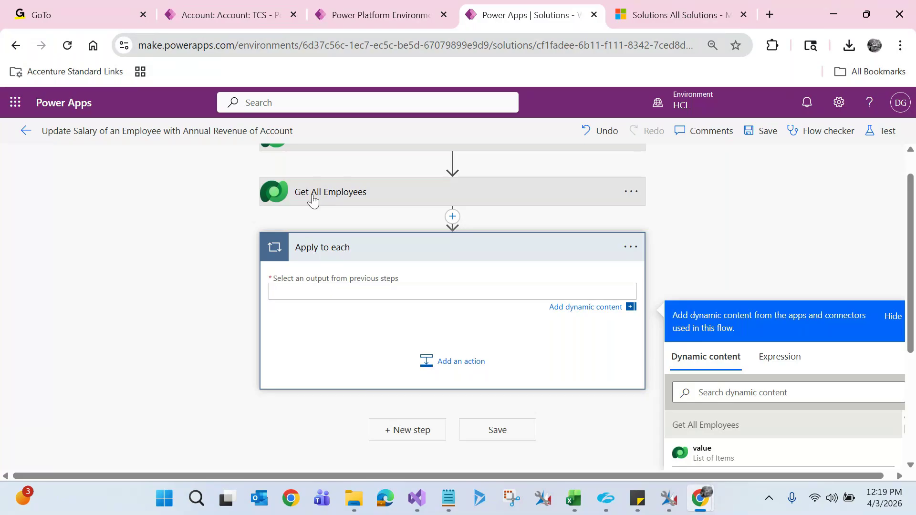
{"action": "left_click", "coordinate": [910, 465]}
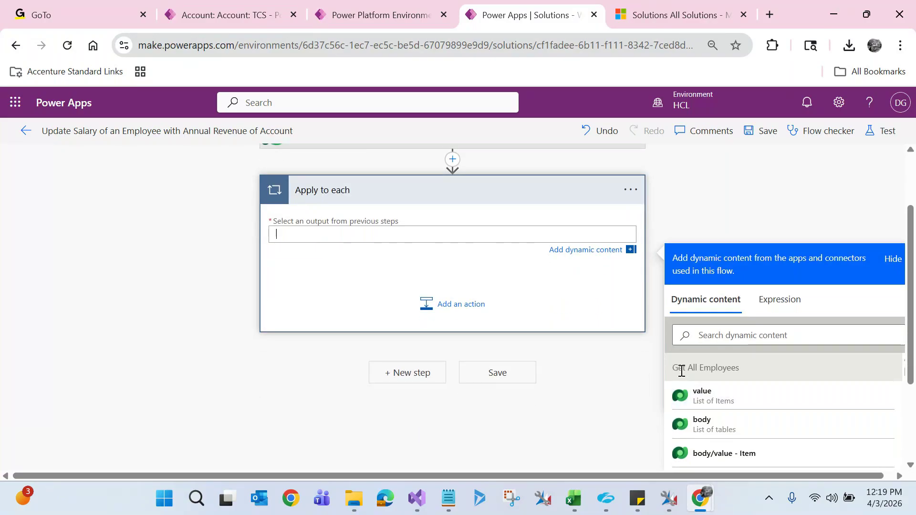
{"action": "left_click_drag", "start_coordinate": [674, 368], "coordinate": [742, 370]}
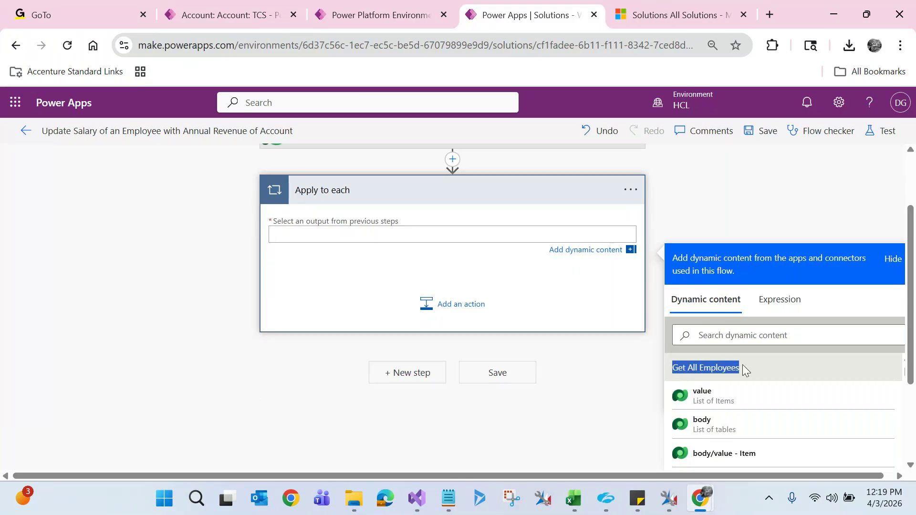
{"action": "scroll", "coordinate": [541, 268], "scroll_direction": "up", "scroll_amount": 1}
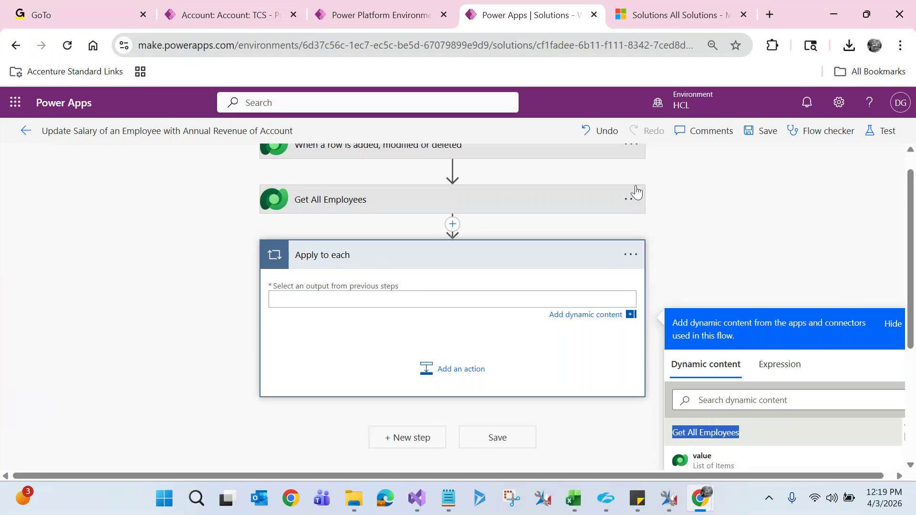
{"action": "scroll", "coordinate": [907, 206], "scroll_direction": "down", "scroll_amount": 2}
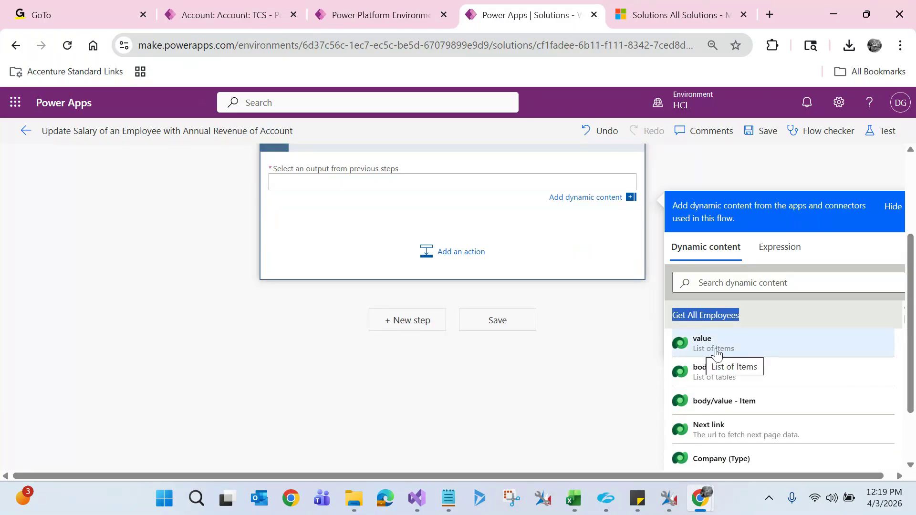
{"action": "left_click_drag", "start_coordinate": [914, 273], "coordinate": [914, 262]}
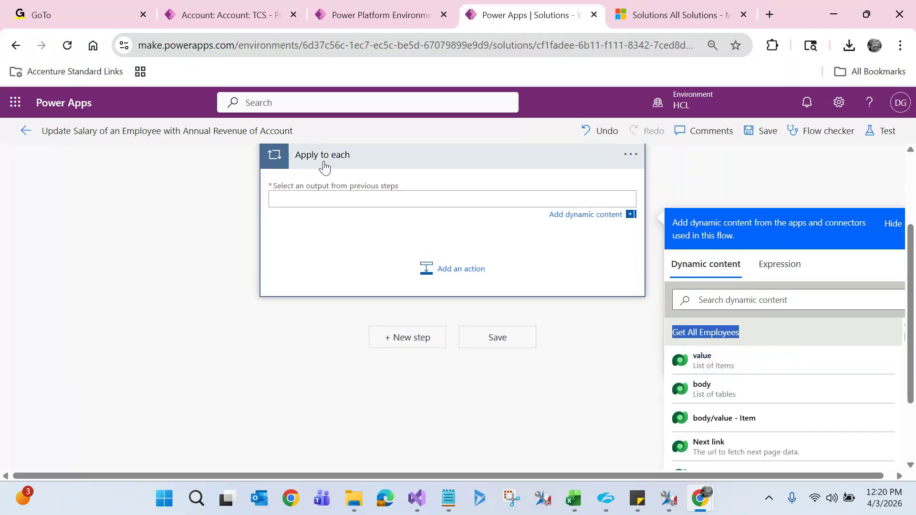
{"action": "left_click", "coordinate": [704, 362]}
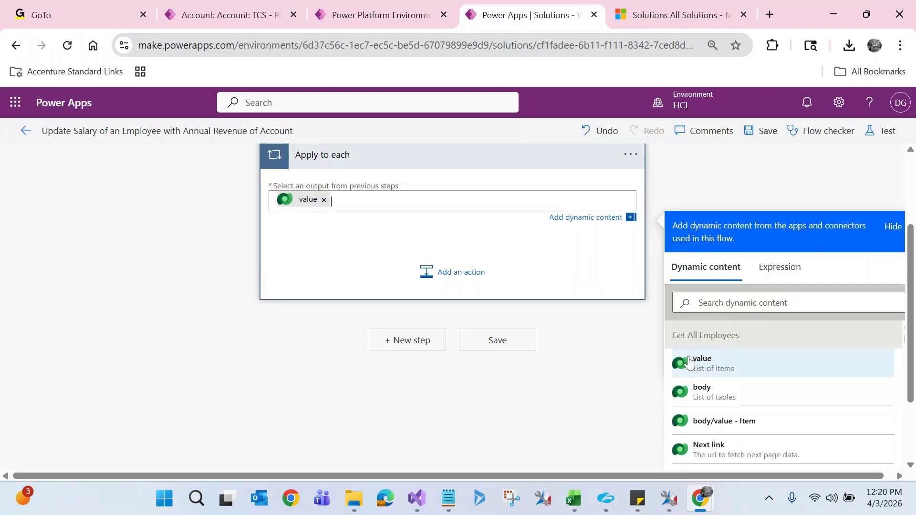
{"action": "left_click", "coordinate": [318, 256]}
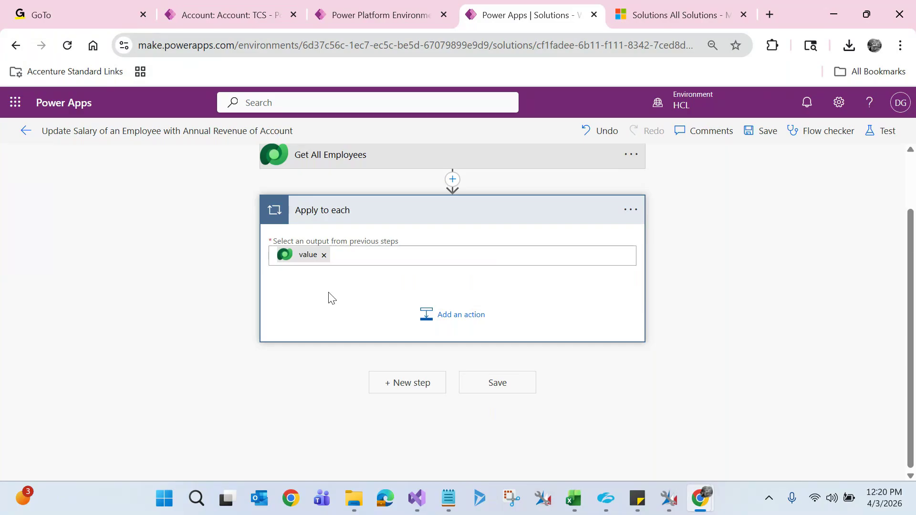
- Add a Microsoft Dataverse Update a row action inside the Apply to each loop
{"action": "left_click", "coordinate": [456, 314]}
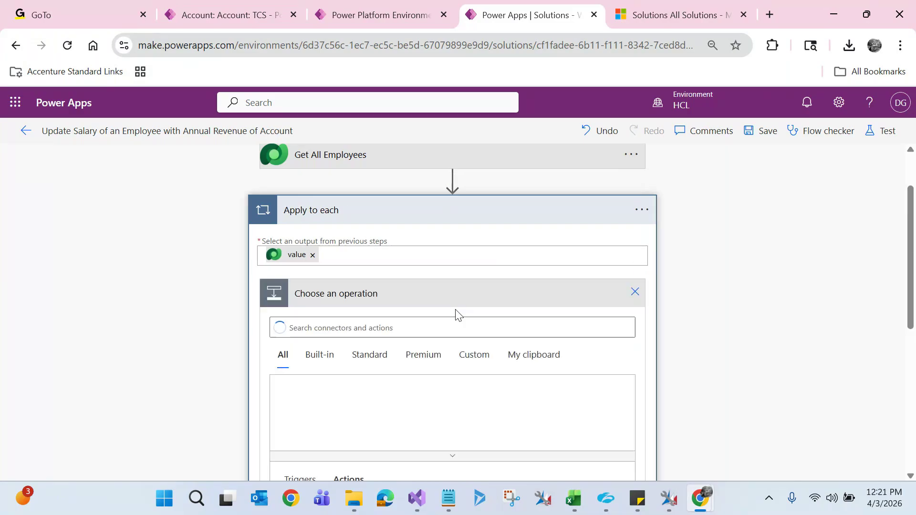
{"action": "scroll", "coordinate": [909, 295], "scroll_direction": "down", "scroll_amount": 1}
{"action": "scroll", "coordinate": [909, 295], "scroll_direction": "down", "scroll_amount": 1}
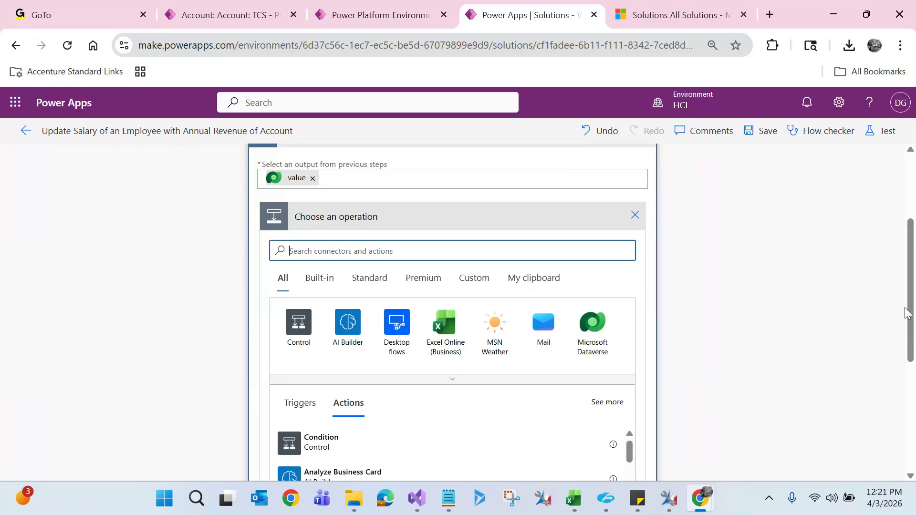
{"action": "left_click", "coordinate": [600, 335]}
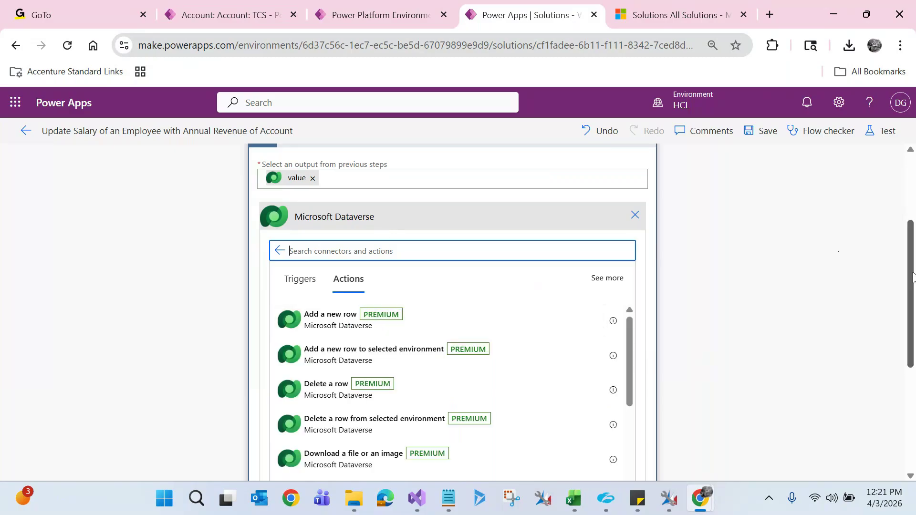
{"action": "left_click_drag", "start_coordinate": [913, 276], "coordinate": [908, 338]}
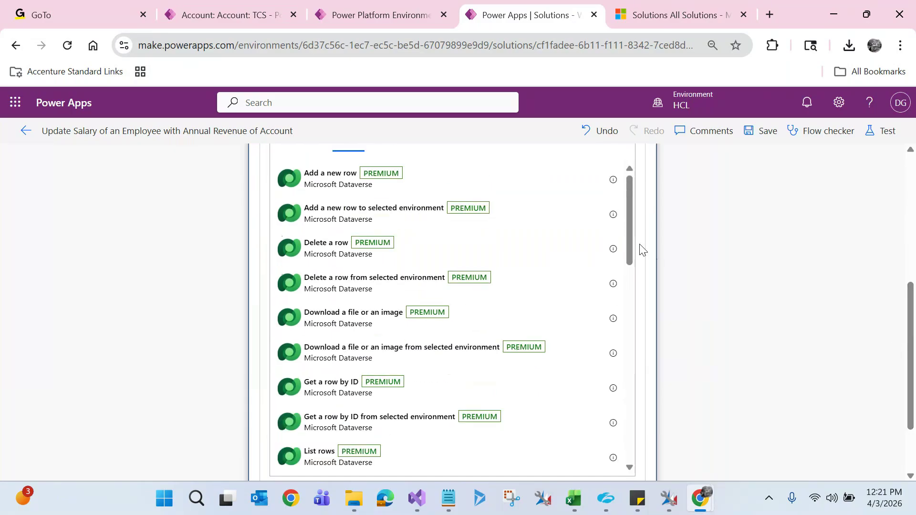
{"action": "scroll", "coordinate": [637, 257], "scroll_direction": "down", "scroll_amount": 1}
{"action": "scroll", "coordinate": [636, 258], "scroll_direction": "down", "scroll_amount": 9}
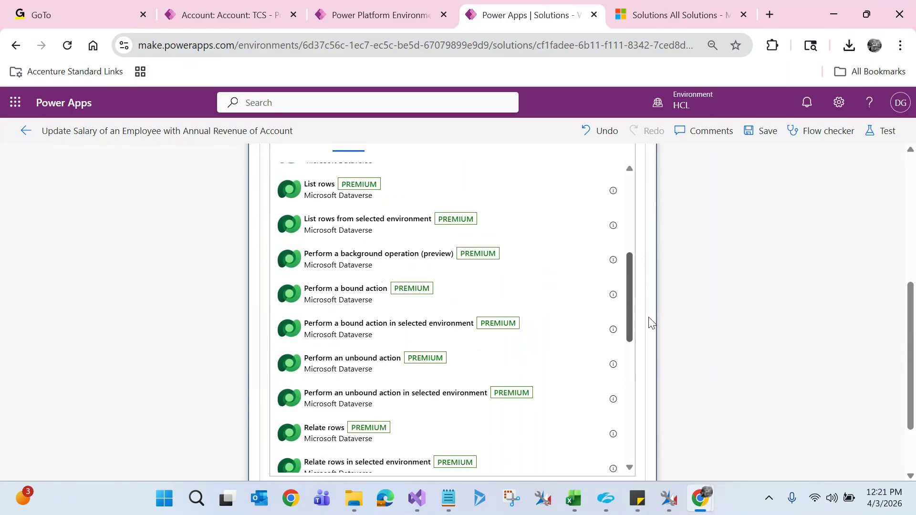
{"action": "scroll", "coordinate": [673, 377], "scroll_direction": "down", "scroll_amount": 3}
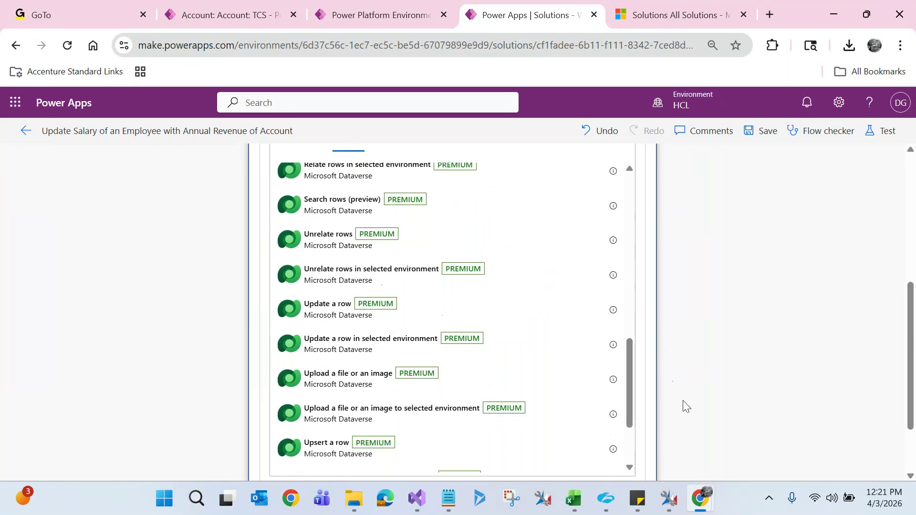
{"action": "left_click", "coordinate": [338, 316]}
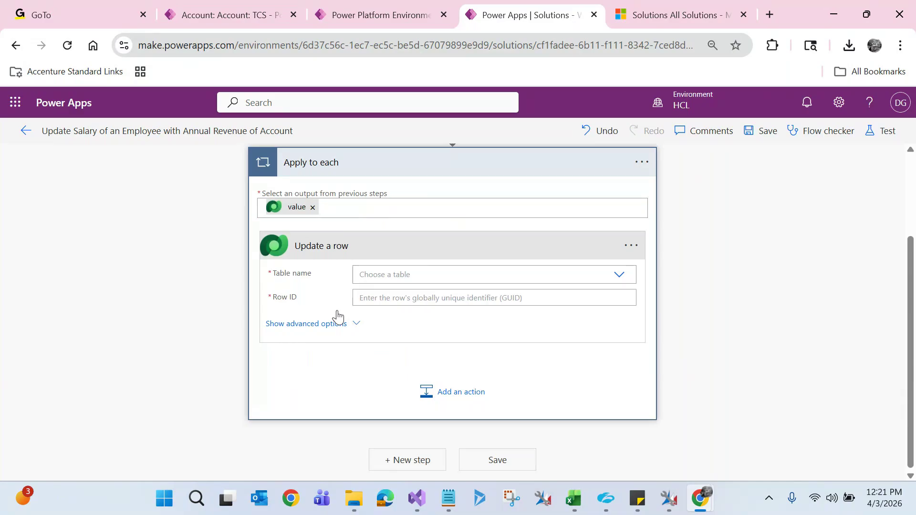
- Choose Employees as the table for the Update a row action
{"action": "left_click", "coordinate": [367, 277]}
{"action": "type", "text": "em"}
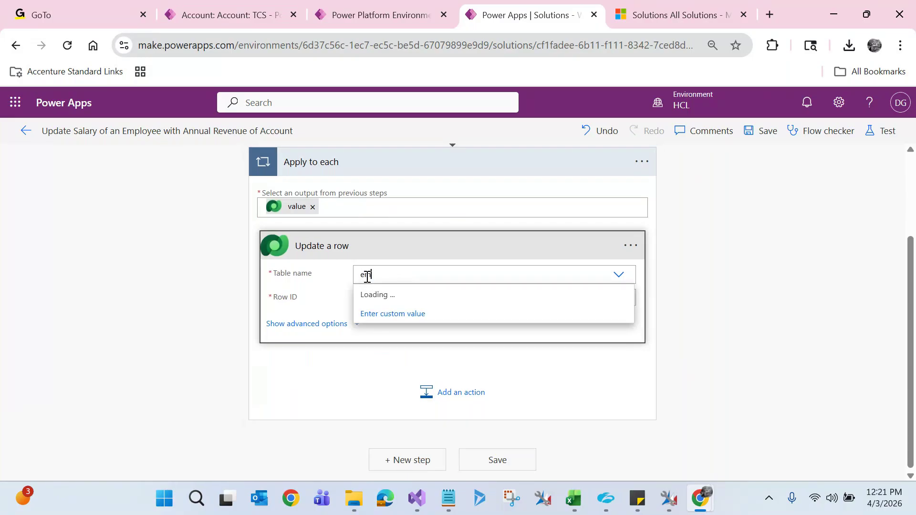
{"action": "type", "text": "plo"}
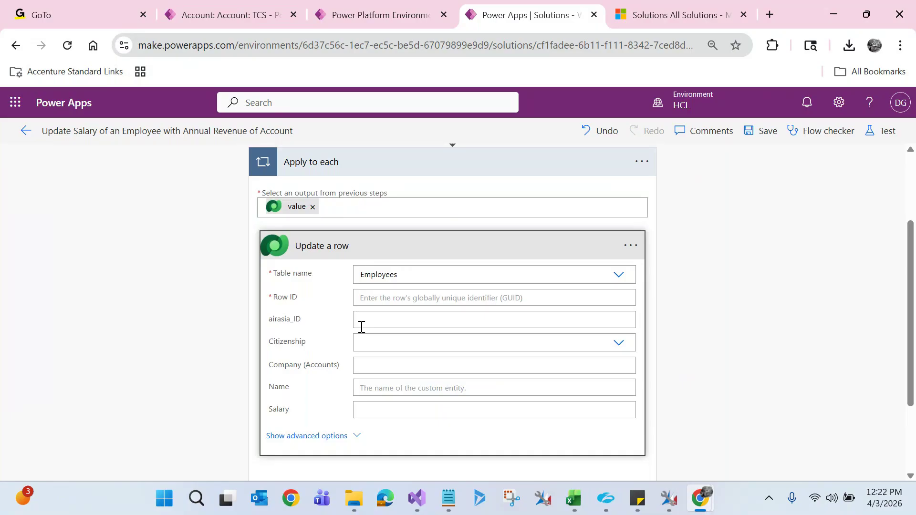
- Review the employee ID attribute and the account condition in the Get All Employees Fetch XML query
{"action": "left_click", "coordinate": [389, 303]}
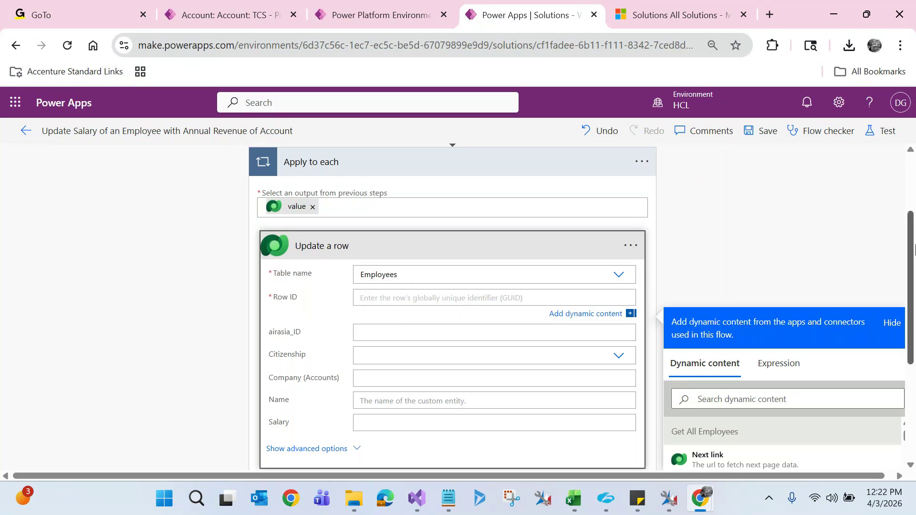
{"action": "left_click_drag", "start_coordinate": [912, 257], "coordinate": [913, 226]}
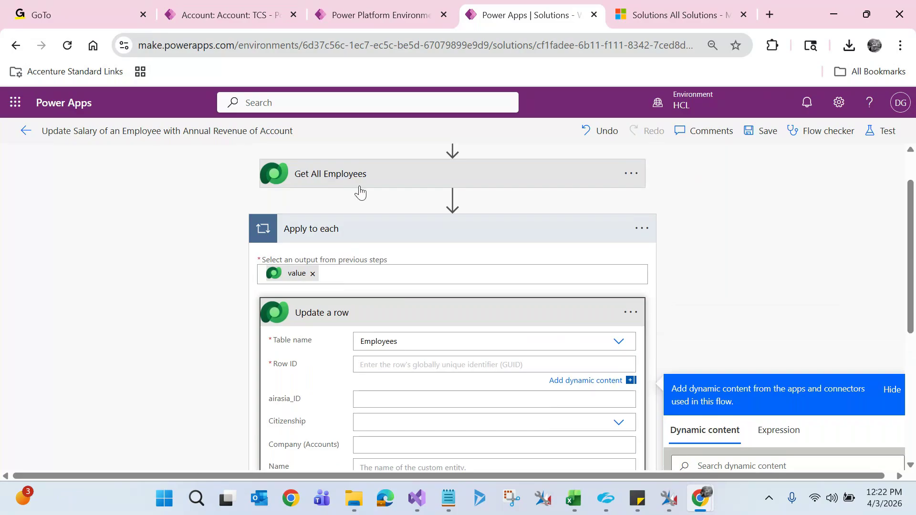
{"action": "left_click", "coordinate": [336, 175]}
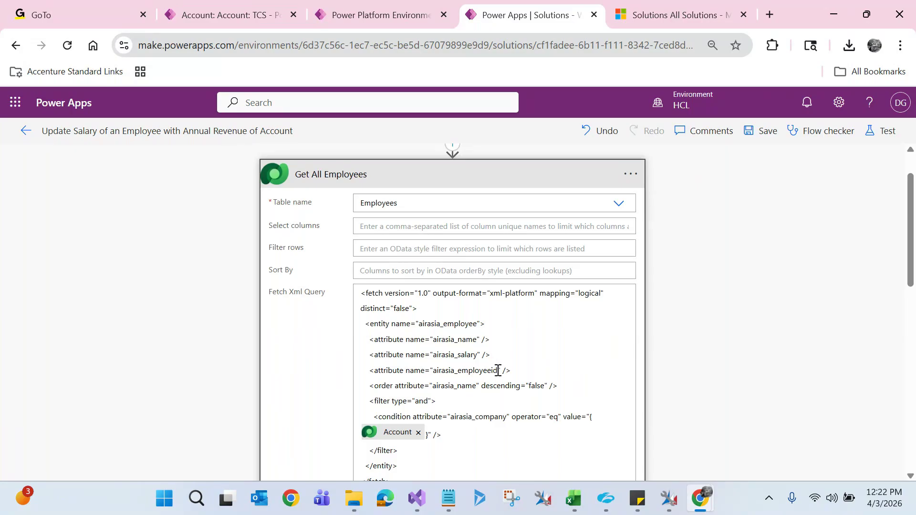
{"action": "left_click_drag", "start_coordinate": [498, 370], "coordinate": [433, 374]}
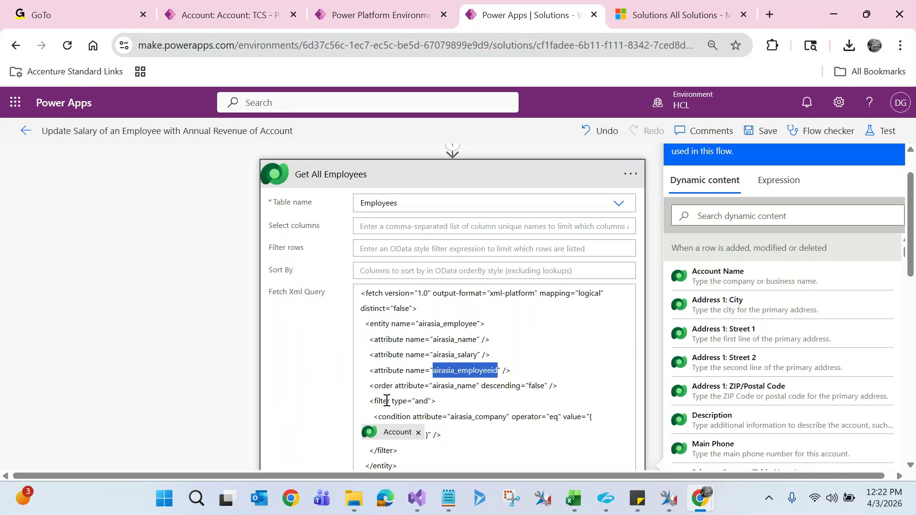
{"action": "left_click", "coordinate": [403, 436]}
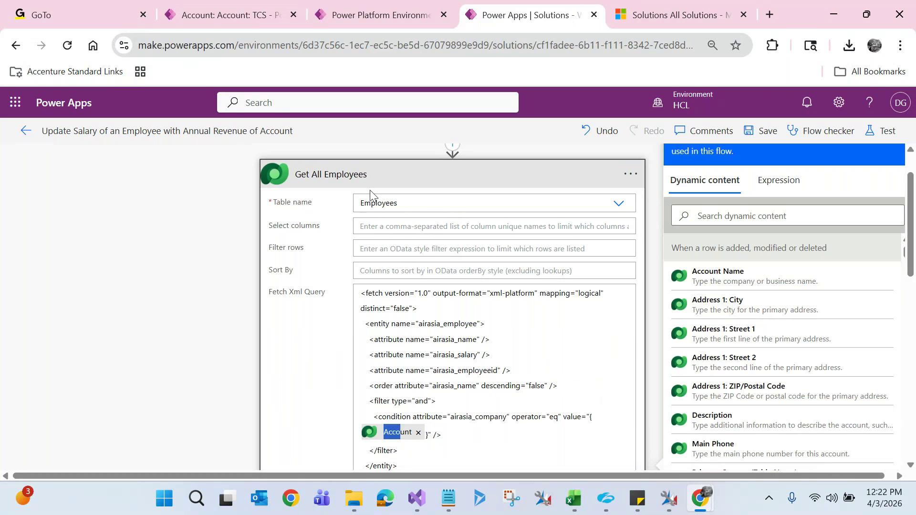
{"action": "left_click", "coordinate": [375, 173]}
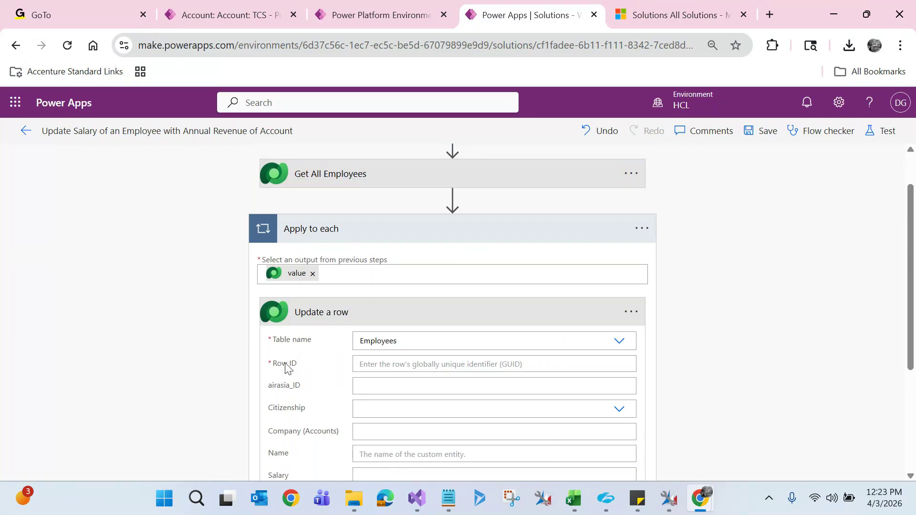
- Search the dynamic content for "employe" to fill the Row ID of the Update a row action
{"action": "left_click", "coordinate": [378, 365]}
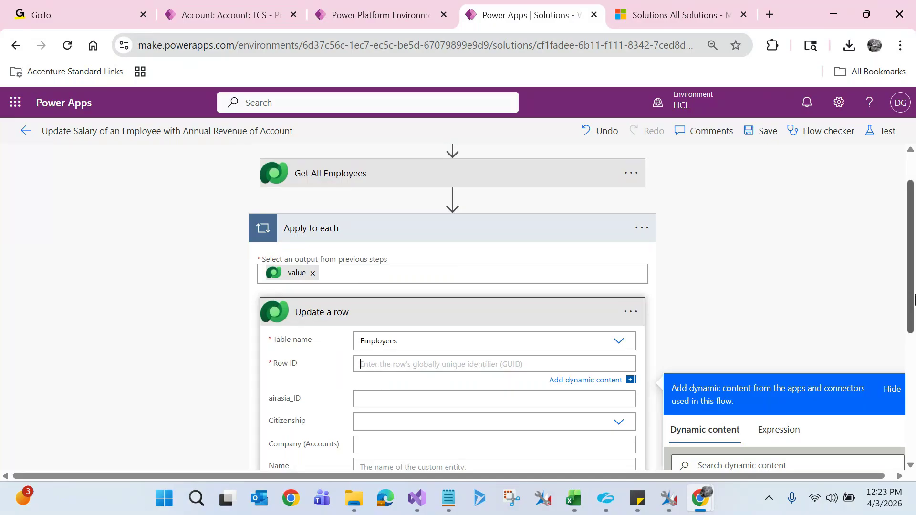
{"action": "scroll", "coordinate": [914, 300], "scroll_direction": "down", "scroll_amount": 2}
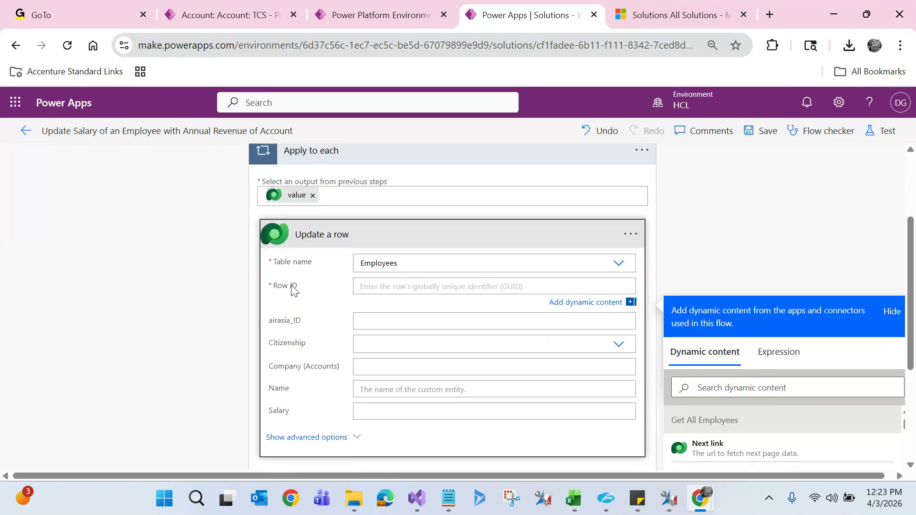
{"action": "left_click", "coordinate": [726, 389]}
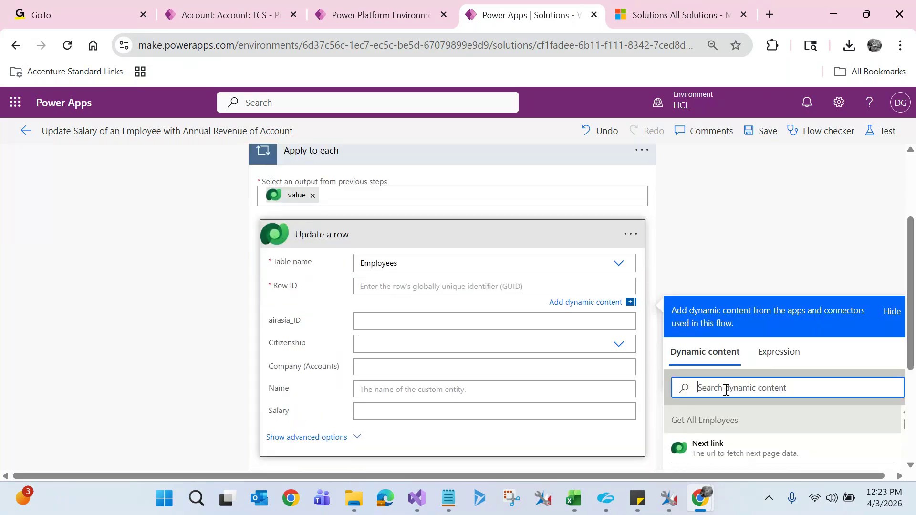
{"action": "type", "text": "employe"}
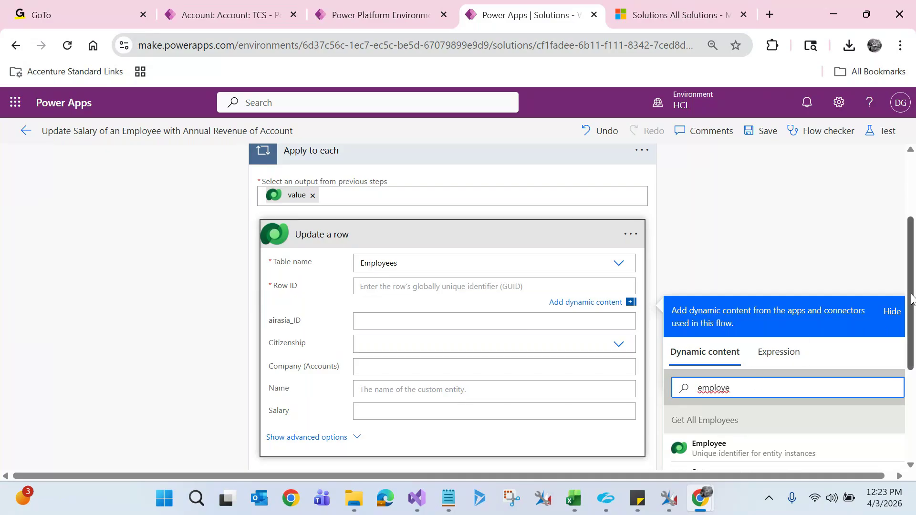
{"action": "scroll", "coordinate": [911, 300], "scroll_direction": "down", "scroll_amount": 2}
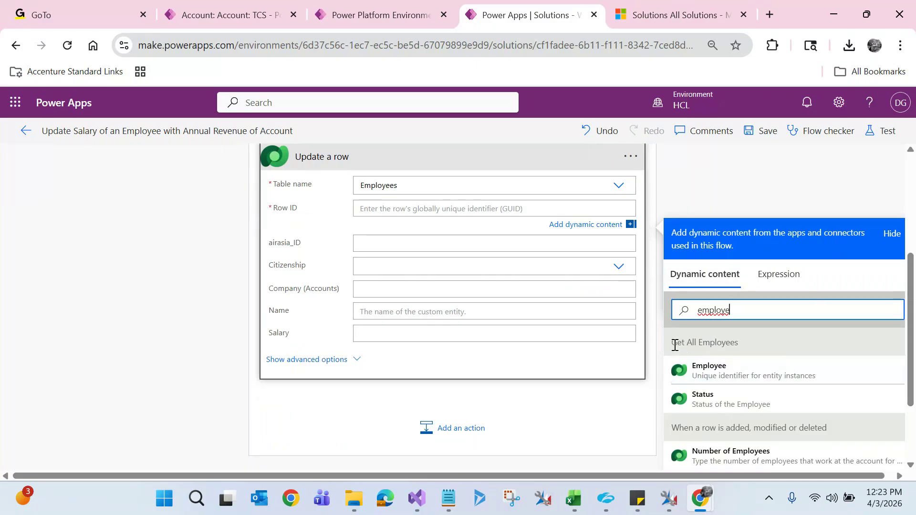
{"action": "left_click_drag", "start_coordinate": [675, 344], "coordinate": [736, 347]}
{"action": "left_click_drag", "start_coordinate": [911, 334], "coordinate": [914, 245]}
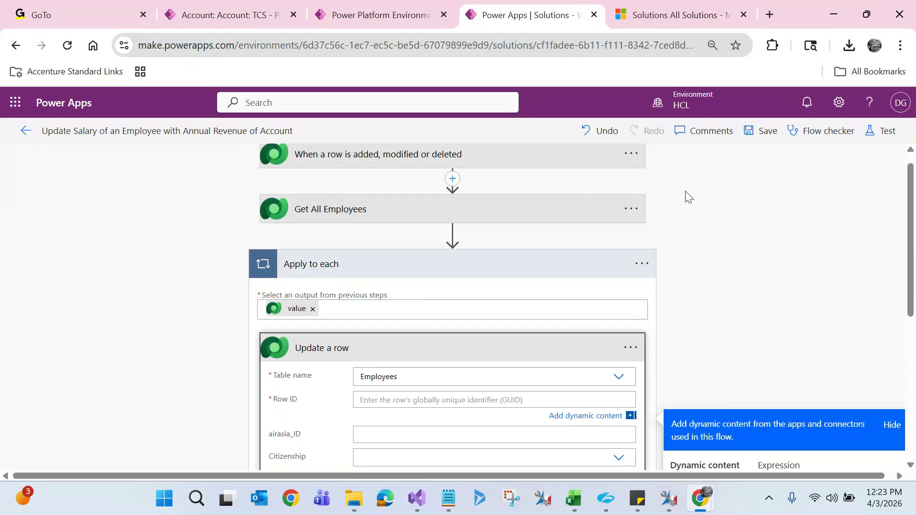
{"action": "left_click_drag", "start_coordinate": [914, 211], "coordinate": [913, 310]}
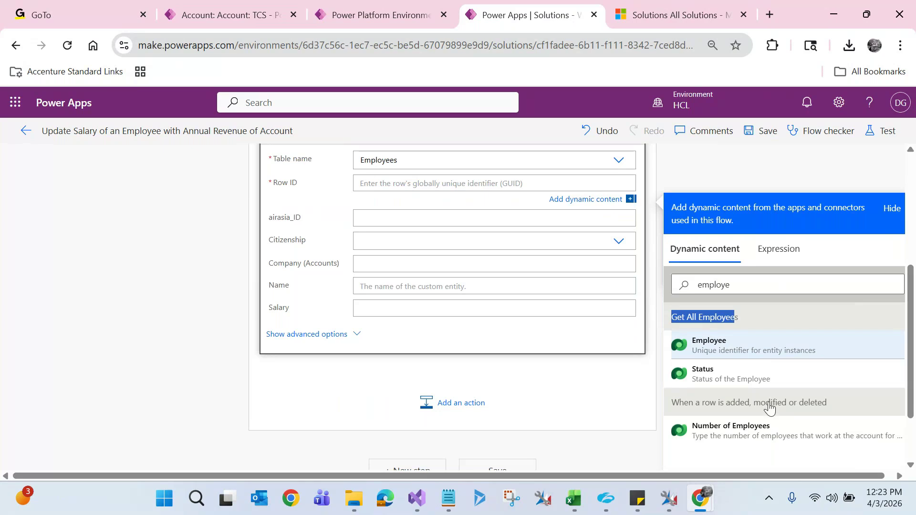
- Switch to the Walmart CRM Components solution window and look up the Employee entity's primary key by searching its fields for "employee"
{"action": "mouse_move", "coordinate": [700, 498]}
{"action": "left_click", "coordinate": [669, 473]}
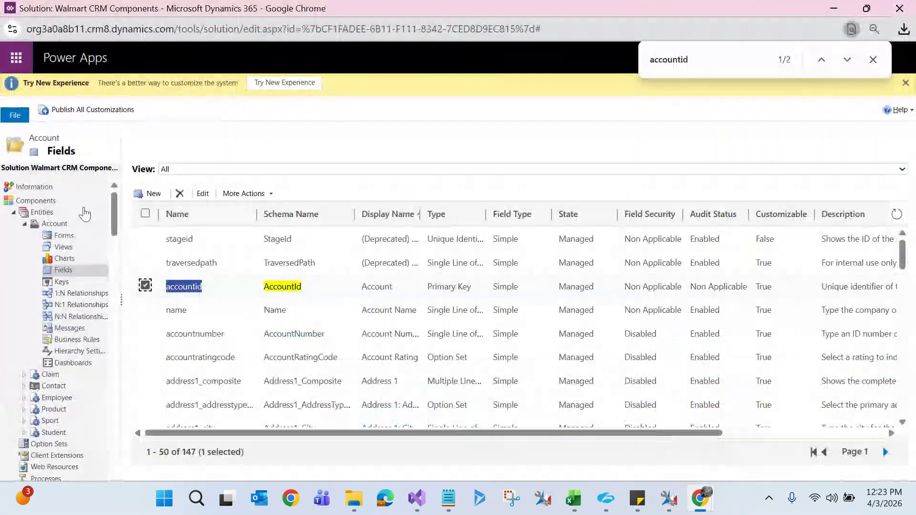
{"action": "left_click", "coordinate": [49, 399]}
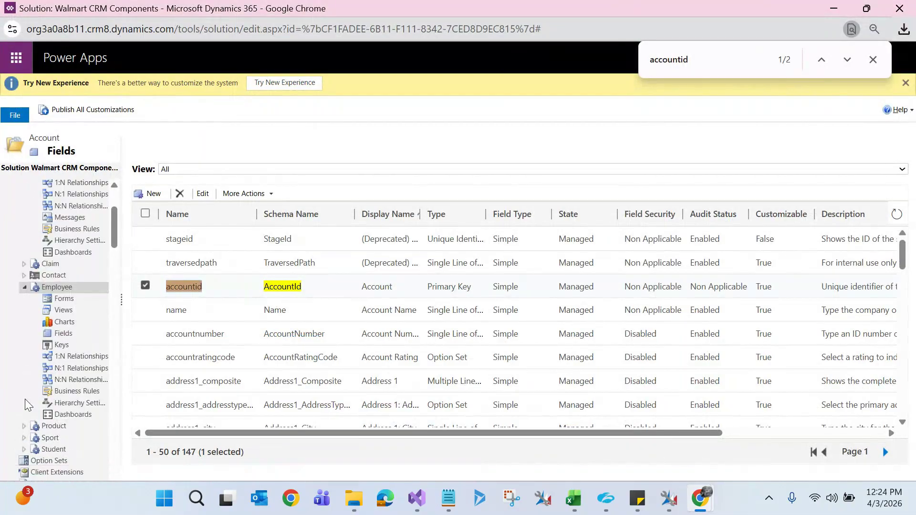
{"action": "left_click", "coordinate": [63, 334]}
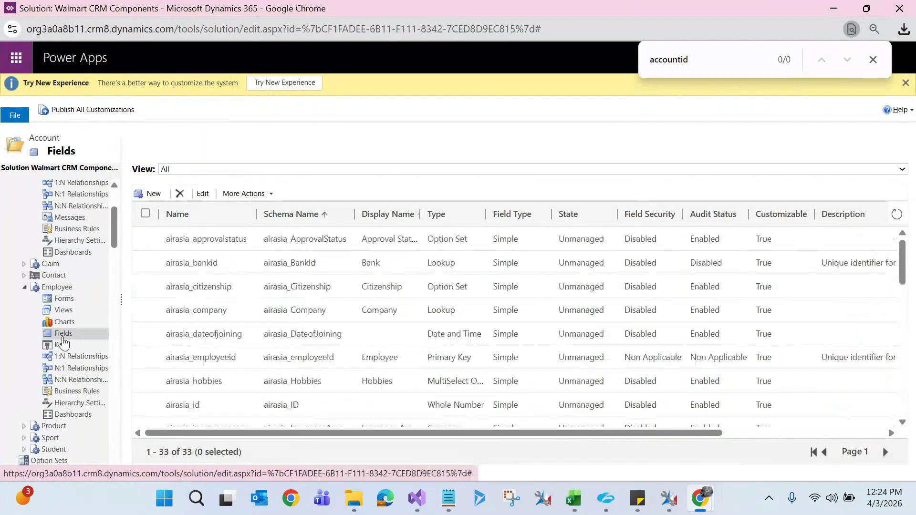
{"action": "double_click", "coordinate": [676, 63]}
{"action": "type", "text": "empl"}
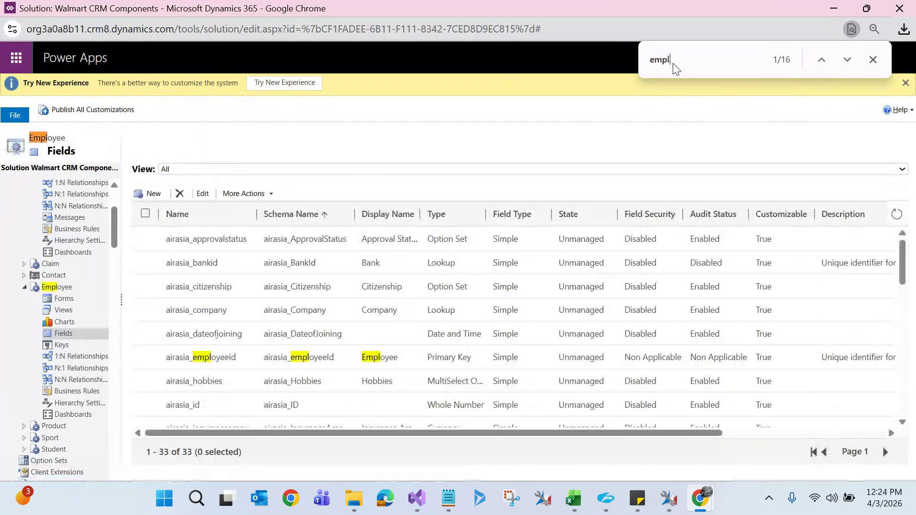
{"action": "type", "text": "oyee"}
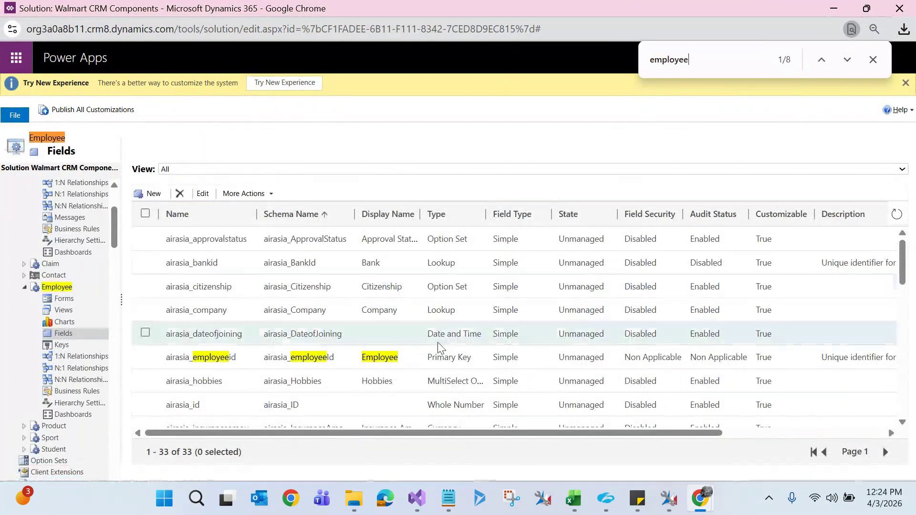
{"action": "left_click", "coordinate": [433, 351]}
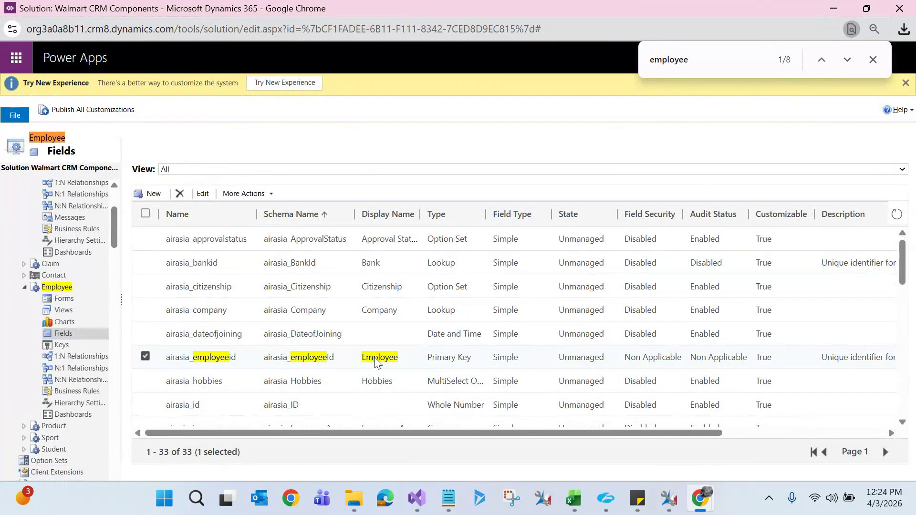
{"action": "left_click_drag", "start_coordinate": [362, 358], "coordinate": [402, 362]}
{"action": "key", "text": "alt+Tab"}
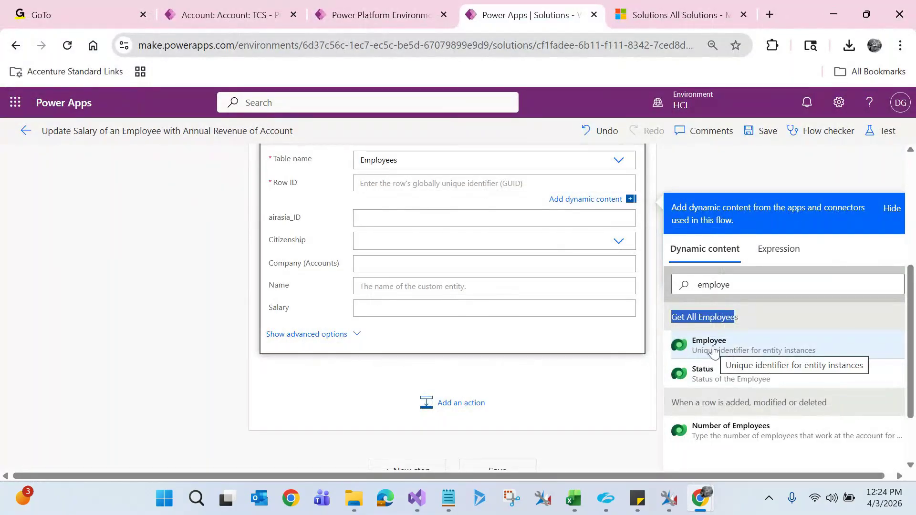
- Set the Row ID to the Employee unique identifier from Get All Employees and compare it with the entity's primary key field
{"action": "left_click_drag", "start_coordinate": [913, 313], "coordinate": [913, 284]}
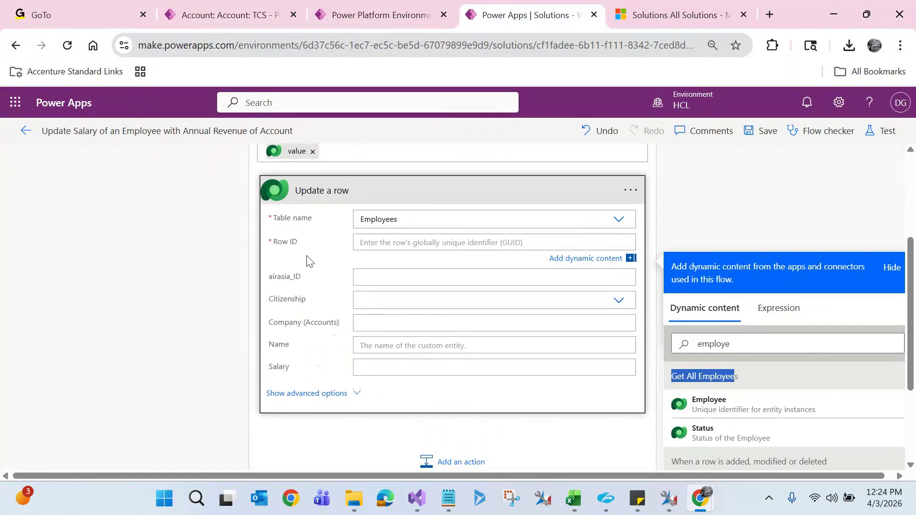
{"action": "left_click", "coordinate": [712, 409]}
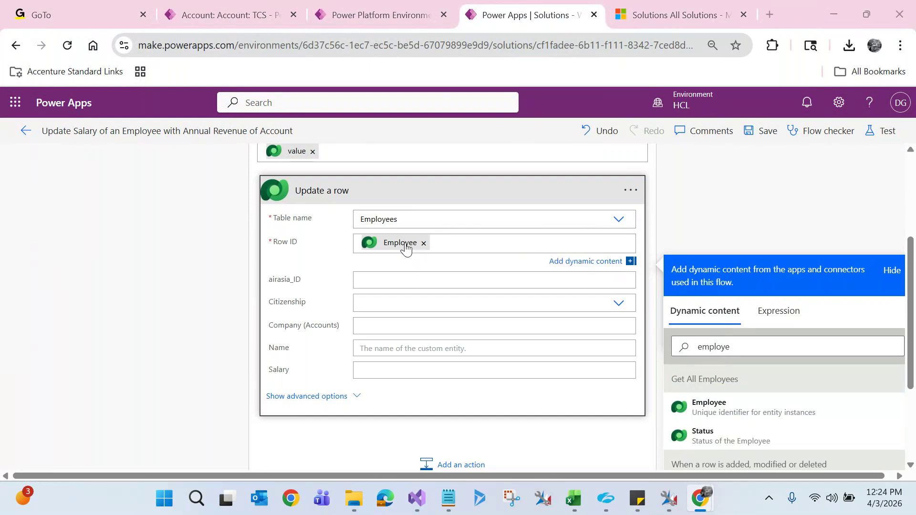
{"action": "key", "text": "alt+Tab"}
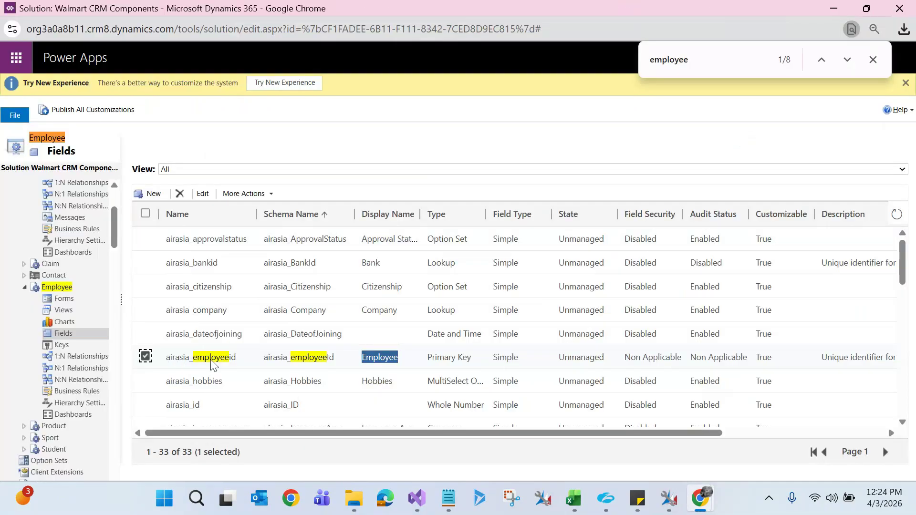
{"action": "left_click", "coordinate": [452, 366]}
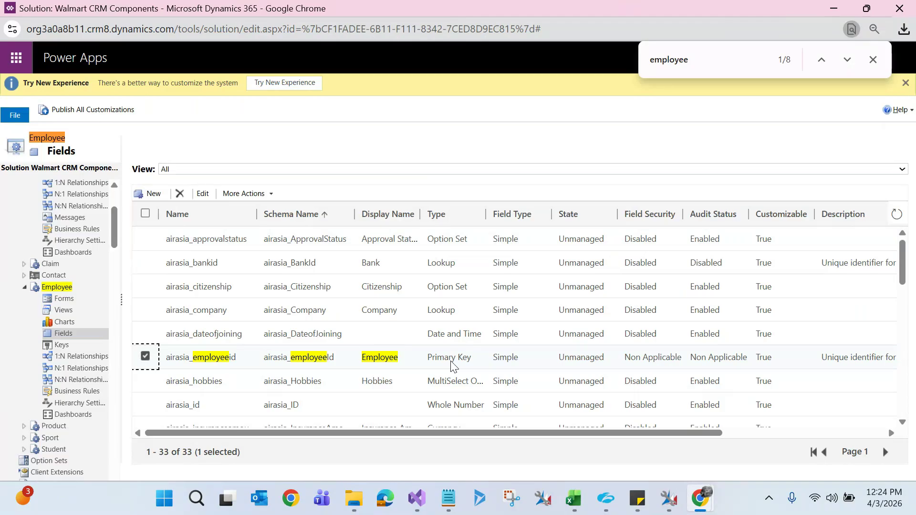
{"action": "key", "text": "alt+Tab"}
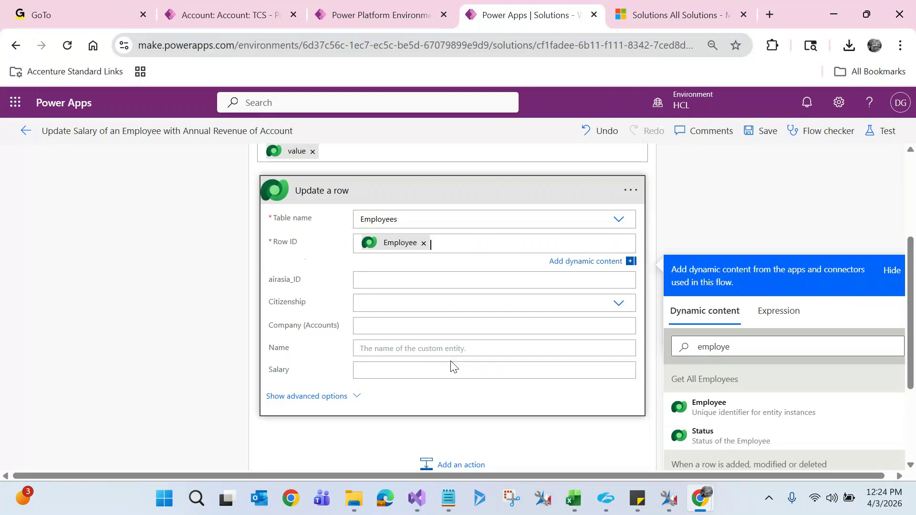
{"action": "mouse_move", "coordinate": [404, 244]}
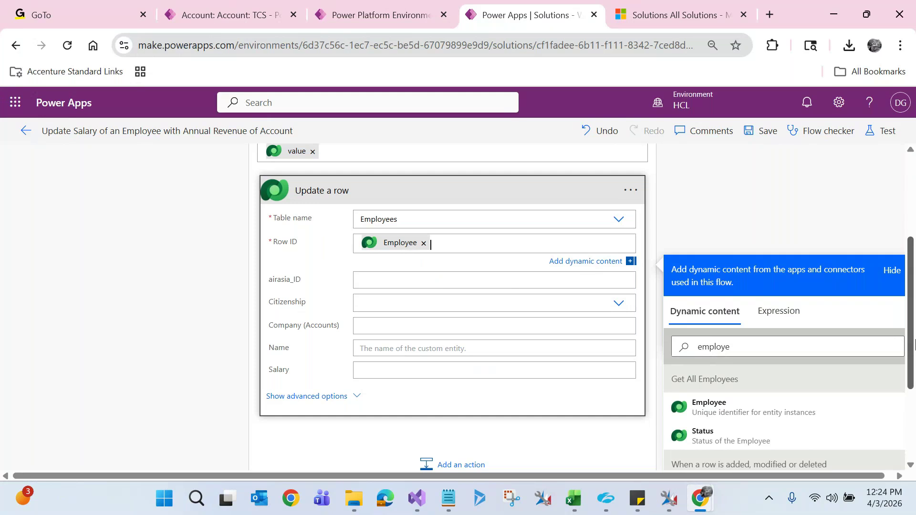
- Show the advanced options of the Update a row action and open its Salary field for a dynamic value
{"action": "scroll", "coordinate": [320, 243], "scroll_direction": "up", "scroll_amount": 3}
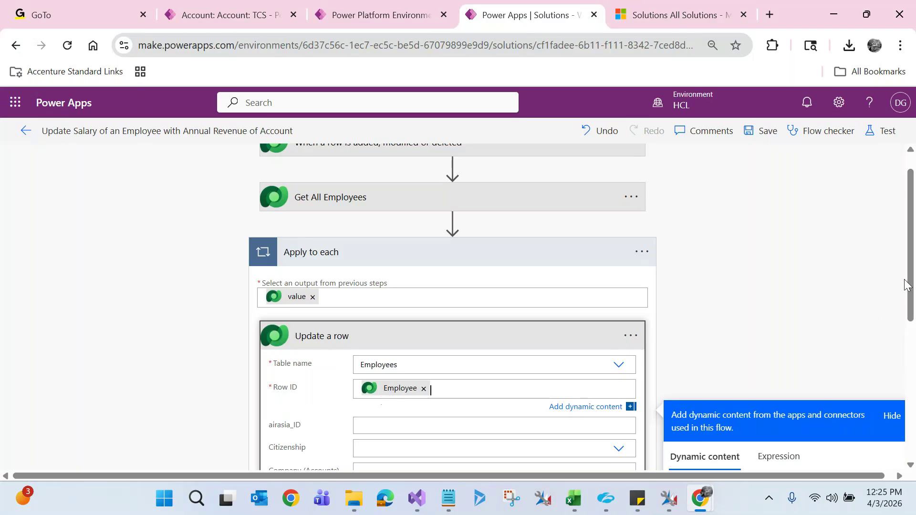
{"action": "left_click_drag", "start_coordinate": [910, 285], "coordinate": [912, 344]}
{"action": "scroll", "coordinate": [859, 339], "scroll_direction": "down", "scroll_amount": 1}
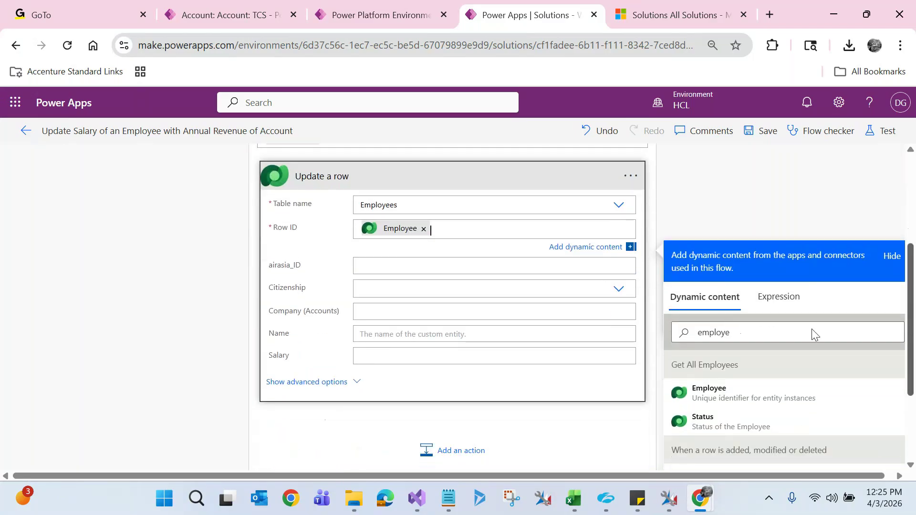
{"action": "left_click", "coordinate": [354, 383]}
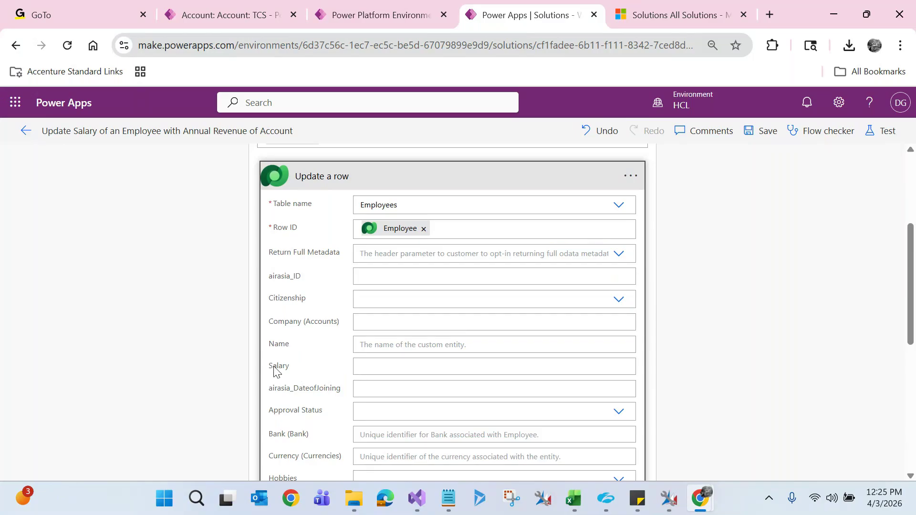
{"action": "left_click", "coordinate": [375, 364]}
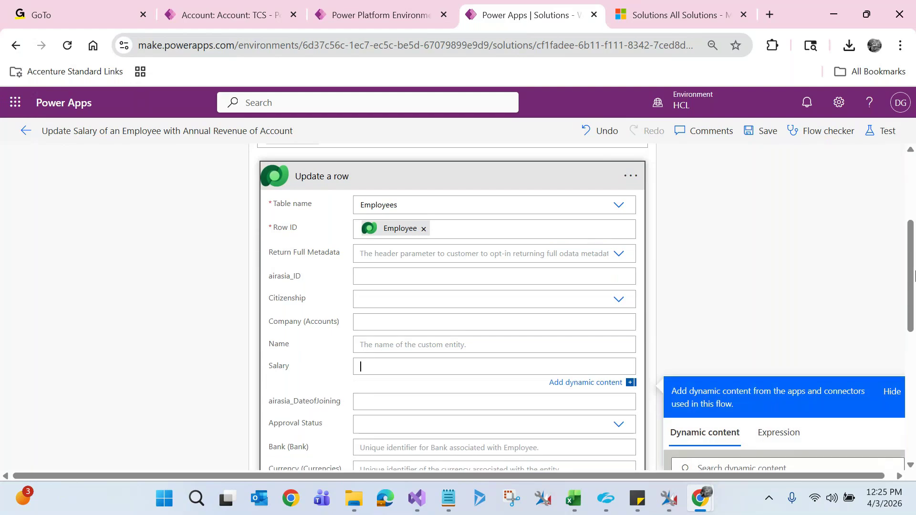
{"action": "scroll", "coordinate": [913, 286], "scroll_direction": "down", "scroll_amount": 1}
{"action": "left_click_drag", "start_coordinate": [912, 304], "coordinate": [914, 351]}
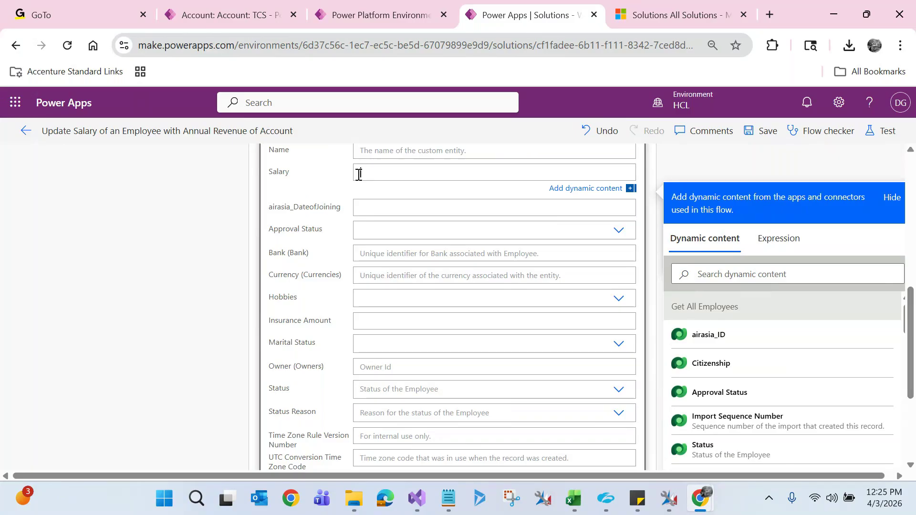
- Check the TCS account's annual revenue and its related employees' salaries, and return to the flow's Salary field
{"action": "left_click", "coordinate": [246, 10]}
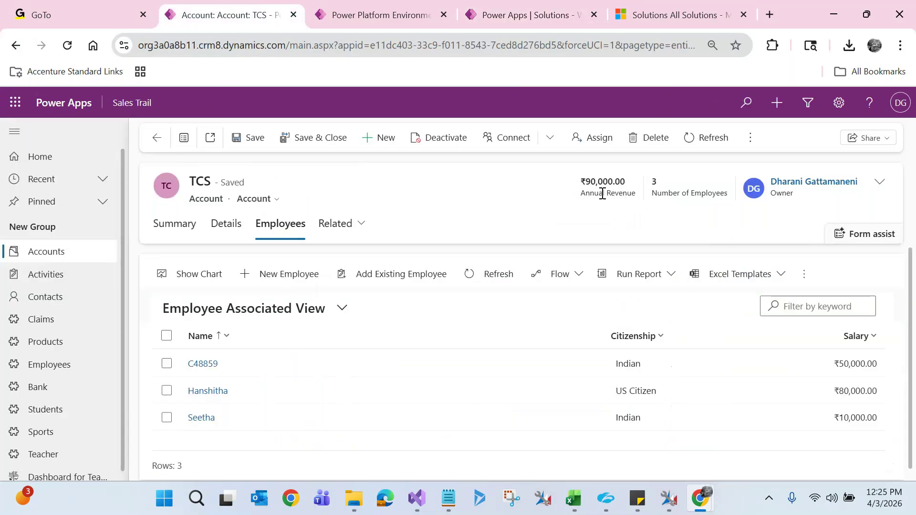
{"action": "double_click", "coordinate": [605, 192]}
{"action": "left_click", "coordinate": [847, 330]}
{"action": "double_click", "coordinate": [210, 200]}
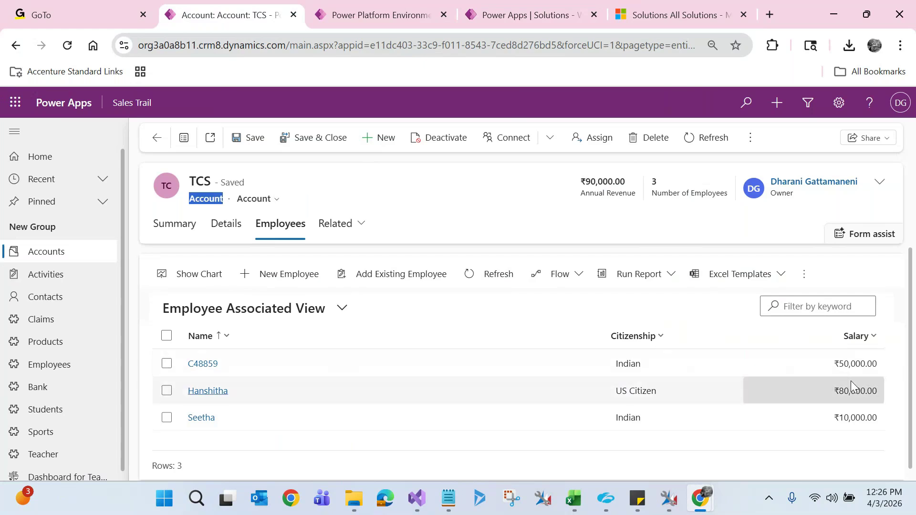
{"action": "left_click", "coordinate": [543, 4]}
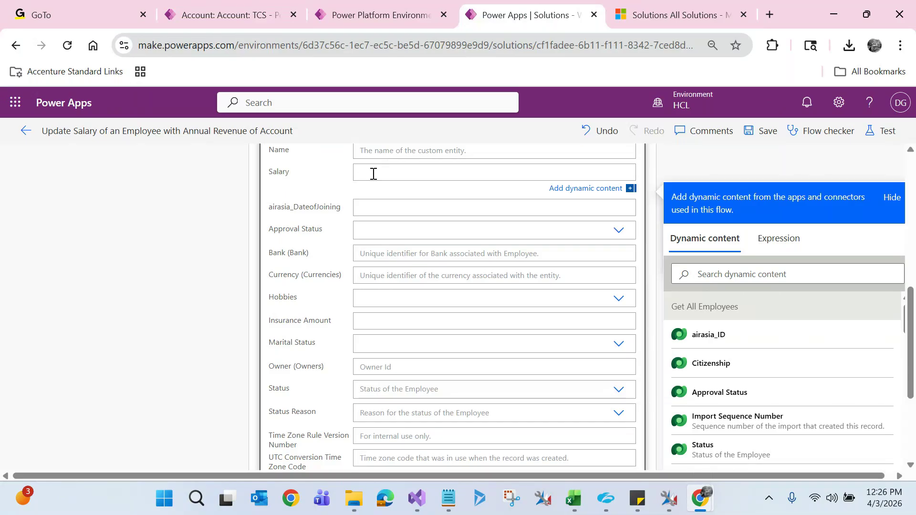
{"action": "scroll", "coordinate": [909, 315], "scroll_direction": "up", "scroll_amount": 1}
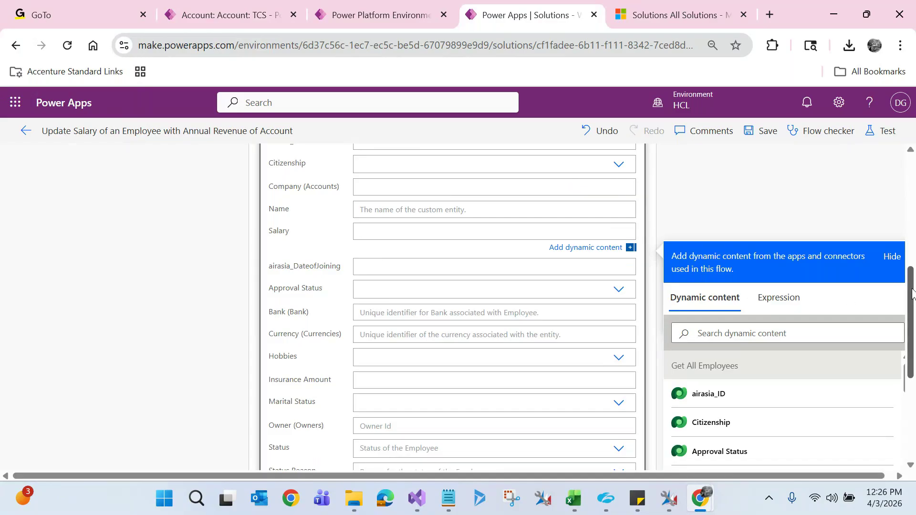
- Review the flow trigger's table and column settings against the annual revenue and employees of the TCS account, and return to the flow
{"action": "left_click_drag", "start_coordinate": [911, 293], "coordinate": [912, 184]}
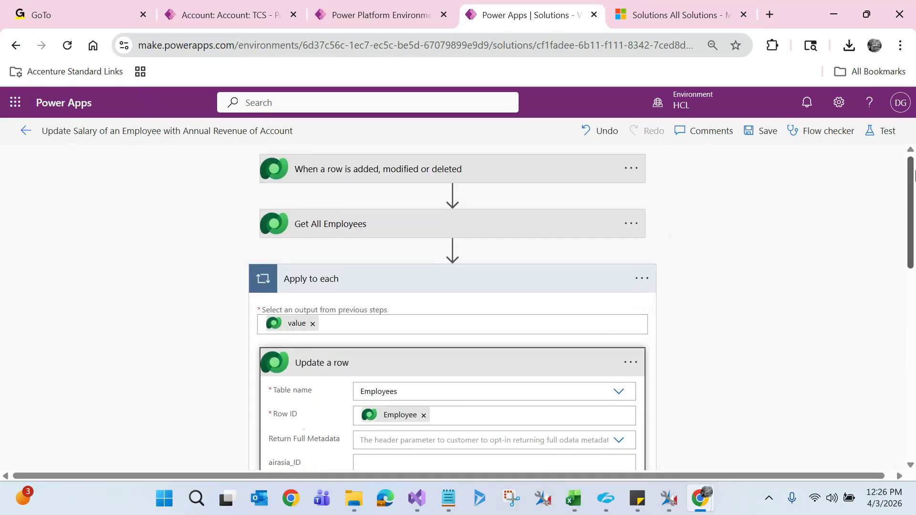
{"action": "left_click", "coordinate": [440, 183]}
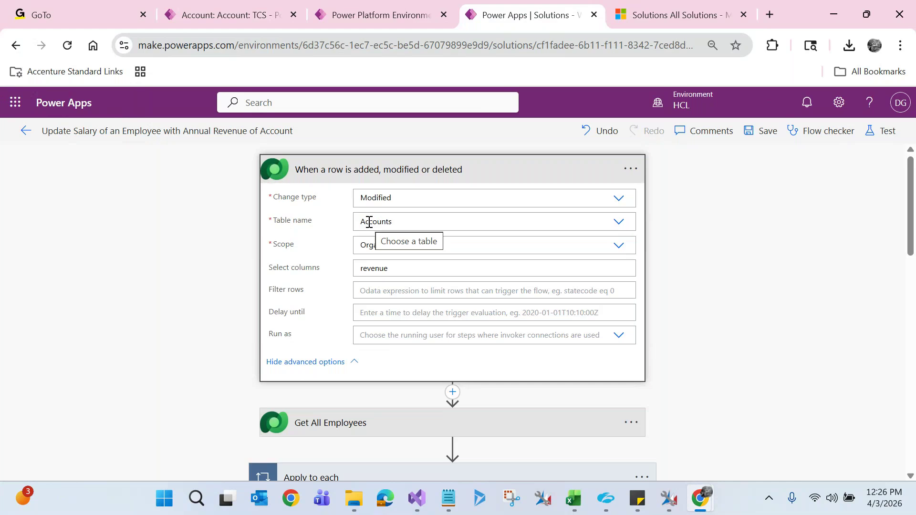
{"action": "left_click", "coordinate": [170, 6]}
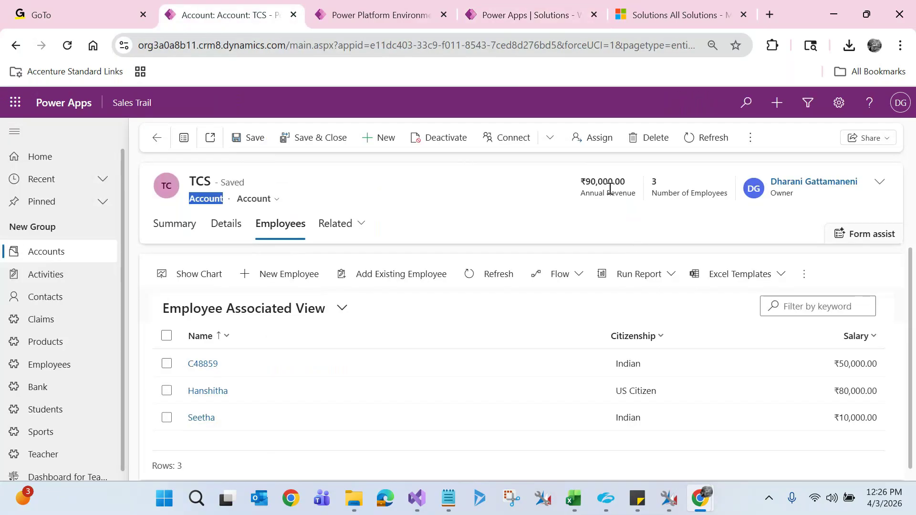
{"action": "left_click", "coordinate": [459, 16]}
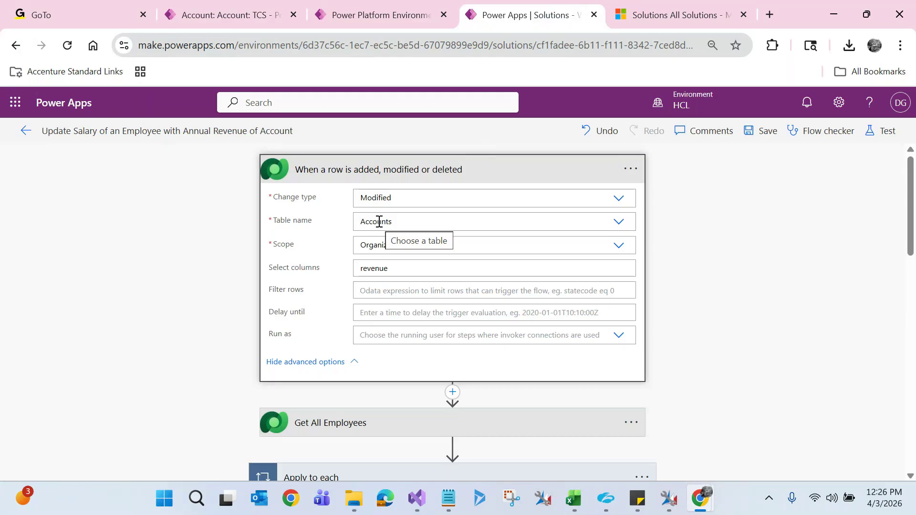
{"action": "left_click", "coordinate": [248, 5]}
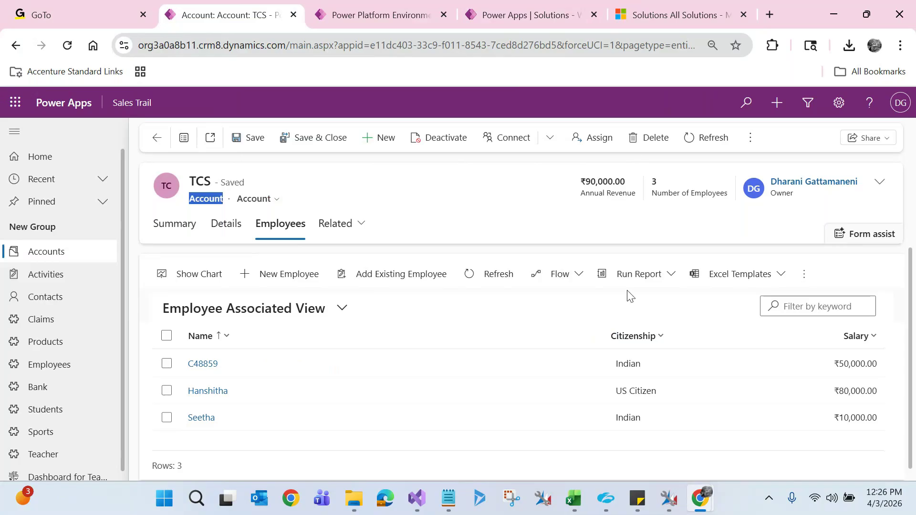
{"action": "left_click", "coordinate": [163, 224]}
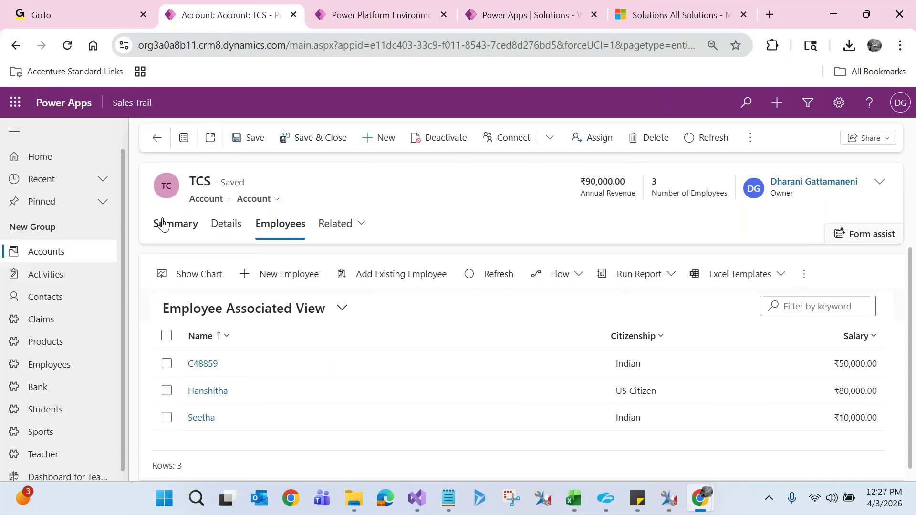
{"action": "left_click", "coordinate": [162, 224]}
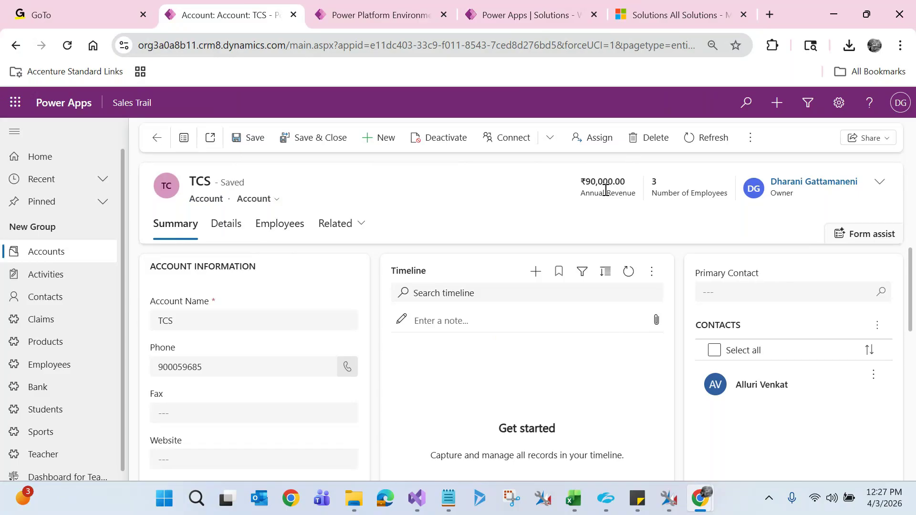
{"action": "left_click", "coordinate": [494, 10]}
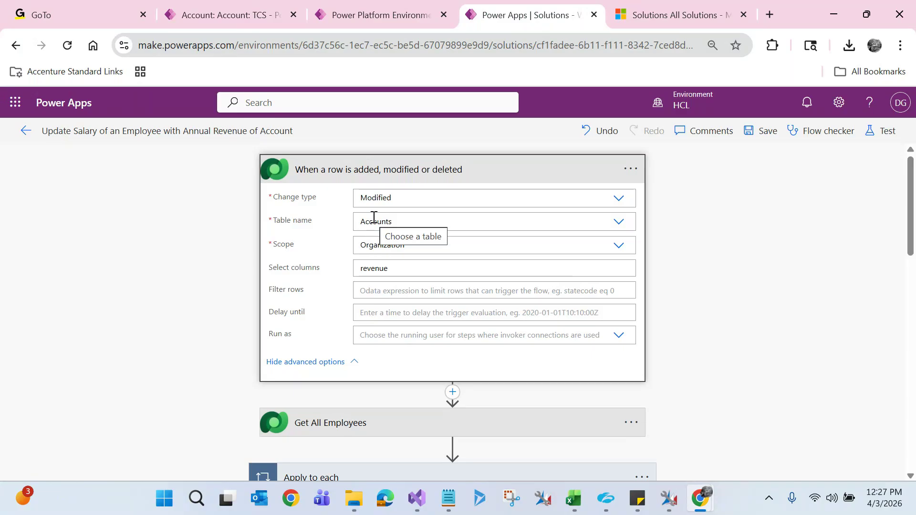
- Collapse the trigger and search the dynamic content for the Update a row action's Salary field for "annual"
{"action": "left_click", "coordinate": [367, 168]}
{"action": "left_click_drag", "start_coordinate": [913, 190], "coordinate": [913, 255]}
{"action": "left_click", "coordinate": [373, 370]}
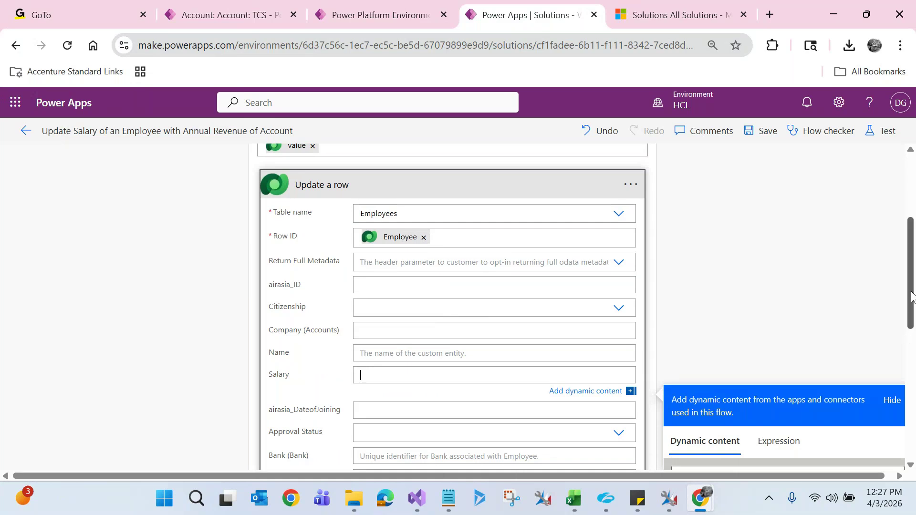
{"action": "left_click_drag", "start_coordinate": [912, 295], "coordinate": [912, 334]}
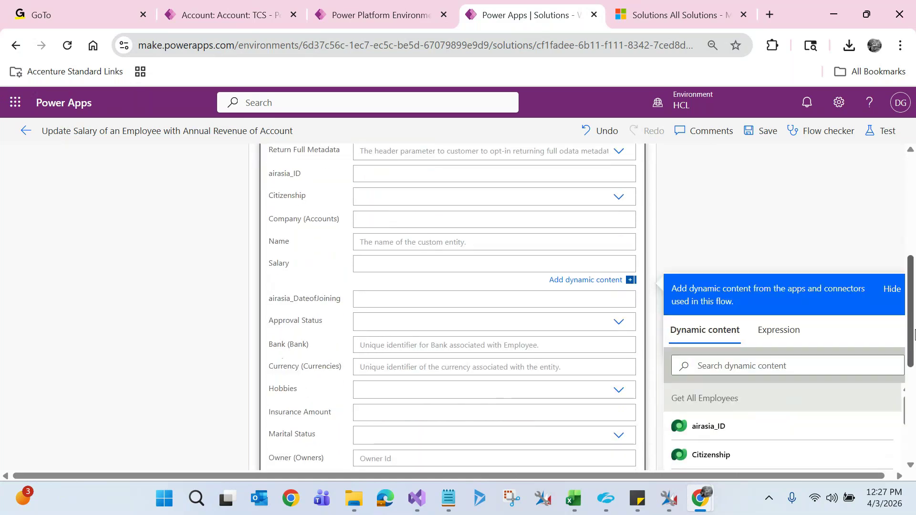
{"action": "left_click", "coordinate": [744, 366]}
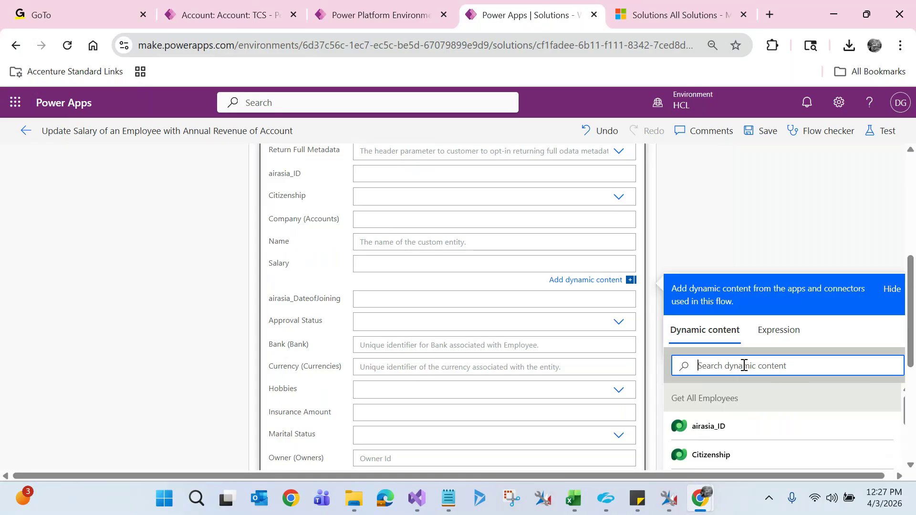
{"action": "type", "text": "annaul"}
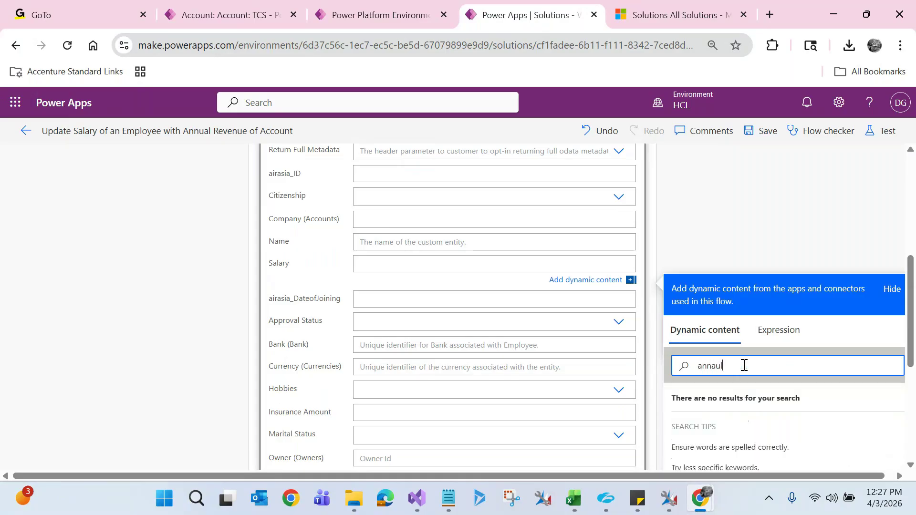
{"action": "key", "text": "BackSpace"}
{"action": "key", "text": "BackSpace"}
{"action": "key", "text": "BackSpace"}
{"action": "type", "text": "ual"}
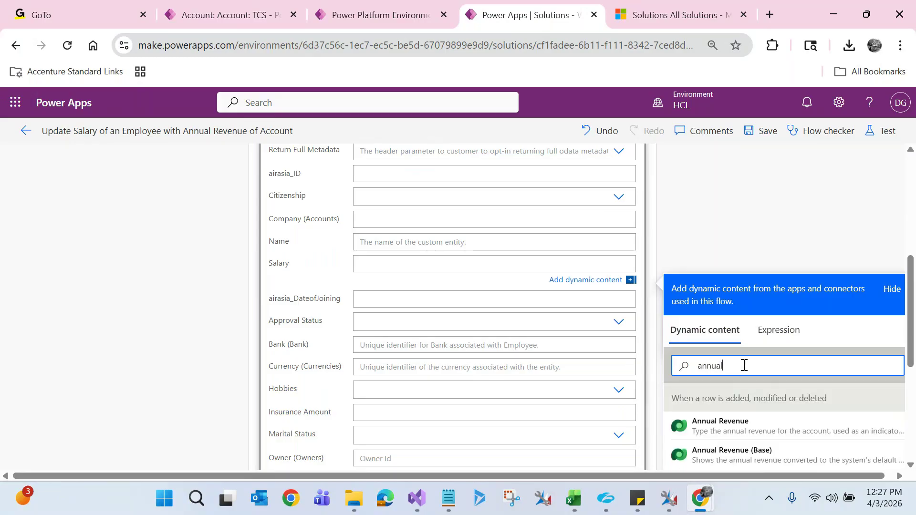
- Check which flow step supplies the annual revenue values and review that trigger's settings
{"action": "left_click_drag", "start_coordinate": [911, 337], "coordinate": [908, 360]}
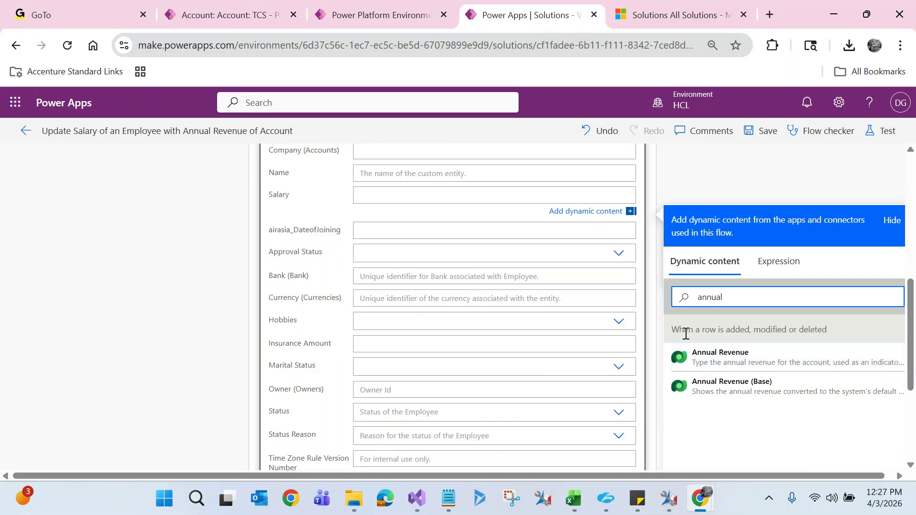
{"action": "left_click_drag", "start_coordinate": [672, 329], "coordinate": [834, 333]}
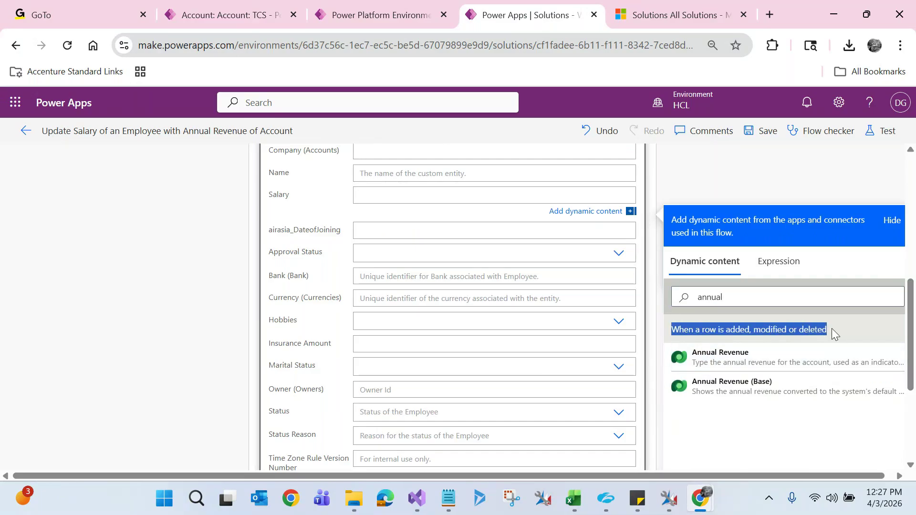
{"action": "left_click_drag", "start_coordinate": [914, 316], "coordinate": [914, 313]}
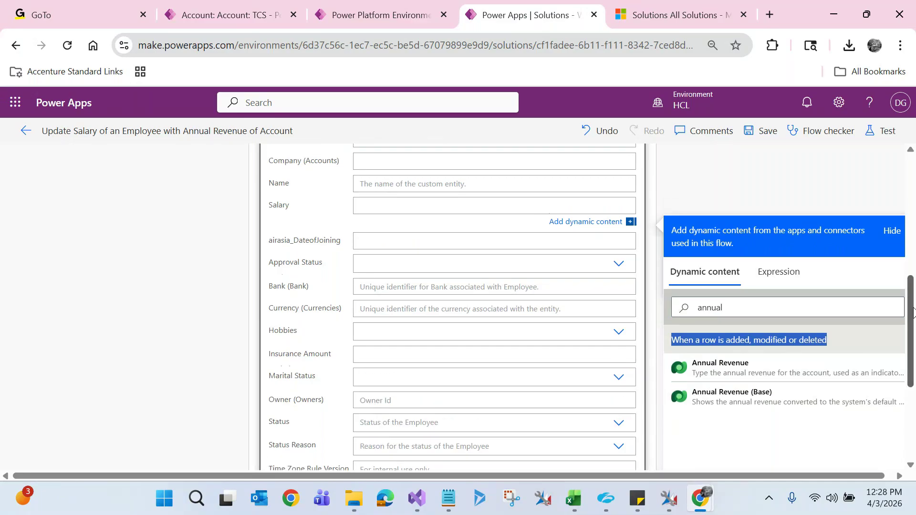
{"action": "scroll", "coordinate": [914, 313], "scroll_direction": "up", "scroll_amount": 10}
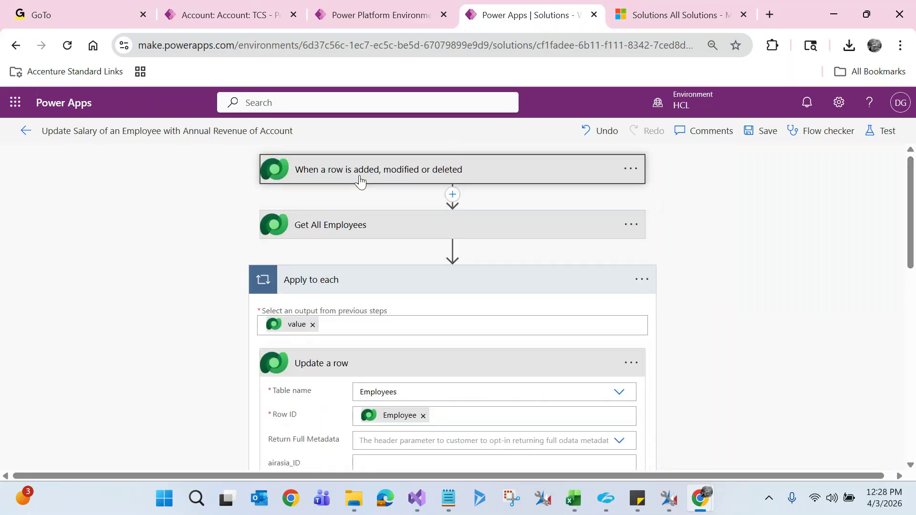
{"action": "left_click", "coordinate": [368, 172]}
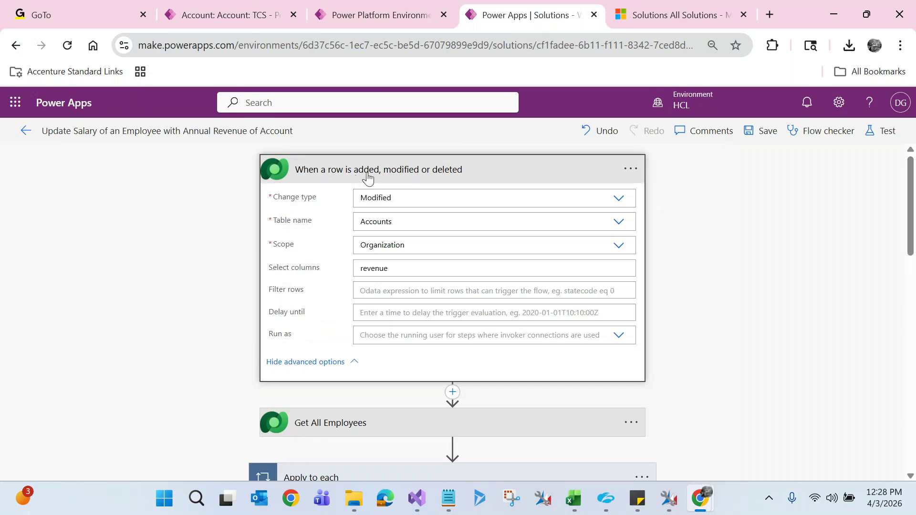
{"action": "left_click", "coordinate": [414, 177]}
- Set the Salary field of the Update a row action to Annual Revenue from the trigger and check the mapping
{"action": "scroll", "coordinate": [914, 256], "scroll_direction": "down", "scroll_amount": 2}
{"action": "scroll", "coordinate": [914, 255], "scroll_direction": "down", "scroll_amount": 6}
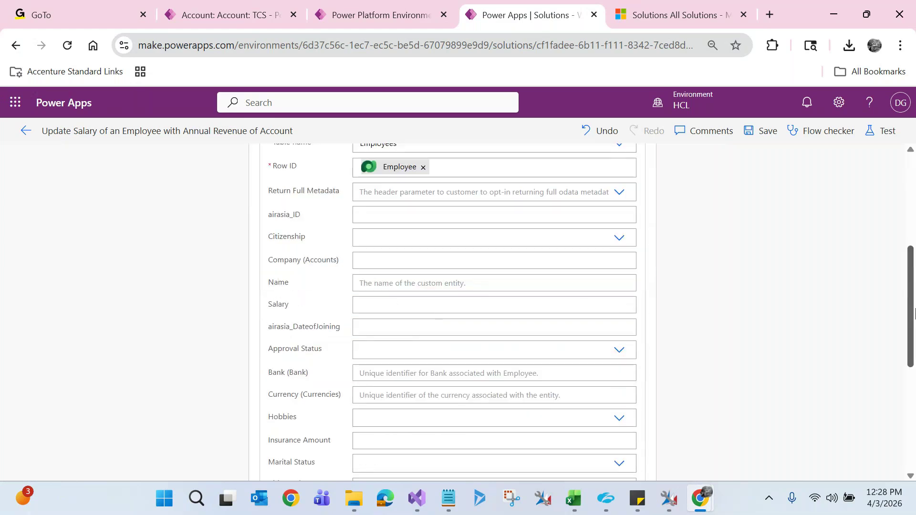
{"action": "scroll", "coordinate": [369, 355], "scroll_direction": "up", "scroll_amount": 4}
{"action": "left_click", "coordinate": [369, 355]}
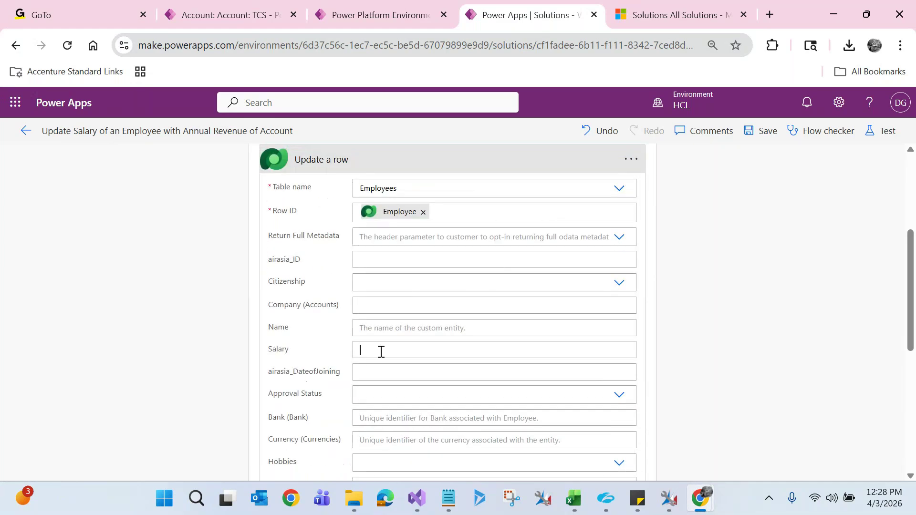
{"action": "scroll", "coordinate": [914, 300], "scroll_direction": "down", "scroll_amount": 2}
{"action": "scroll", "coordinate": [914, 300], "scroll_direction": "down", "scroll_amount": 3}
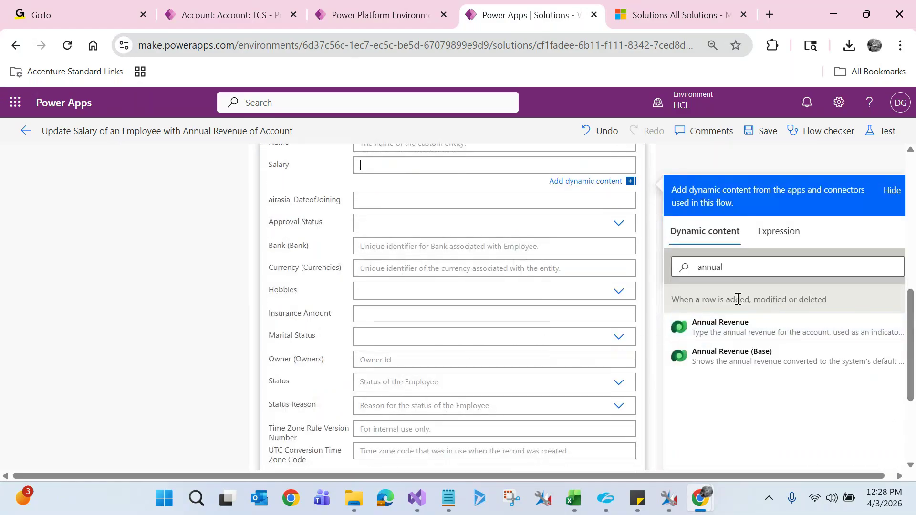
{"action": "left_click_drag", "start_coordinate": [673, 299], "coordinate": [833, 315]}
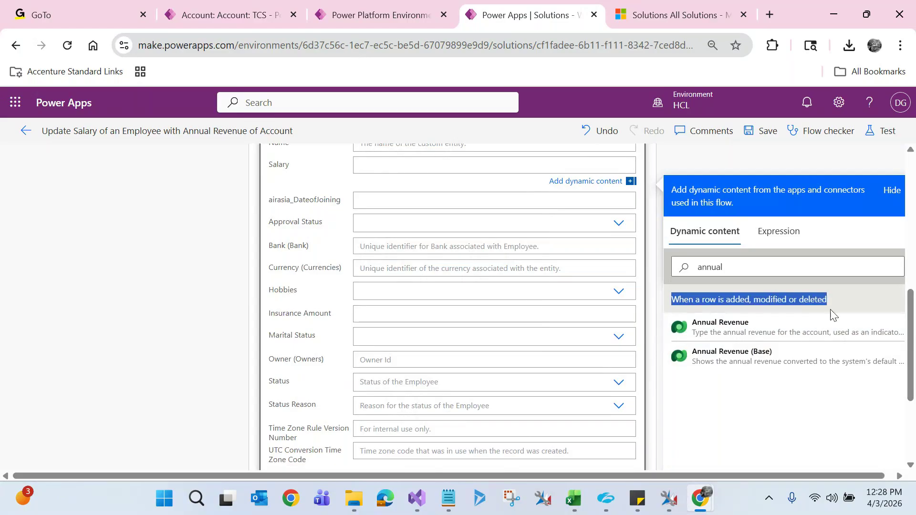
{"action": "left_click", "coordinate": [755, 334]}
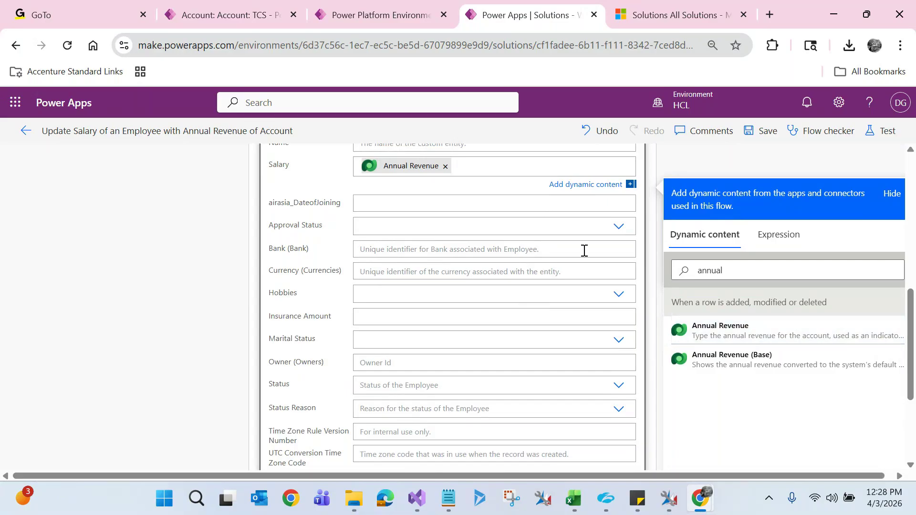
{"action": "double_click", "coordinate": [281, 169]}
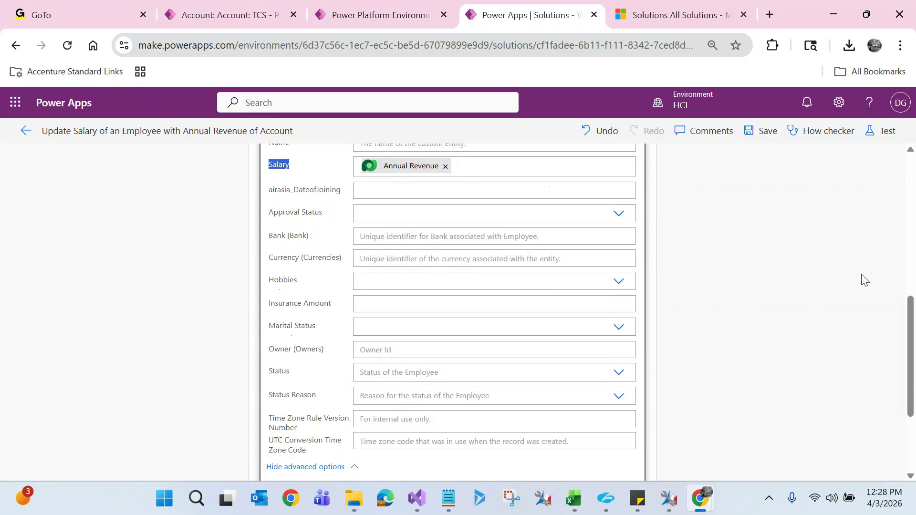
{"action": "scroll", "coordinate": [912, 272], "scroll_direction": "up", "scroll_amount": 3}
{"action": "scroll", "coordinate": [914, 269], "scroll_direction": "up", "scroll_amount": 2}
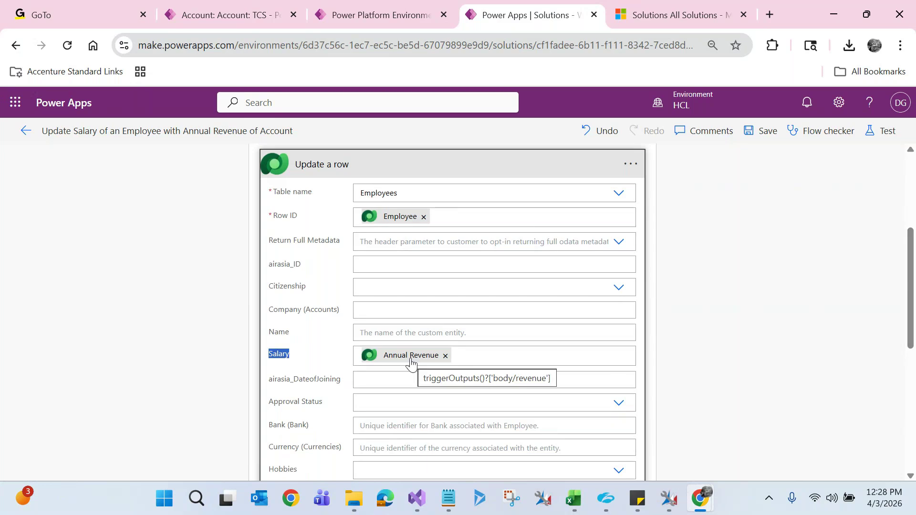
- Rename the Update a row action as "Update Salary of an Employee" and save the flow
{"action": "left_click", "coordinate": [631, 165]}
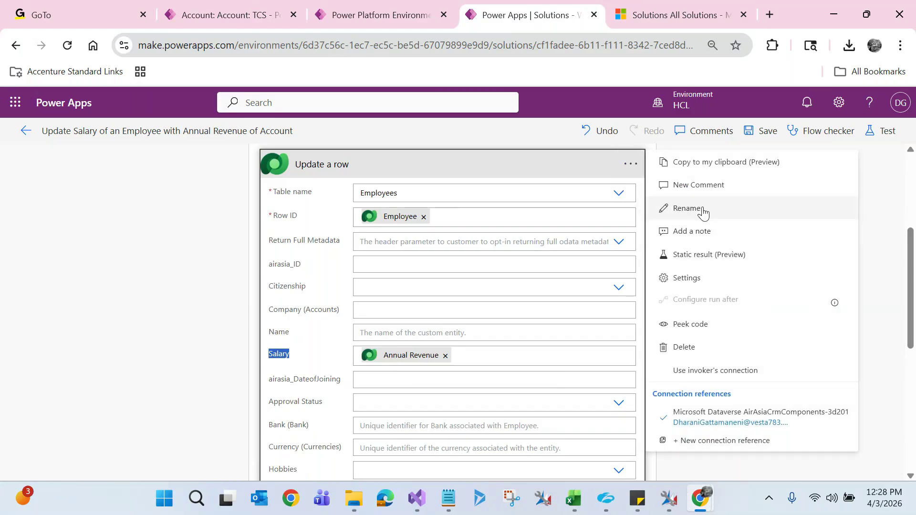
{"action": "left_click", "coordinate": [701, 209]}
{"action": "type", "text": "U"}
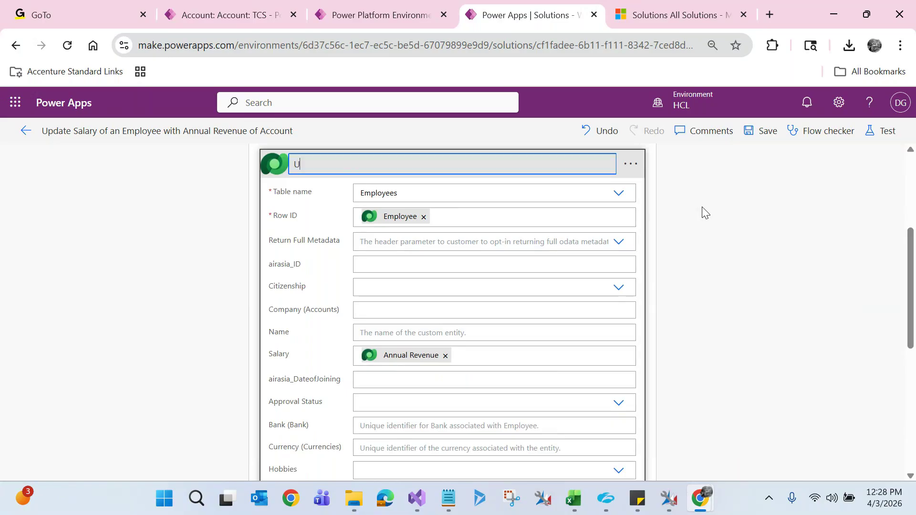
{"action": "type", "text": "pdate Salary of an Emplo"}
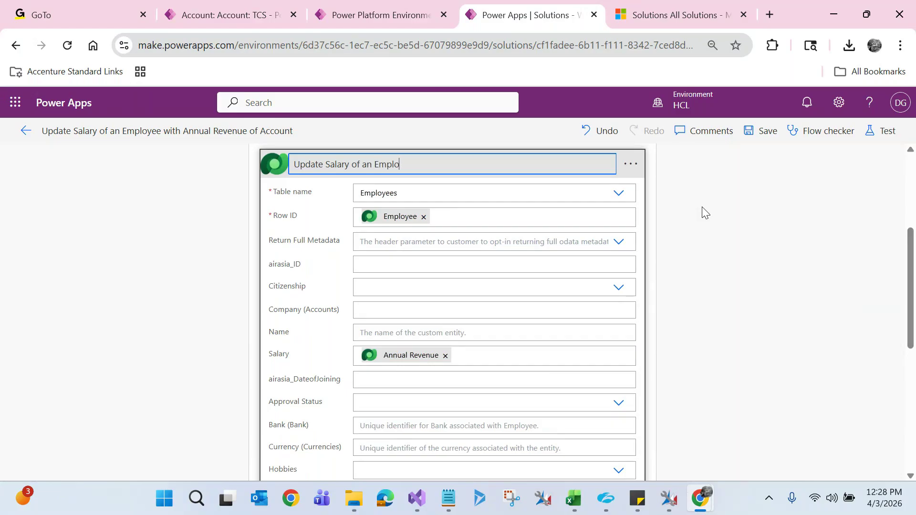
{"action": "type", "text": "yee"}
{"action": "left_click", "coordinate": [718, 223]}
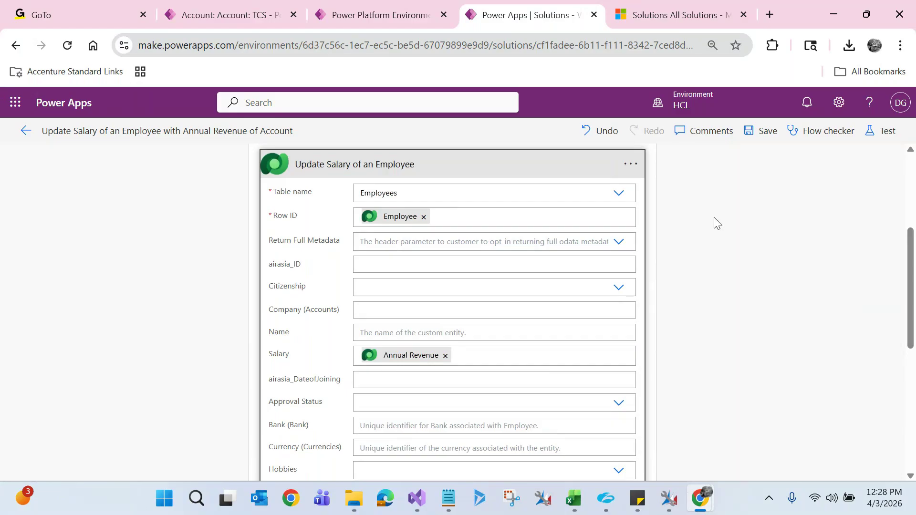
{"action": "left_click", "coordinate": [766, 133]}
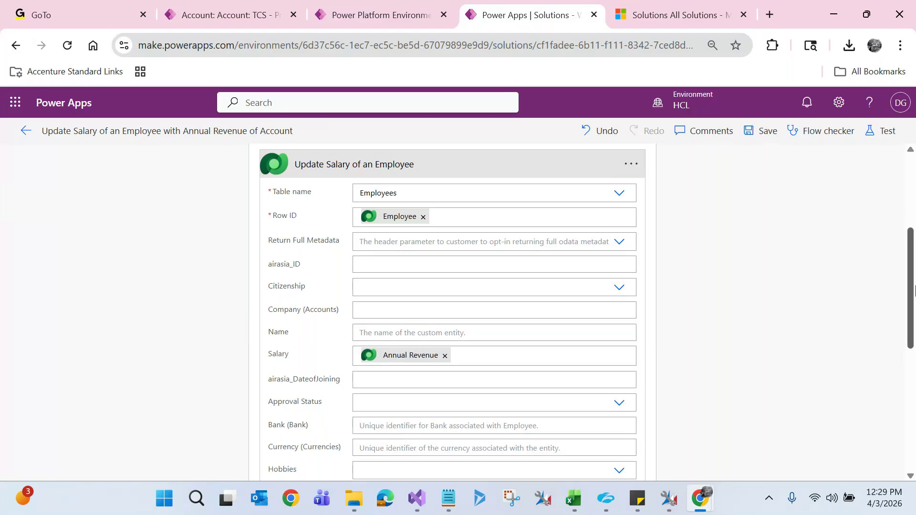
- Review the flow's steps with their details collapsed and return to the Walmart CRM Components solution's list of cloud flows
{"action": "left_click_drag", "start_coordinate": [915, 289], "coordinate": [899, 224]}
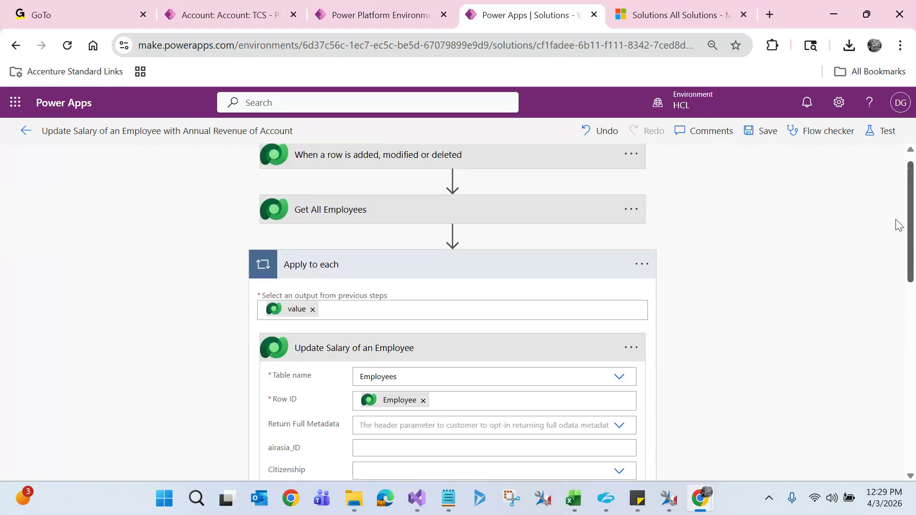
{"action": "left_click", "coordinate": [470, 348]}
{"action": "left_click", "coordinate": [344, 162]}
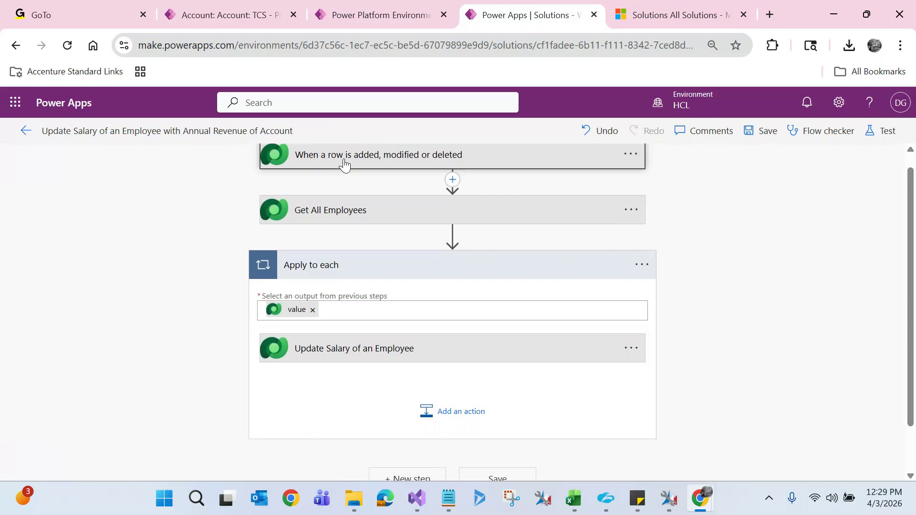
{"action": "left_click", "coordinate": [344, 164]}
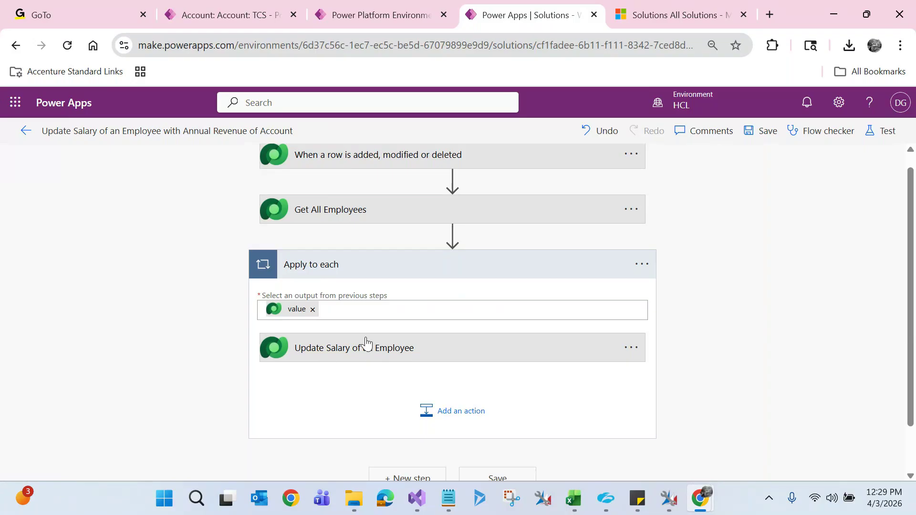
{"action": "left_click", "coordinate": [26, 132]}
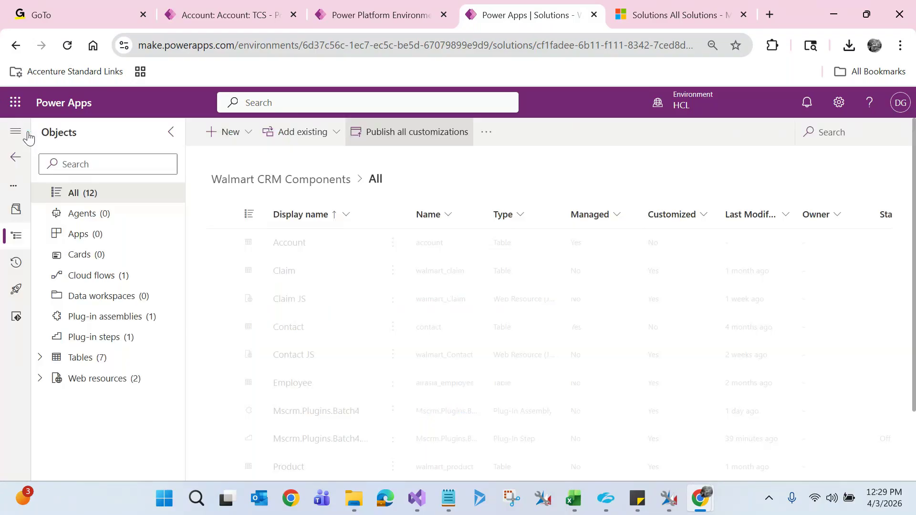
{"action": "left_click", "coordinate": [98, 281]}
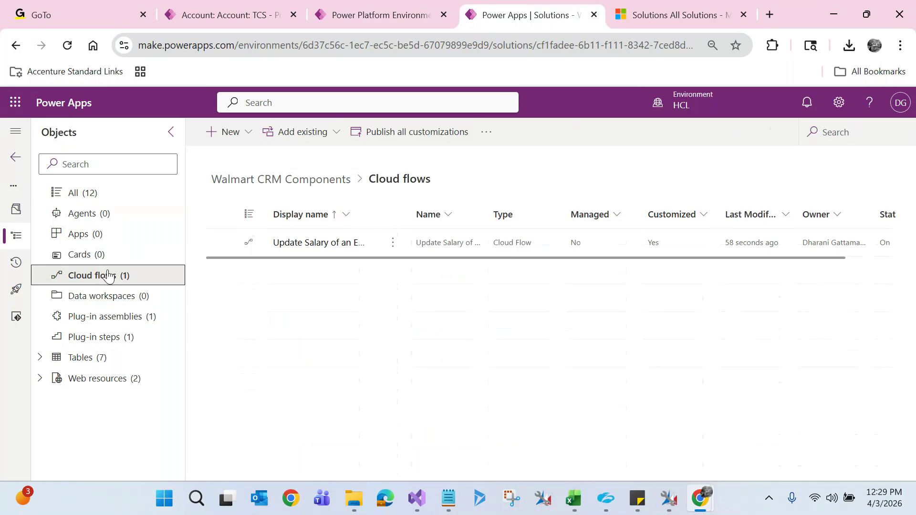
- Try to open the salary update flow from the cloud flows list, reload its page and return to the list
{"action": "left_click", "coordinate": [305, 244]}
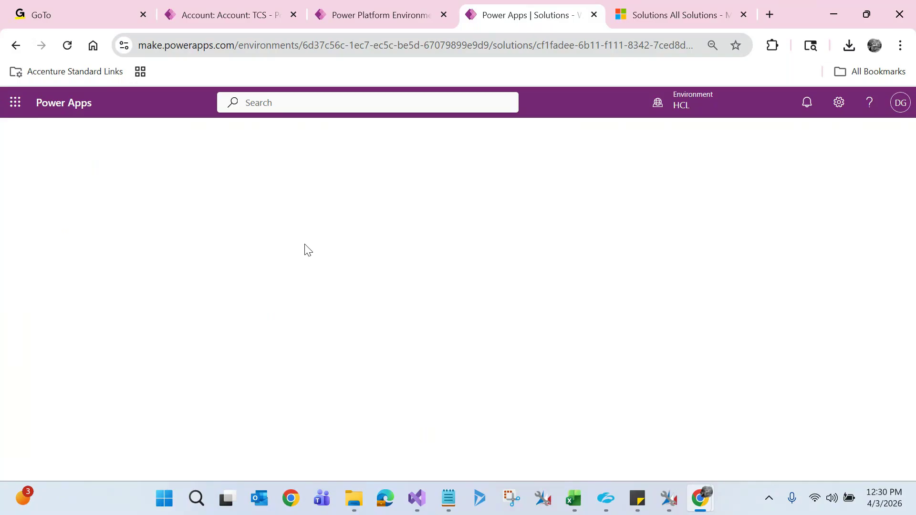
{"action": "left_click", "coordinate": [71, 47]}
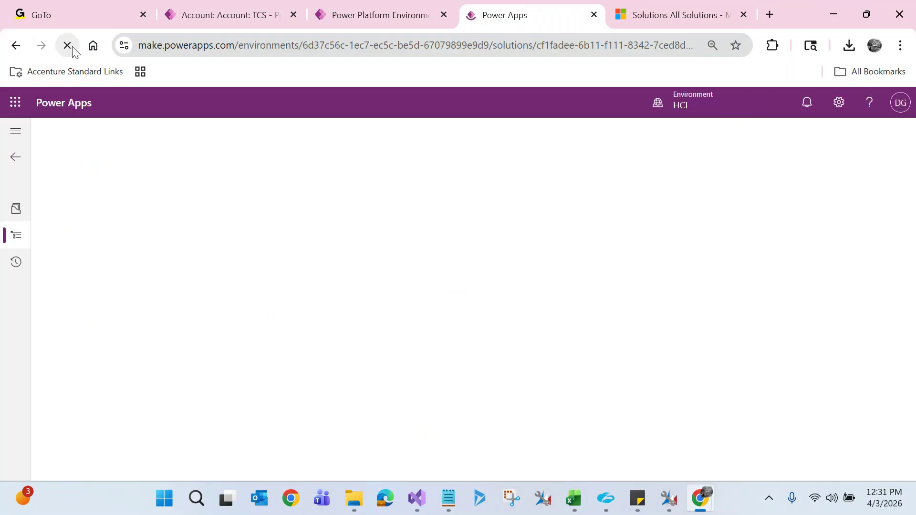
{"action": "left_click", "coordinate": [69, 46]}
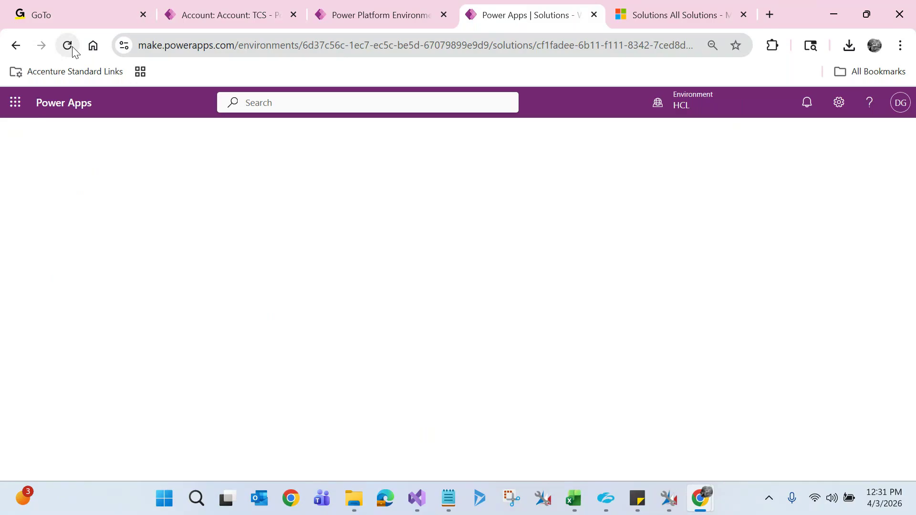
{"action": "left_click", "coordinate": [73, 48]}
{"action": "left_click", "coordinate": [15, 45]}
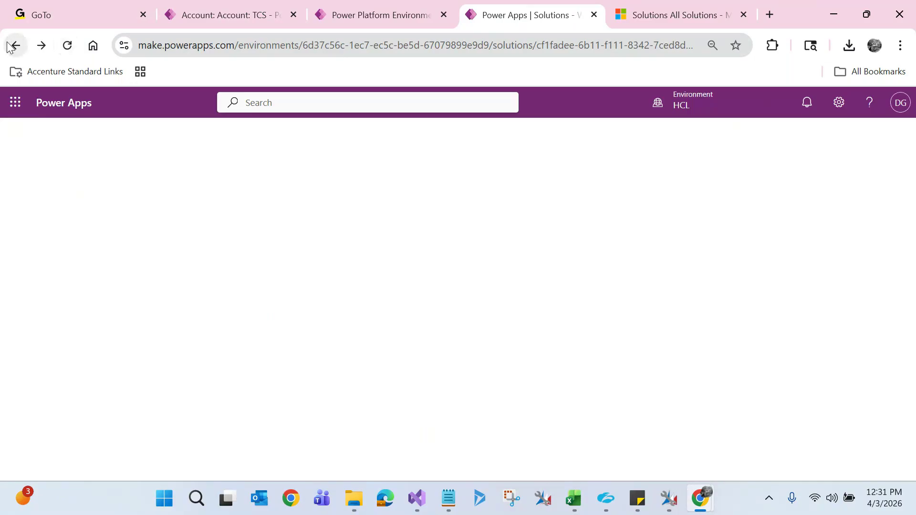
{"action": "left_click", "coordinate": [333, 245]}
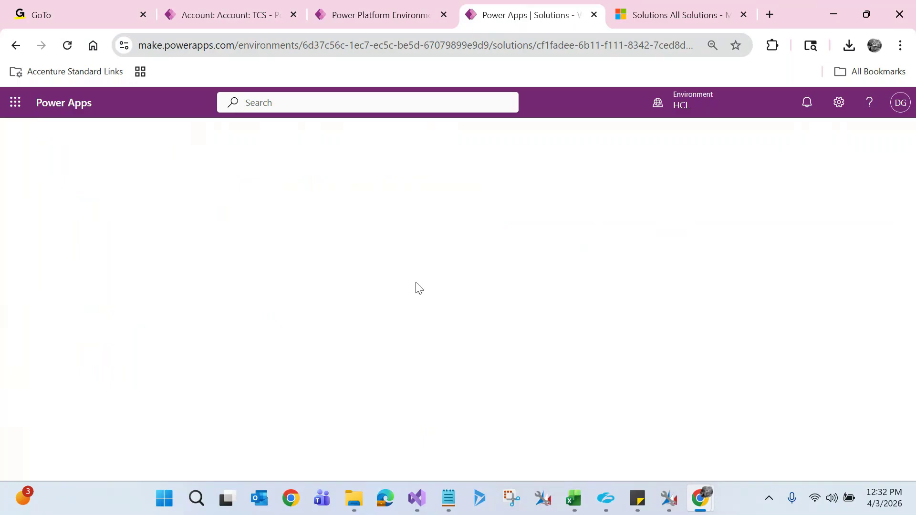
{"action": "left_click", "coordinate": [397, 22]}
{"action": "left_click", "coordinate": [486, 17]}
{"action": "left_click", "coordinate": [17, 51]}
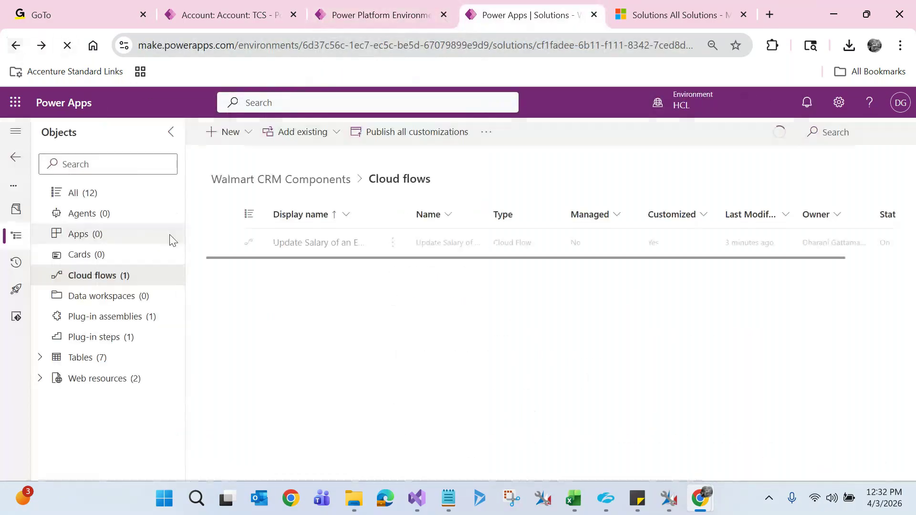
- Open the salary update flow for editing in a new tab, then save it and switch to the classic designer
{"action": "left_click", "coordinate": [393, 242]}
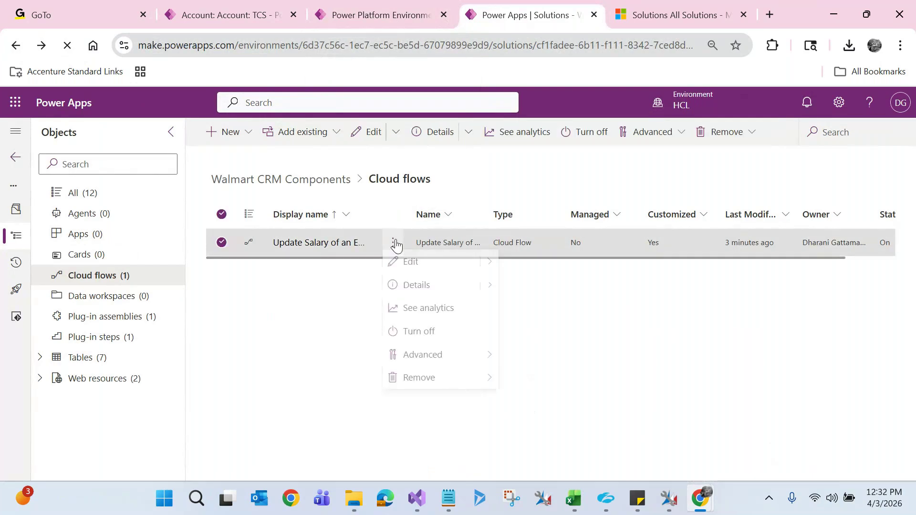
{"action": "mouse_move", "coordinate": [485, 272]}
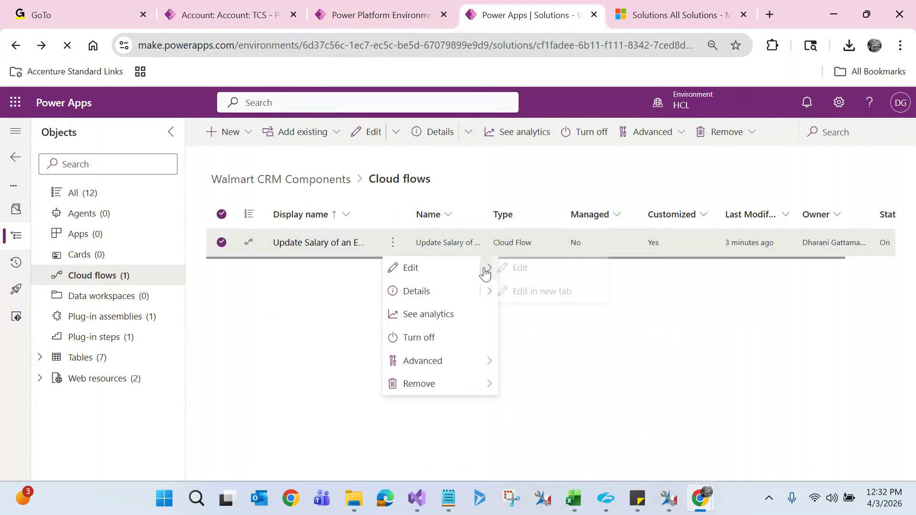
{"action": "left_click", "coordinate": [539, 292]}
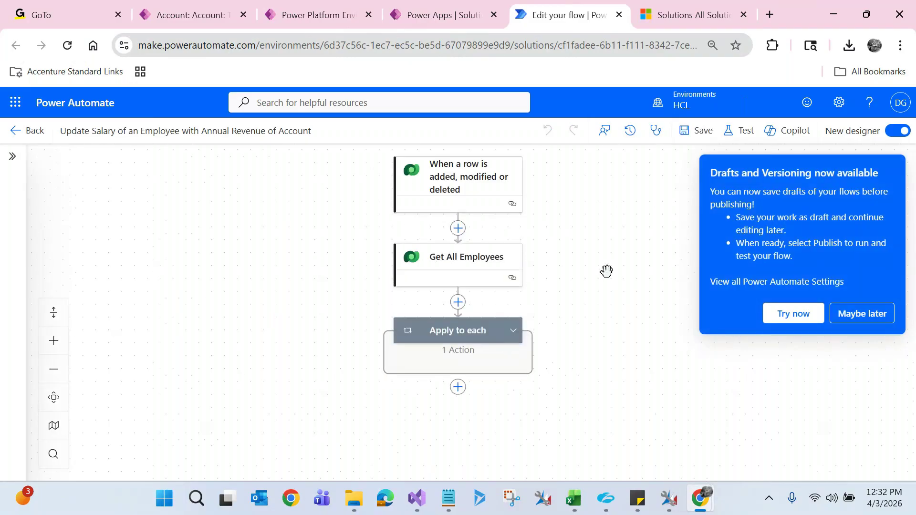
{"action": "left_click", "coordinate": [894, 138]}
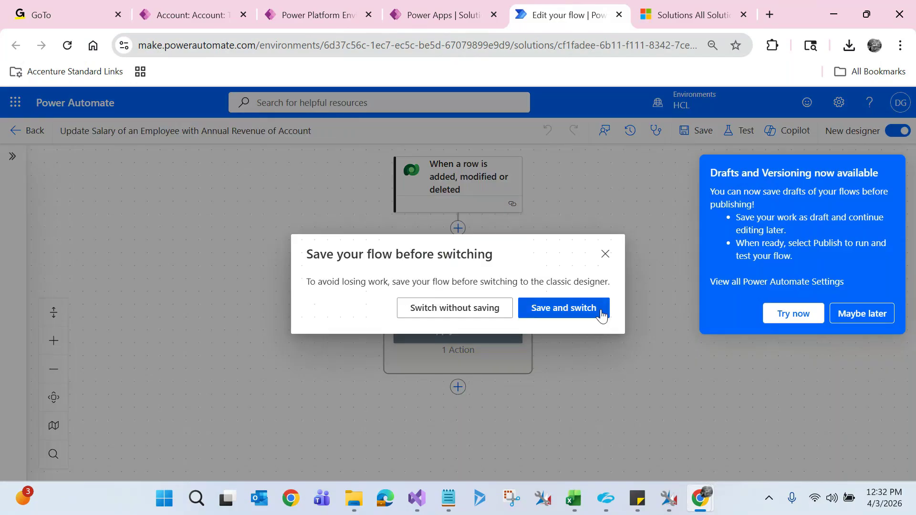
{"action": "left_click", "coordinate": [574, 313]}
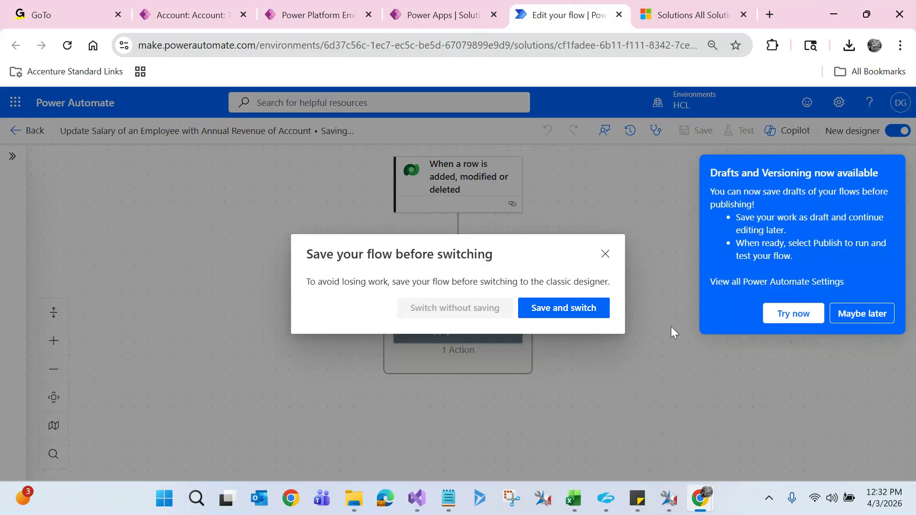
{"action": "left_click", "coordinate": [863, 315]}
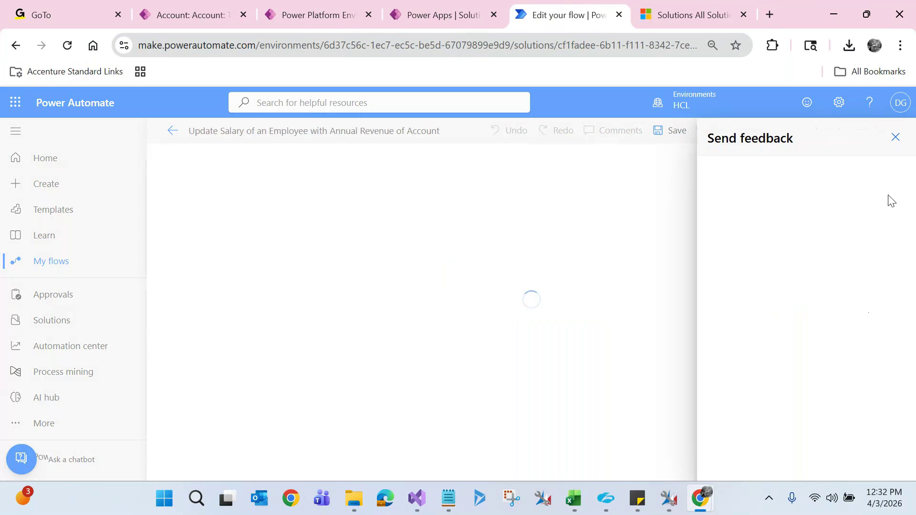
{"action": "left_click", "coordinate": [895, 137]}
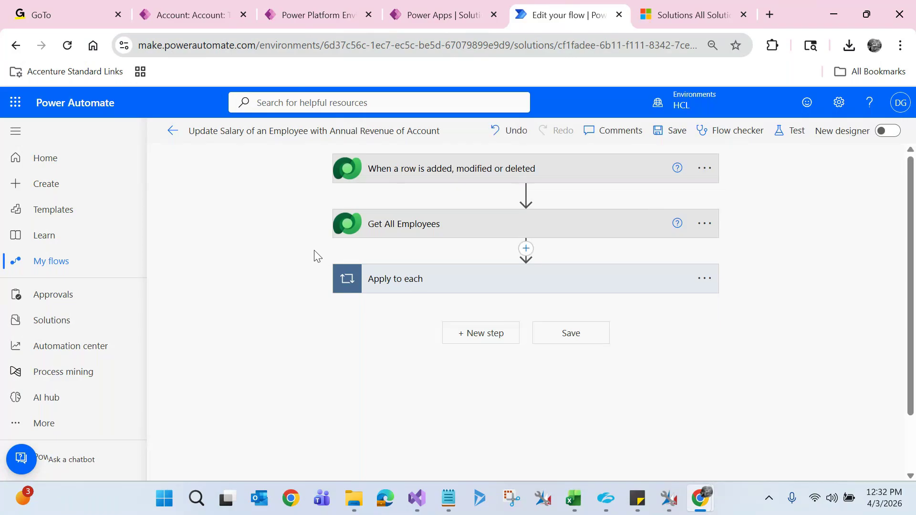
- Leave the designer for the flow's details page, then turn the flow off and back on
{"action": "left_click", "coordinate": [173, 132]}
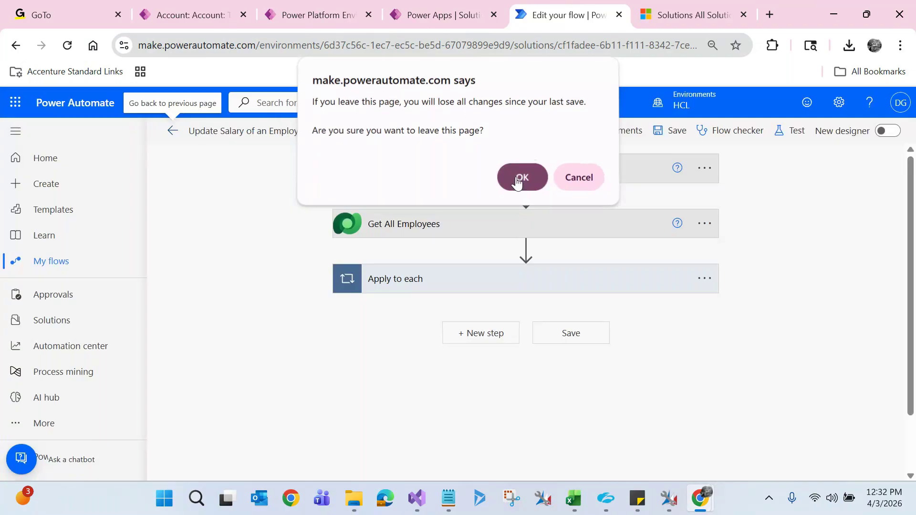
{"action": "left_click", "coordinate": [520, 181]}
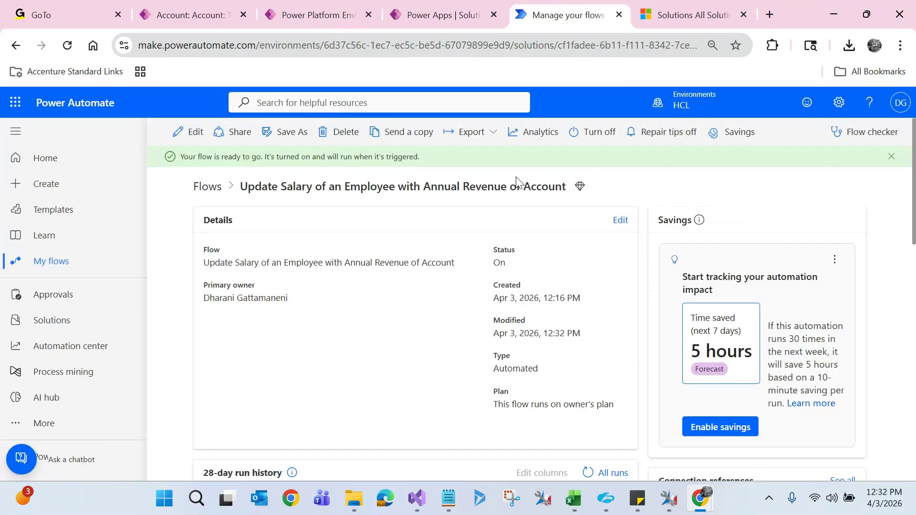
{"action": "left_click_drag", "start_coordinate": [241, 191], "coordinate": [553, 190]}
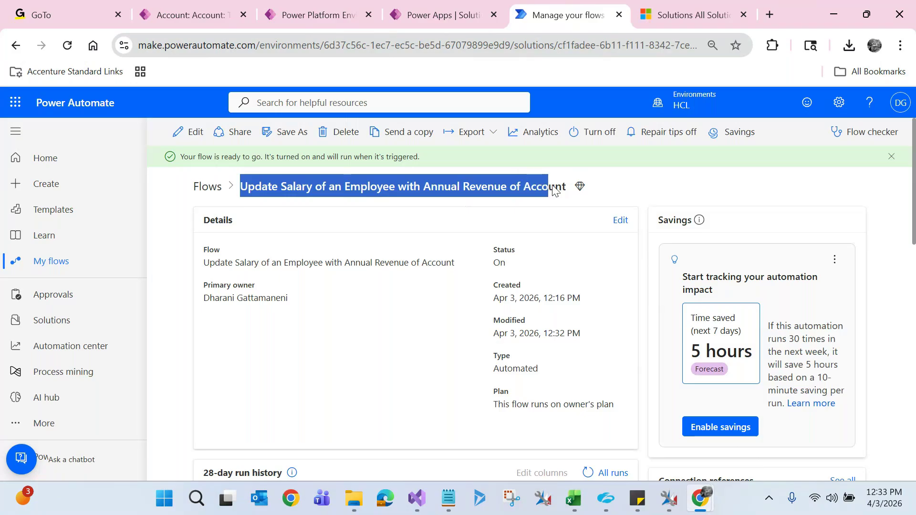
{"action": "left_click", "coordinate": [640, 191]}
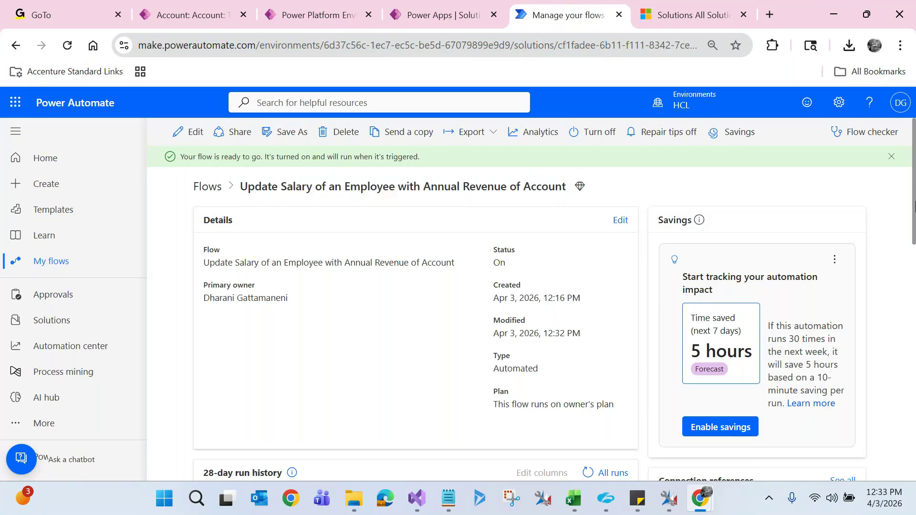
{"action": "scroll", "coordinate": [914, 206], "scroll_direction": "down", "scroll_amount": 5}
{"action": "scroll", "coordinate": [913, 206], "scroll_direction": "up", "scroll_amount": 5}
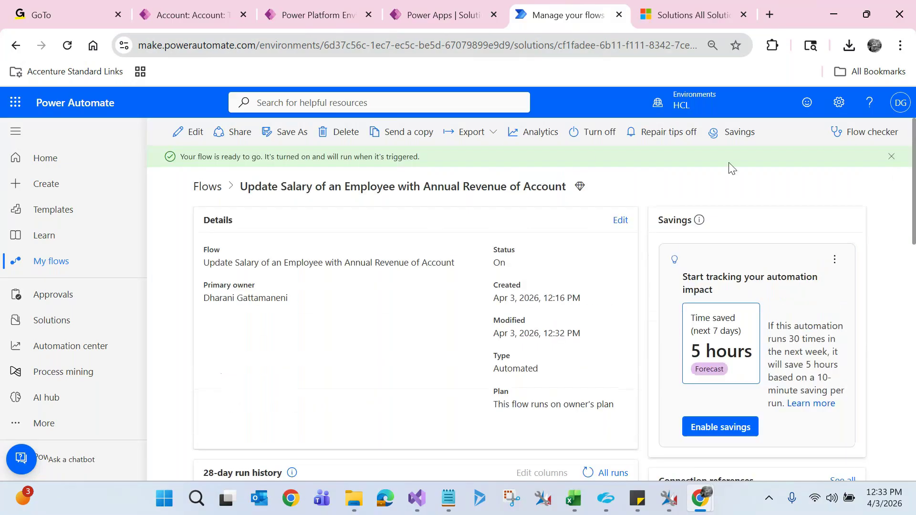
{"action": "left_click", "coordinate": [596, 142]}
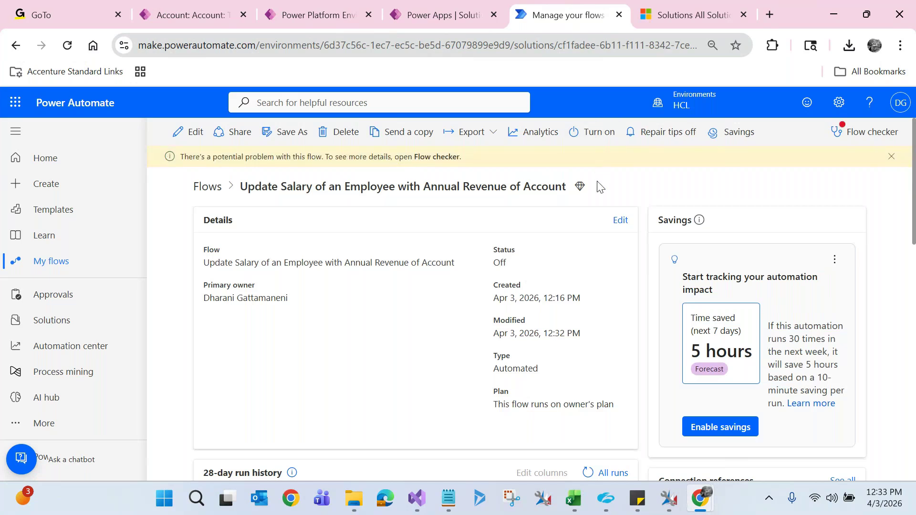
{"action": "left_click", "coordinate": [600, 138]}
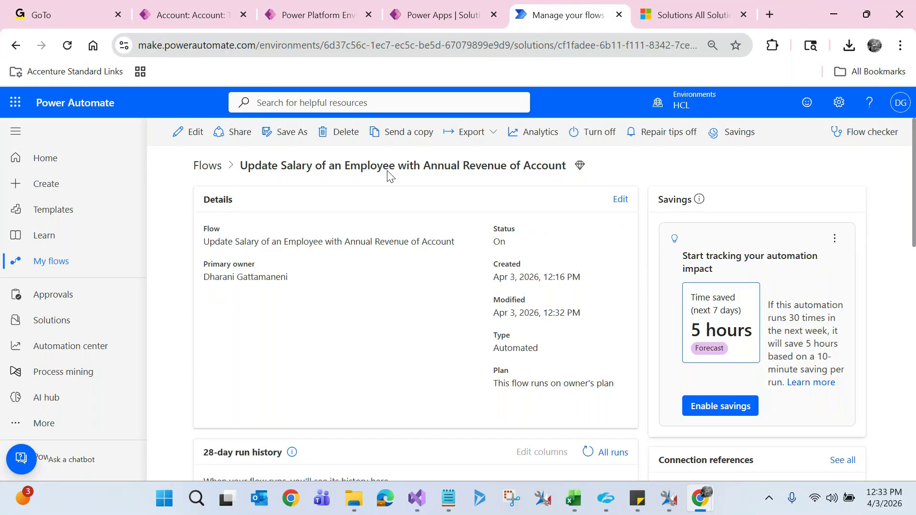
- Set the TCS account's Annual Revenue to ₹60,000.00, save the record and display its related employees
{"action": "left_click", "coordinate": [191, 21]}
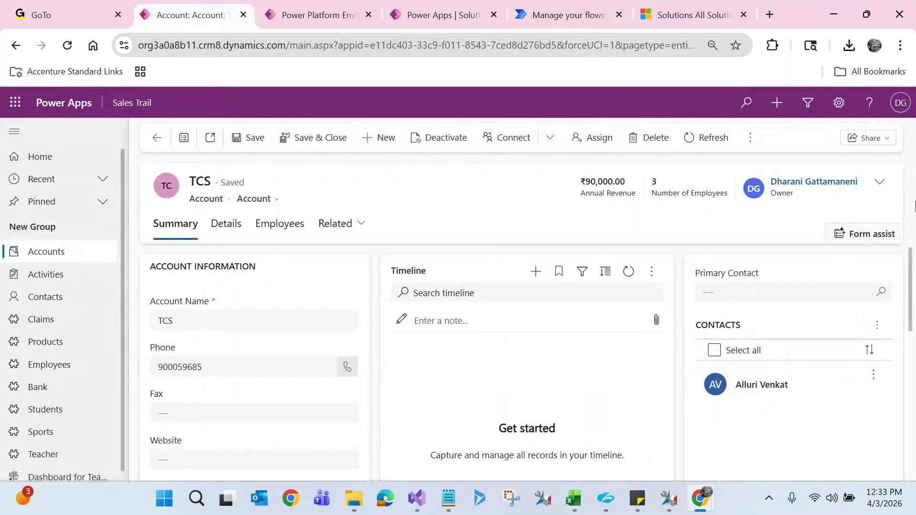
{"action": "left_click", "coordinate": [877, 180]}
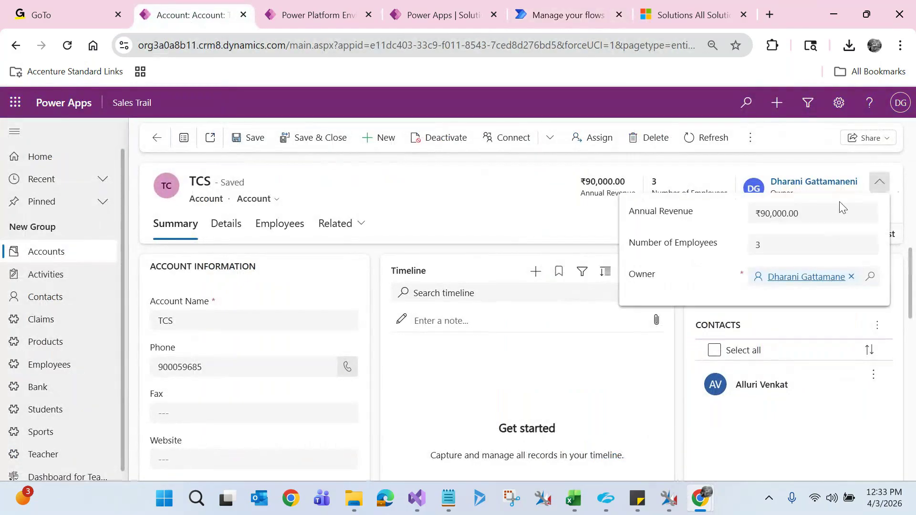
{"action": "left_click", "coordinate": [766, 215]}
{"action": "type", "text": "6"}
{"action": "left_click", "coordinate": [540, 217]}
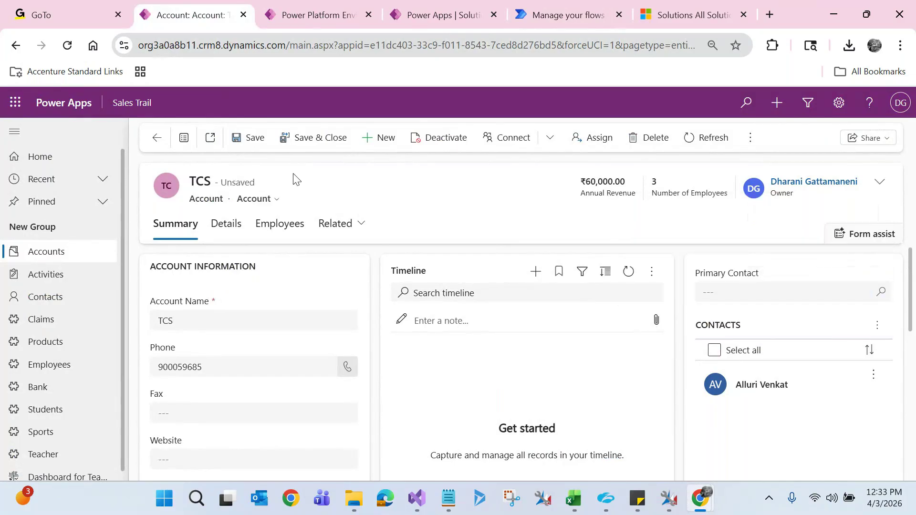
{"action": "left_click", "coordinate": [243, 144]}
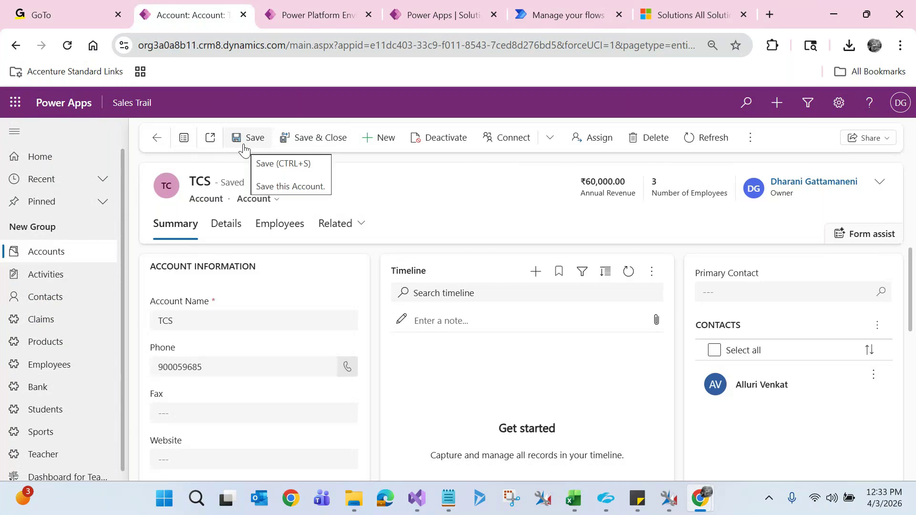
{"action": "left_click", "coordinate": [343, 231]}
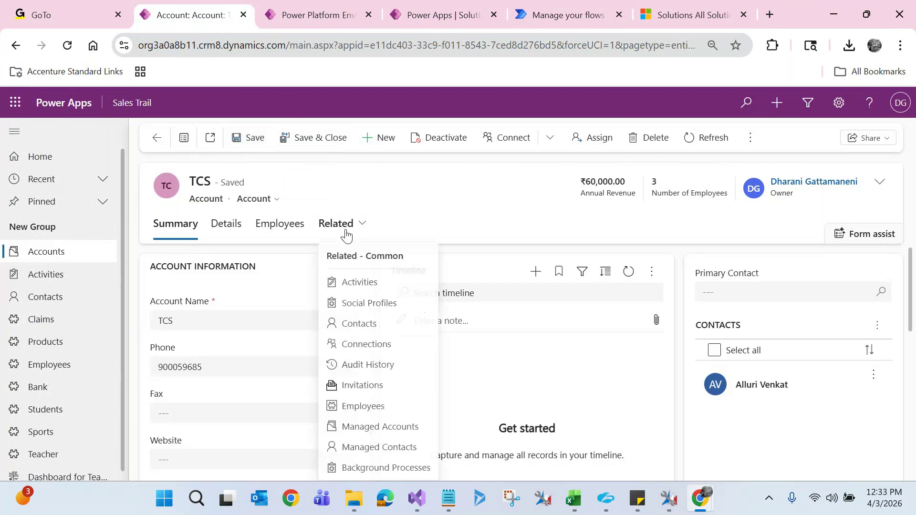
{"action": "left_click", "coordinate": [371, 408]}
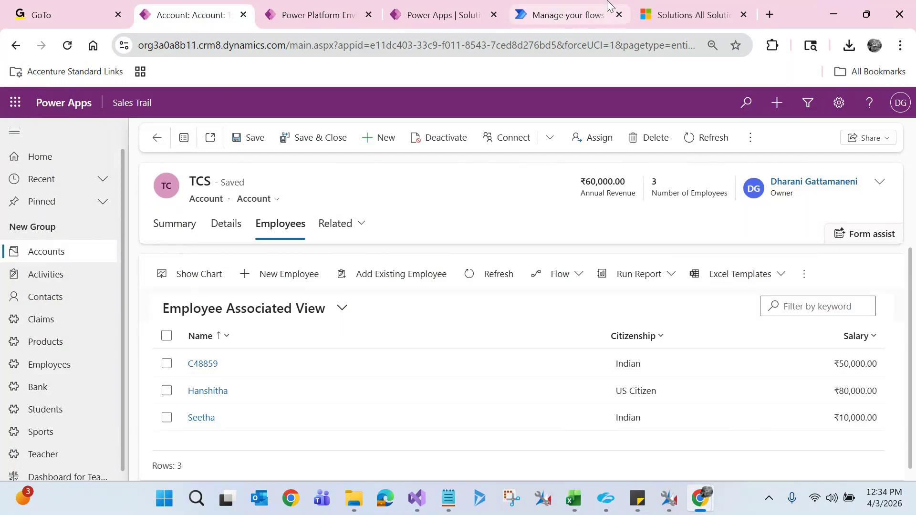
- Refresh the flow's 28-day run history and open the latest run
{"action": "left_click", "coordinate": [568, 14]}
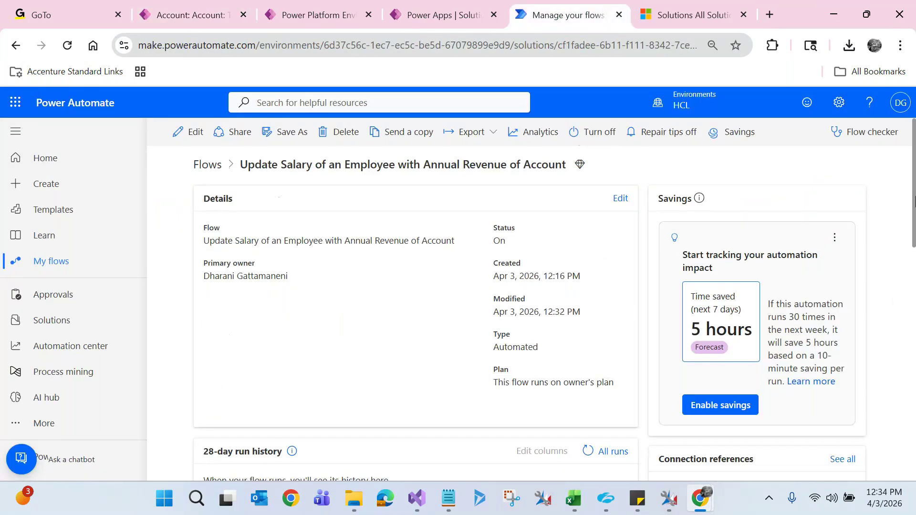
{"action": "scroll", "coordinate": [914, 201], "scroll_direction": "down", "scroll_amount": 5}
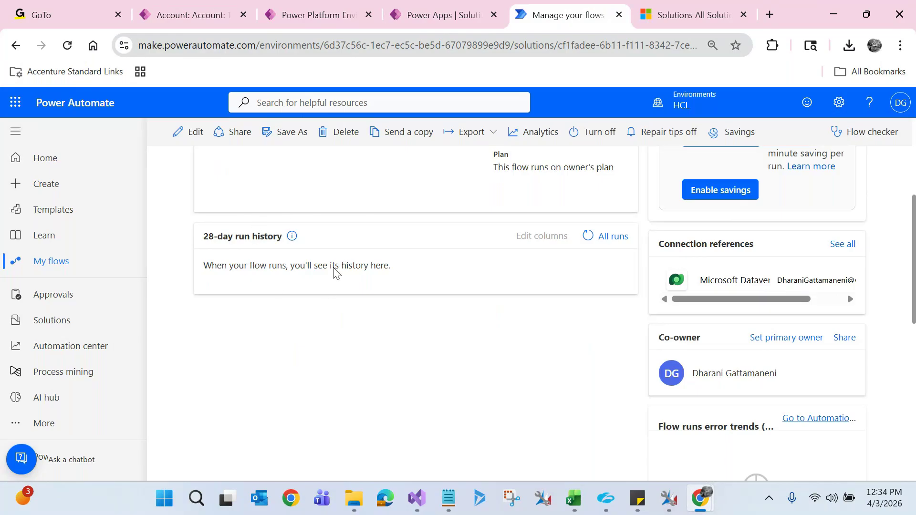
{"action": "left_click", "coordinate": [592, 239]}
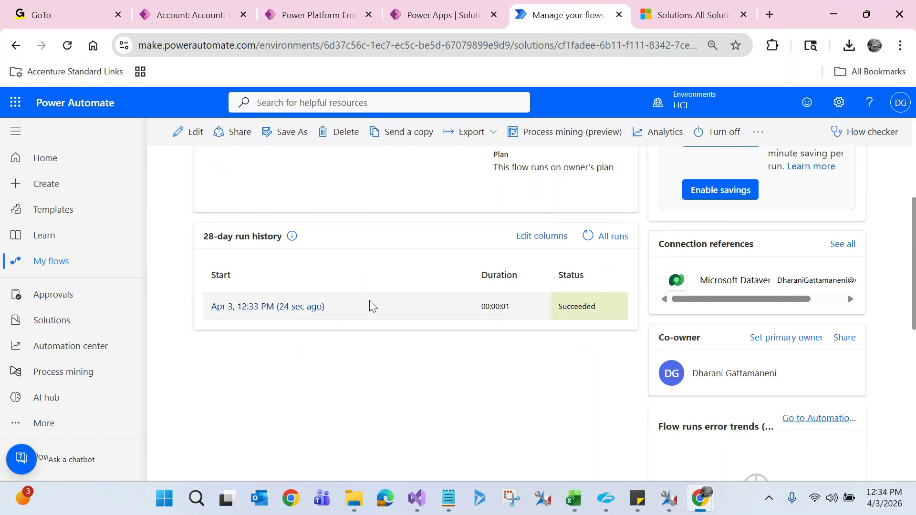
{"action": "left_click", "coordinate": [305, 311]}
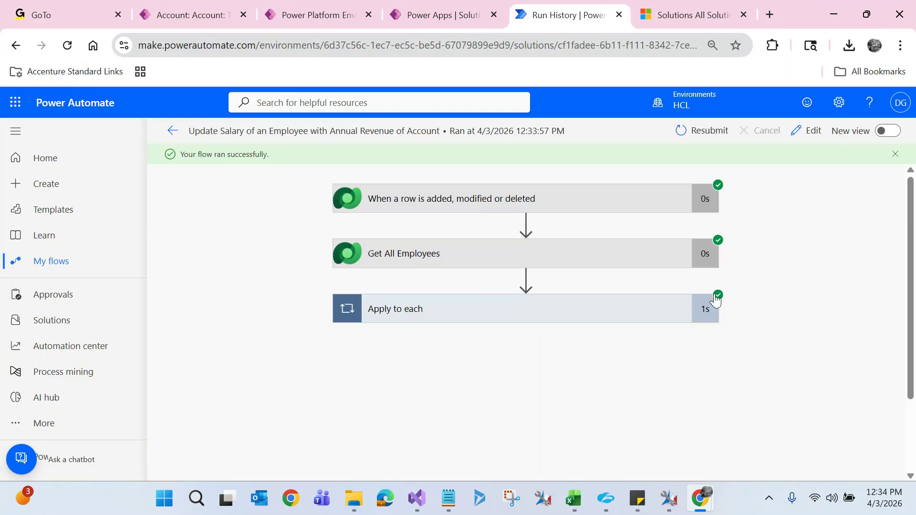
- Examine the run's Apply to each iterations through the third one and compare them with the TCS employees list
{"action": "left_click", "coordinate": [491, 316]}
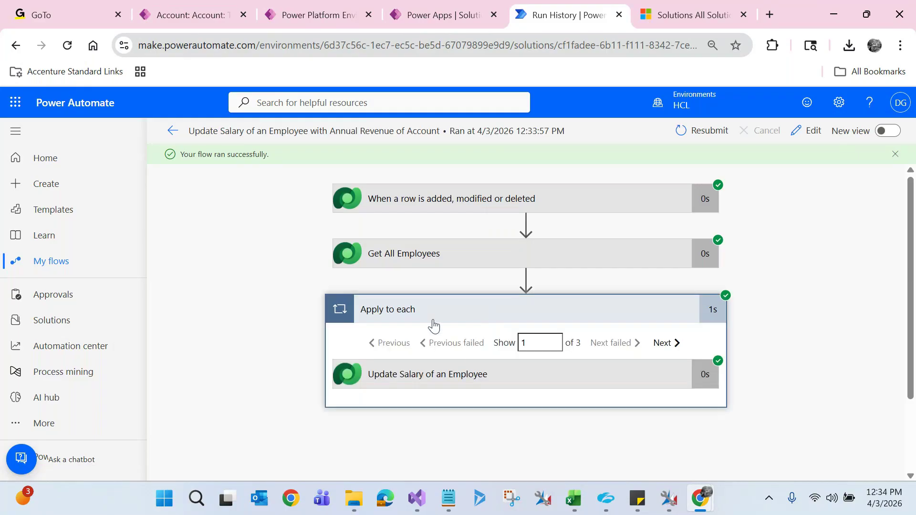
{"action": "double_click", "coordinate": [579, 344]}
{"action": "left_click", "coordinate": [199, 14]}
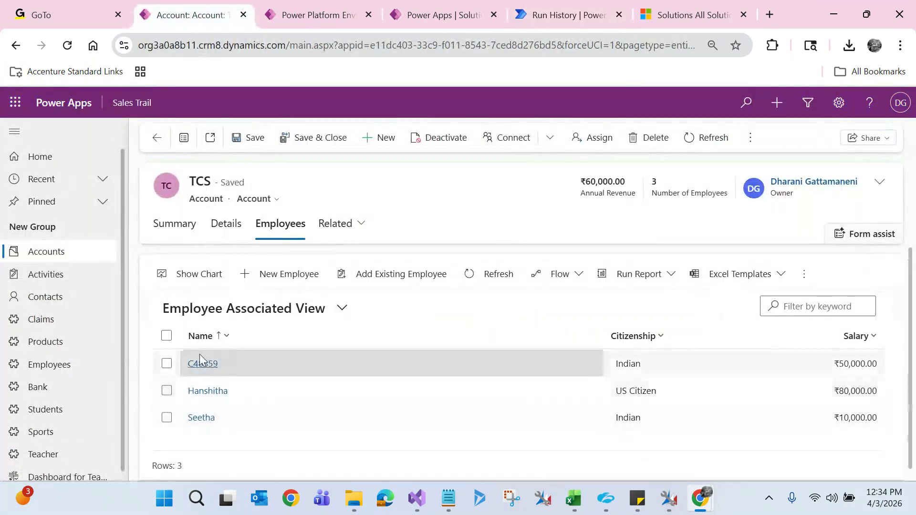
{"action": "left_click", "coordinate": [559, 11]}
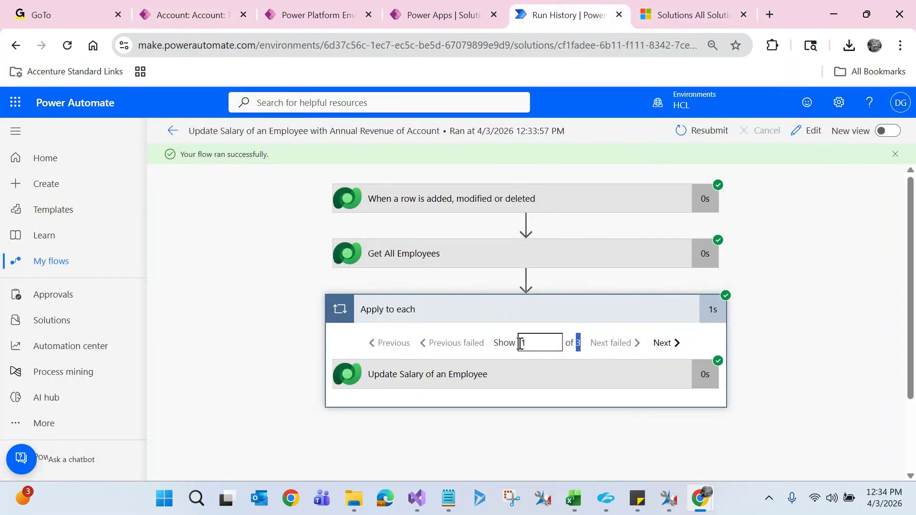
{"action": "left_click", "coordinate": [662, 344]}
{"action": "left_click", "coordinate": [665, 351]}
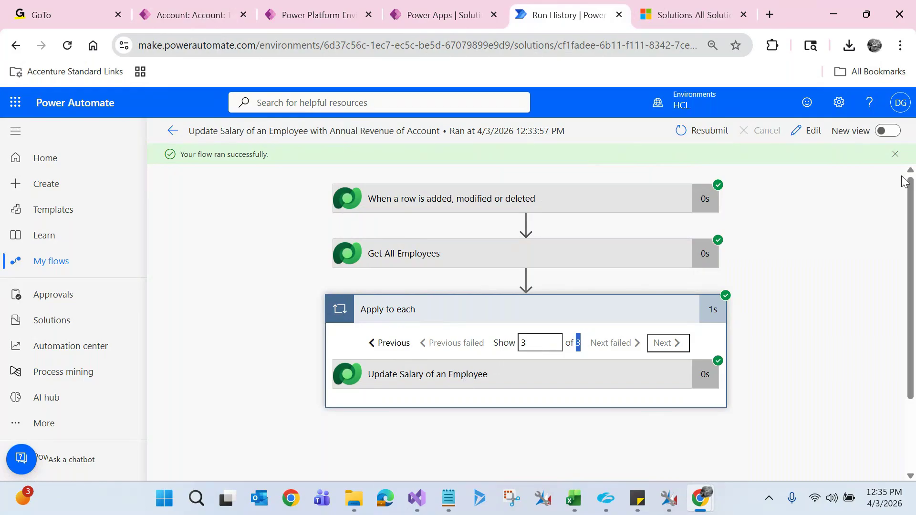
{"action": "left_click", "coordinate": [895, 154]}
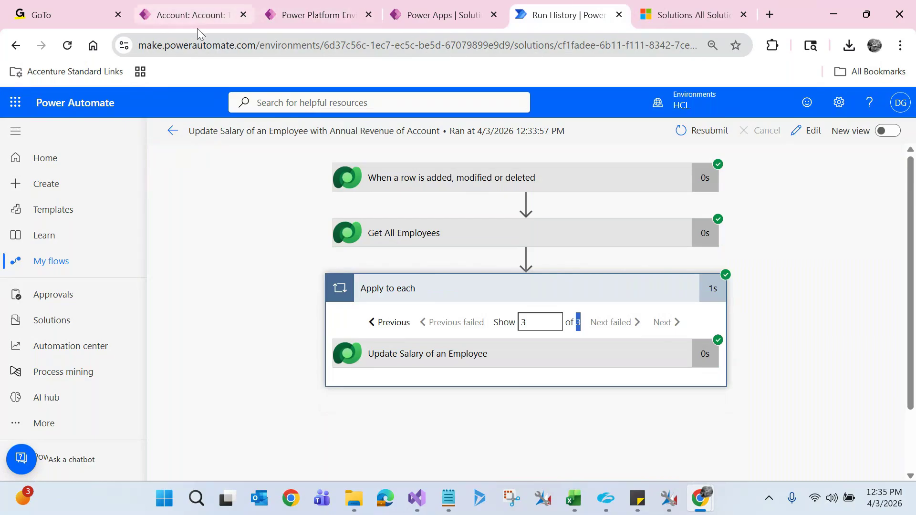
- Refresh the TCS account's employees list, then set the account's Annual Revenue to ₹20,000.00 and save the record
{"action": "left_click", "coordinate": [194, 15]}
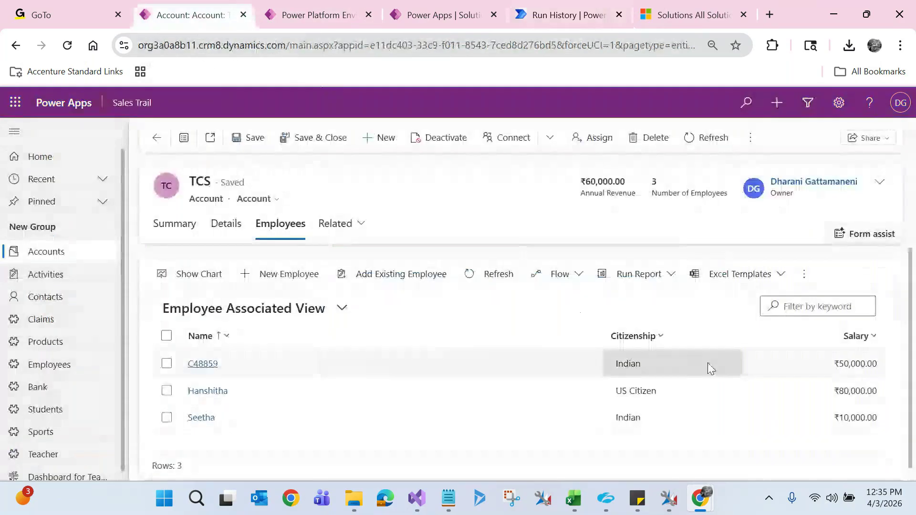
{"action": "left_click", "coordinate": [496, 285]}
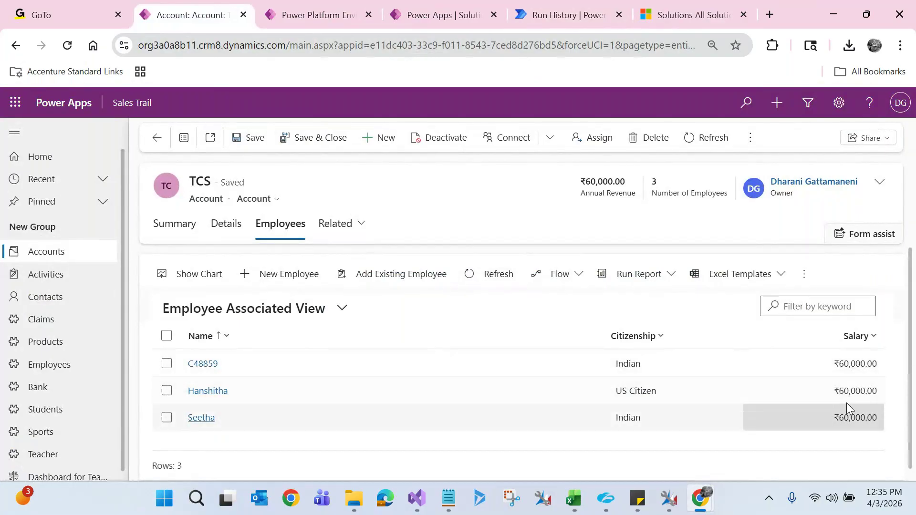
{"action": "left_click", "coordinate": [880, 184]}
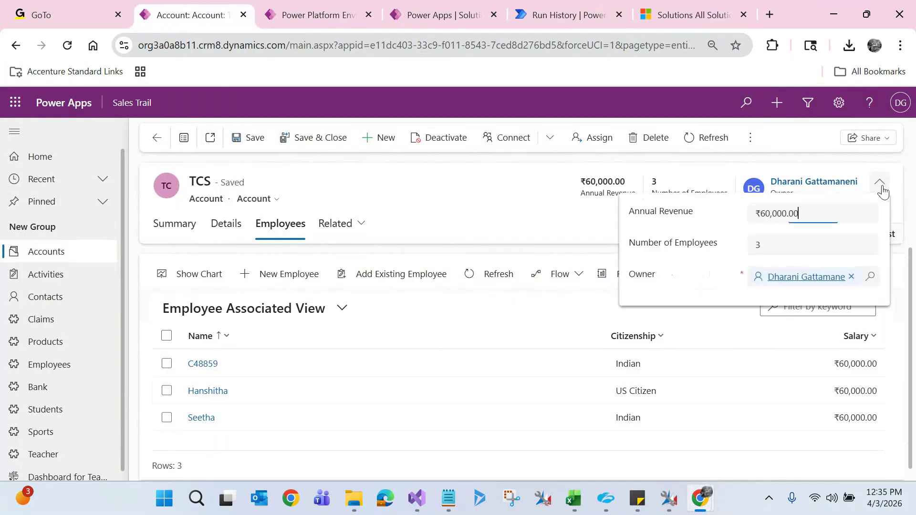
{"action": "left_click", "coordinate": [766, 214]}
{"action": "key", "text": "BackSpace"}
{"action": "type", "text": "2"}
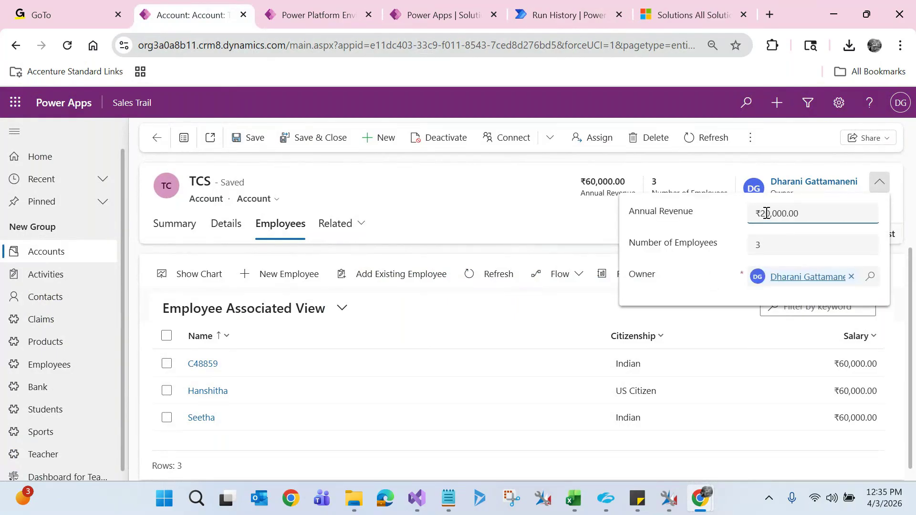
{"action": "left_click", "coordinate": [515, 201]}
{"action": "left_click", "coordinate": [245, 139]}
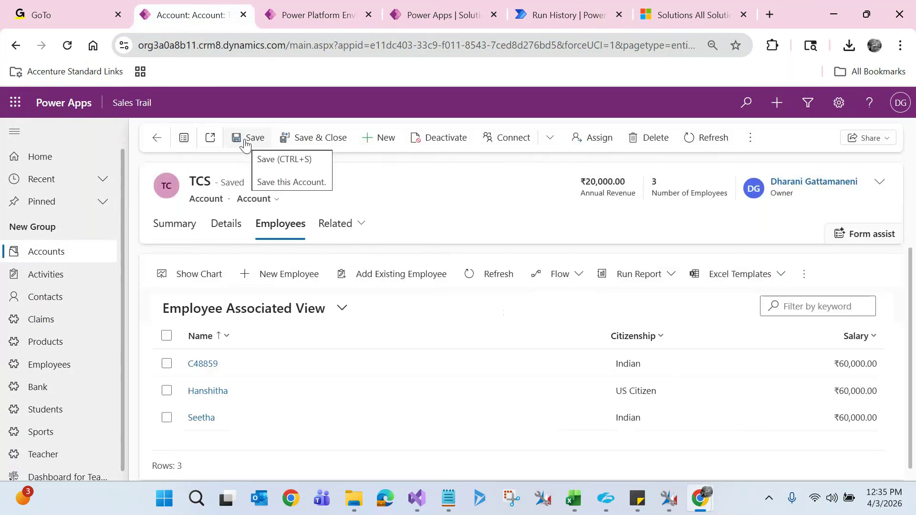
- Open the flow's latest run with its Apply to each loop expanded, then refresh the TCS account's employees list to check salaries
{"action": "left_click", "coordinate": [557, 15]}
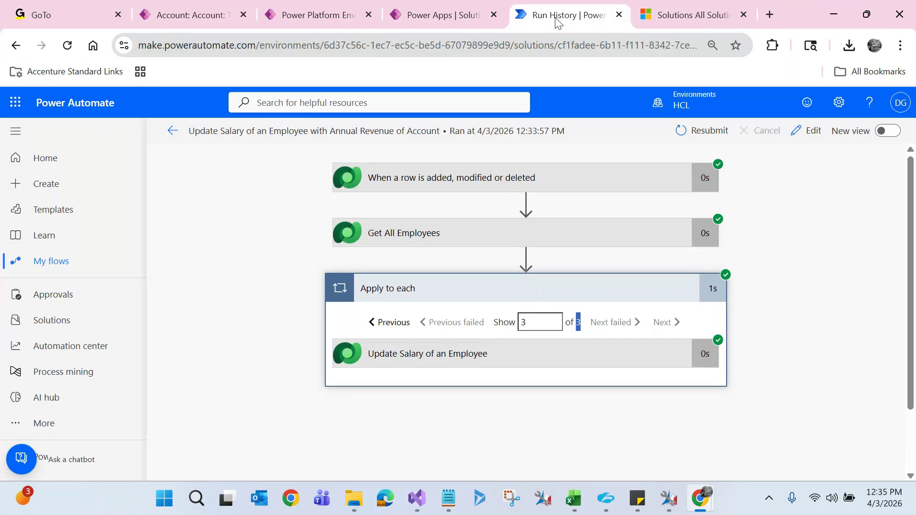
{"action": "left_click", "coordinate": [172, 134]}
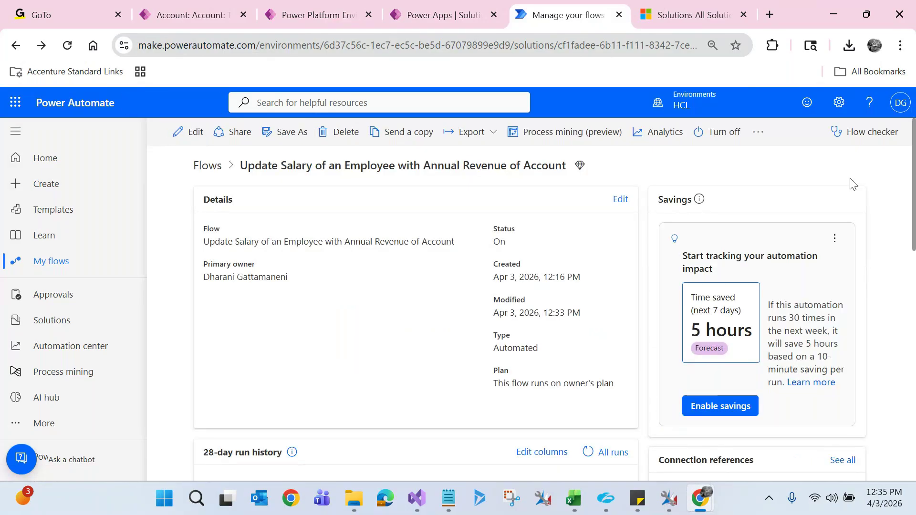
{"action": "left_click_drag", "start_coordinate": [914, 150], "coordinate": [914, 218]}
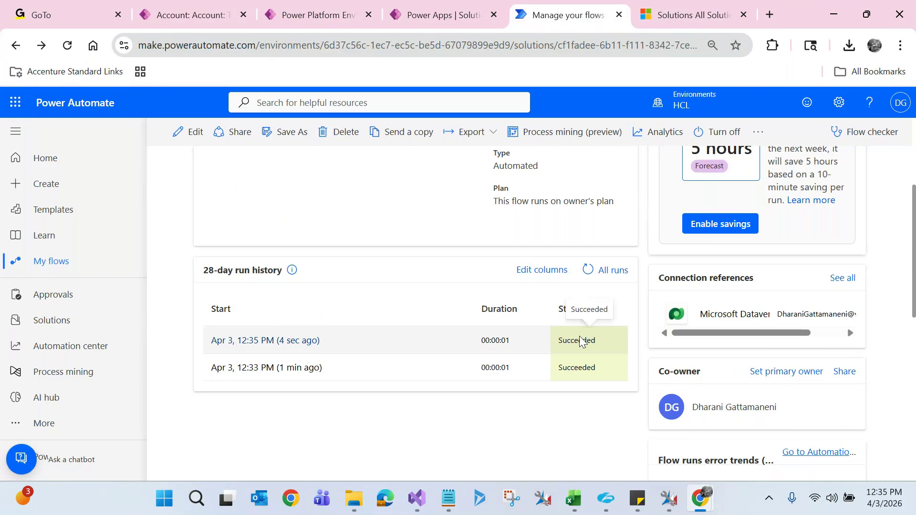
{"action": "left_click", "coordinate": [311, 342]}
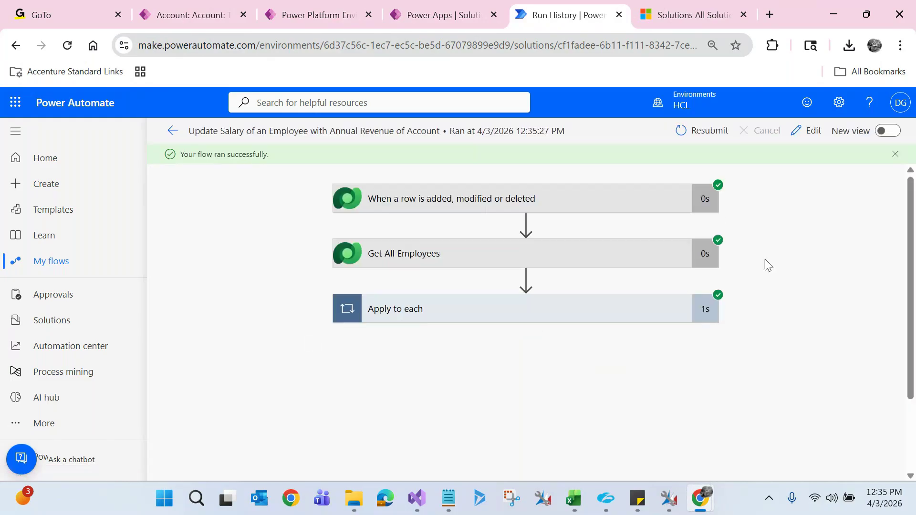
{"action": "left_click", "coordinate": [640, 307]}
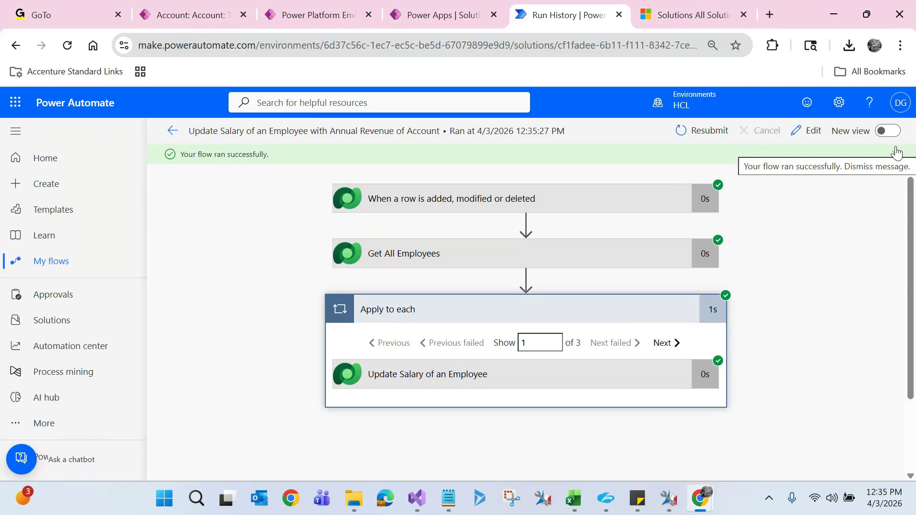
{"action": "left_click", "coordinate": [199, 15]}
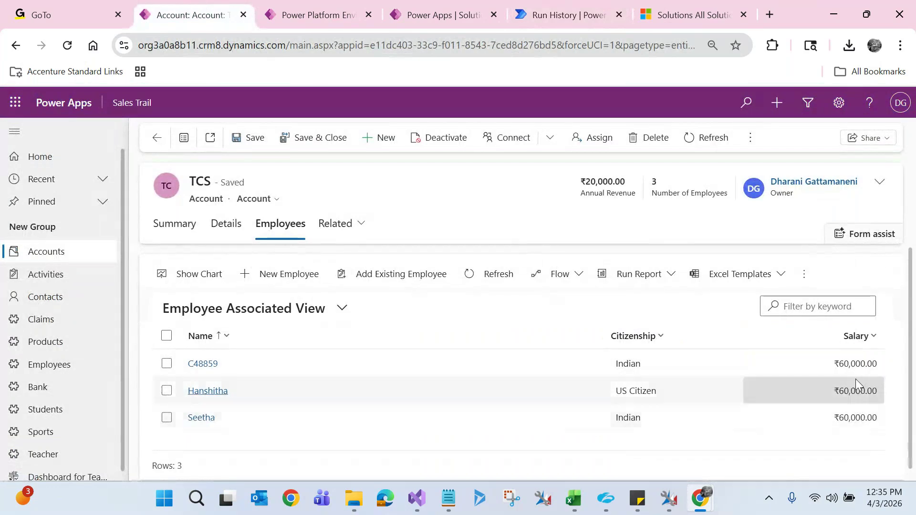
{"action": "left_click", "coordinate": [498, 276]}
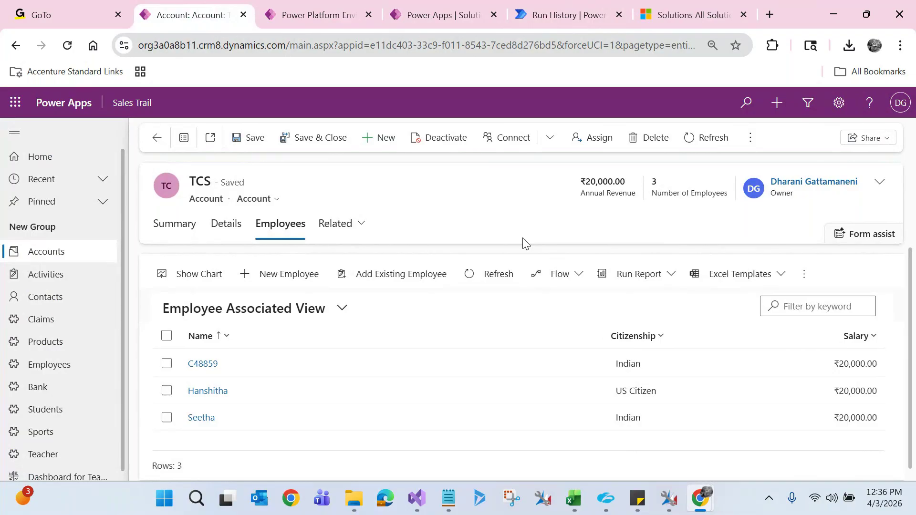
- Examine the run's Get All Employees and Update Salary of an Employee actions, then open the flow for editing
{"action": "left_click", "coordinate": [549, 10]}
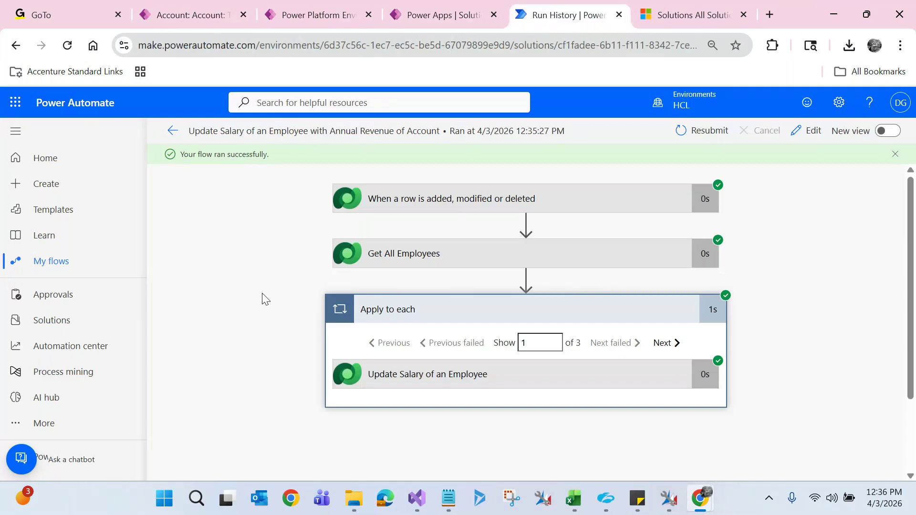
{"action": "left_click", "coordinate": [414, 254]}
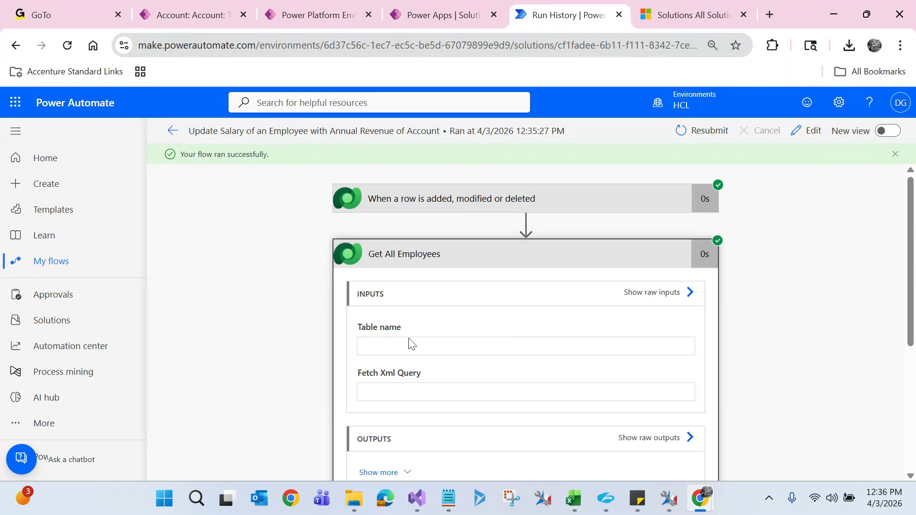
{"action": "left_click", "coordinate": [466, 264]}
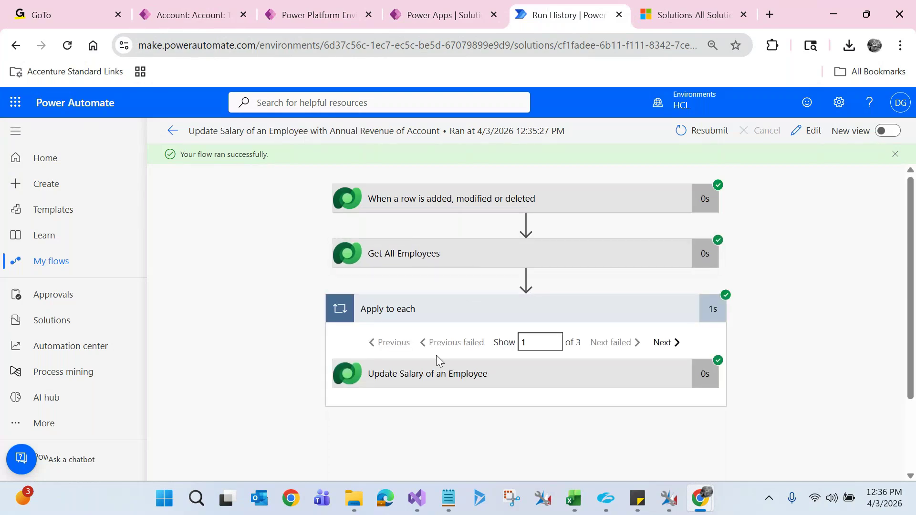
{"action": "left_click", "coordinate": [426, 381]}
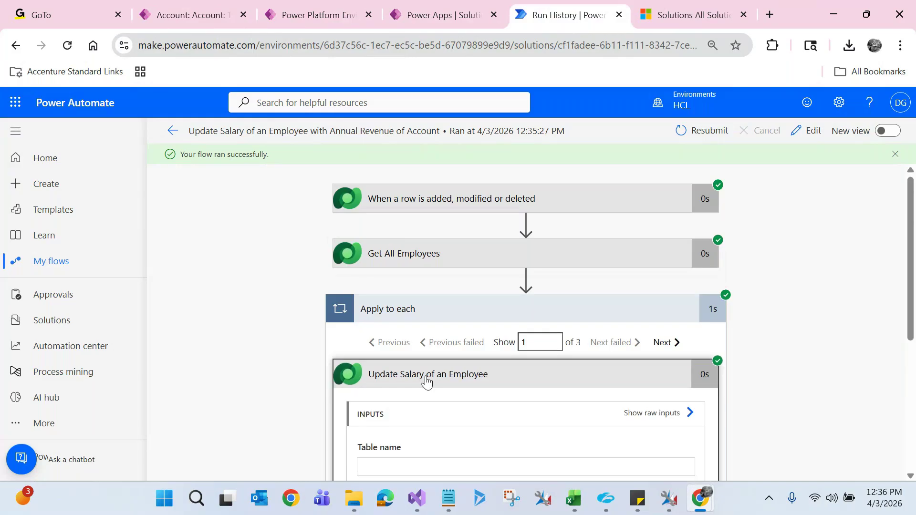
{"action": "left_click", "coordinate": [426, 381]}
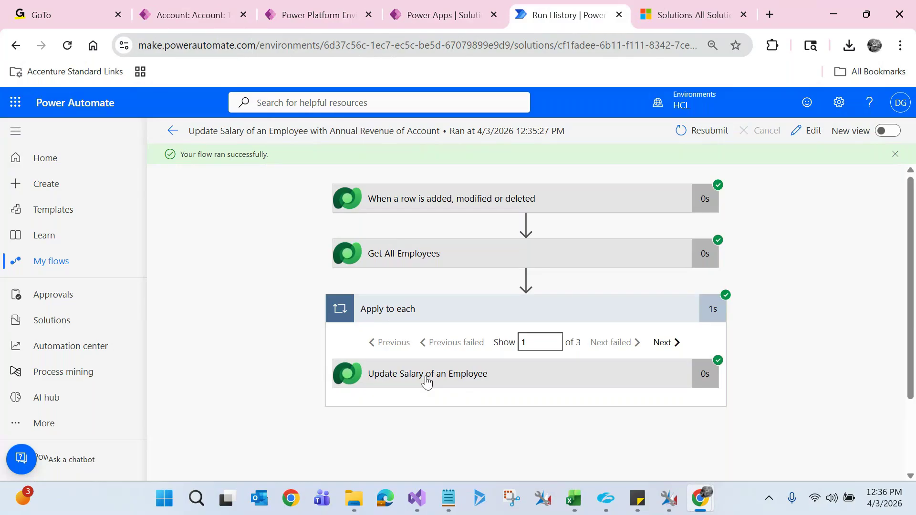
{"action": "left_click", "coordinate": [811, 132]}
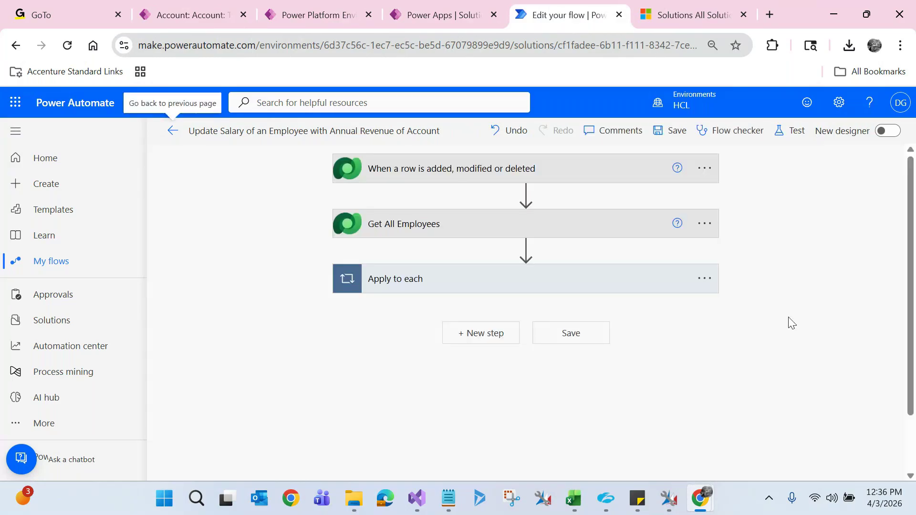
- Add a Microsoft Dataverse Add a new row action after the Apply to each loop, using the Employees table
{"action": "left_click", "coordinate": [481, 337]}
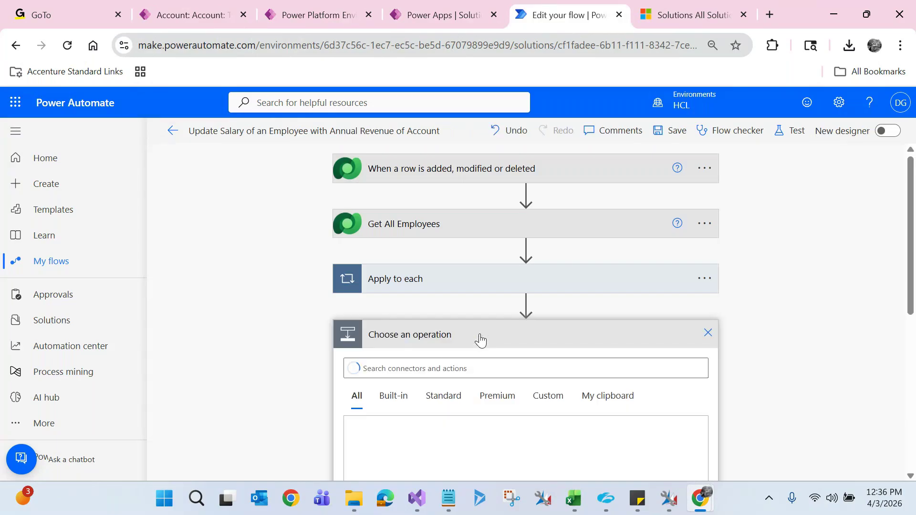
{"action": "scroll", "coordinate": [914, 271], "scroll_direction": "down", "scroll_amount": 1}
{"action": "scroll", "coordinate": [863, 341], "scroll_direction": "down", "scroll_amount": 2}
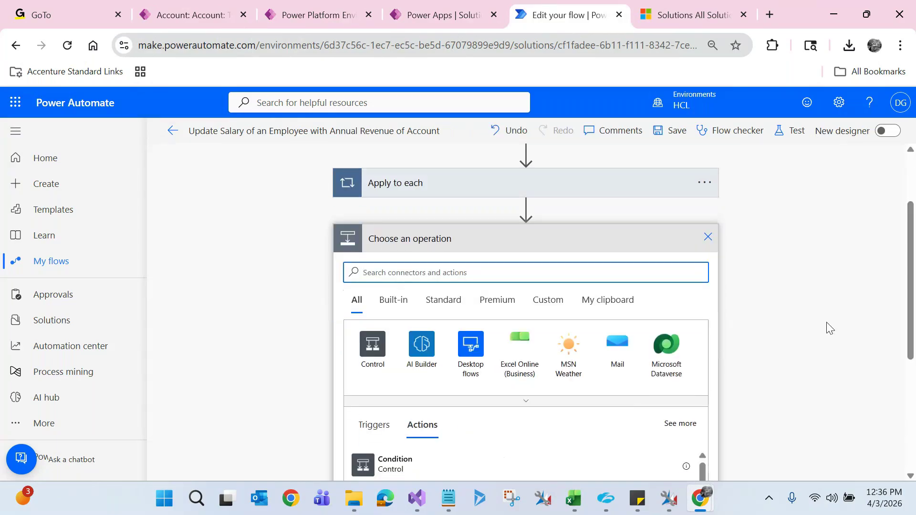
{"action": "left_click", "coordinate": [659, 360]}
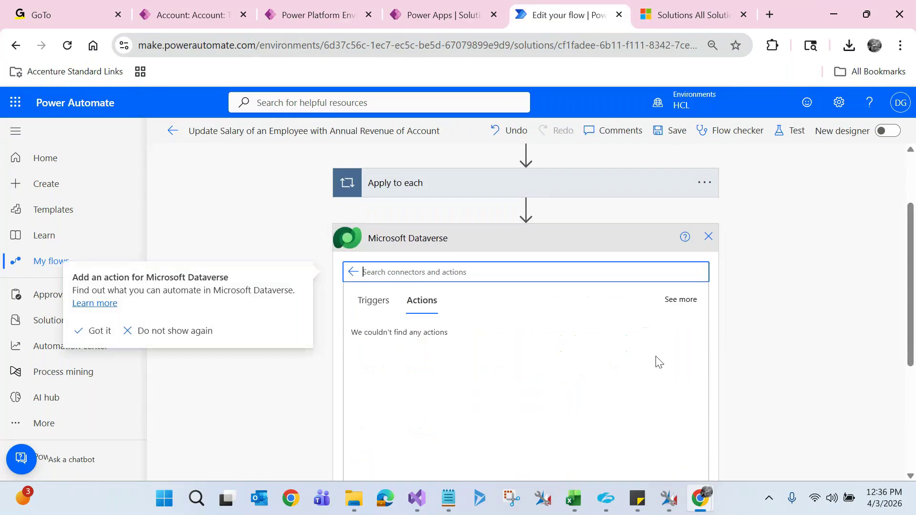
{"action": "left_click", "coordinate": [408, 345]}
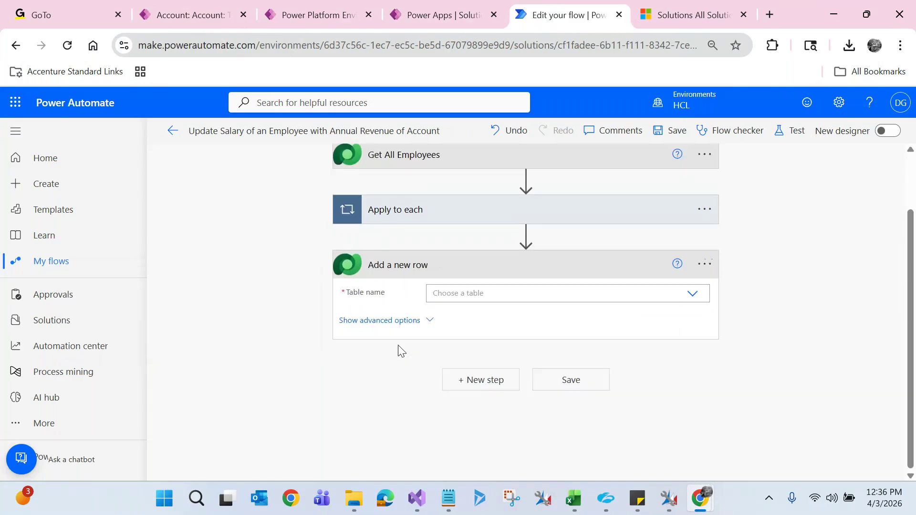
{"action": "left_click", "coordinate": [459, 289]}
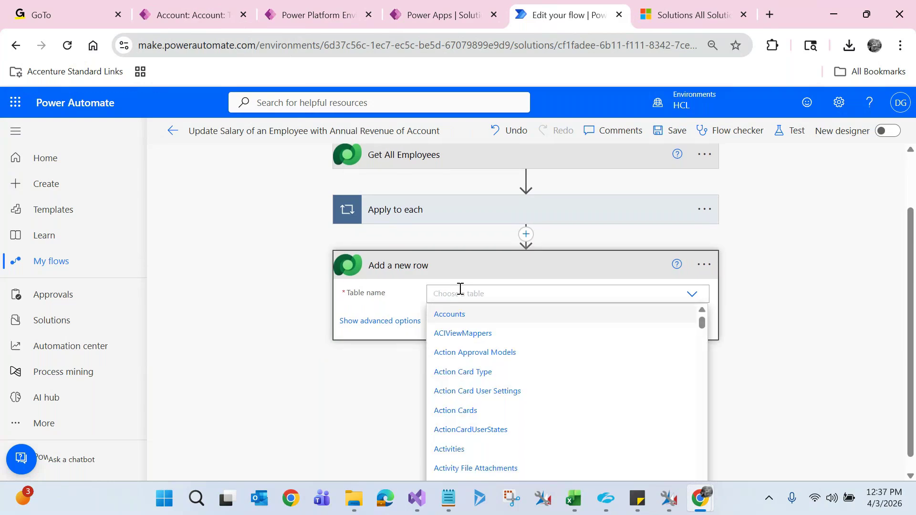
{"action": "type", "text": "emp"}
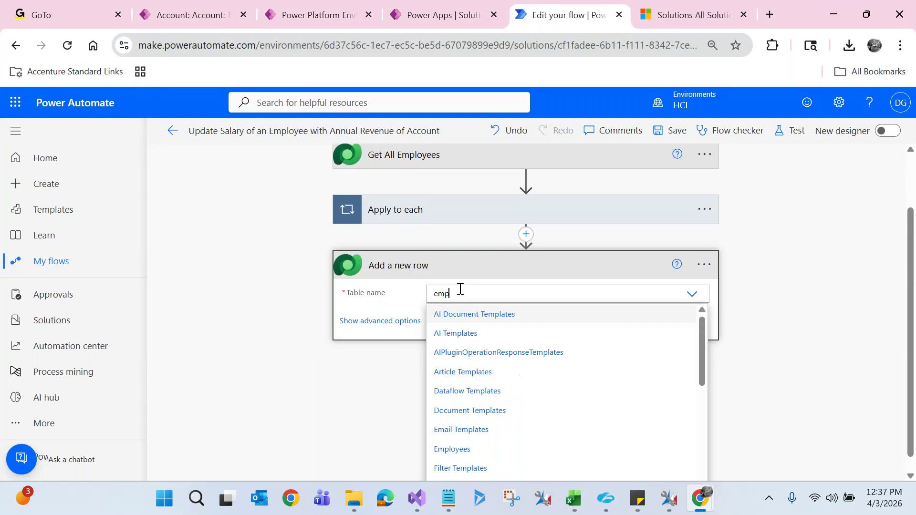
{"action": "type", "text": "lo"}
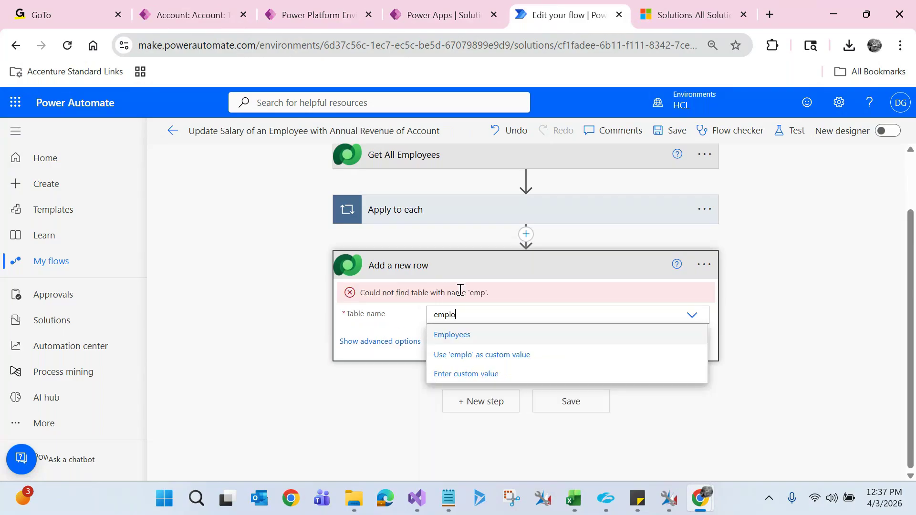
{"action": "left_click", "coordinate": [457, 335]}
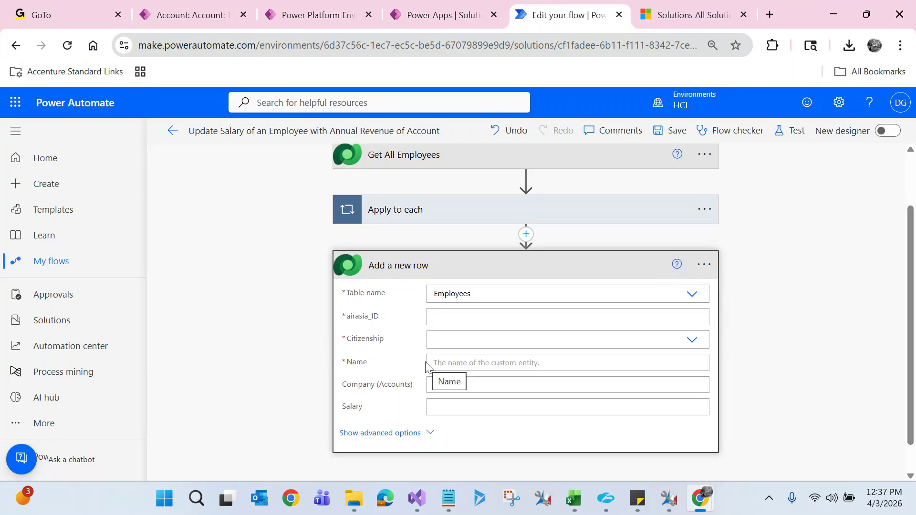
- Fill in the new row's airasia_ID and employee name, and set its Citizenship to Indian
{"action": "left_click", "coordinate": [453, 316]}
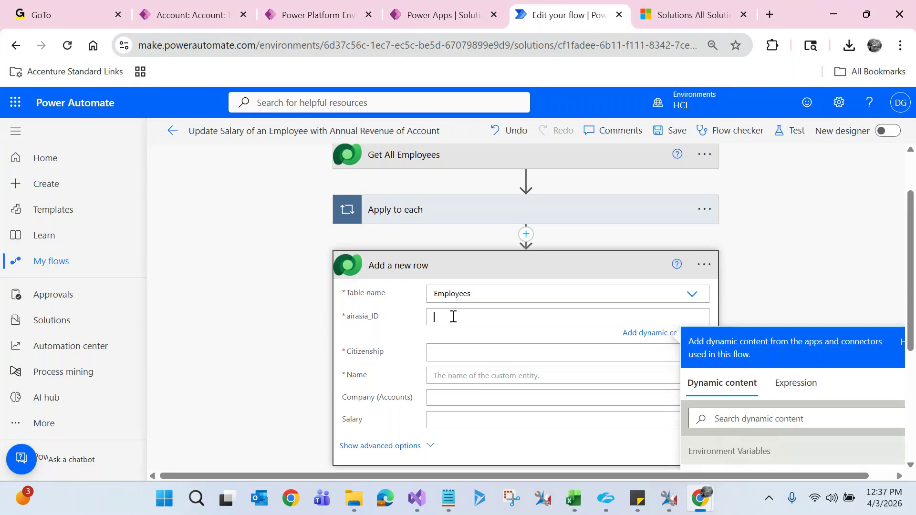
{"action": "type", "text": "54540"}
{"action": "type", "text": "5"}
{"action": "left_click", "coordinate": [457, 351]}
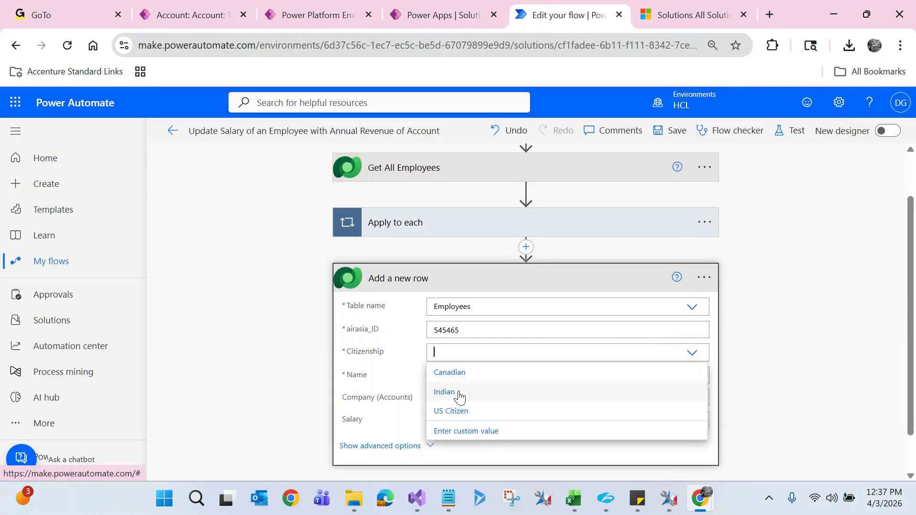
{"action": "left_click", "coordinate": [459, 396]}
{"action": "left_click", "coordinate": [449, 377]}
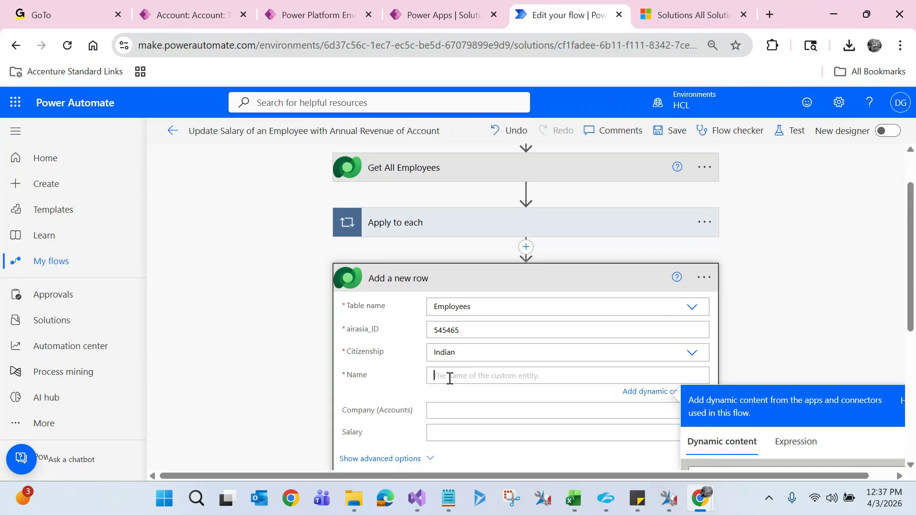
{"action": "type", "text": "Ram"}
{"action": "left_click", "coordinate": [309, 375]}
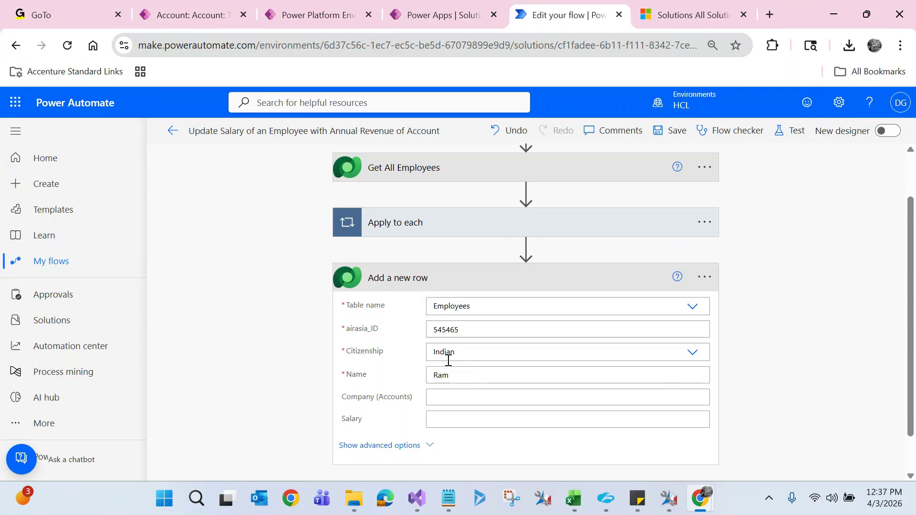
- Delete the Add a new row action from the flow
{"action": "left_click", "coordinate": [704, 279]}
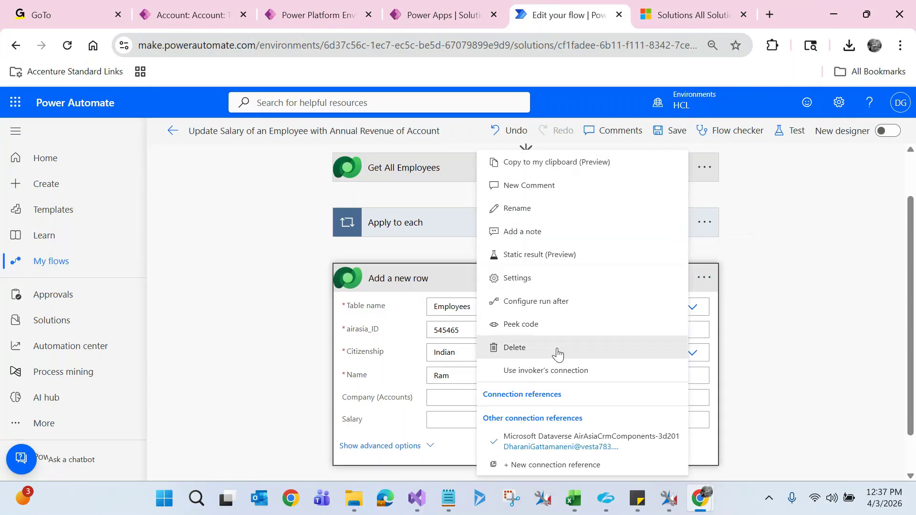
{"action": "key", "text": "Escape"}
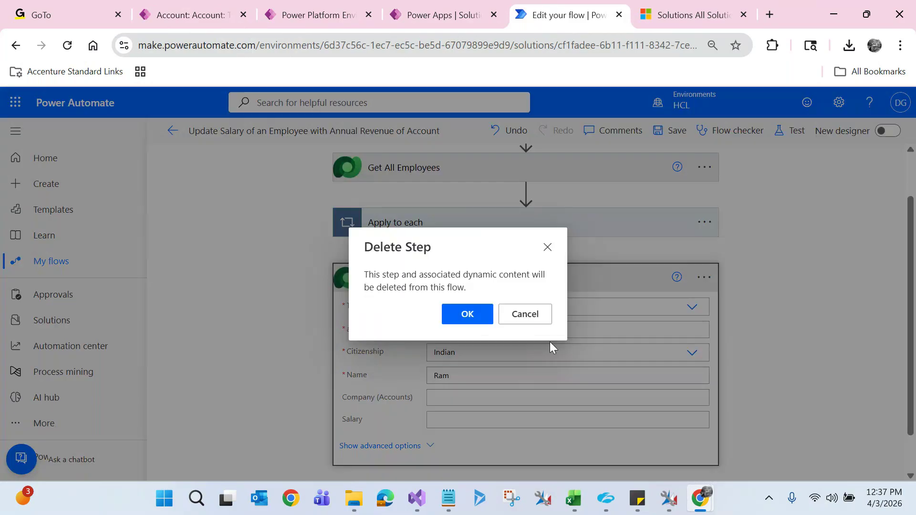
{"action": "left_click", "coordinate": [476, 315]}
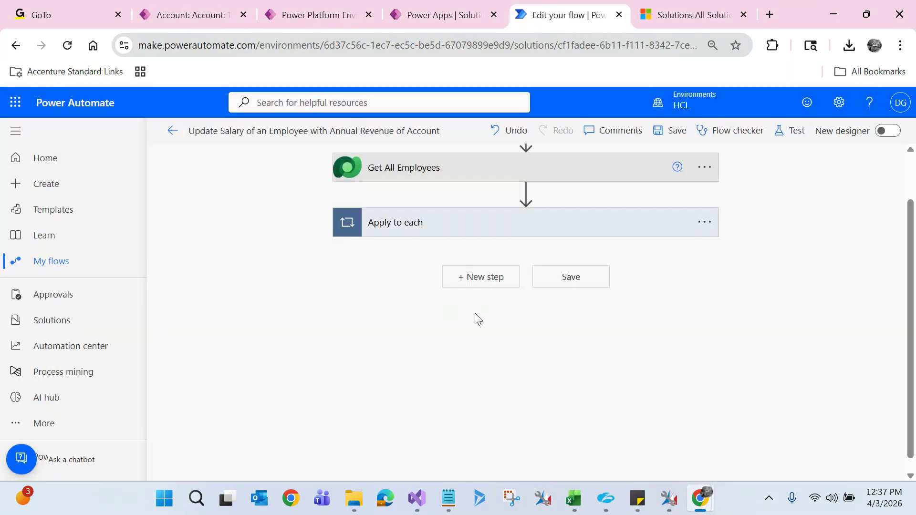
{"action": "left_click", "coordinate": [488, 237]}
{"action": "left_click", "coordinate": [488, 235]}
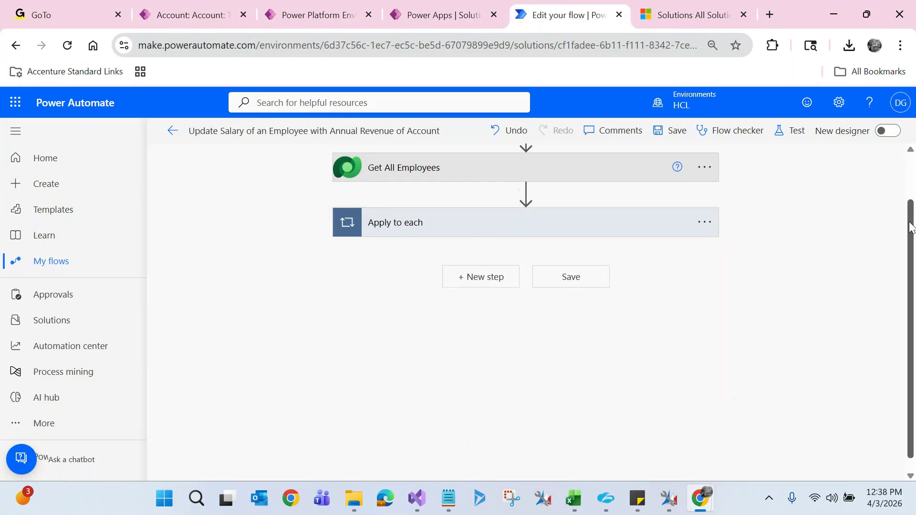
{"action": "scroll", "coordinate": [912, 228], "scroll_direction": "up", "scroll_amount": 1}
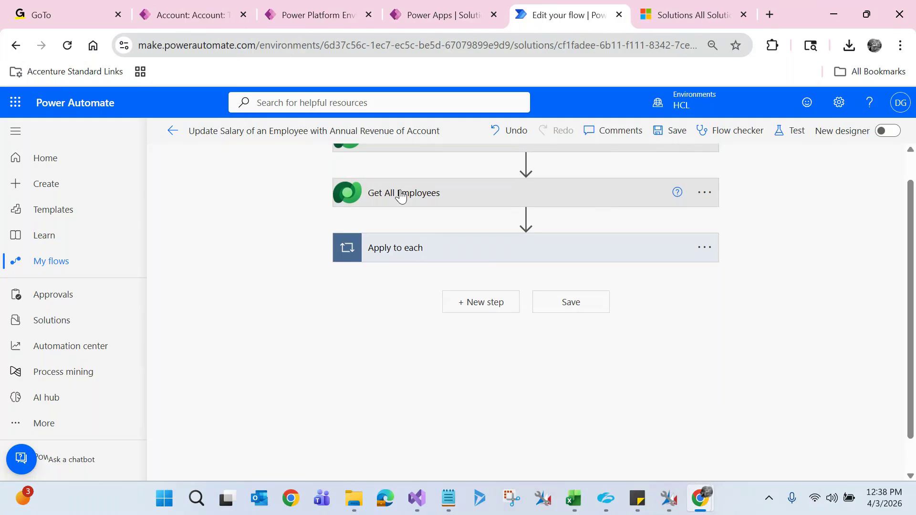
- View the Deloitte account's related employees in the Sales Trail app, then return to the flow editor
{"action": "left_click", "coordinate": [190, 15]}
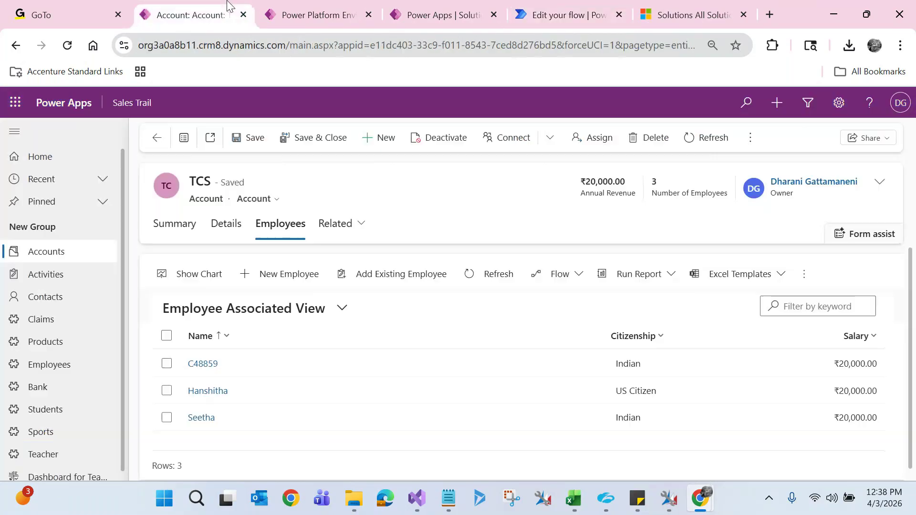
{"action": "left_click", "coordinate": [55, 254]}
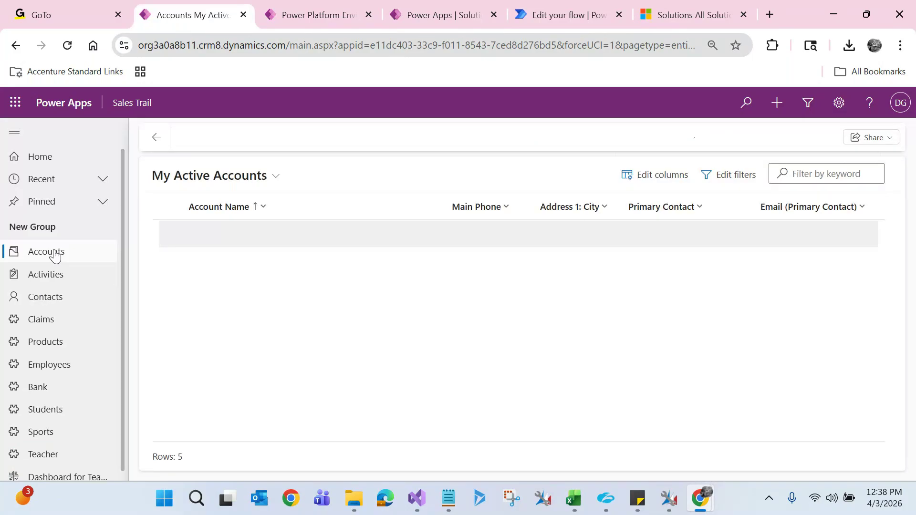
{"action": "left_click", "coordinate": [204, 235]}
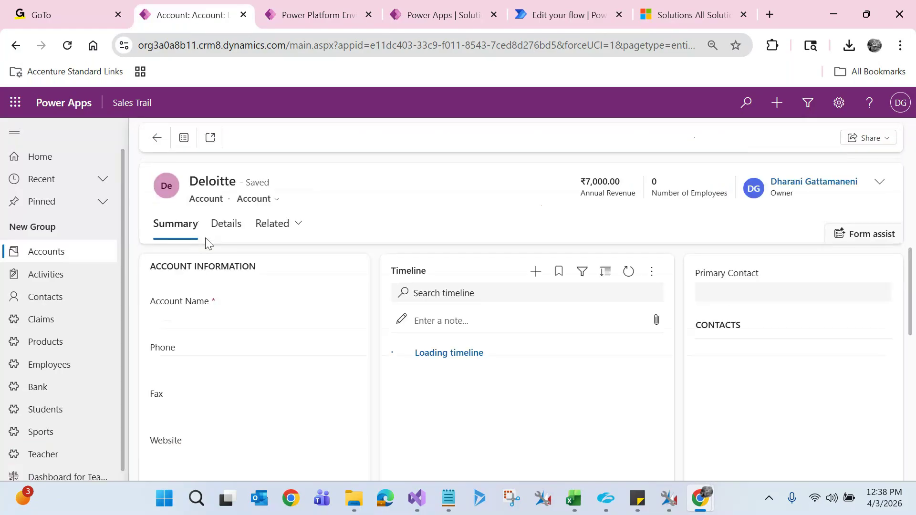
{"action": "left_click", "coordinate": [295, 226]}
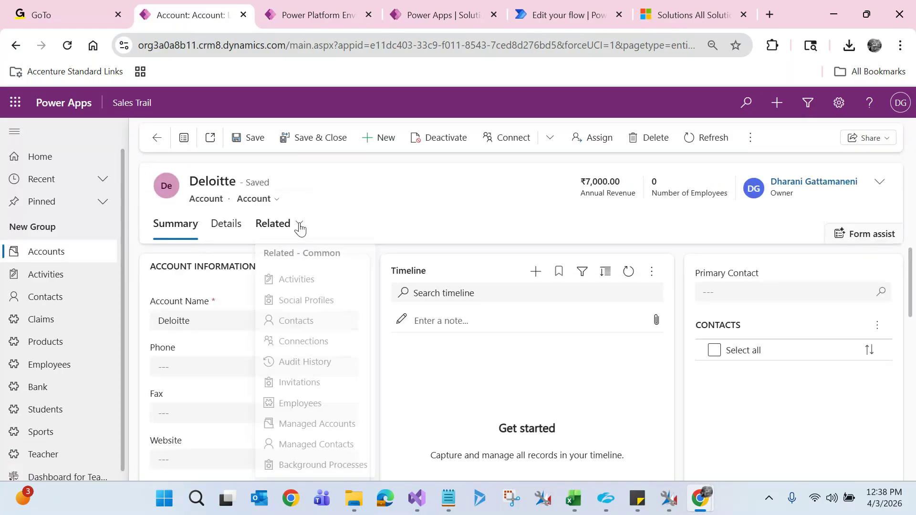
{"action": "left_click", "coordinate": [296, 408]}
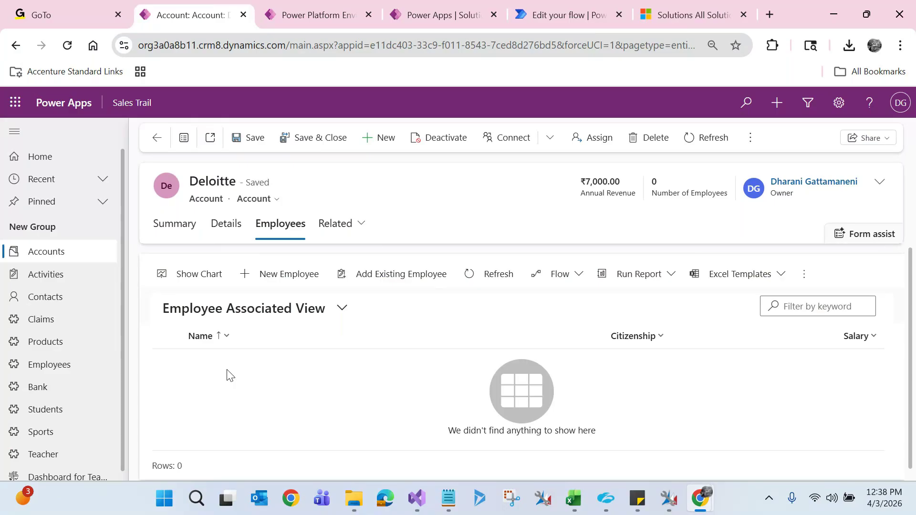
{"action": "left_click", "coordinate": [557, 5]}
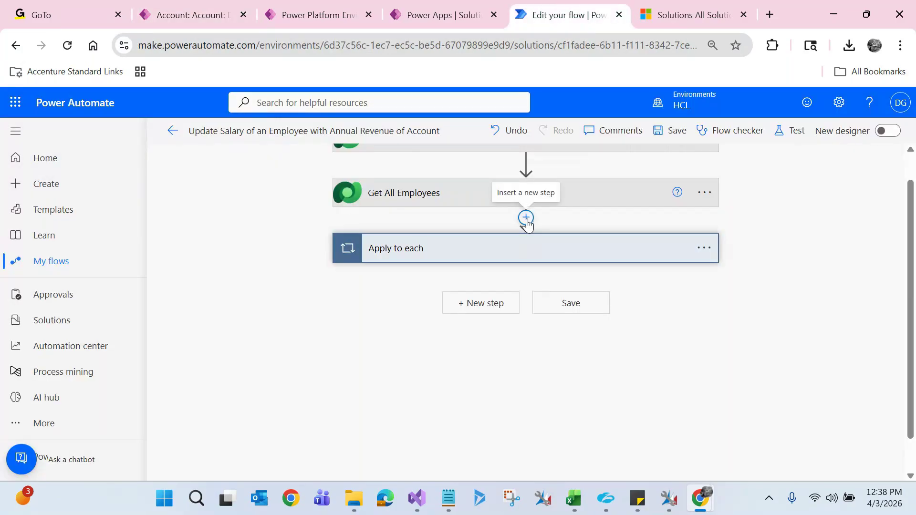
{"action": "left_click", "coordinate": [526, 219]}
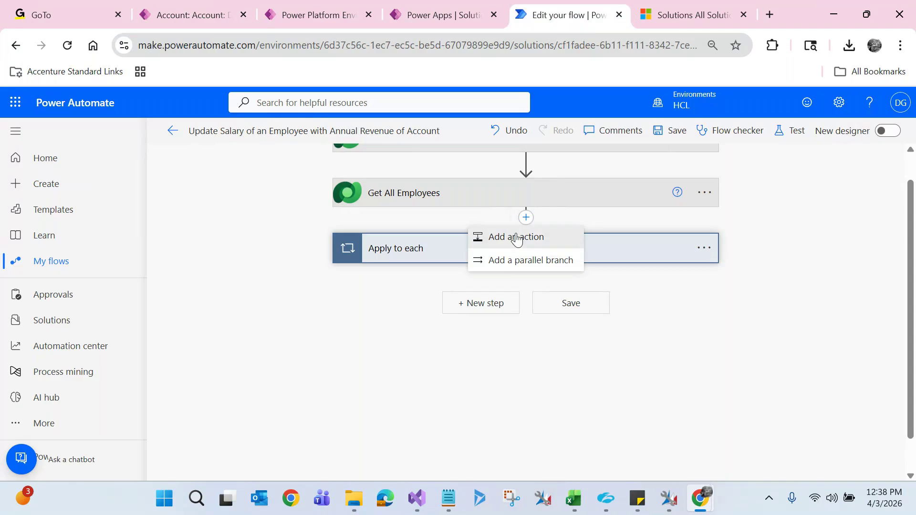
{"action": "left_click", "coordinate": [518, 238]}
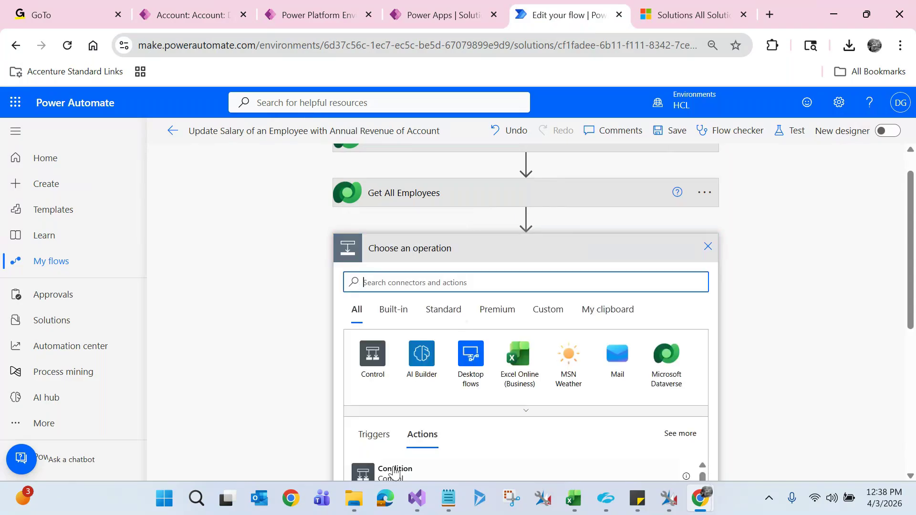
{"action": "left_click", "coordinate": [398, 472]}
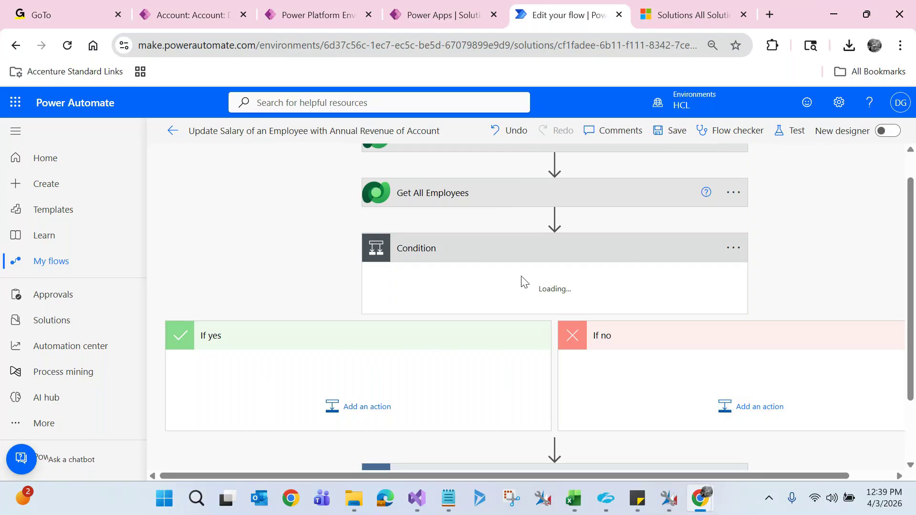
{"action": "left_click", "coordinate": [67, 45]}
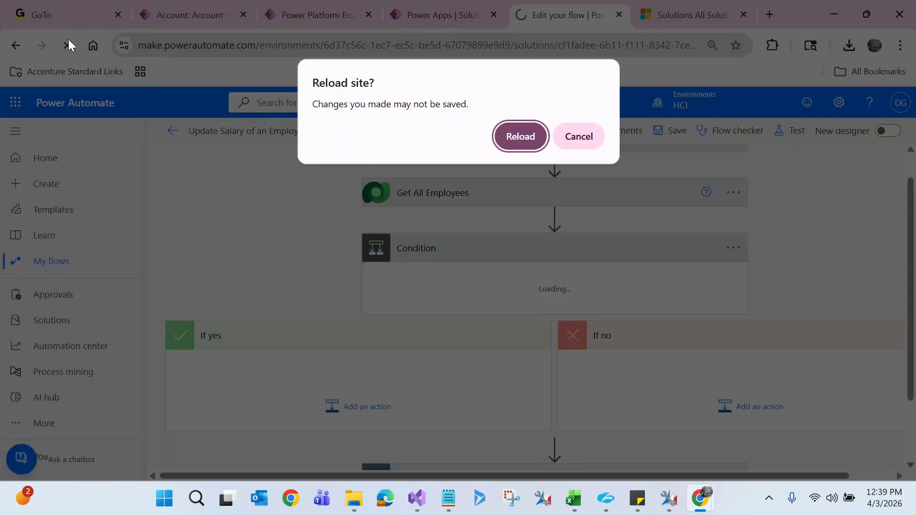
{"action": "left_click", "coordinate": [516, 137]}
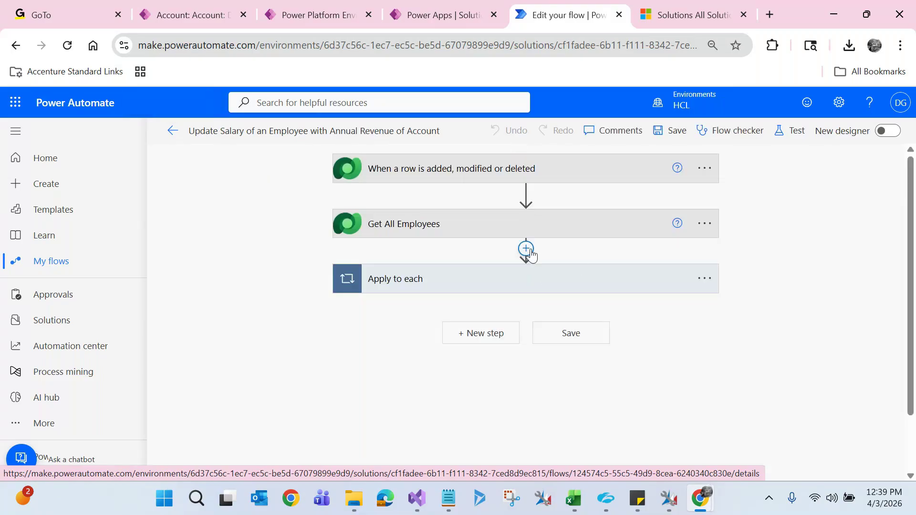
- Insert a Condition between Get All Employees and Apply to each, then check the Deloitte account's annual revenue
{"action": "left_click", "coordinate": [527, 249]}
{"action": "left_click", "coordinate": [525, 267]}
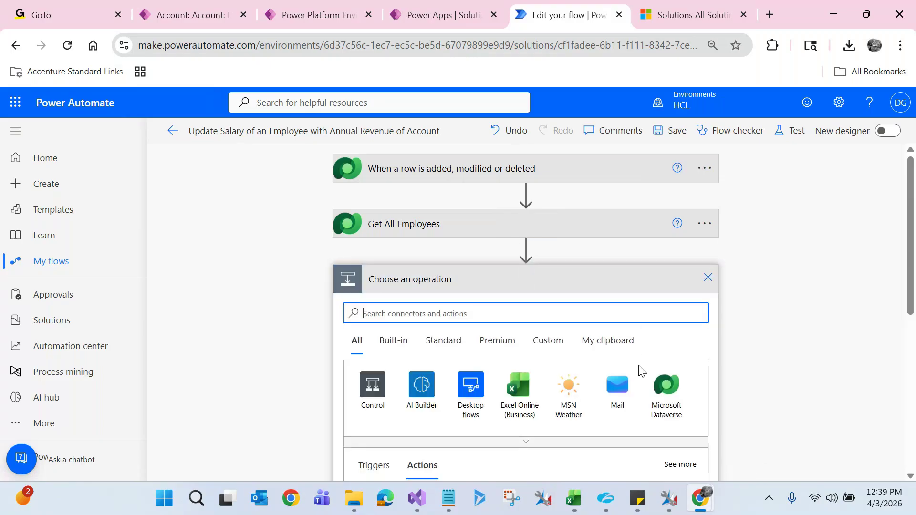
{"action": "scroll", "coordinate": [428, 451], "scroll_direction": "down", "scroll_amount": 2}
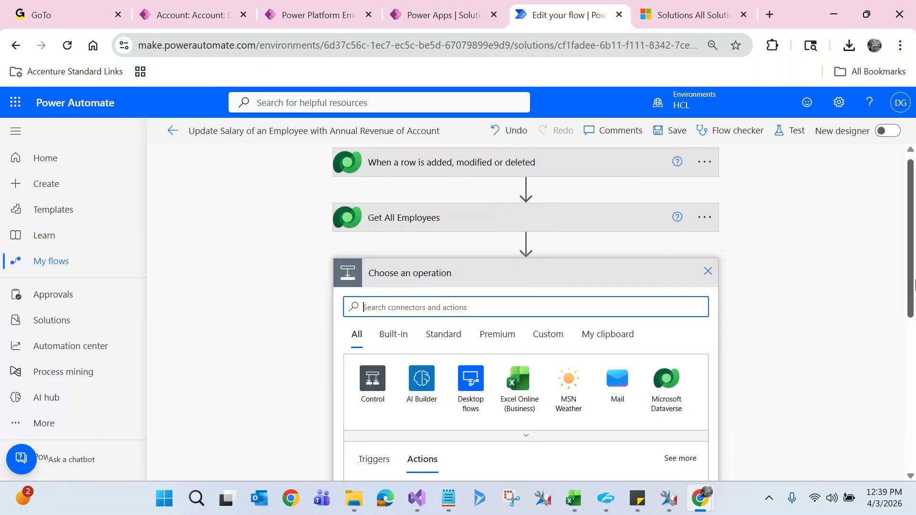
{"action": "left_click", "coordinate": [428, 436]}
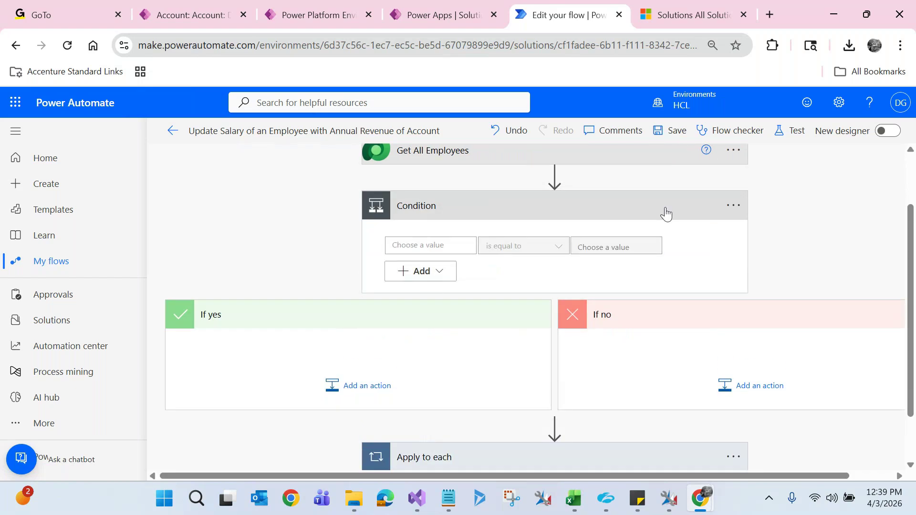
{"action": "scroll", "coordinate": [915, 222], "scroll_direction": "up", "scroll_amount": 1}
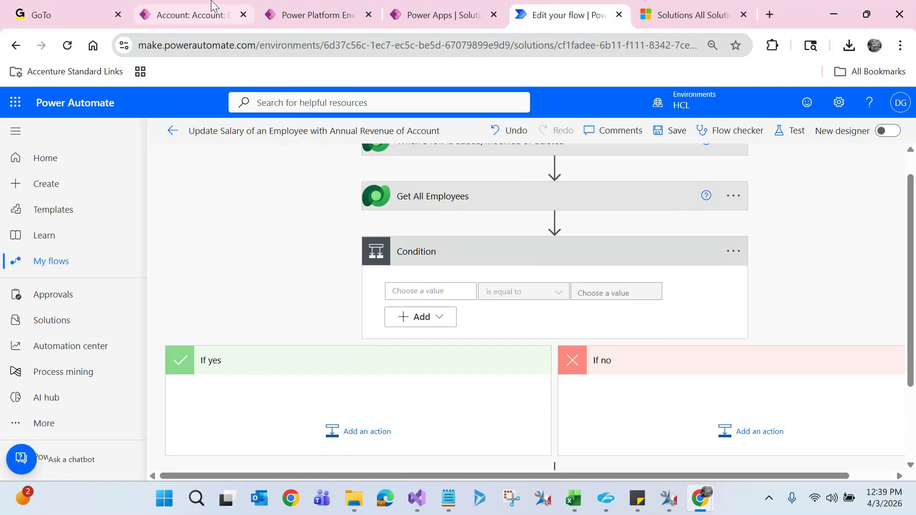
{"action": "left_click", "coordinate": [200, 14]}
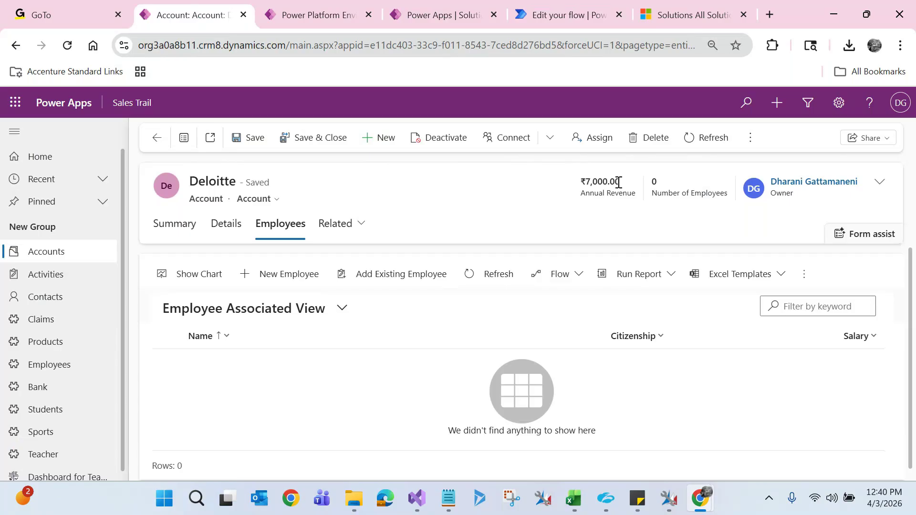
{"action": "left_click", "coordinate": [561, 15]}
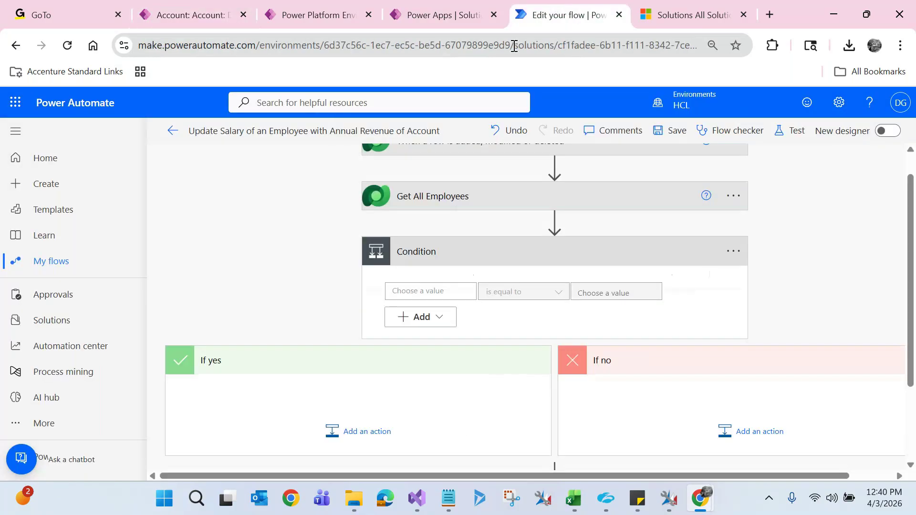
- Set the condition to check whether the trigger's Annual Revenue is greater than 50000
{"action": "left_click", "coordinate": [419, 292]}
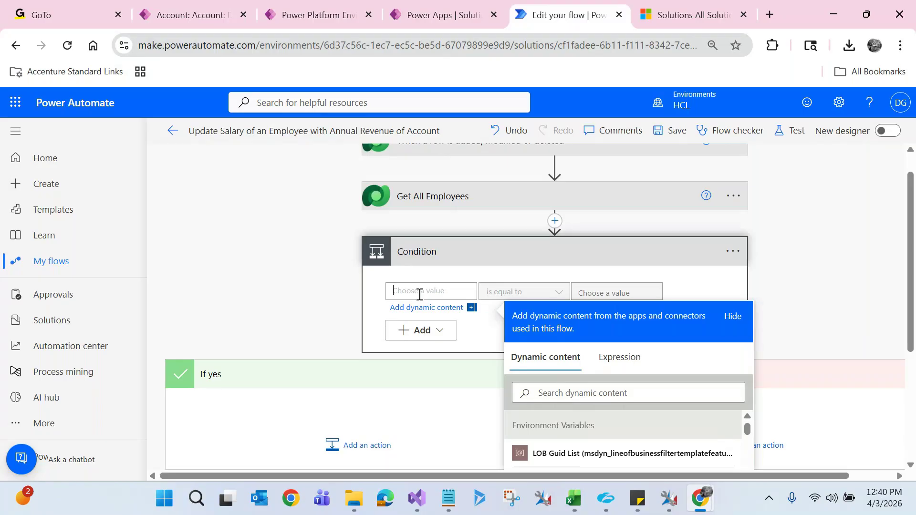
{"action": "scroll", "coordinate": [912, 220], "scroll_direction": "down", "scroll_amount": 1}
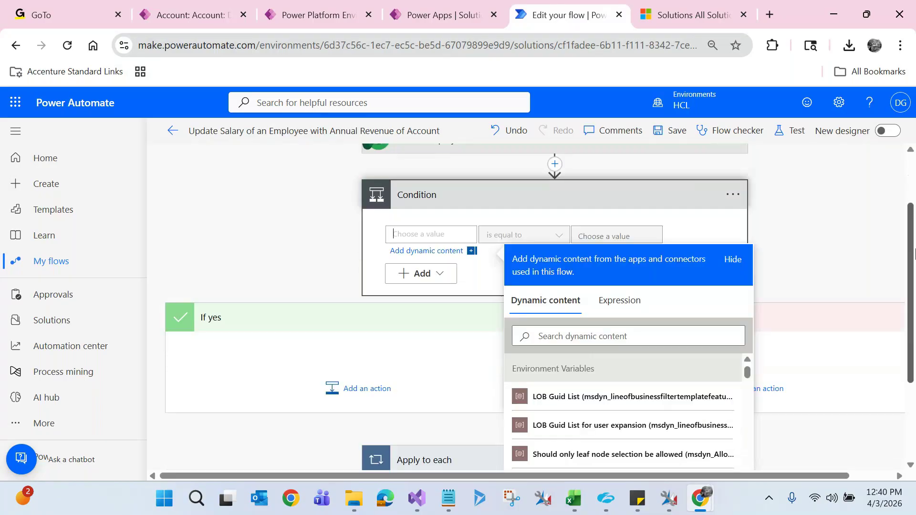
{"action": "left_click", "coordinate": [645, 333]}
{"action": "type", "text": "ann"}
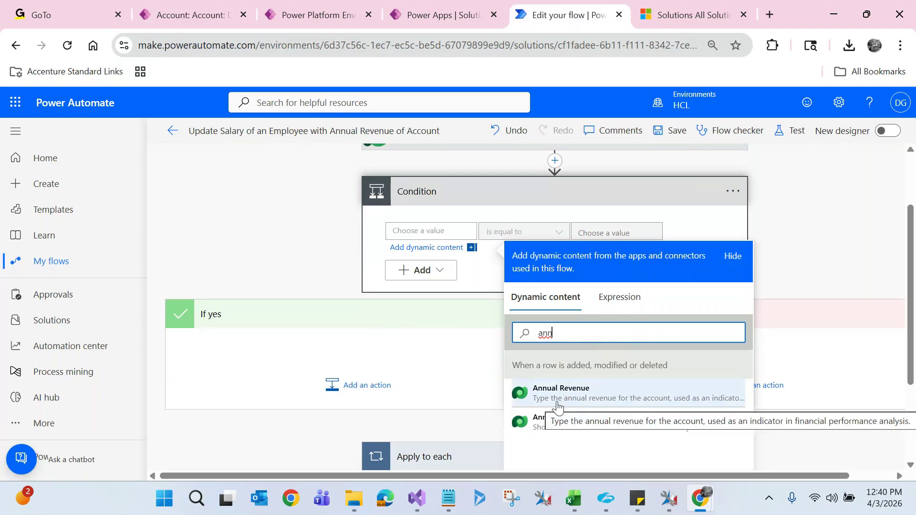
{"action": "left_click_drag", "start_coordinate": [521, 366], "coordinate": [668, 366]}
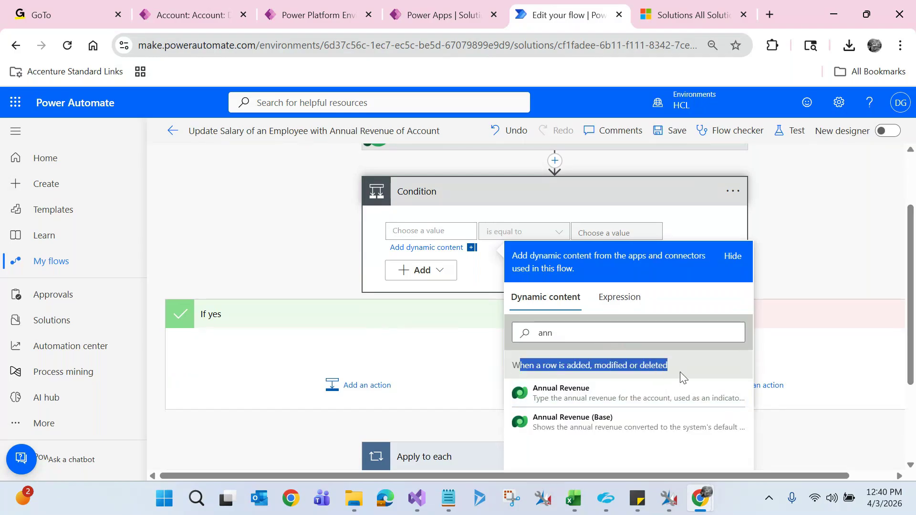
{"action": "left_click", "coordinate": [603, 394]}
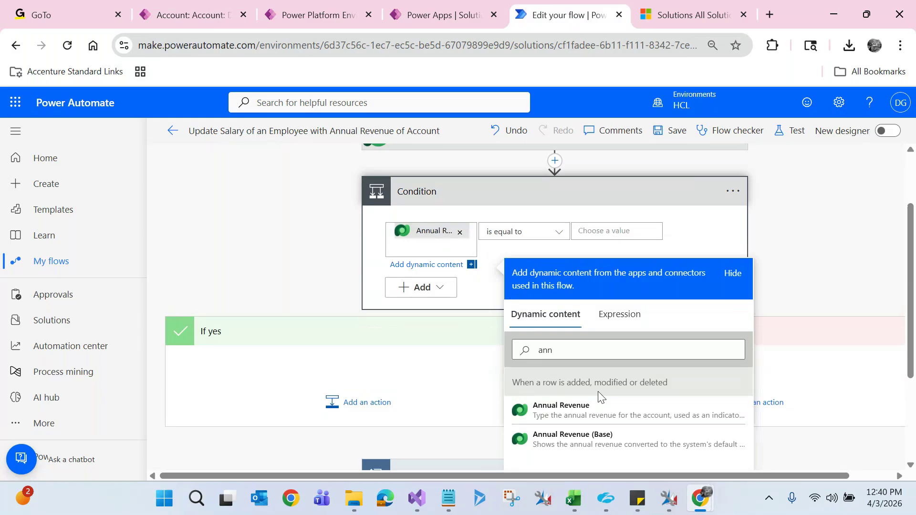
{"action": "left_click", "coordinate": [525, 234]}
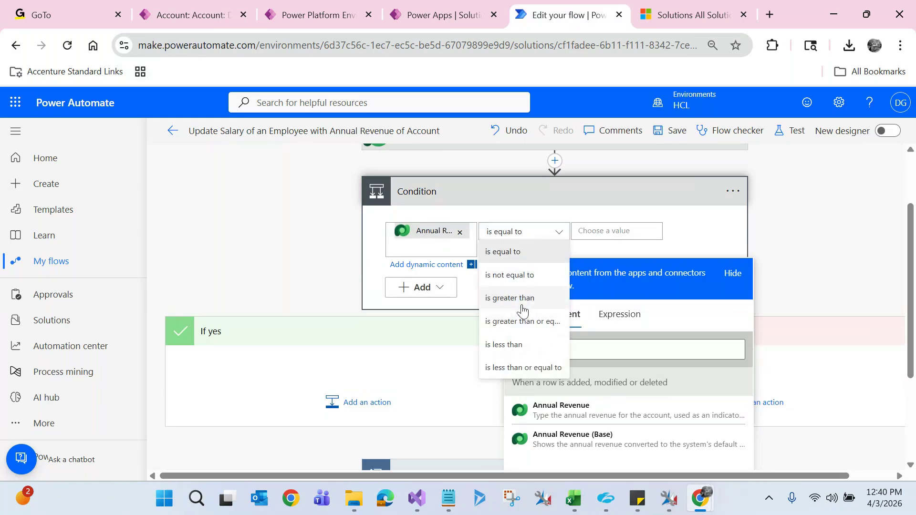
{"action": "left_click", "coordinate": [522, 300]}
{"action": "left_click", "coordinate": [593, 230]}
{"action": "type", "text": "50000"}
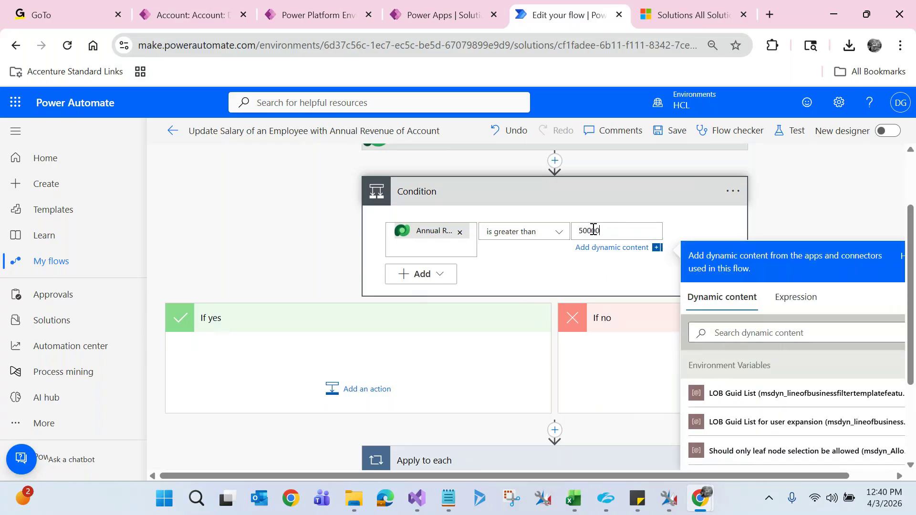
{"action": "left_click", "coordinate": [558, 277]}
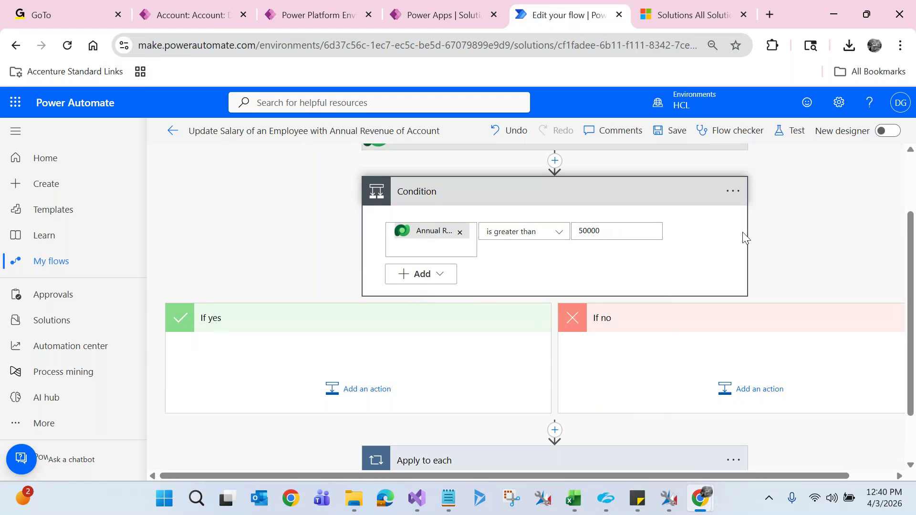
- Move the Apply to each loop into the condition's If yes branch
{"action": "left_click_drag", "start_coordinate": [910, 264], "coordinate": [914, 303]}
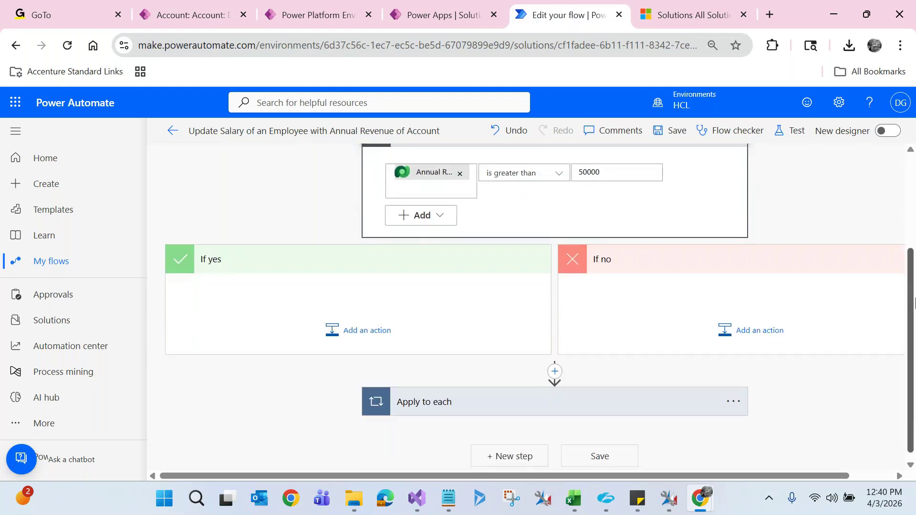
{"action": "left_click", "coordinate": [430, 411]}
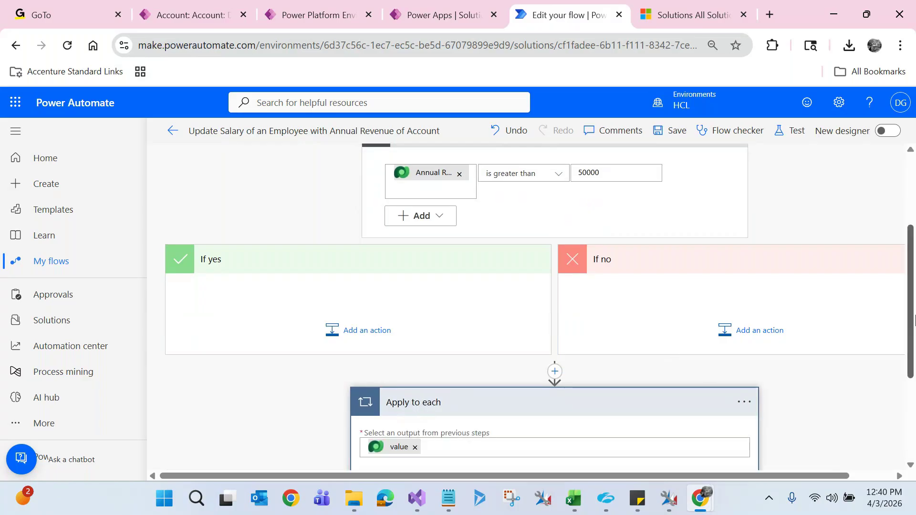
{"action": "scroll", "coordinate": [915, 320], "scroll_direction": "down", "scroll_amount": 2}
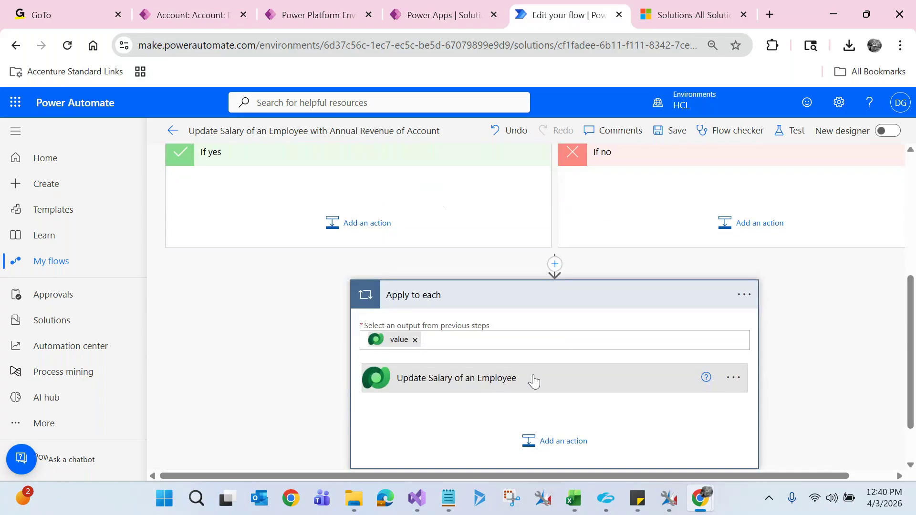
{"action": "scroll", "coordinate": [902, 352], "scroll_direction": "up", "scroll_amount": 1}
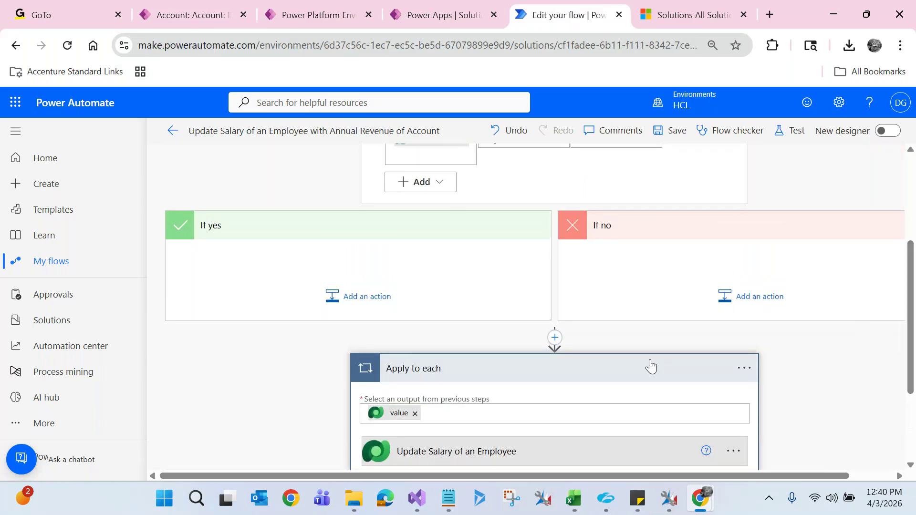
{"action": "left_click", "coordinate": [605, 368]}
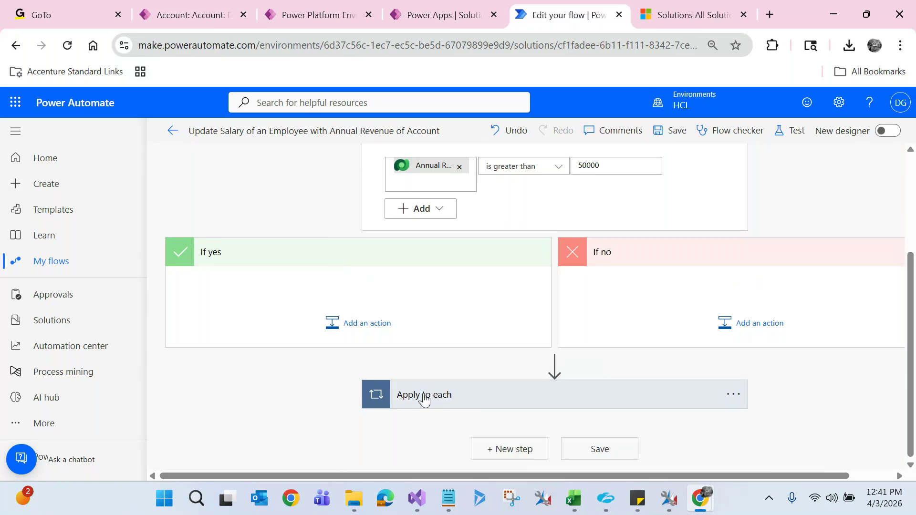
{"action": "left_click_drag", "start_coordinate": [509, 396], "coordinate": [353, 304]}
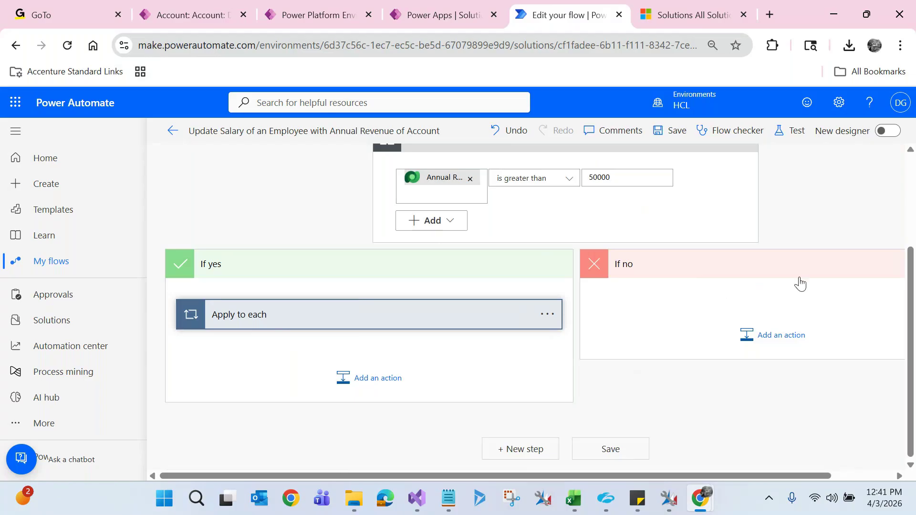
{"action": "left_click_drag", "start_coordinate": [910, 288], "coordinate": [903, 187]}
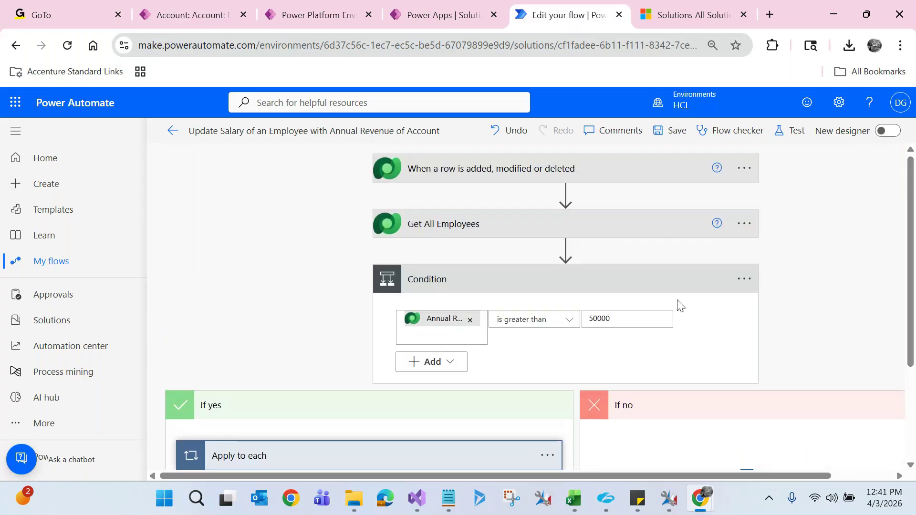
- Switch to the Plugin Stages workbook in Excel to review the Automated, Instant and Scheduled Cloud Flow entries, then switch to the GoTo Meeting window
{"action": "mouse_move", "coordinate": [574, 499]}
{"action": "left_click", "coordinate": [571, 453]}
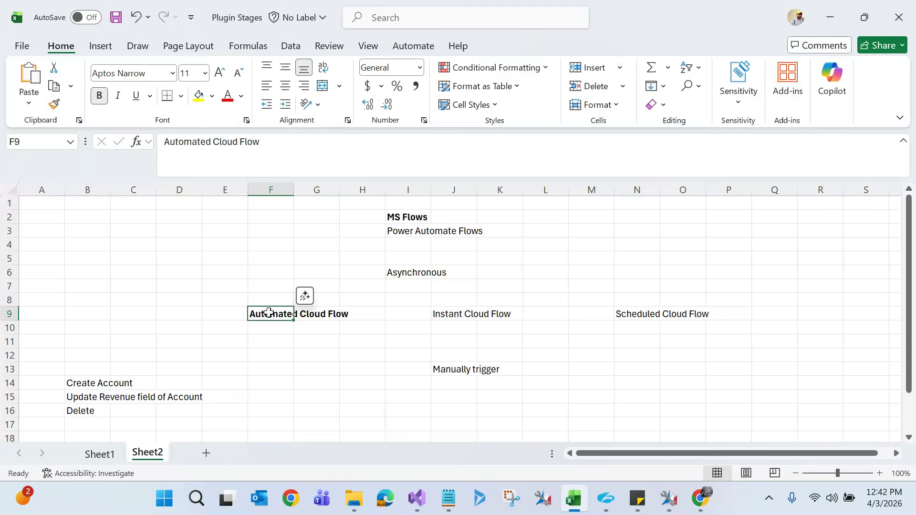
{"action": "left_click", "coordinate": [461, 315]}
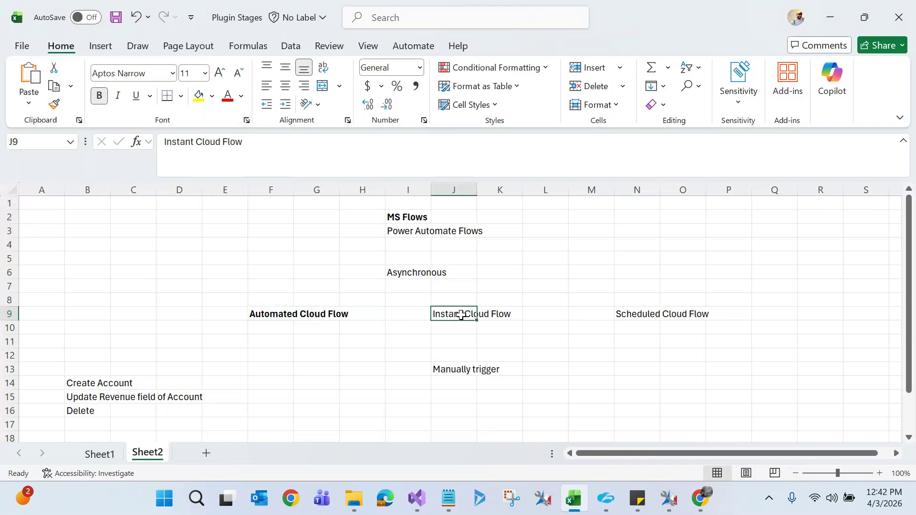
{"action": "left_click", "coordinate": [625, 317]}
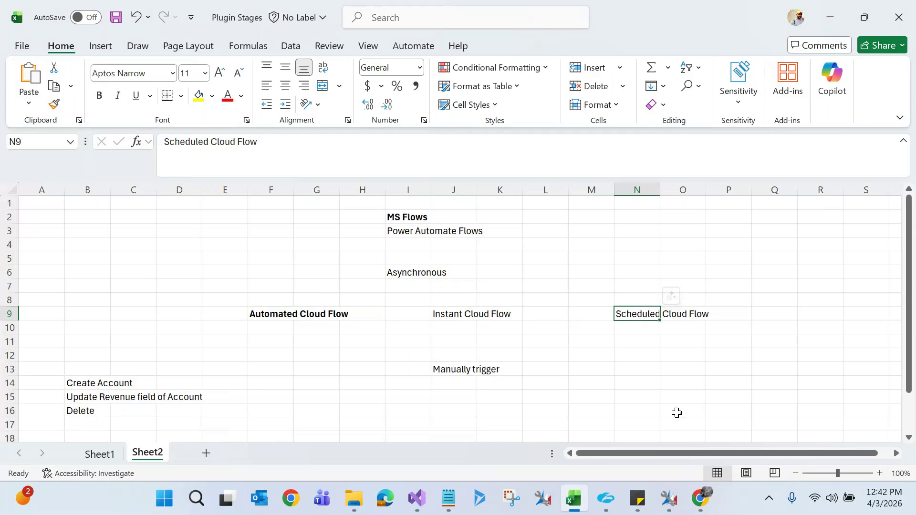
{"action": "mouse_move", "coordinate": [699, 504]}
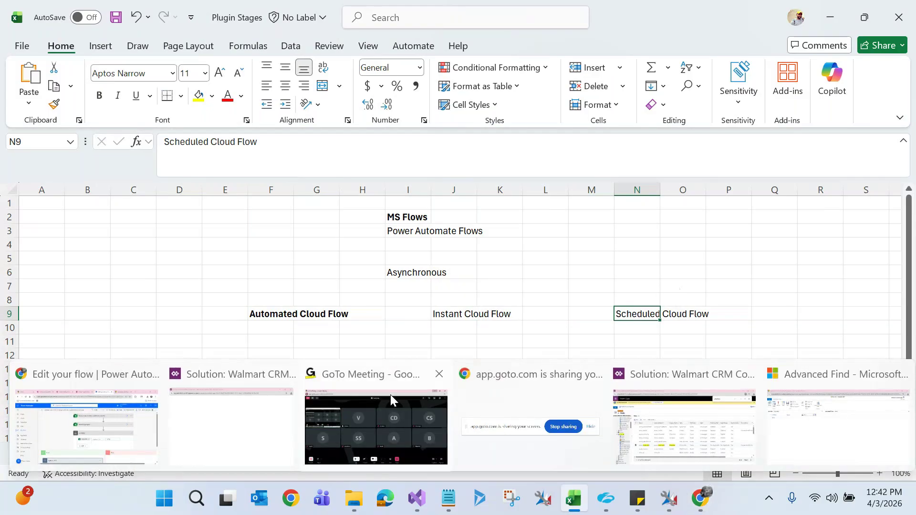
{"action": "left_click", "coordinate": [390, 394]}
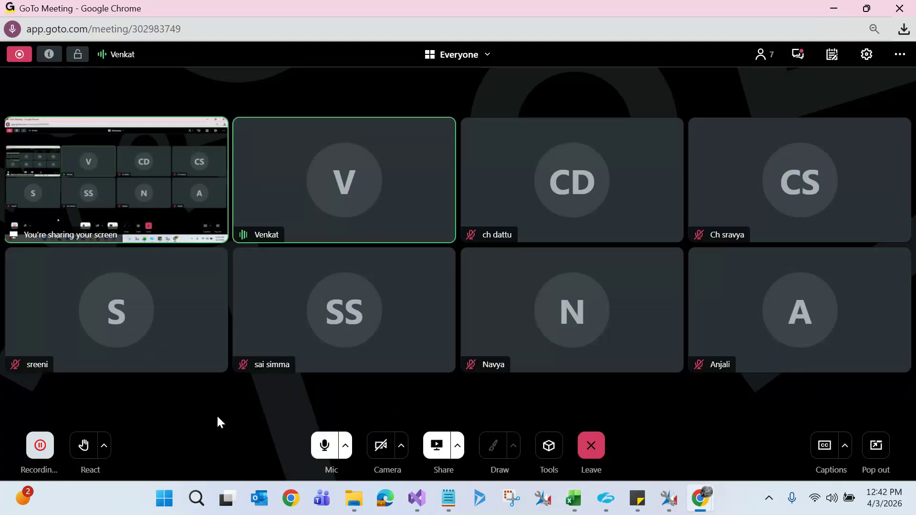